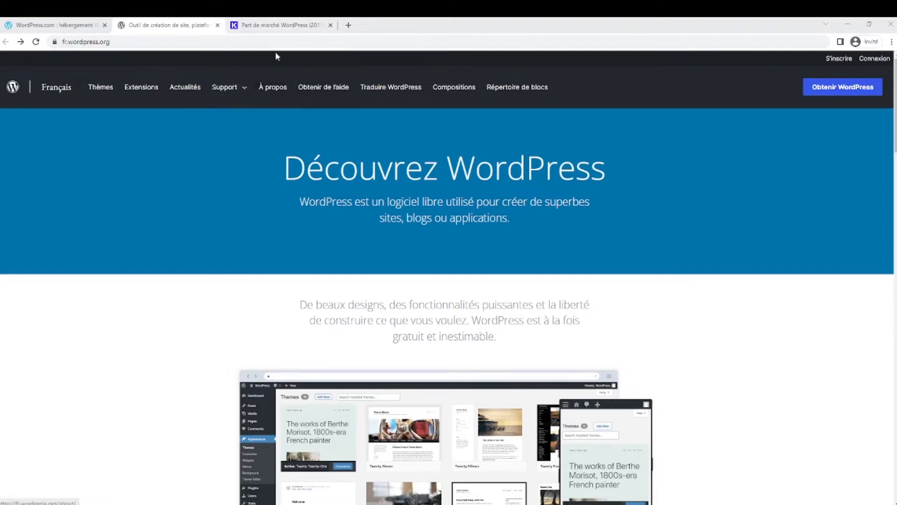
# Review the WordPress row of the market share table in the Kinsta article, covering all websites and the CMS market
pyautogui.click(273, 24)
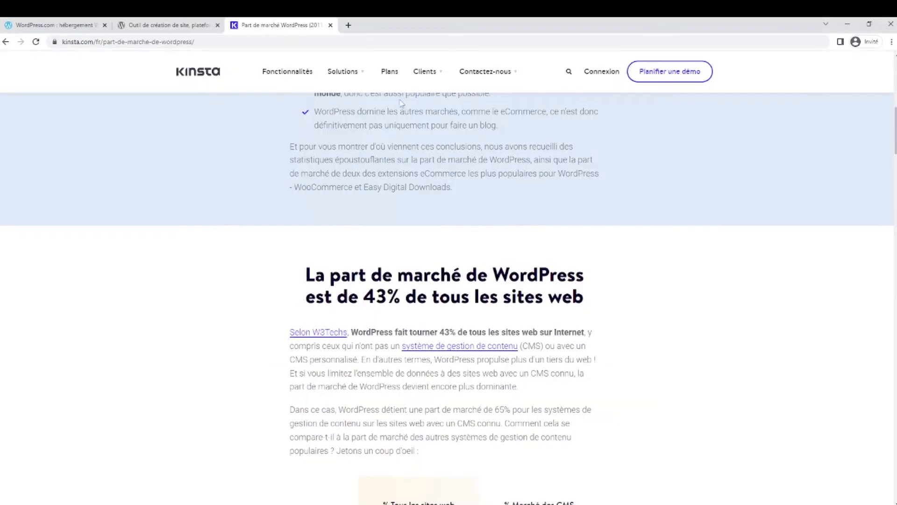
pyautogui.scroll(-4, 435, 238)
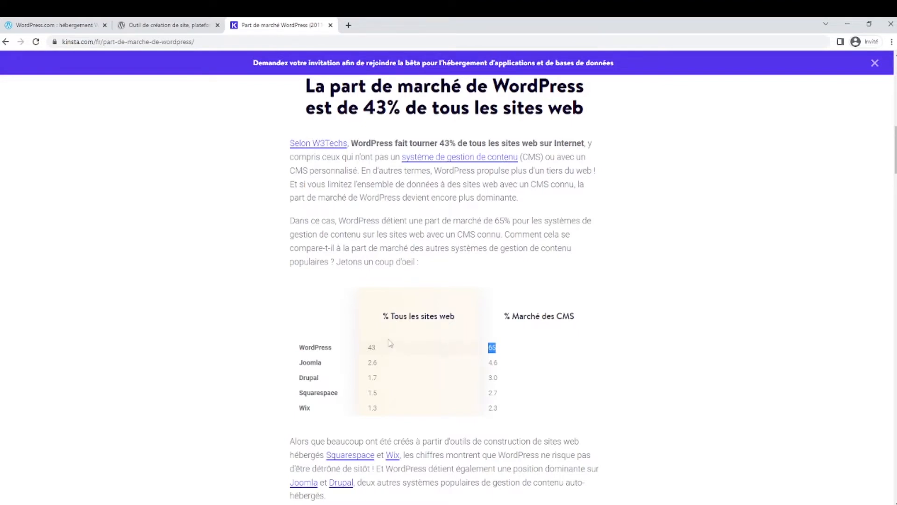
pyautogui.doubleClick(371, 347)
pyautogui.doubleClick(491, 348)
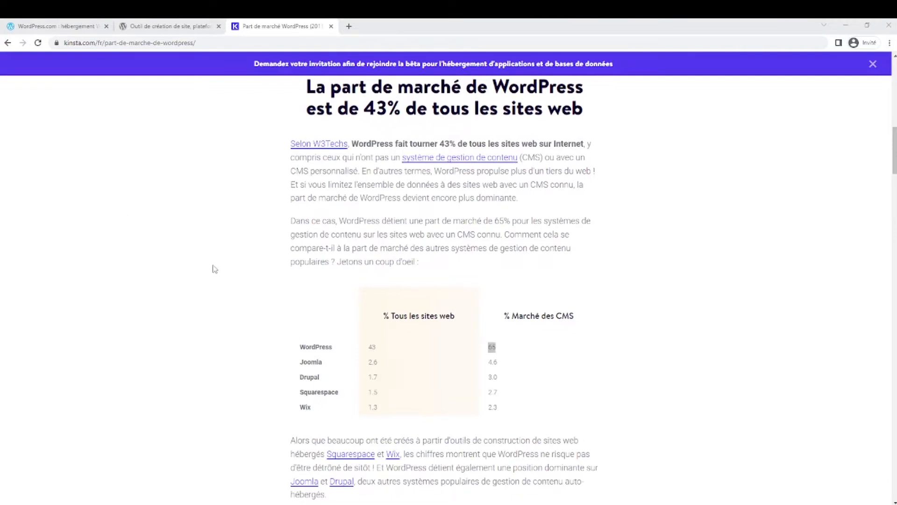
# Compare the WordPress.com and WordPress.org home pages, ending on WordPress.com
pyautogui.click(51, 27)
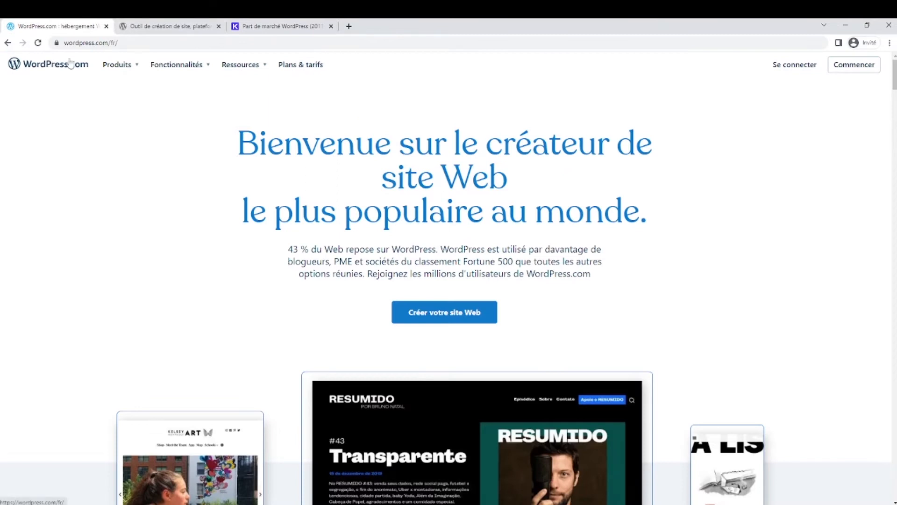
pyautogui.click(135, 29)
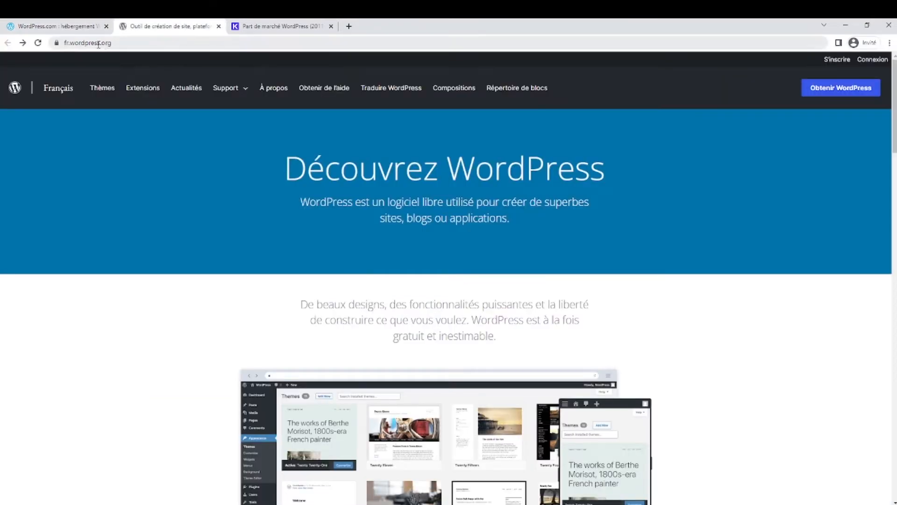
pyautogui.click(78, 31)
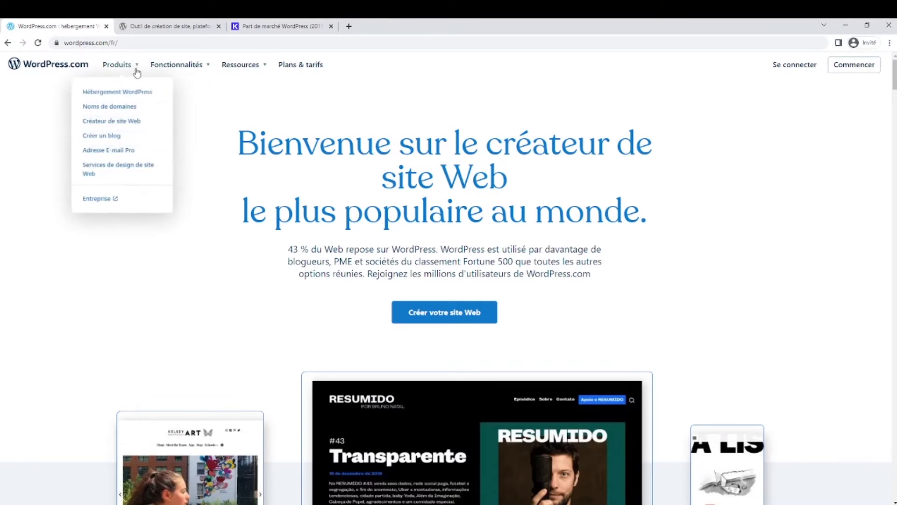
# Open the WordPress.com plans and pricing page and examine the Personnel, Premium, Business and eCommerce plans
pyautogui.click(300, 68)
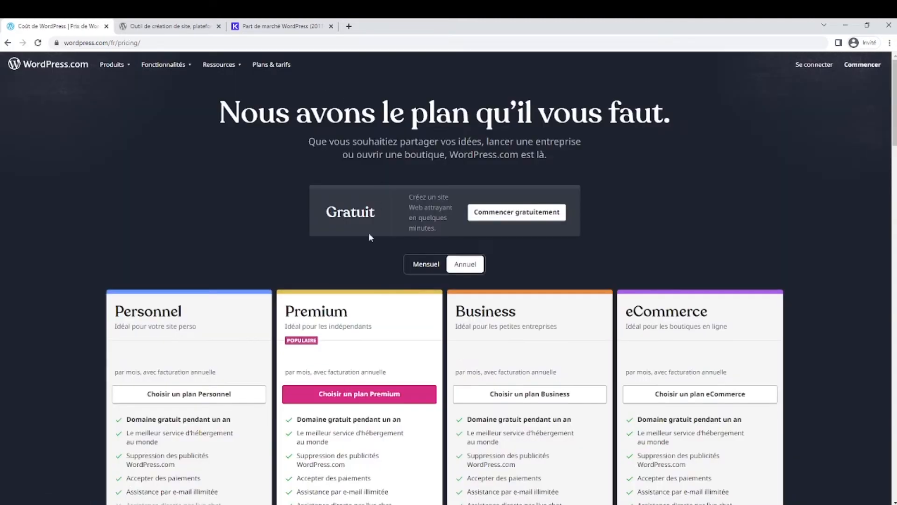
pyautogui.scroll(-2, 400, 259)
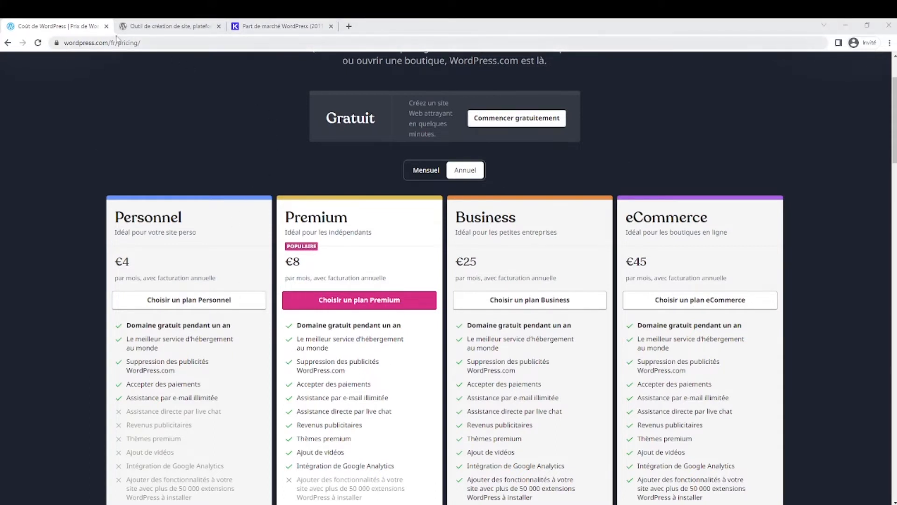
pyautogui.scroll(2, 170, 128)
pyautogui.scroll(1, 170, 126)
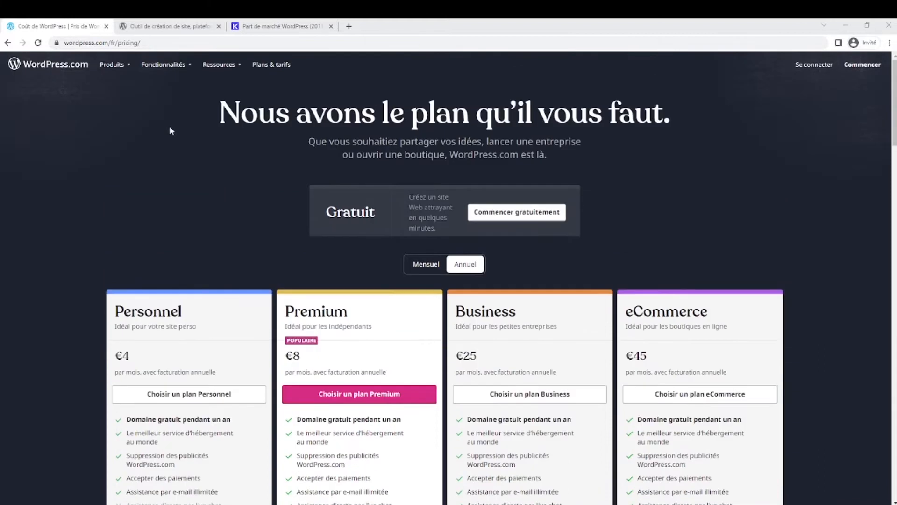
# Open the WordPress.com themes catalogue in a new tab and view the details of the Masu theme
pyautogui.moveTo(172, 75)
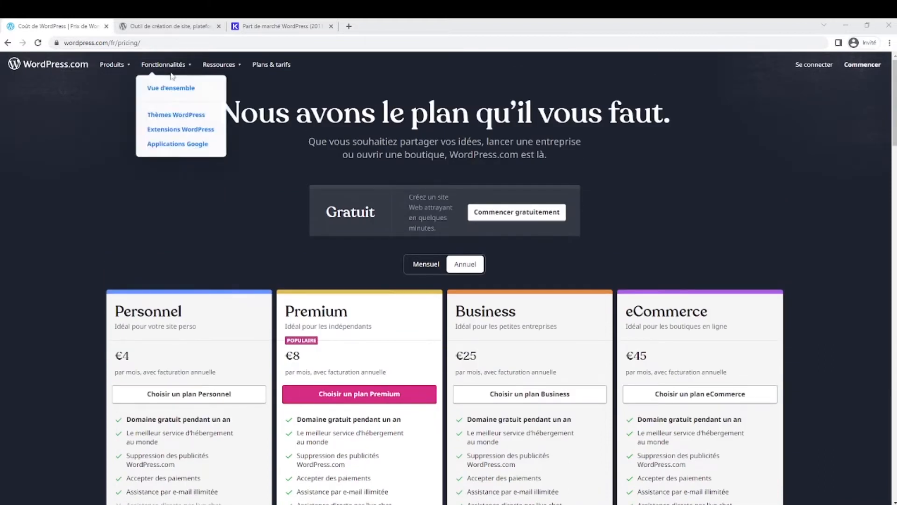
pyautogui.rightClick(179, 120)
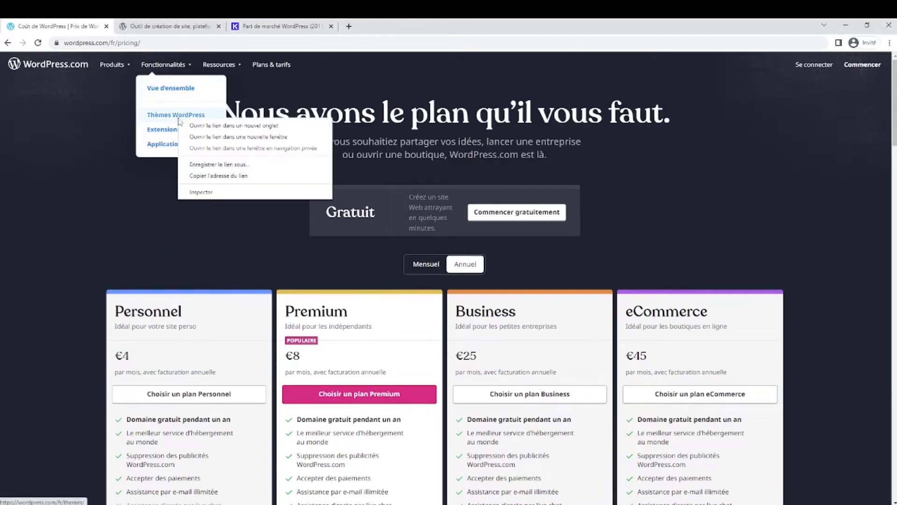
pyautogui.click(191, 124)
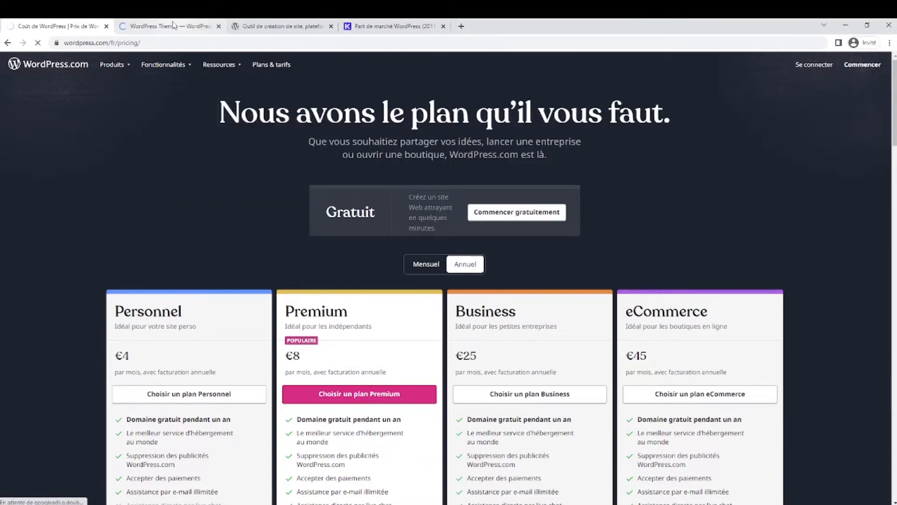
pyautogui.hotkey('ctrl', 'Tab')
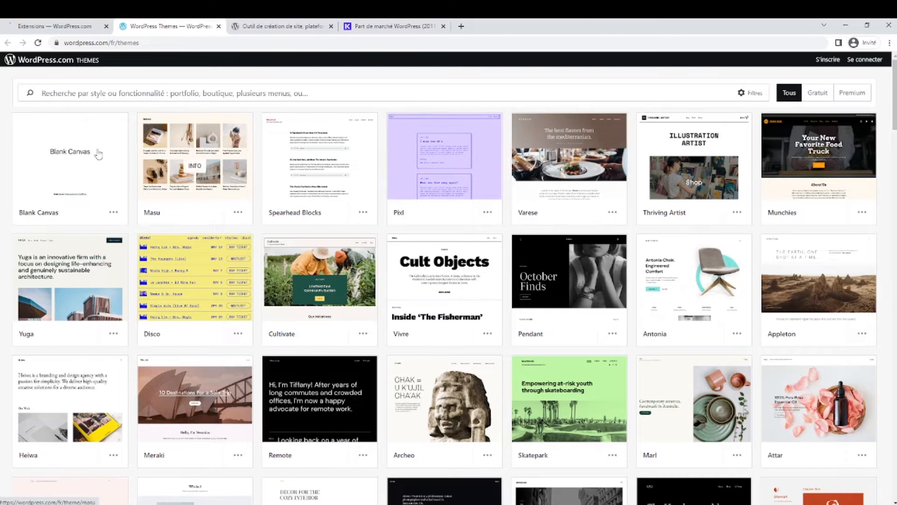
pyautogui.click(207, 189)
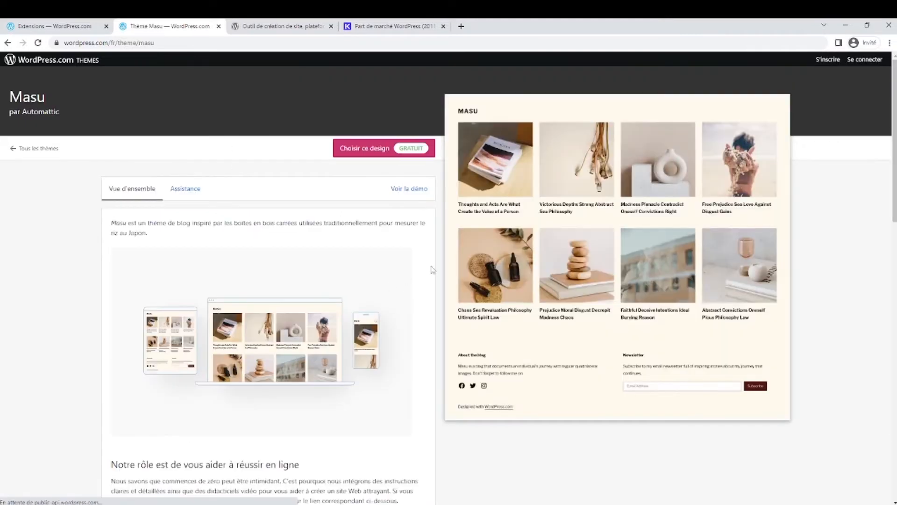
# Close the WordPress.com theme and extensions pages and open the Obtenir WordPress download page on WordPress.org
pyautogui.click(218, 26)
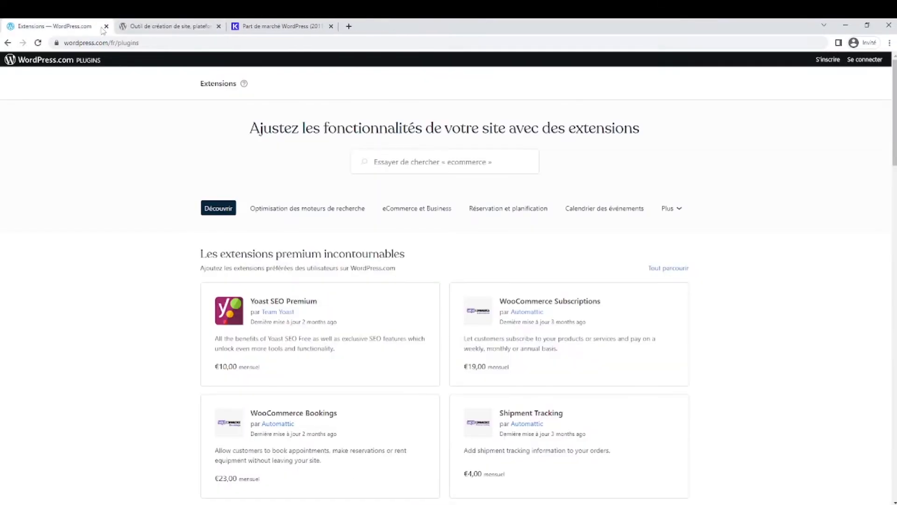
pyautogui.click(106, 27)
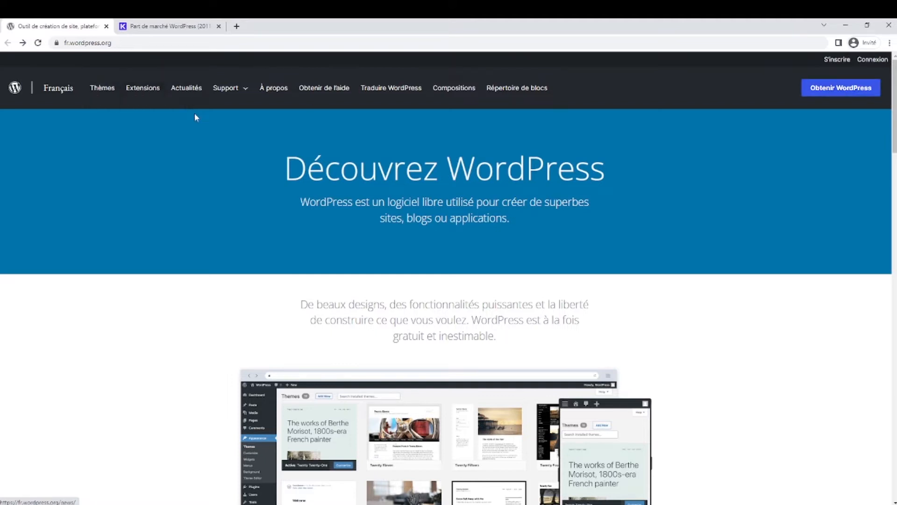
pyautogui.click(826, 93)
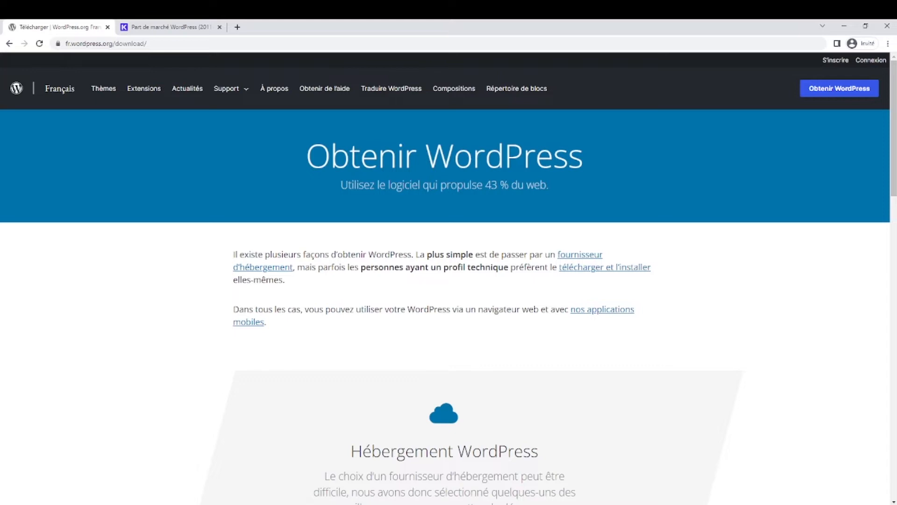
# Switch to the Notepad file with the hosting logins, review the site, server, port and login entries, and move the window aside
pyautogui.hotkey('alt', 'Tab')
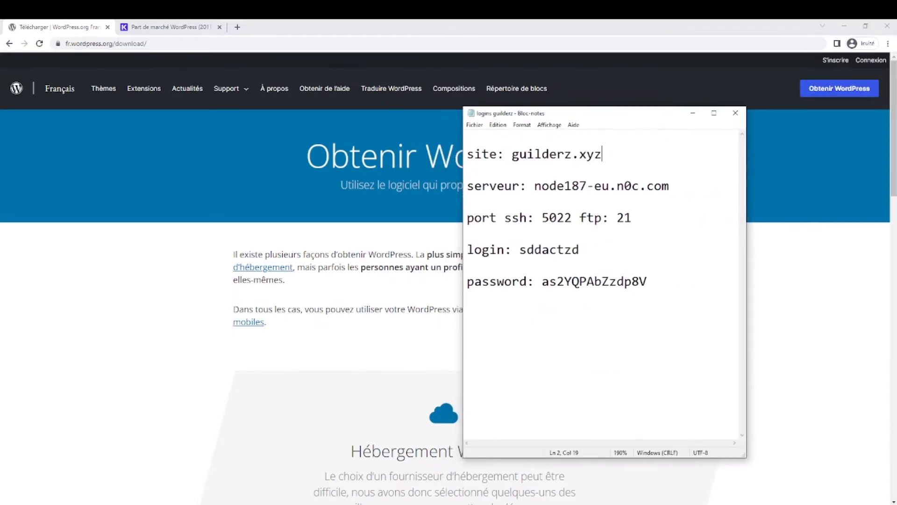
pyautogui.moveTo(674, 295); pyautogui.dragTo(467, 186)
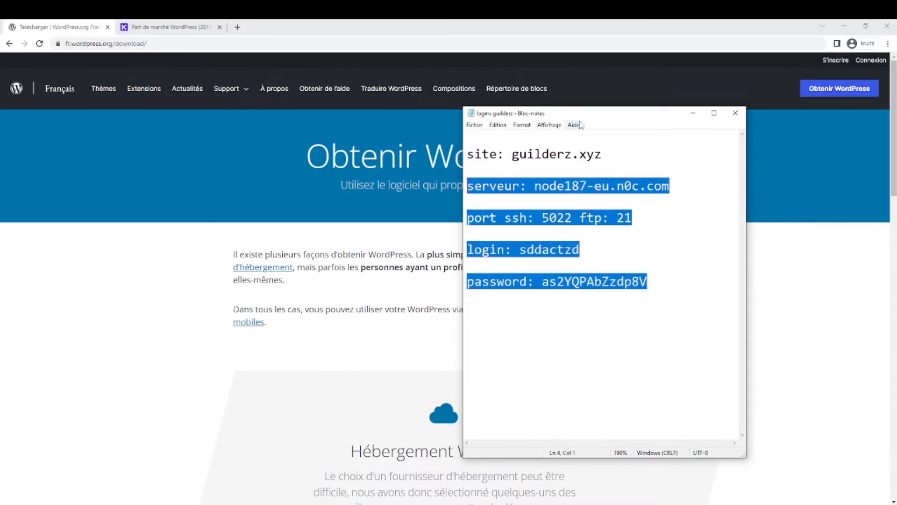
pyautogui.hotkey('alt', 'Tab')
pyautogui.hotkey('alt', 'Tab')
pyautogui.click(678, 170)
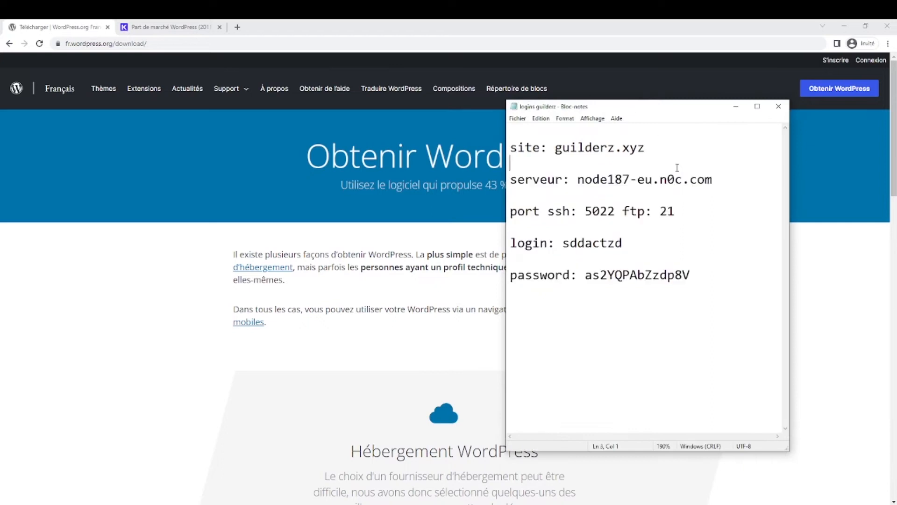
pyautogui.moveTo(649, 148); pyautogui.dragTo(555, 149)
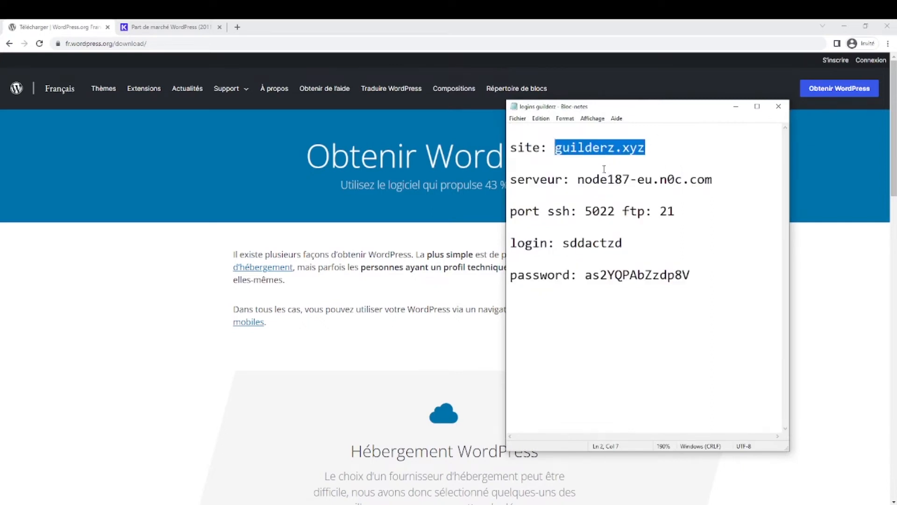
pyautogui.moveTo(584, 179); pyautogui.dragTo(711, 180)
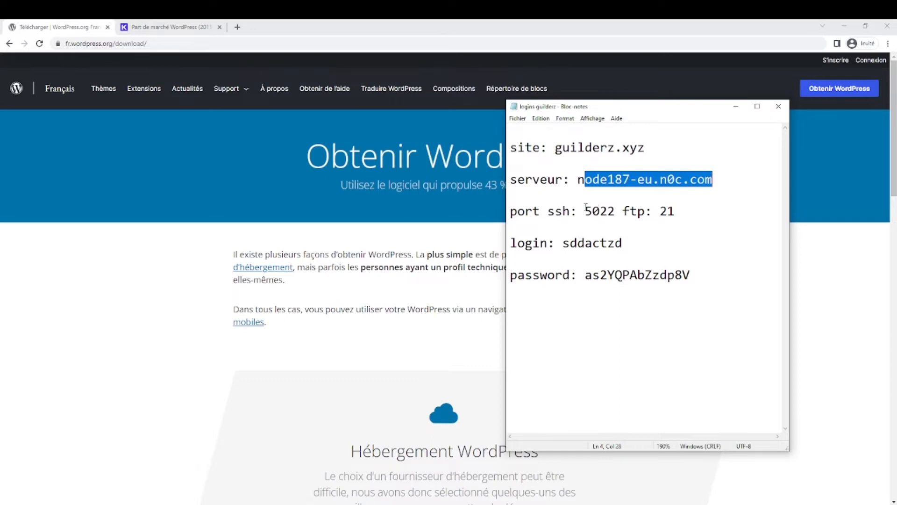
pyautogui.moveTo(585, 211); pyautogui.dragTo(616, 211)
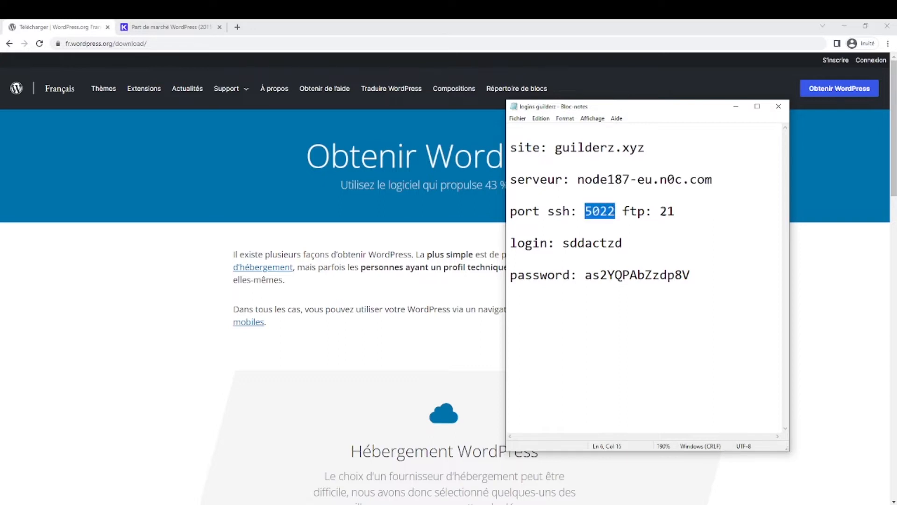
pyautogui.moveTo(660, 211); pyautogui.dragTo(681, 212)
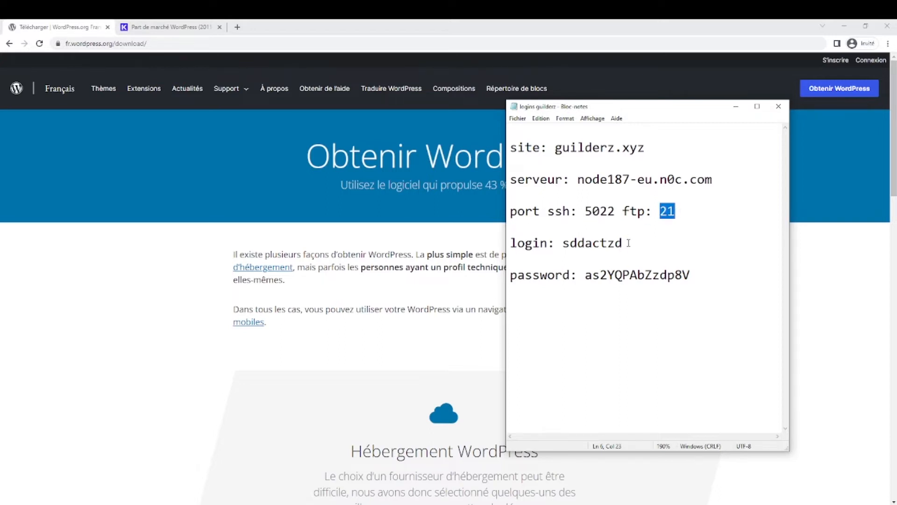
pyautogui.moveTo(629, 243); pyautogui.dragTo(569, 243)
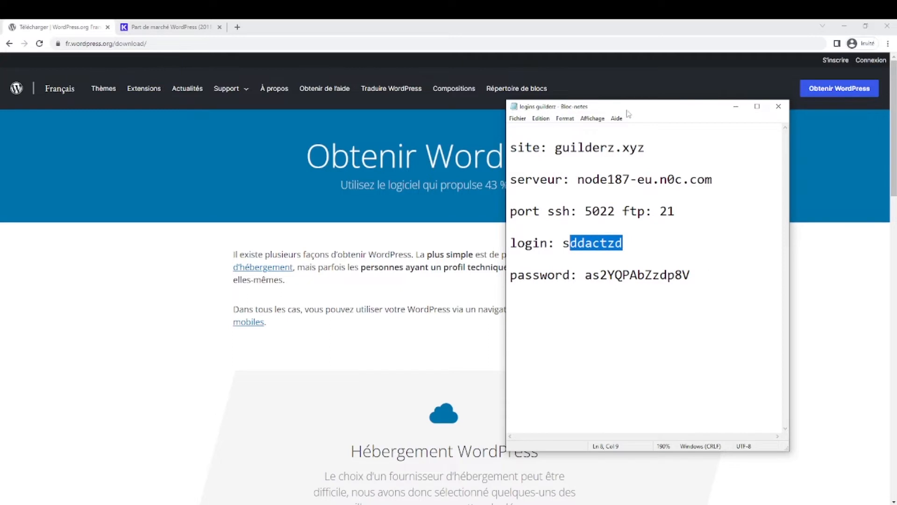
pyautogui.moveTo(639, 108); pyautogui.dragTo(896, 110)
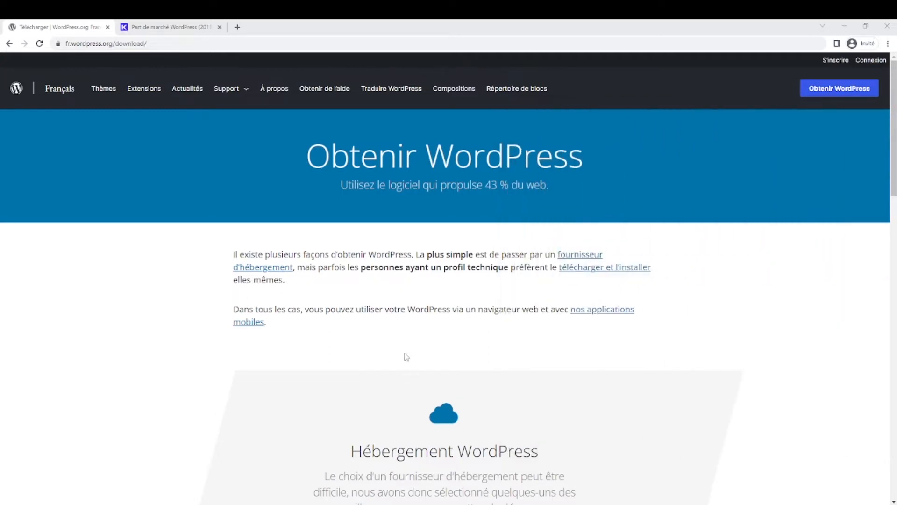
# Download WordPress 6.0.3 and extract the archive from the desktop into a wordpress-6.0.3-fr_FR folder
pyautogui.scroll(-10, 392, 339)
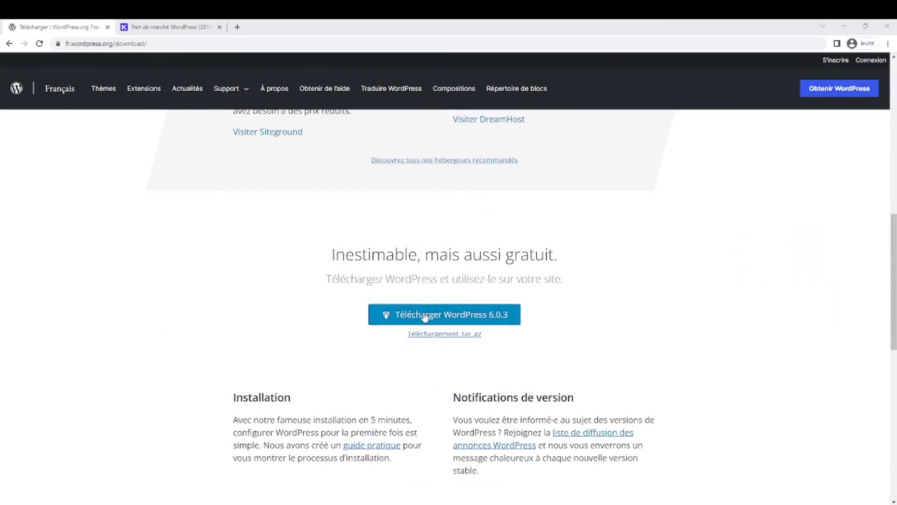
pyautogui.click(453, 316)
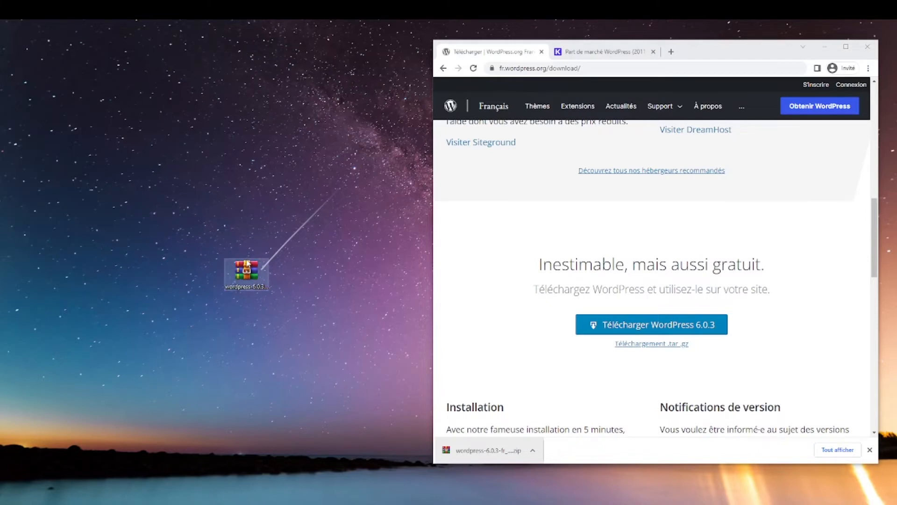
pyautogui.click(244, 281)
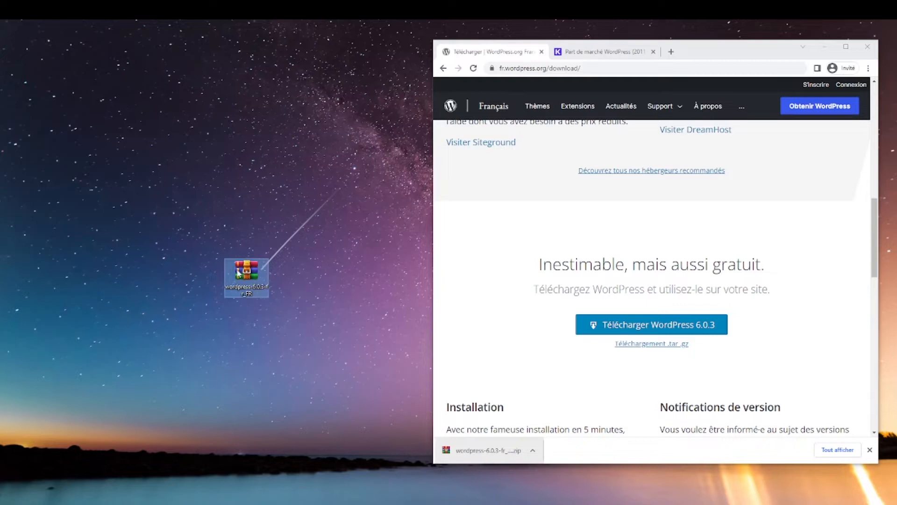
pyautogui.rightClick(239, 271)
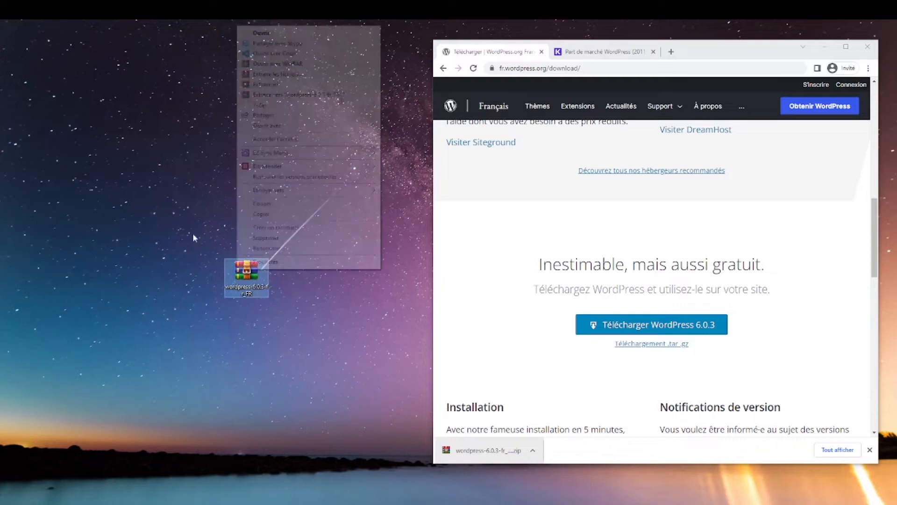
pyautogui.click(285, 94)
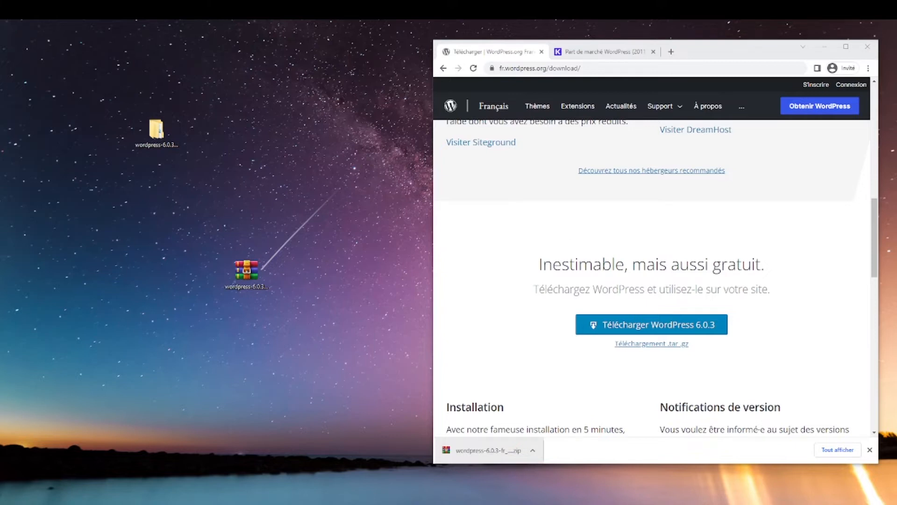
# Open the extracted wordpress-6.0.3-fr_FR folder and its wordpress subfolder to examine the WordPress files
pyautogui.moveTo(896, 135); pyautogui.dragTo(246, 136)
pyautogui.doubleClick(246, 136)
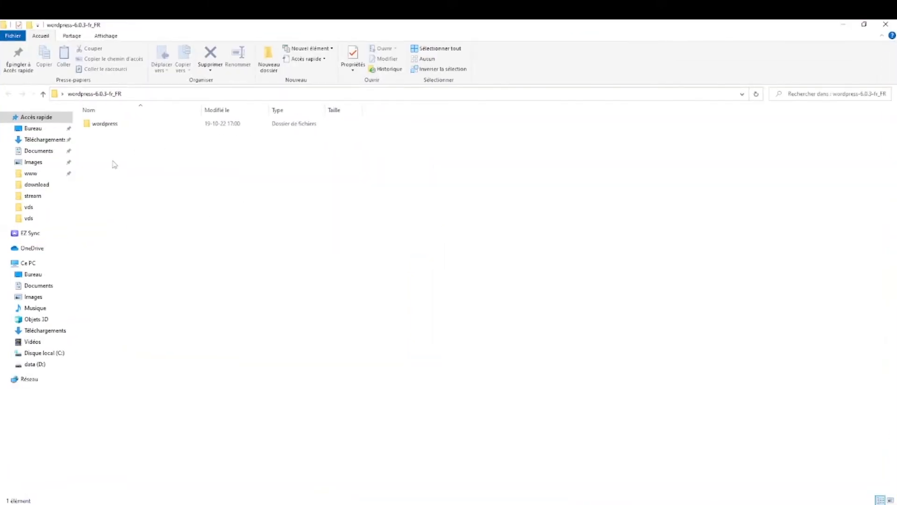
pyautogui.doubleClick(99, 124)
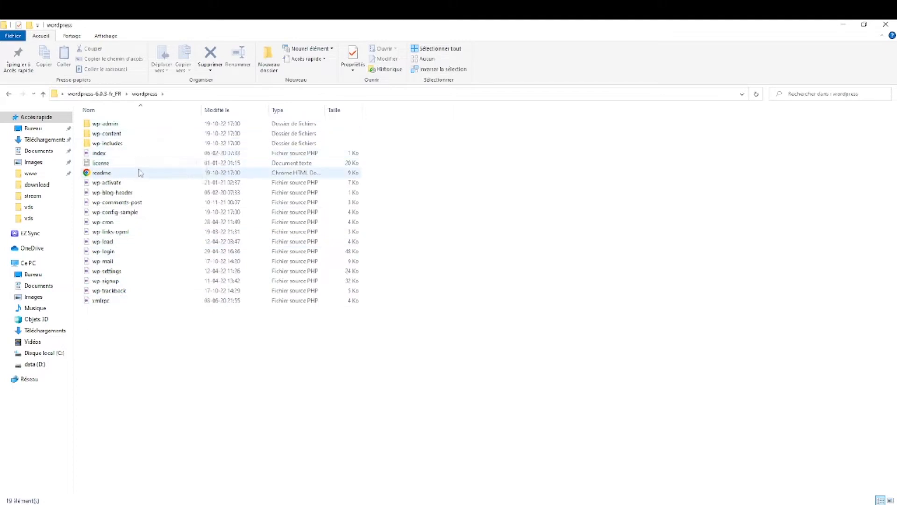
pyautogui.moveTo(126, 335); pyautogui.dragTo(188, 123)
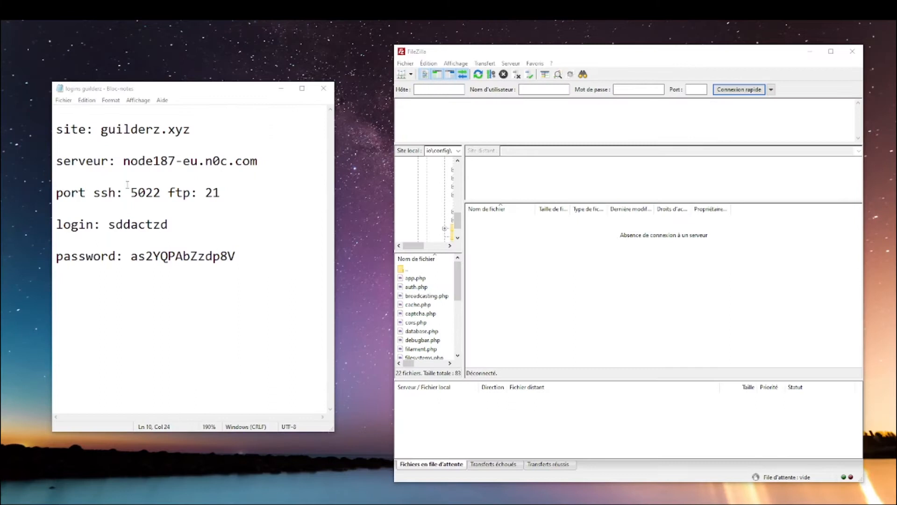
# Fill the FTP connection's host with node187-eu.n0c.com and enter the hosting login as user name, copying both from the logins file
pyautogui.moveTo(124, 161); pyautogui.dragTo(281, 161)
pyautogui.hotkey('ctrl', 'c')
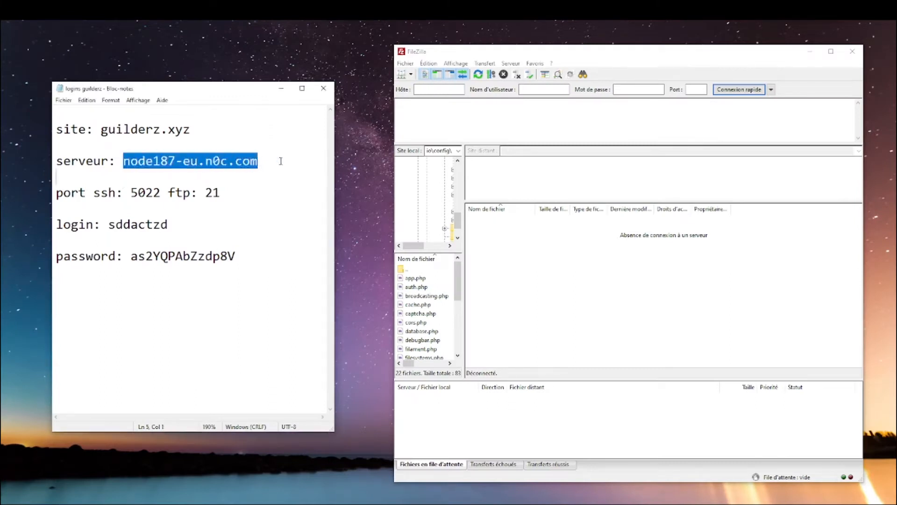
pyautogui.click(447, 91)
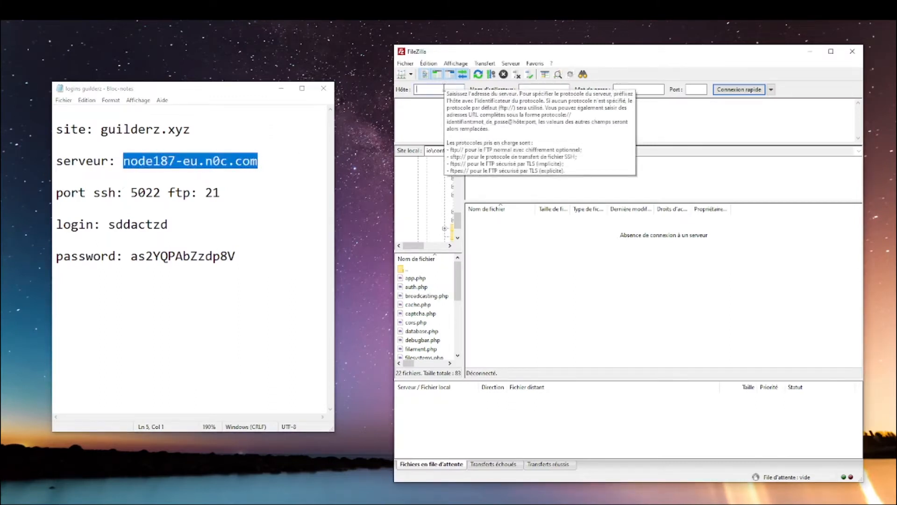
pyautogui.hotkey('ctrl', 'v')
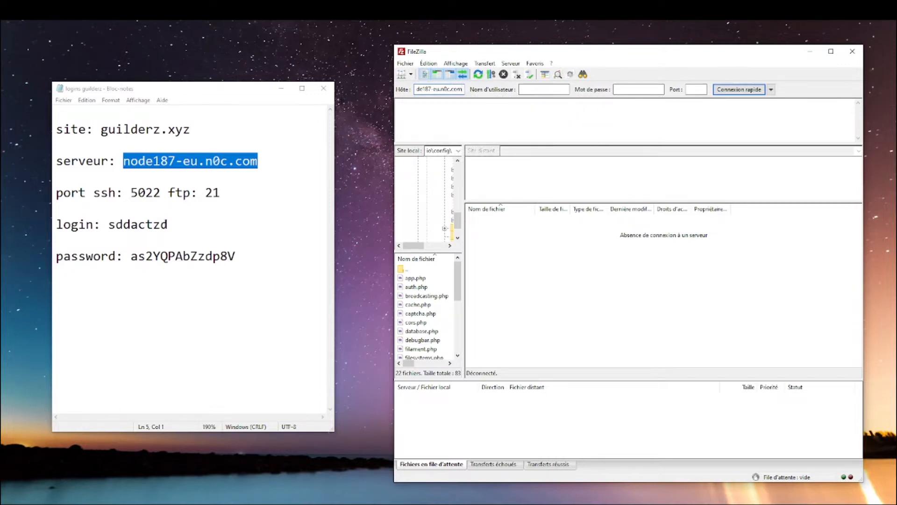
pyautogui.moveTo(168, 225); pyautogui.dragTo(109, 224)
pyautogui.hotkey('ctrl', 'c')
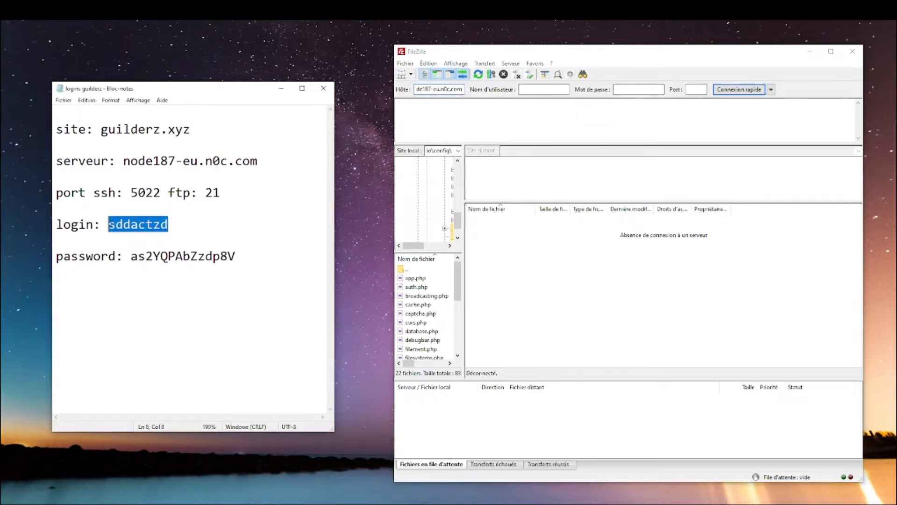
pyautogui.click(533, 89)
pyautogui.hotkey('ctrl', 'v')
# Enter the account password from the logins file, connect to the server and approve its certificate
pyautogui.moveTo(131, 256); pyautogui.dragTo(266, 255)
pyautogui.click(653, 90)
pyautogui.hotkey('ctrl', 'v')
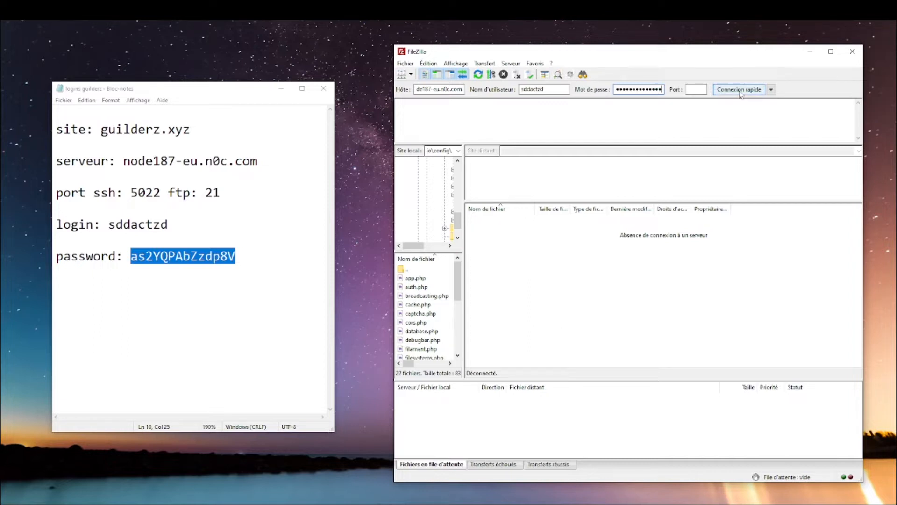
pyautogui.click(740, 92)
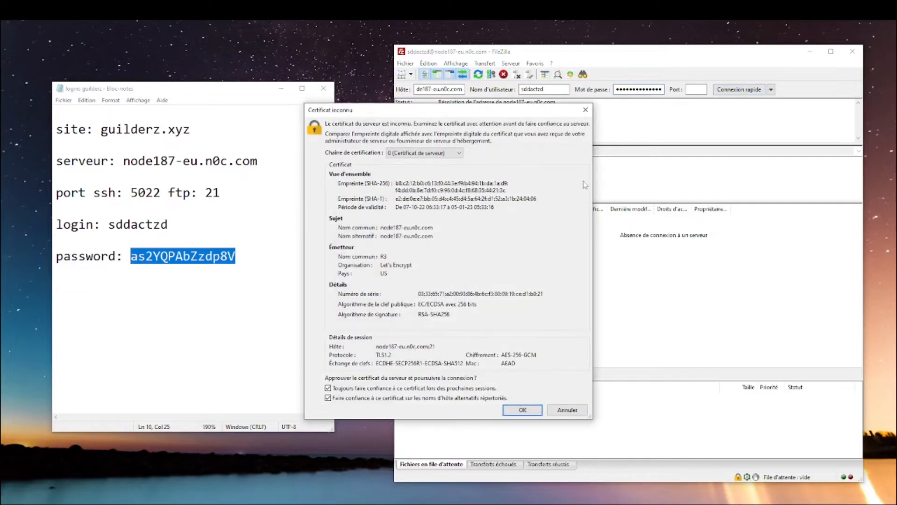
pyautogui.click(522, 410)
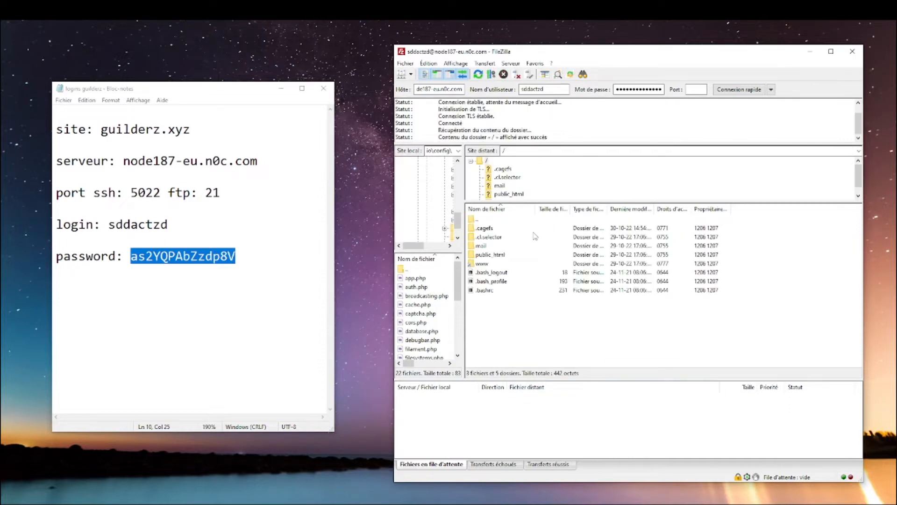
# Delete welcome.html from the server's public_html folder and upload the extracted WordPress files there
pyautogui.doubleClick(493, 255)
pyautogui.click(493, 229)
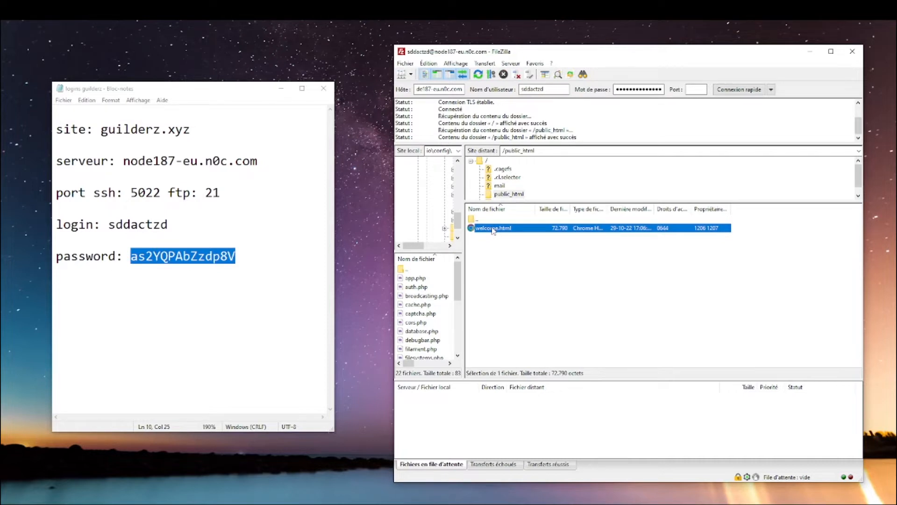
pyautogui.press('Delete')
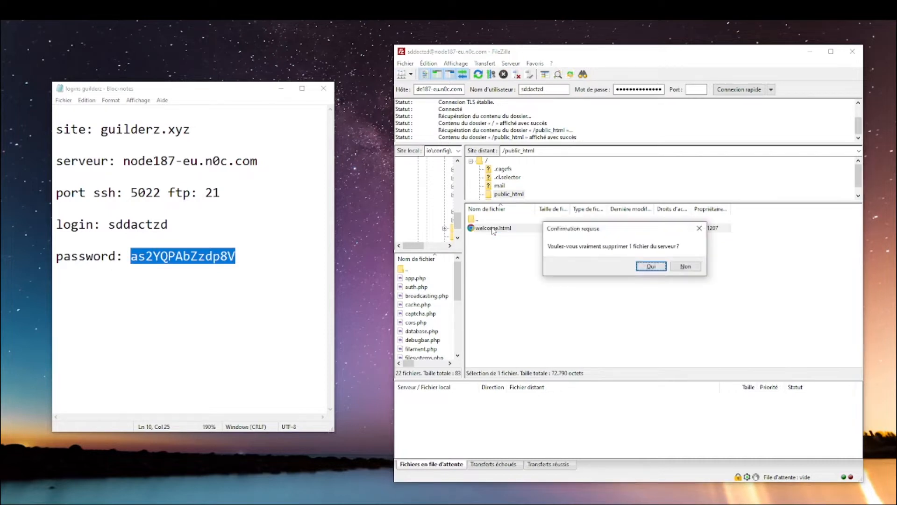
pyautogui.click(652, 267)
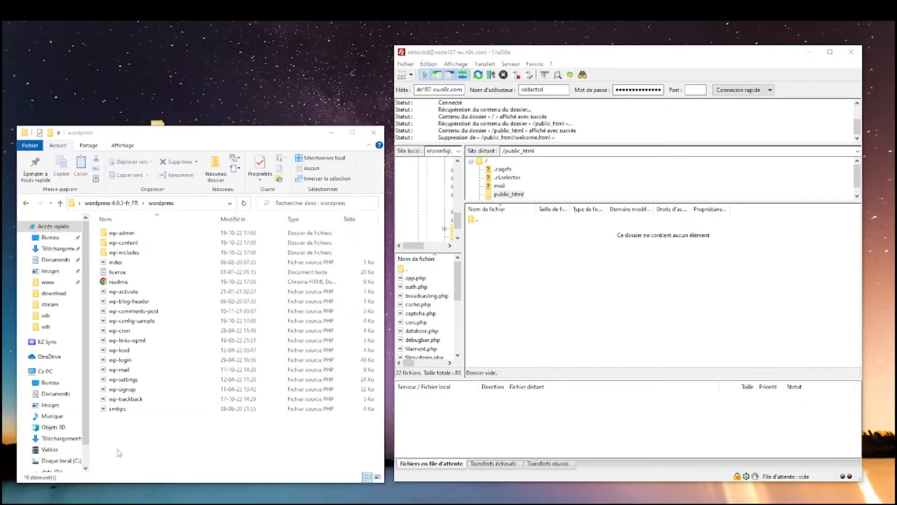
pyautogui.moveTo(117, 450); pyautogui.dragTo(600, 309)
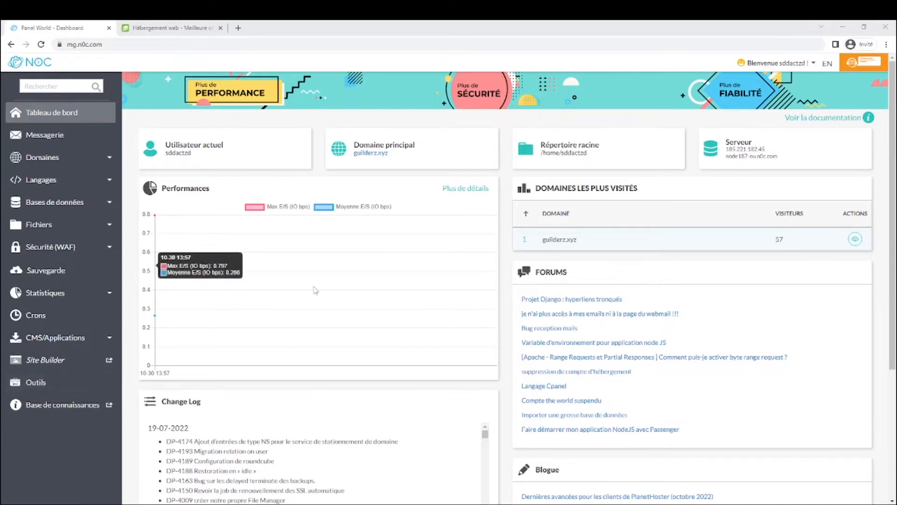
# Examine the PlanetHoster The World hosting offer, including its price, resource limits per account and included features
pyautogui.click(175, 31)
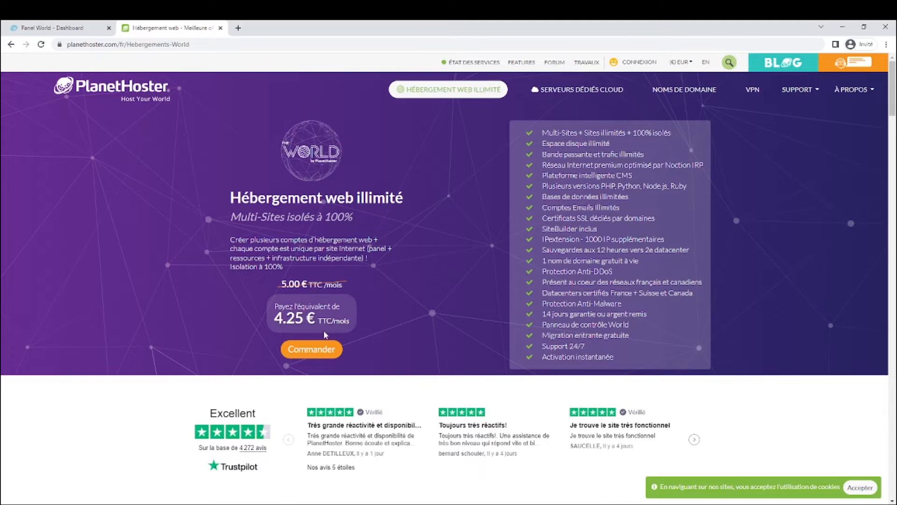
pyautogui.scroll(-10, 341, 322)
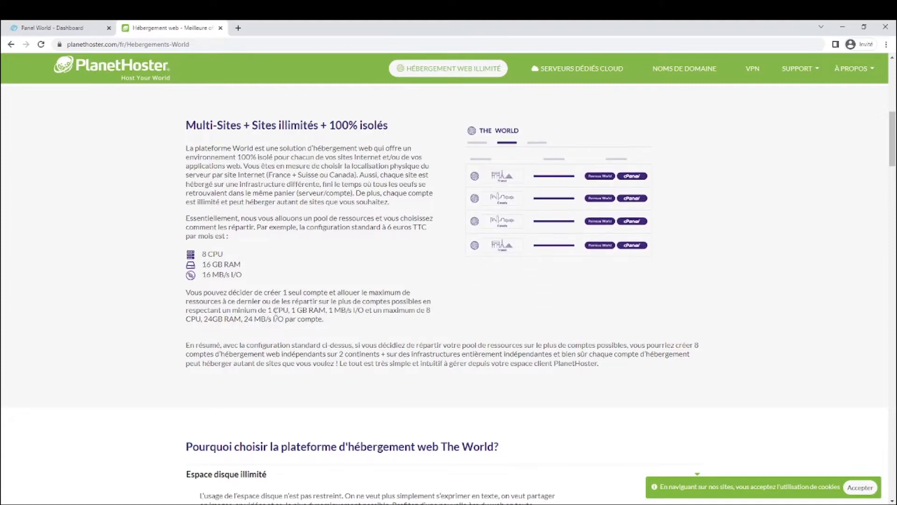
pyautogui.moveTo(270, 310); pyautogui.dragTo(342, 310)
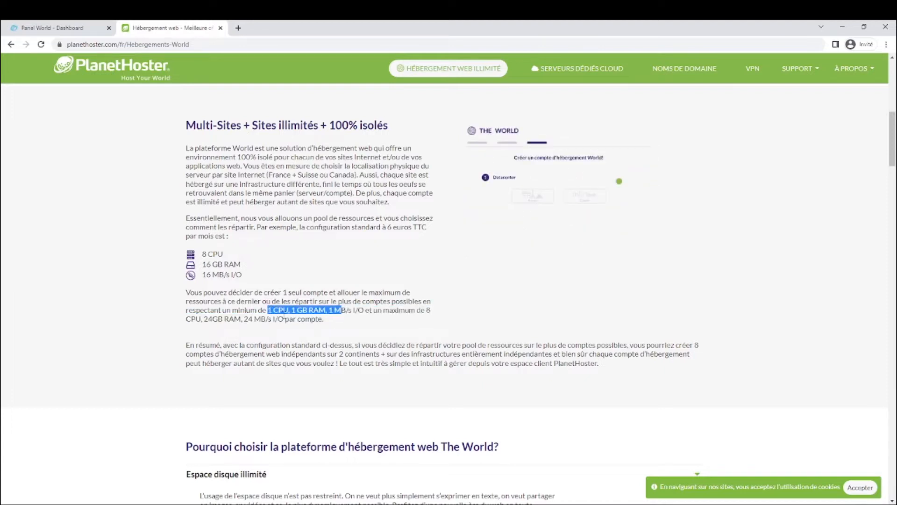
pyautogui.moveTo(204, 319); pyautogui.dragTo(241, 319)
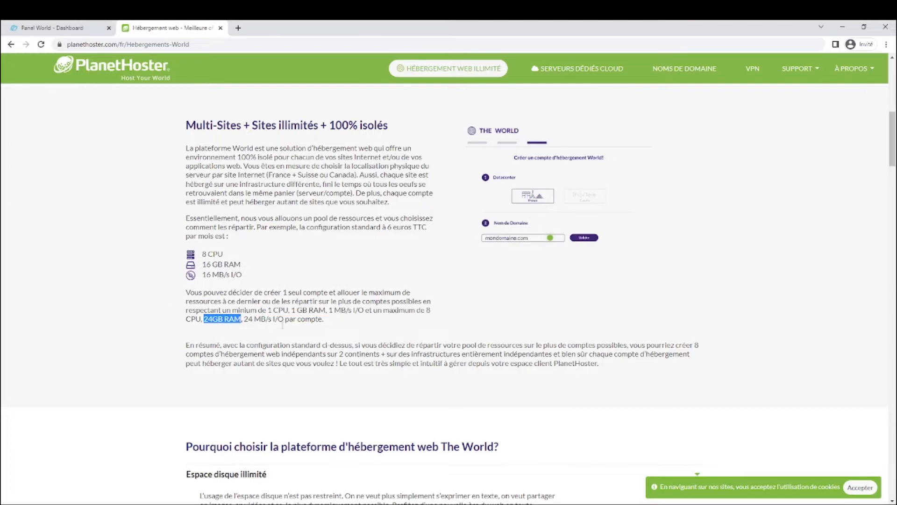
pyautogui.scroll(-5, 439, 304)
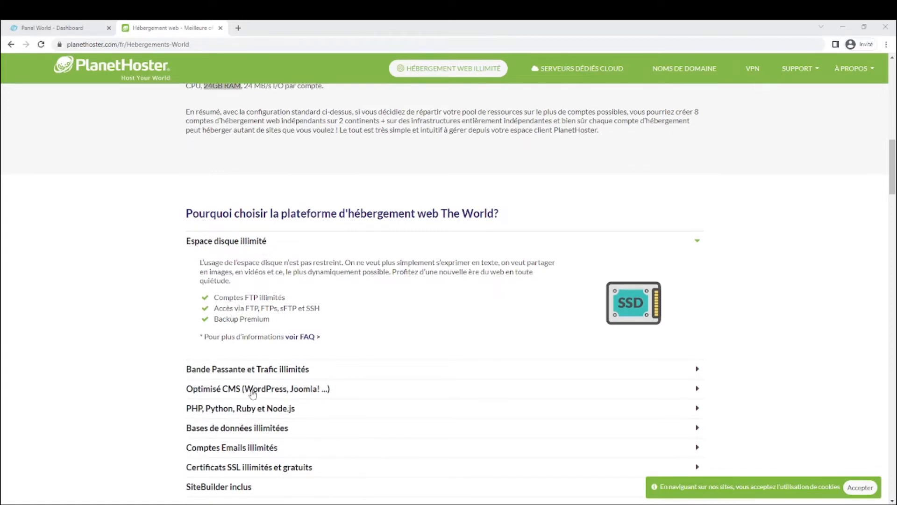
pyautogui.scroll(-3, 252, 395)
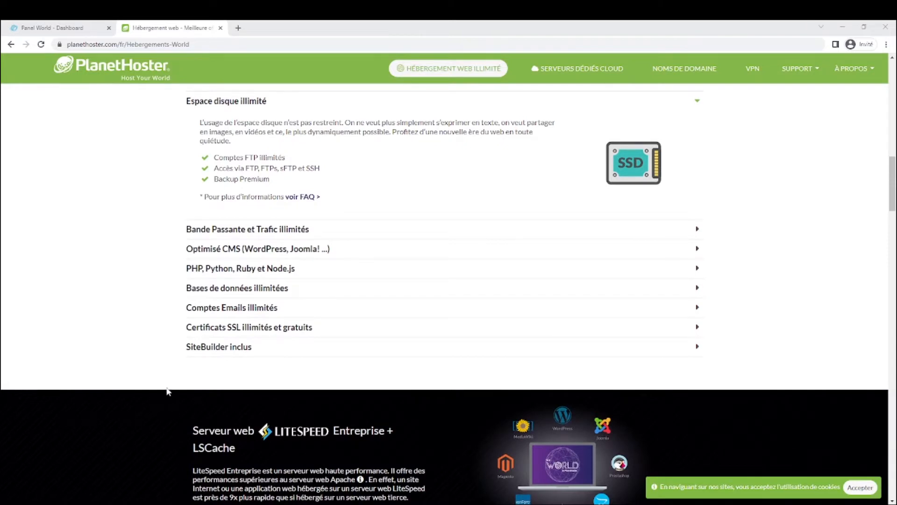
pyautogui.scroll(5, 377, 365)
pyautogui.scroll(10, 378, 367)
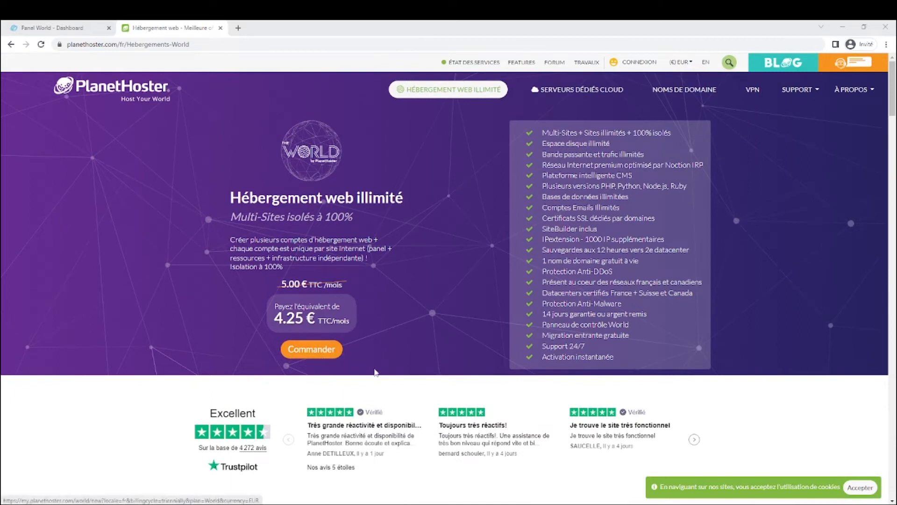
# Open the World hosting order form and check the pricing with semi-annual billing and the VIP plan
pyautogui.click(311, 350)
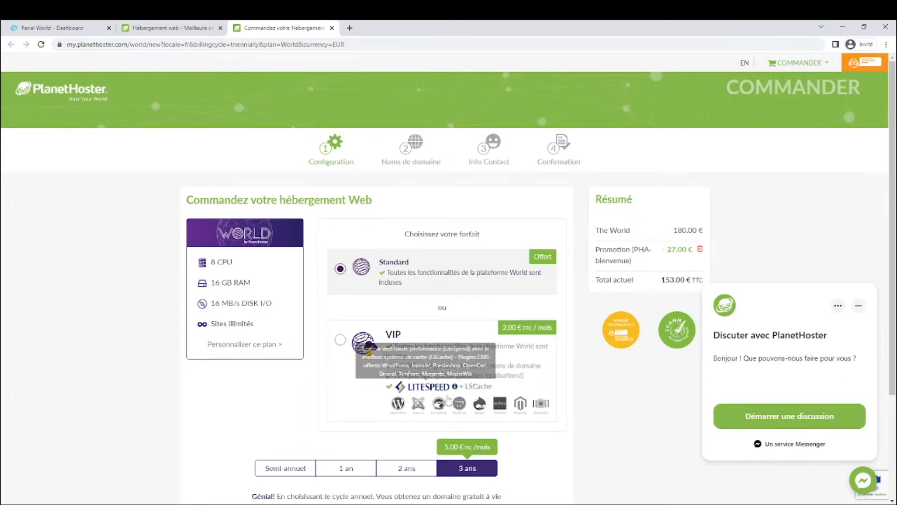
pyautogui.moveTo(446, 393)
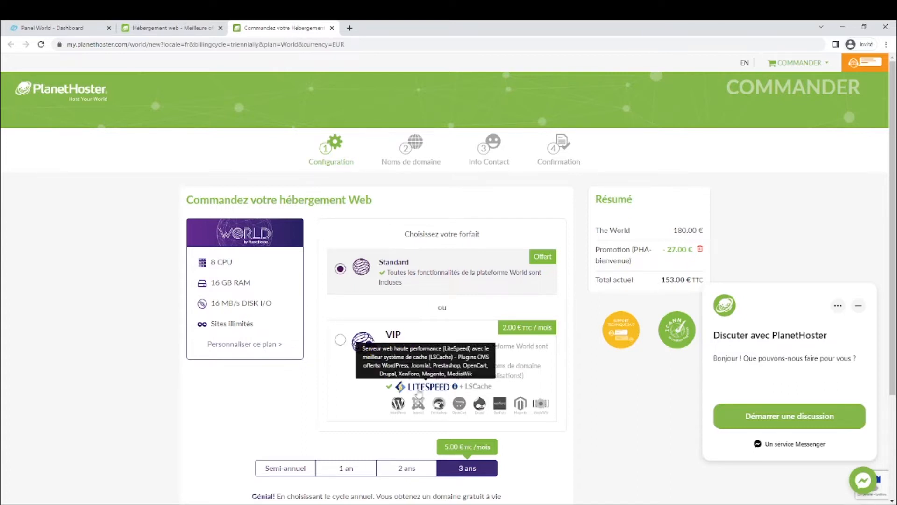
pyautogui.click(296, 467)
pyautogui.scroll(-1, 407, 398)
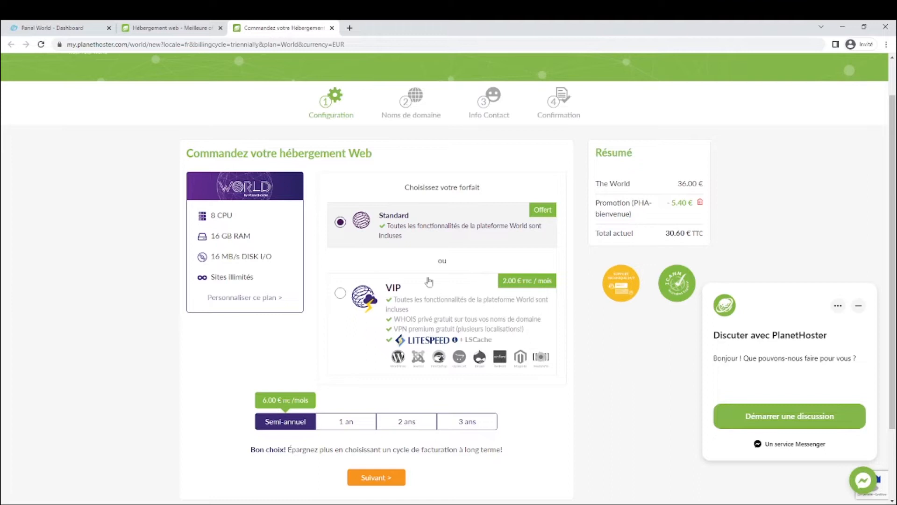
pyautogui.click(346, 294)
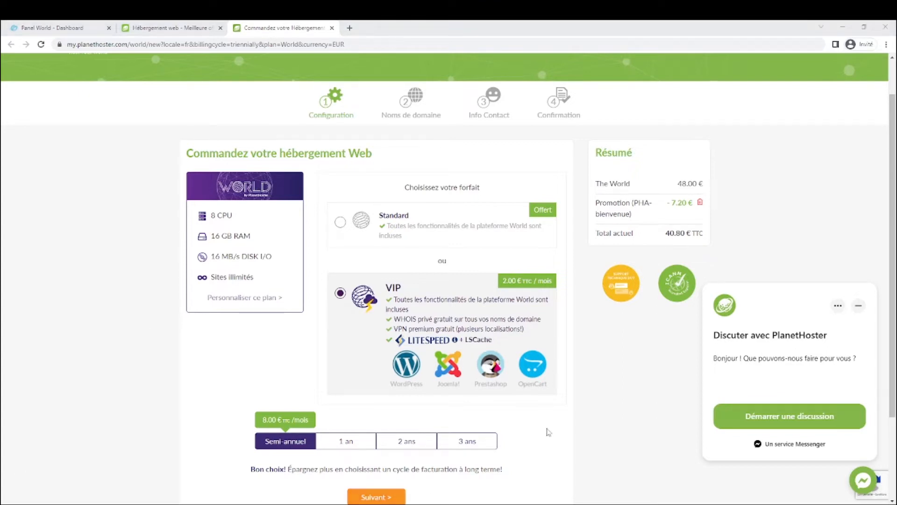
# Close the PlanetHoster order and offer pages and open the SQL database management page in the N0C hosting panel
pyautogui.click(332, 27)
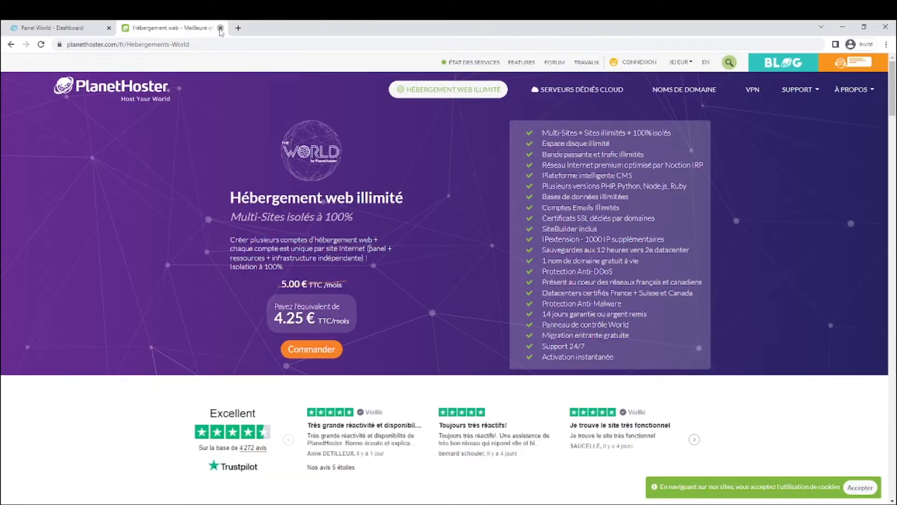
pyautogui.click(220, 28)
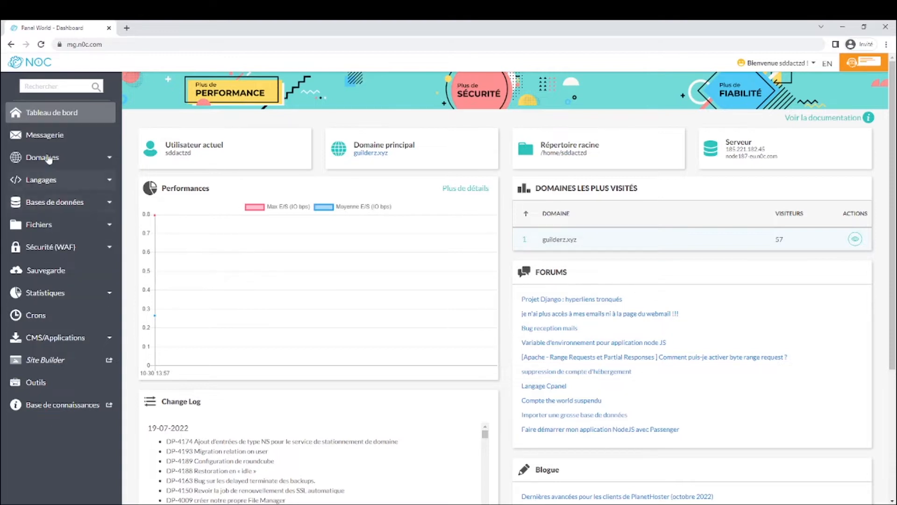
pyautogui.click(53, 205)
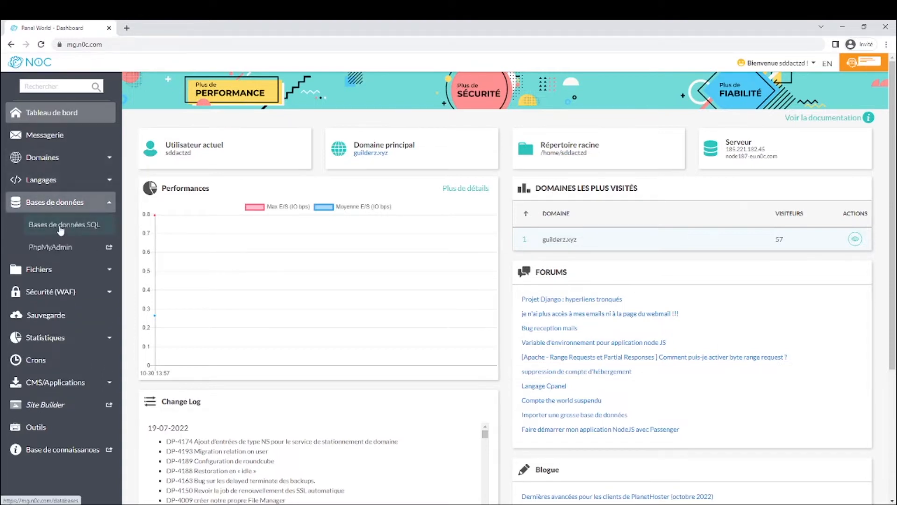
pyautogui.click(63, 228)
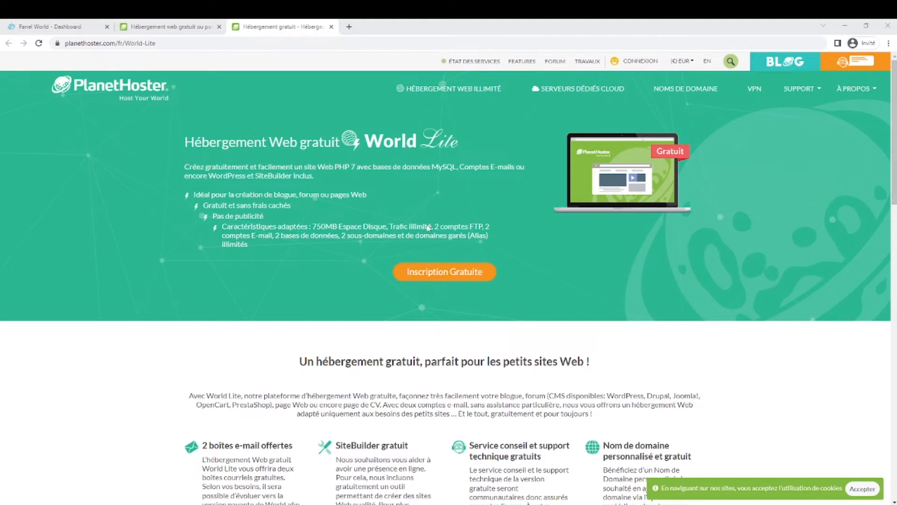
# Examine PlanetHoster's free World Lite offer, including its disk space, FTP accounts, data centres and available domain extensions
pyautogui.scroll(-15, 305, 231)
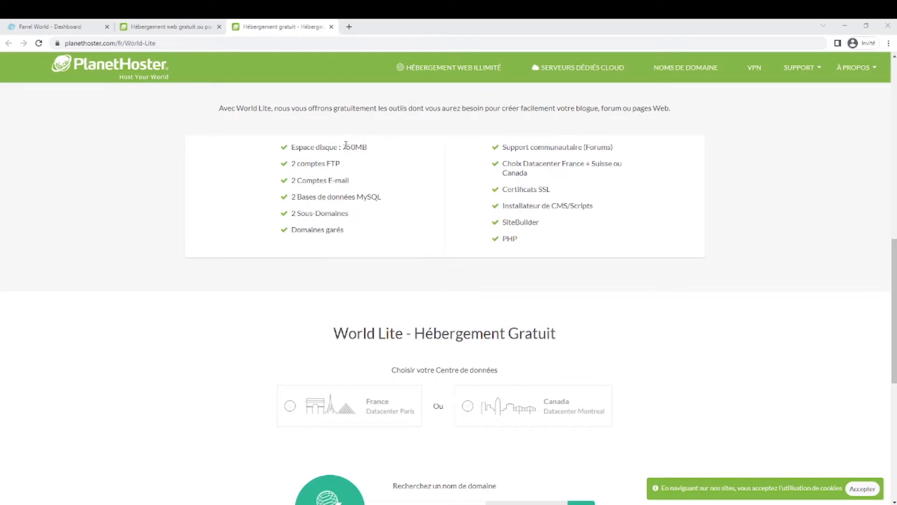
pyautogui.moveTo(346, 146); pyautogui.dragTo(386, 148)
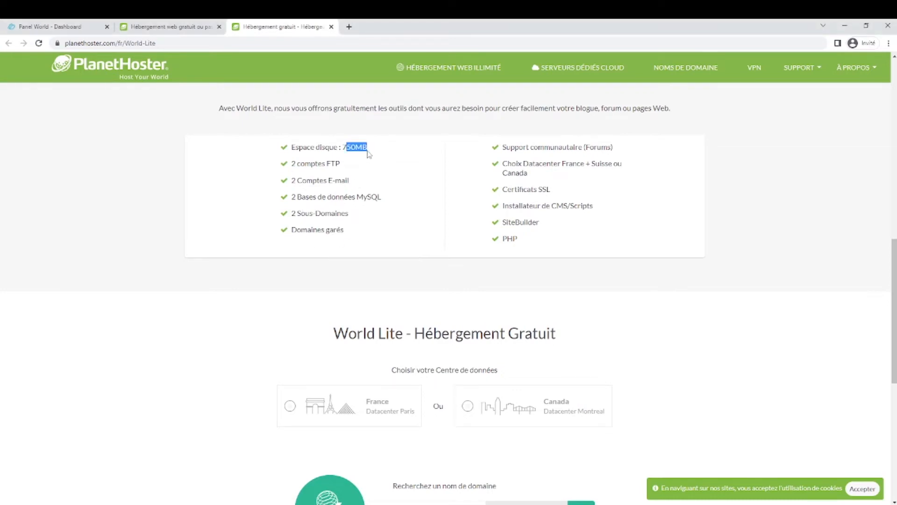
pyautogui.click(312, 165)
pyautogui.scroll(-6, 401, 429)
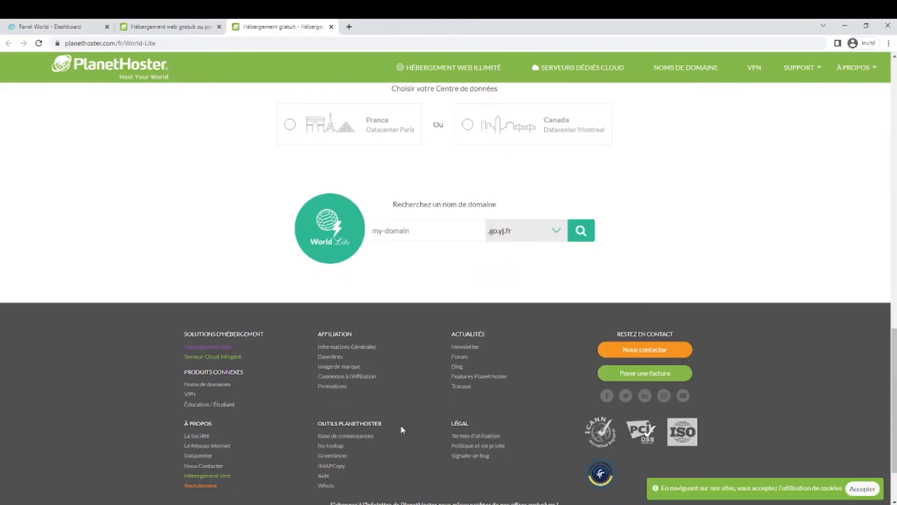
pyautogui.click(509, 233)
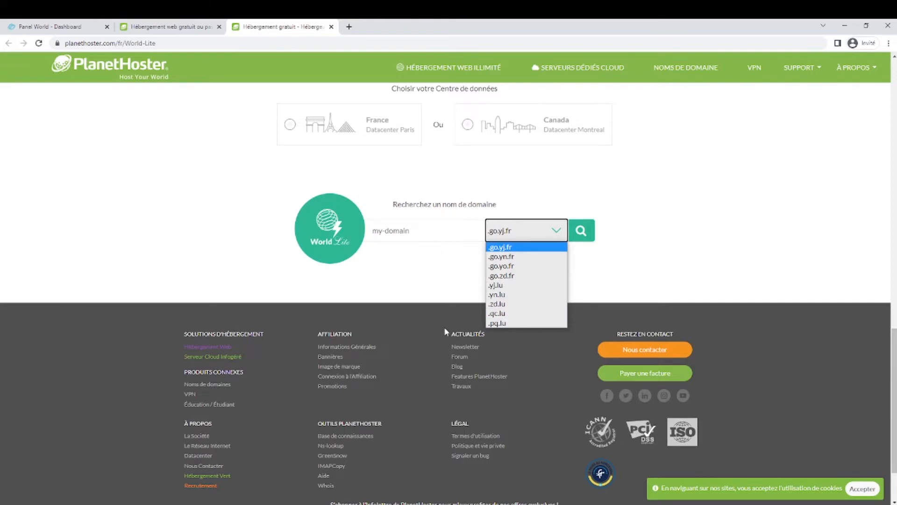
pyautogui.scroll(5, 444, 327)
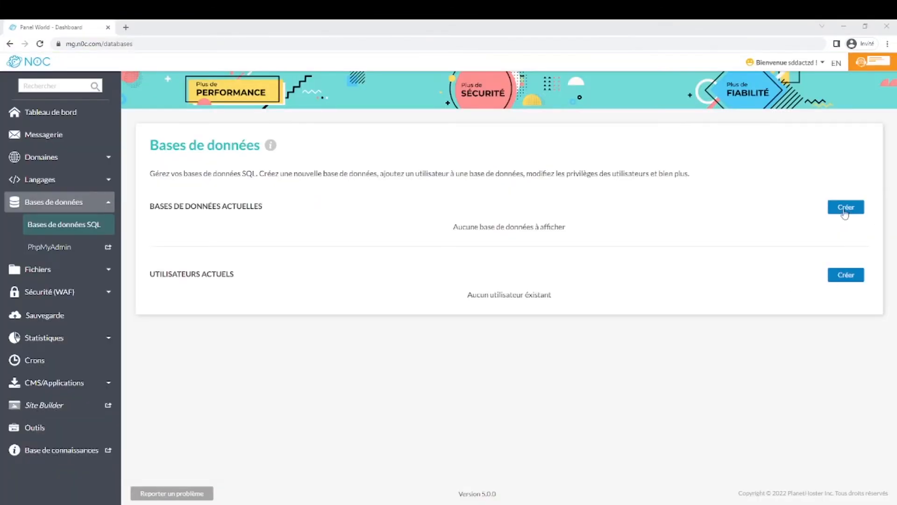
# Start a new SQL database named maSuberbeDB and enable creating a user along with it
pyautogui.click(845, 212)
pyautogui.click(855, 207)
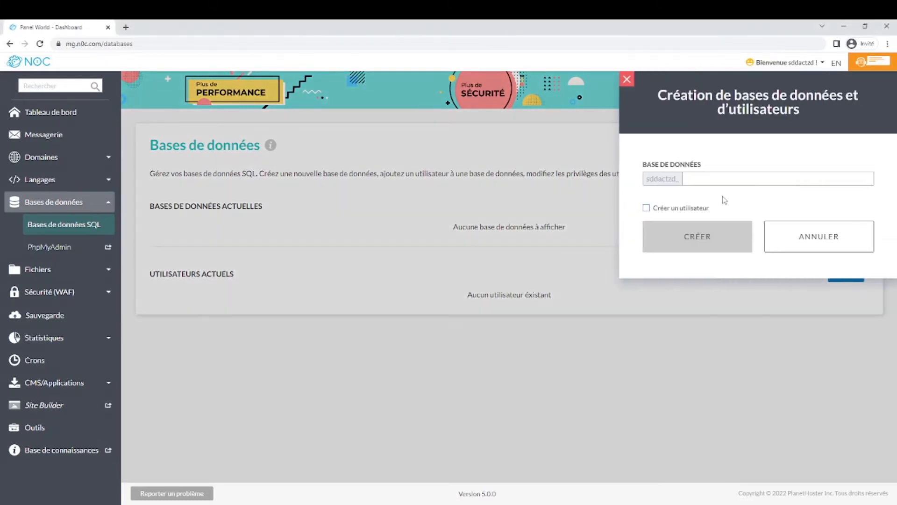
pyautogui.moveTo(655, 176); pyautogui.dragTo(680, 180)
pyautogui.click(683, 182)
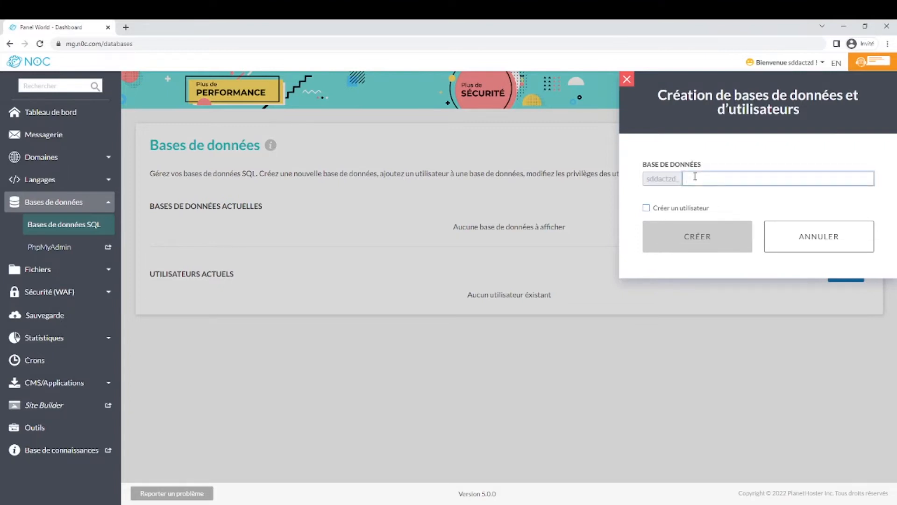
pyautogui.write('ma')
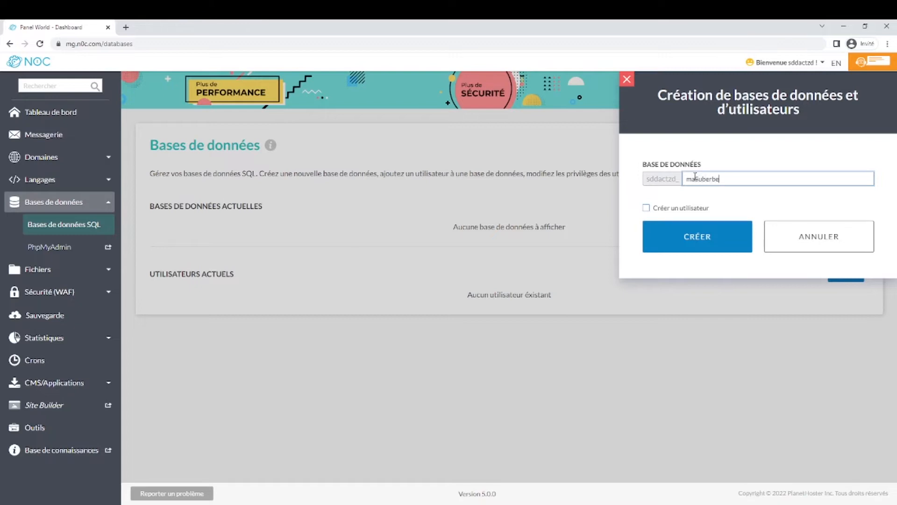
pyautogui.write('suberbeDB')
pyautogui.click(646, 208)
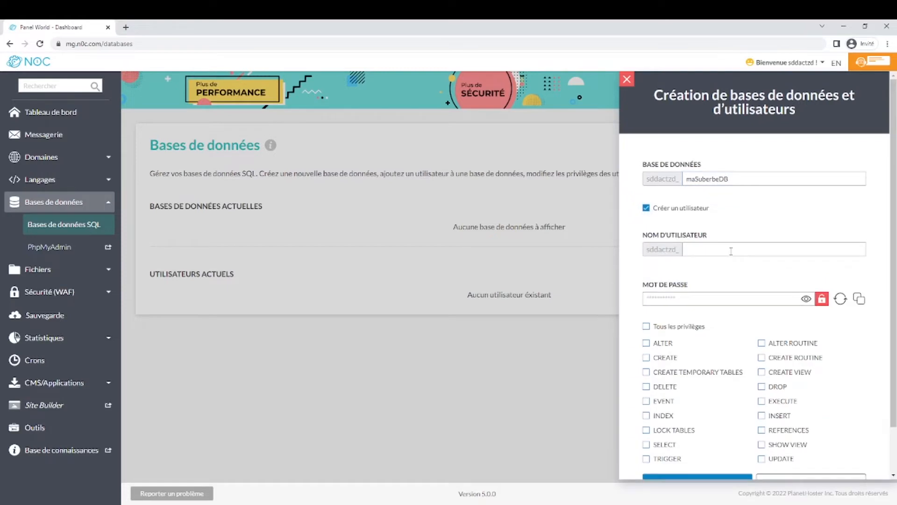
# Name the database user monSuperUtil, generate and reveal a password for the password field, and grant all privileges
pyautogui.click(731, 250)
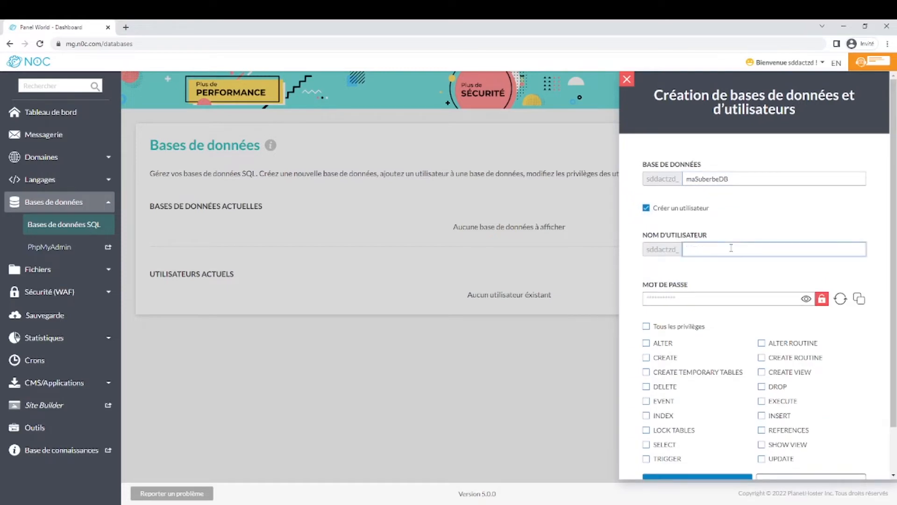
pyautogui.write('monSuperUtil')
pyautogui.click(823, 301)
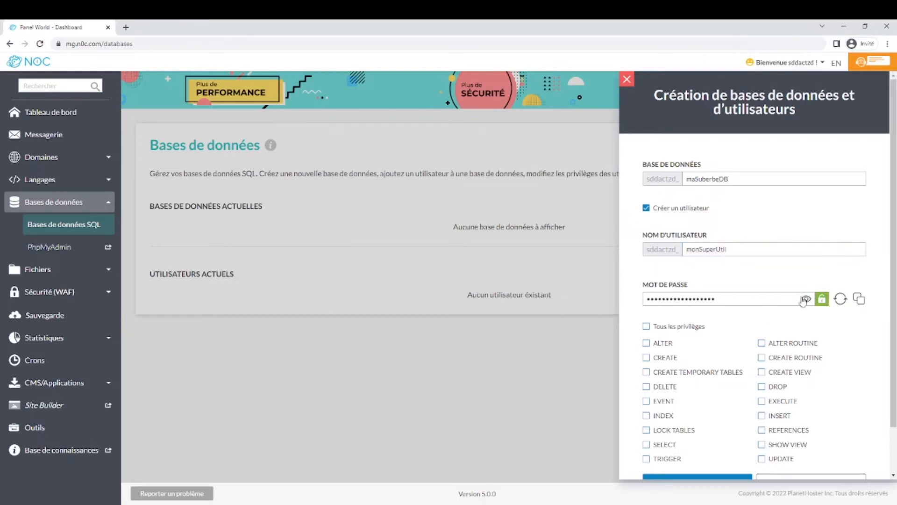
pyautogui.click(805, 301)
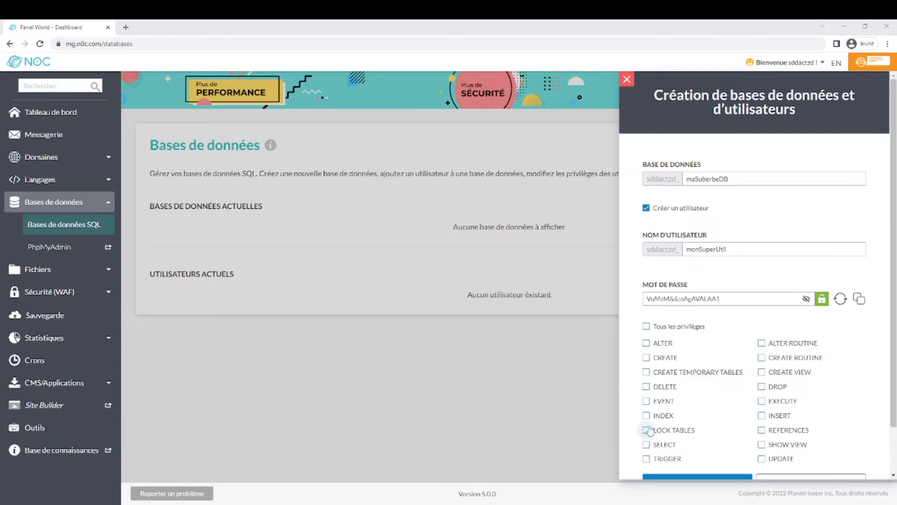
pyautogui.click(646, 327)
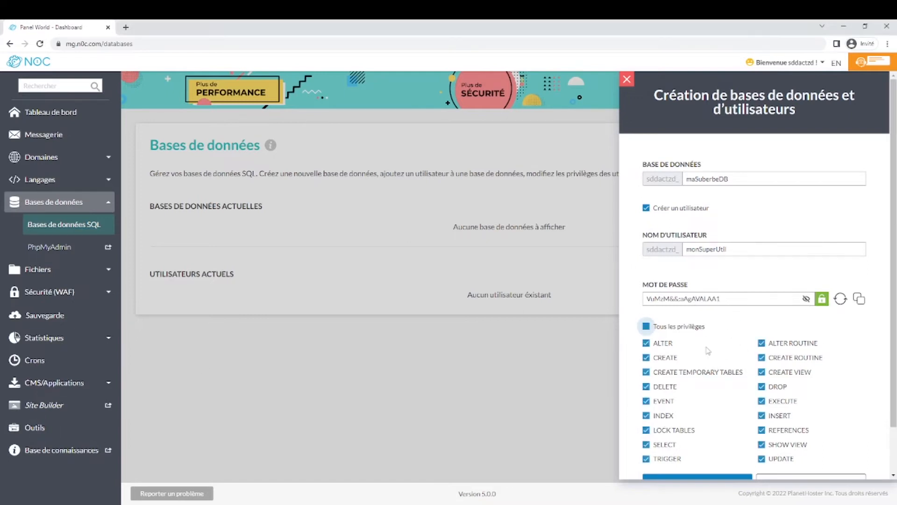
# Record the new database's name, user and password in the logins guilderz Notepad file, and create the database with its user in N0C
pyautogui.scroll(-1, 715, 353)
pyautogui.scroll(1, 725, 356)
pyautogui.hotkey('alt', 'Tab')
pyautogui.click(254, 261)
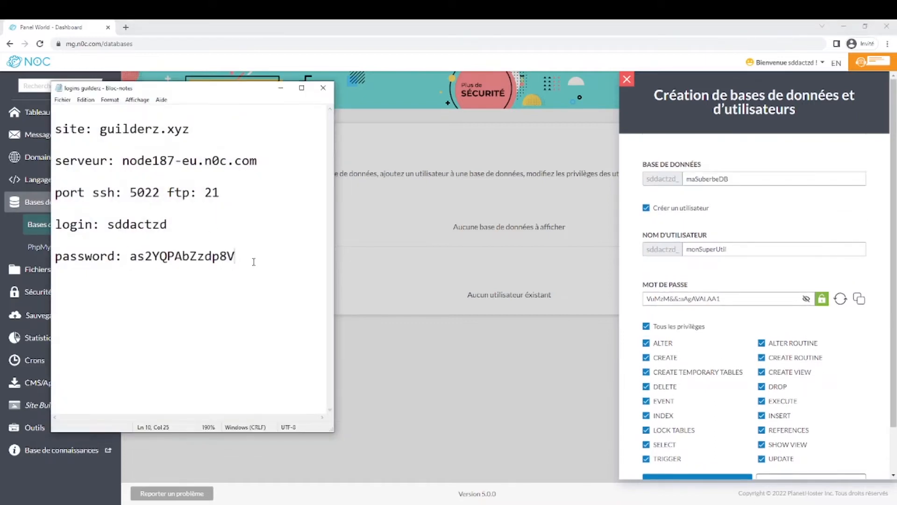
pyautogui.press('Return')
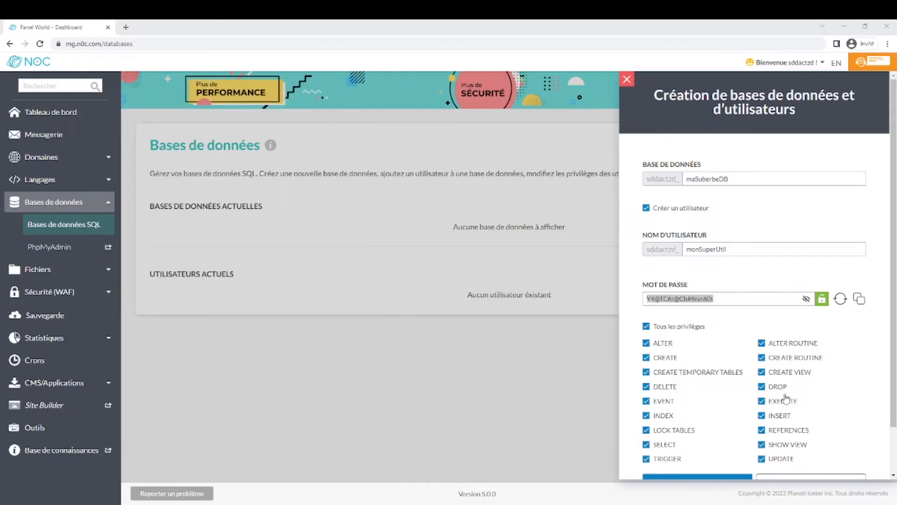
pyautogui.scroll(-1, 784, 397)
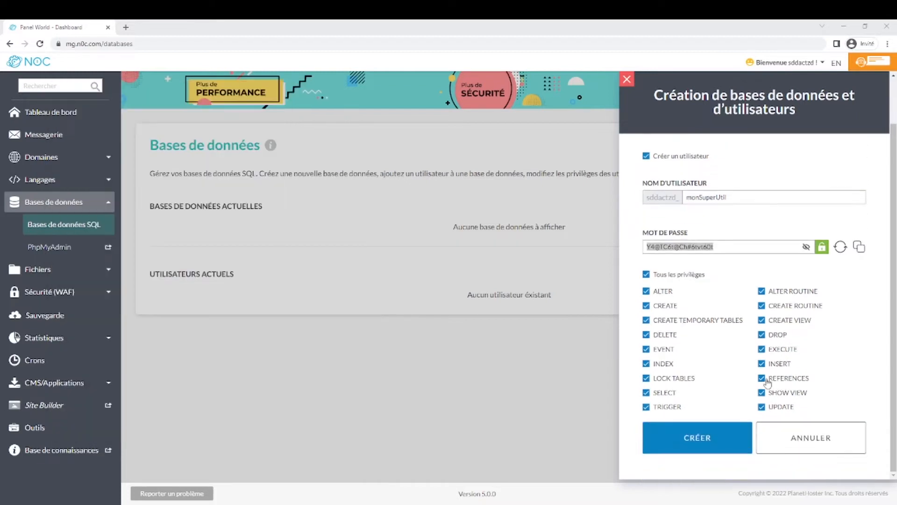
pyautogui.click(715, 442)
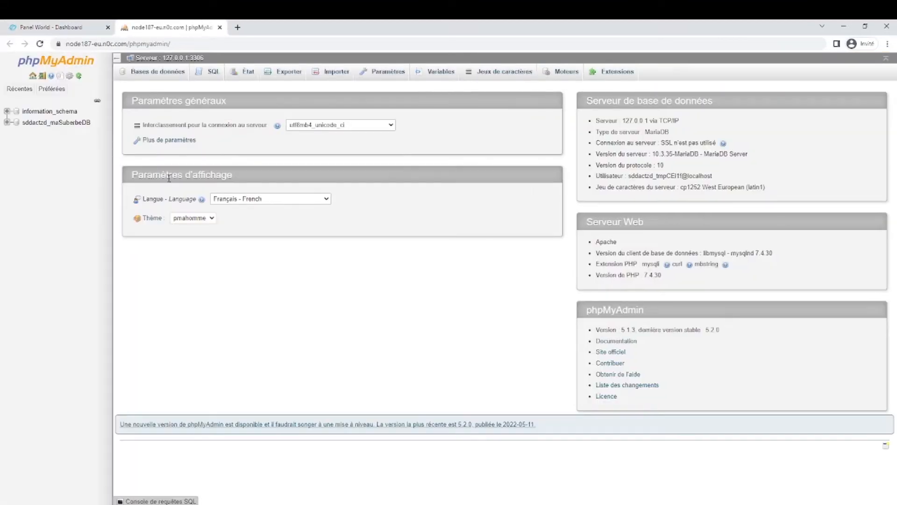
# Check the table structure of sddactzd_maSuberbeDB in phpMyAdmin and return to the N0C database page
pyautogui.click(88, 125)
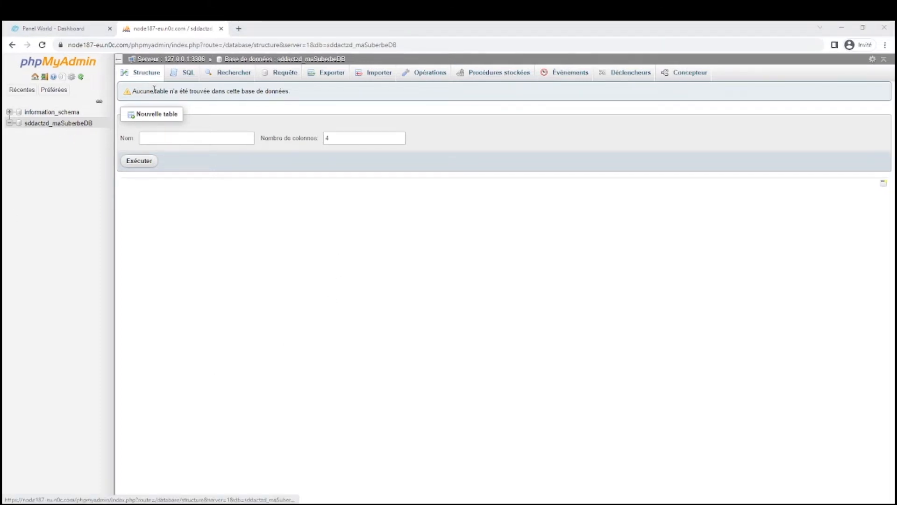
pyautogui.click(73, 123)
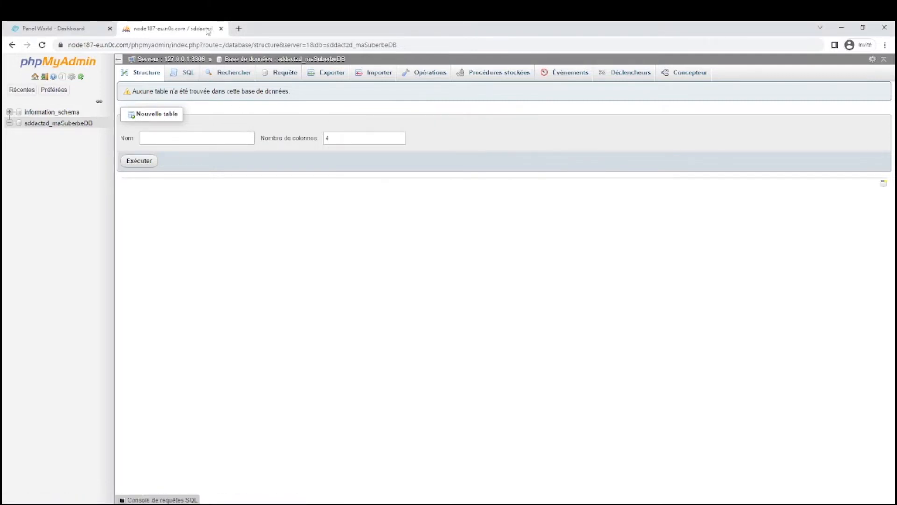
pyautogui.click(60, 29)
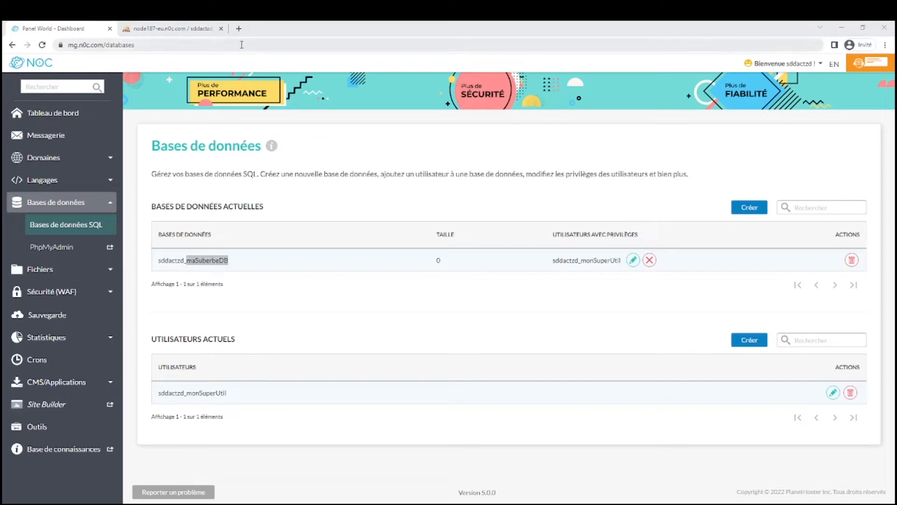
pyautogui.click(238, 28)
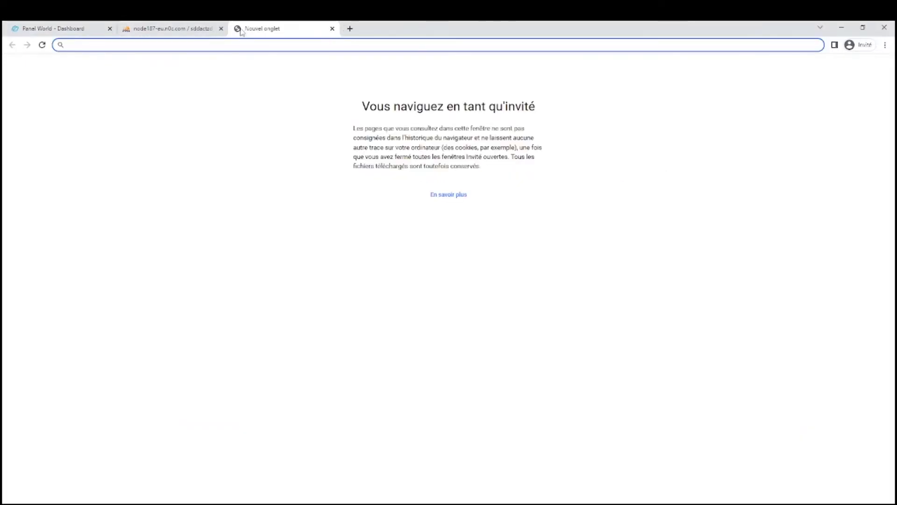
pyautogui.write('https')
pyautogui.press('BackSpace')
pyautogui.press('BackSpace')
pyautogui.press('BackSpace')
pyautogui.press('BackSpace')
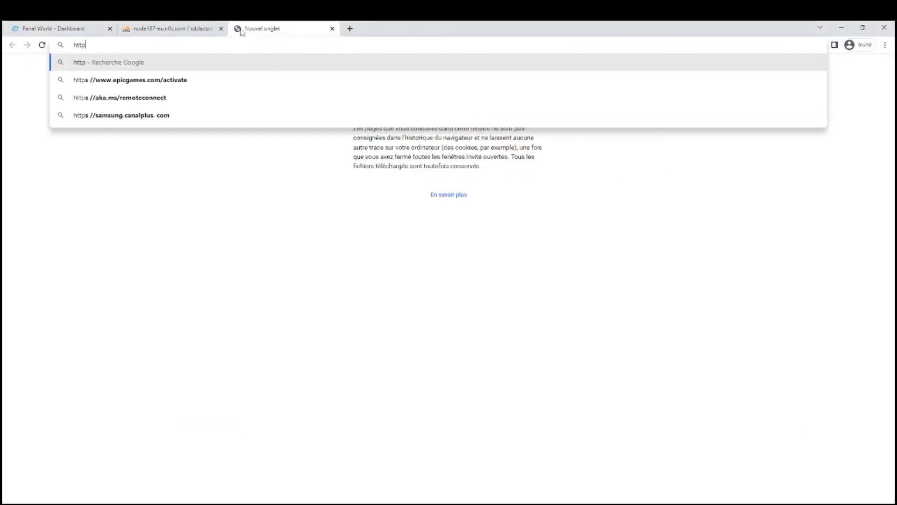
pyautogui.press('BackSpace')
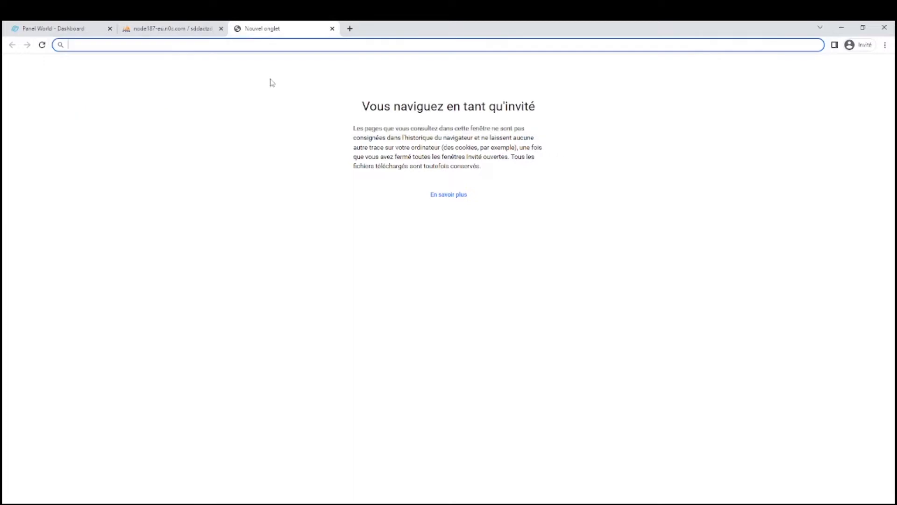
# Open domain management in the N0C panel and activate DNSSEC for guilderz.xyz using Algorithm 13 (ECDSAP256SHA256)
pyautogui.click(81, 30)
pyautogui.click(56, 158)
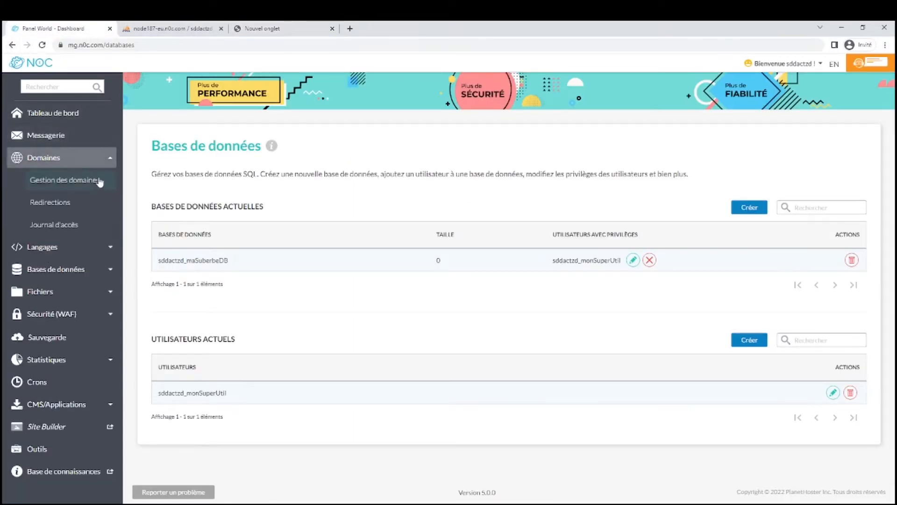
pyautogui.click(102, 183)
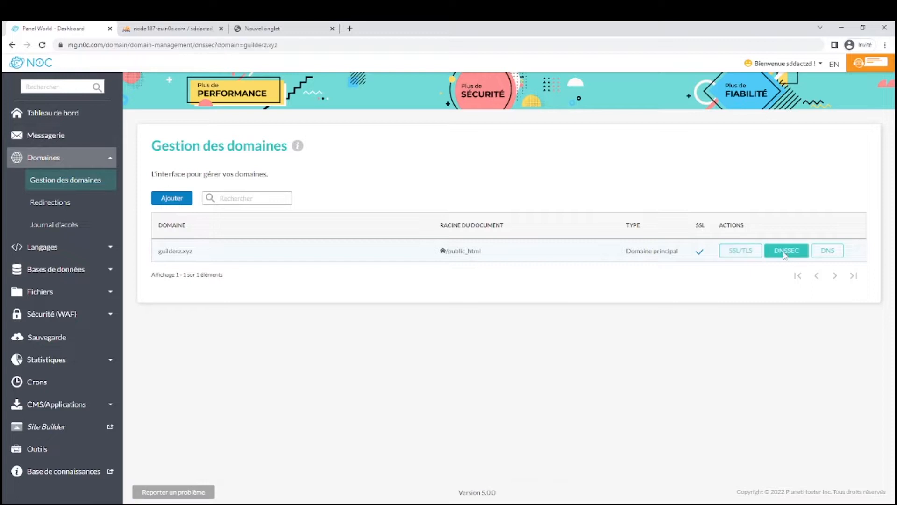
pyautogui.click(785, 251)
pyautogui.click(184, 191)
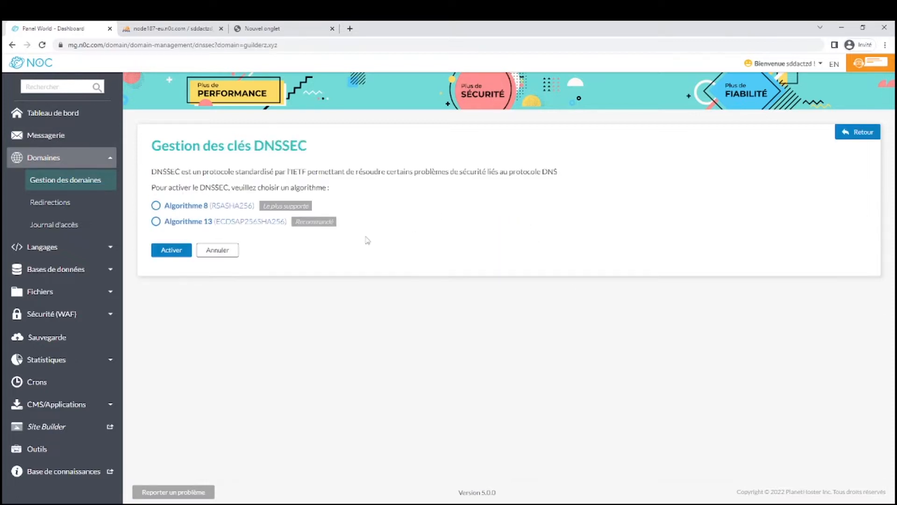
pyautogui.click(203, 226)
pyautogui.click(178, 250)
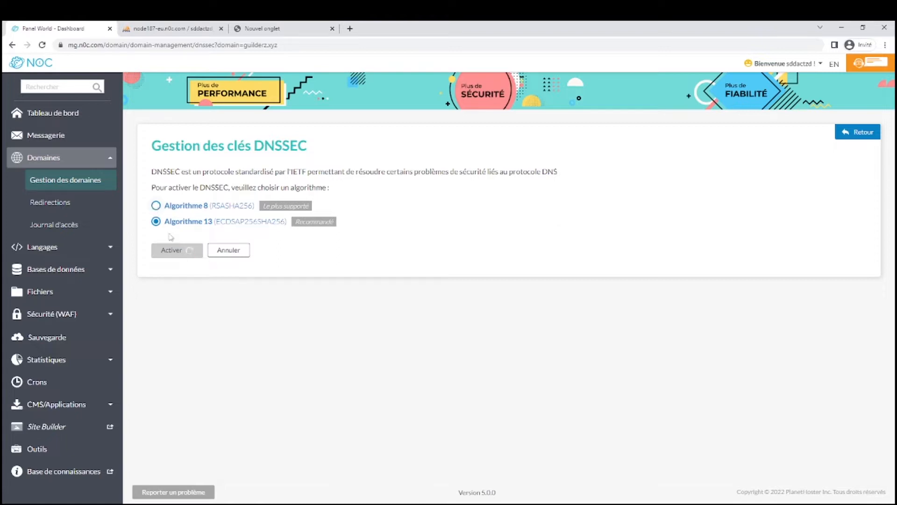
pyautogui.moveTo(312, 147); pyautogui.dragTo(263, 145)
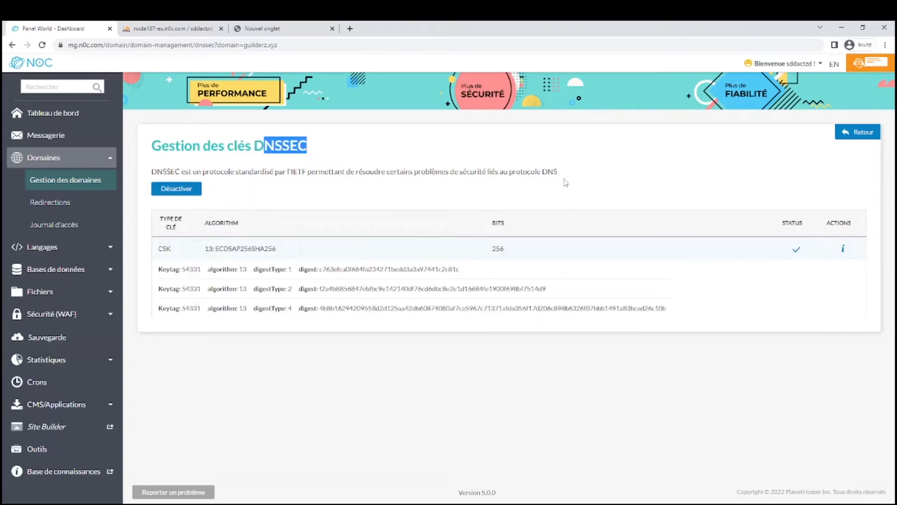
# Examine the SSL/TLS certificate details of guilderz.xyz, including its state, provider and expiry date
pyautogui.click(67, 184)
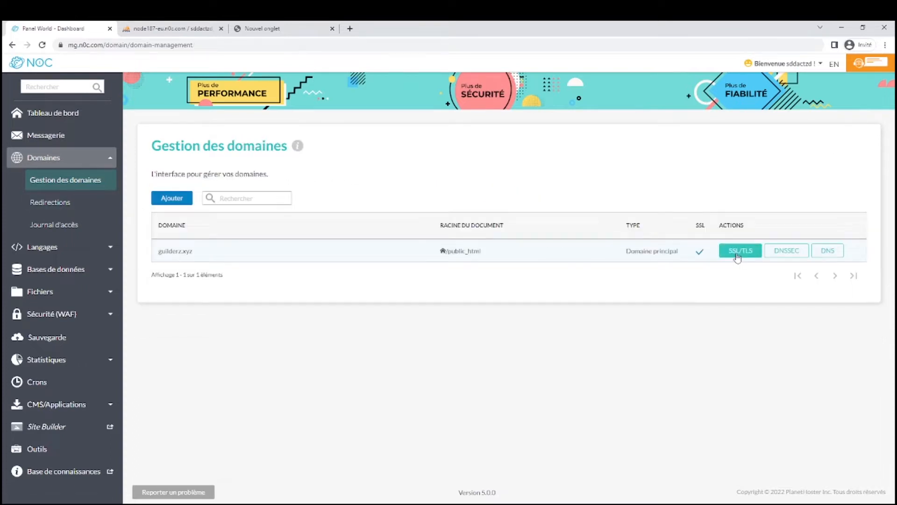
pyautogui.click(737, 256)
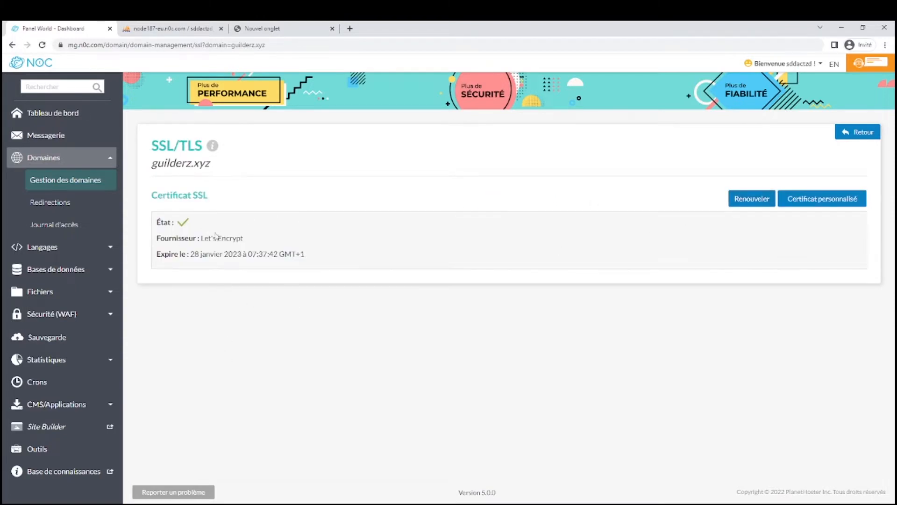
pyautogui.moveTo(202, 238); pyautogui.dragTo(257, 244)
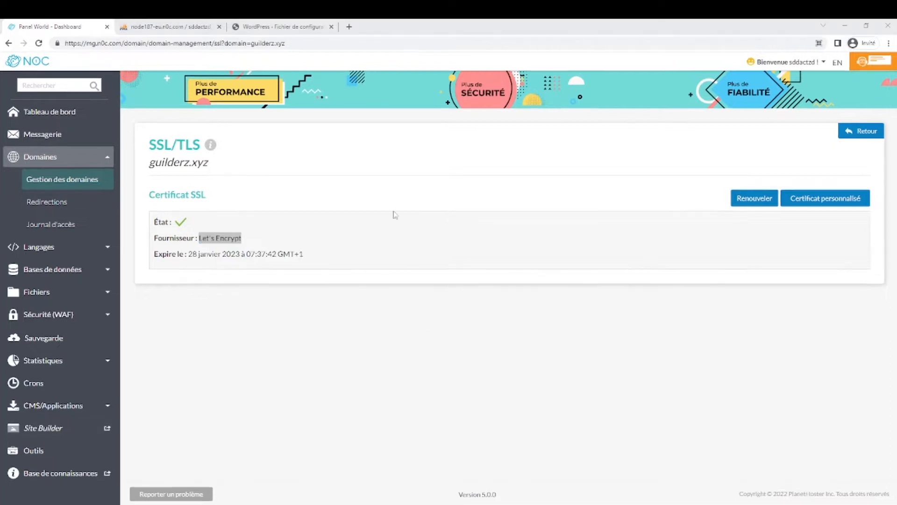
# Switch to the WordPress setup page on guilderz.xyz and proceed to the database connection form
pyautogui.click(274, 28)
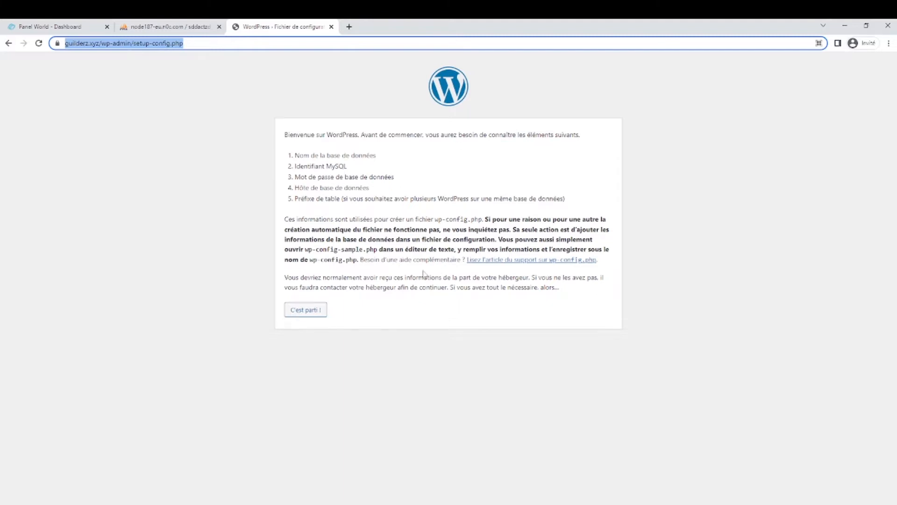
pyautogui.click(313, 316)
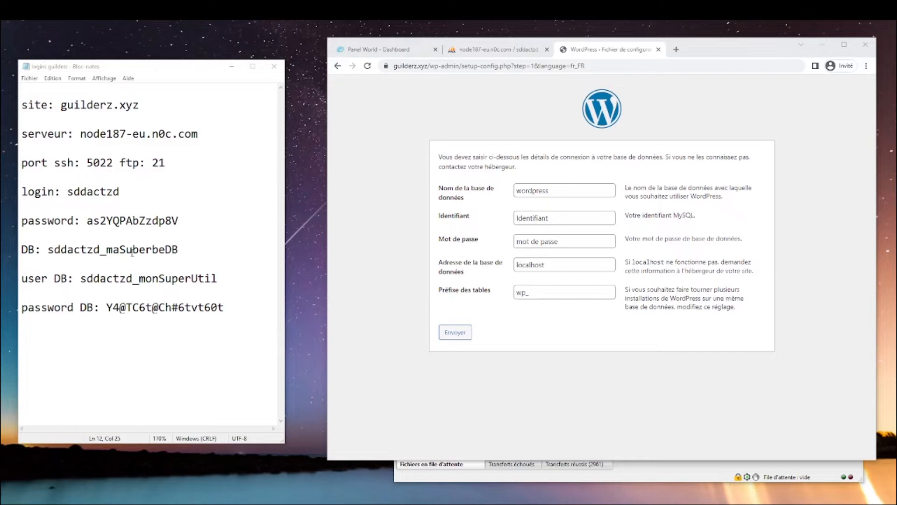
# Add a dashed separator line and a "wordpress" heading above the database entries in the Notepad login notes
pyautogui.click(209, 222)
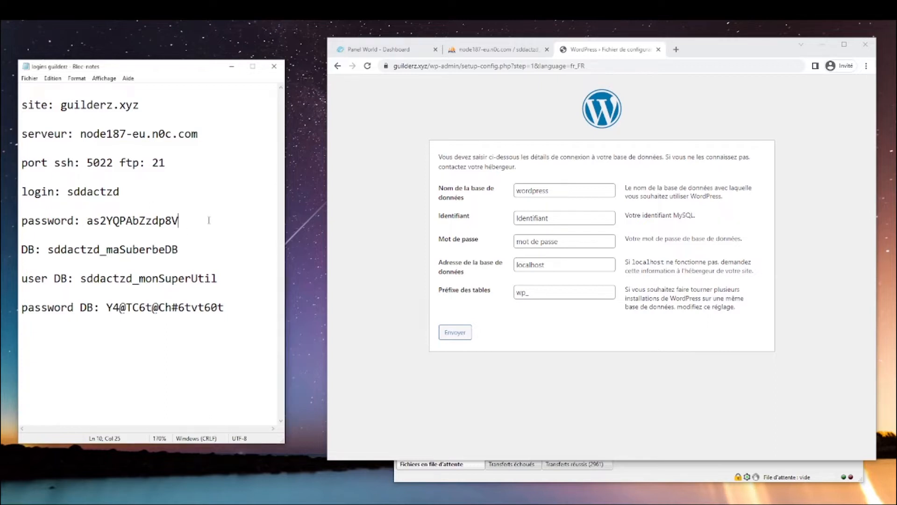
pyautogui.press('Return')
pyautogui.press('Return')
pyautogui.write('-------------------------')
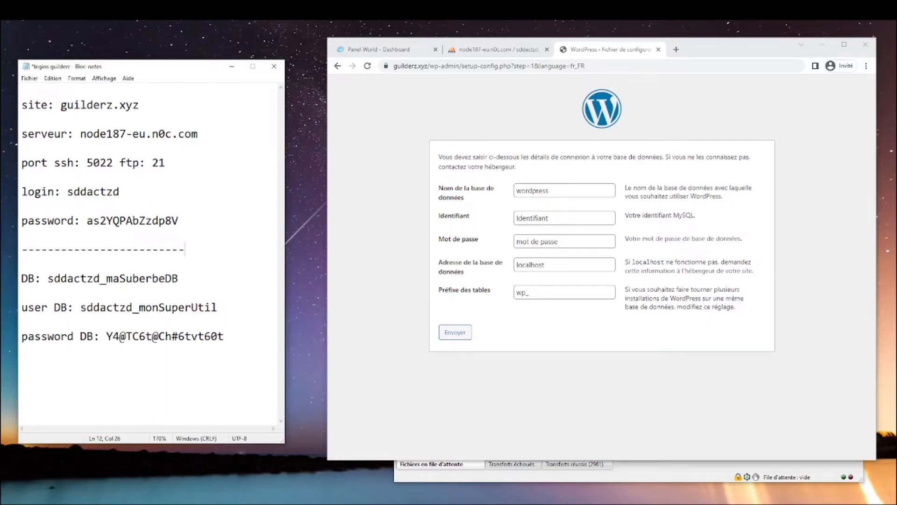
pyautogui.press('Return')
pyautogui.write('wordprezss')
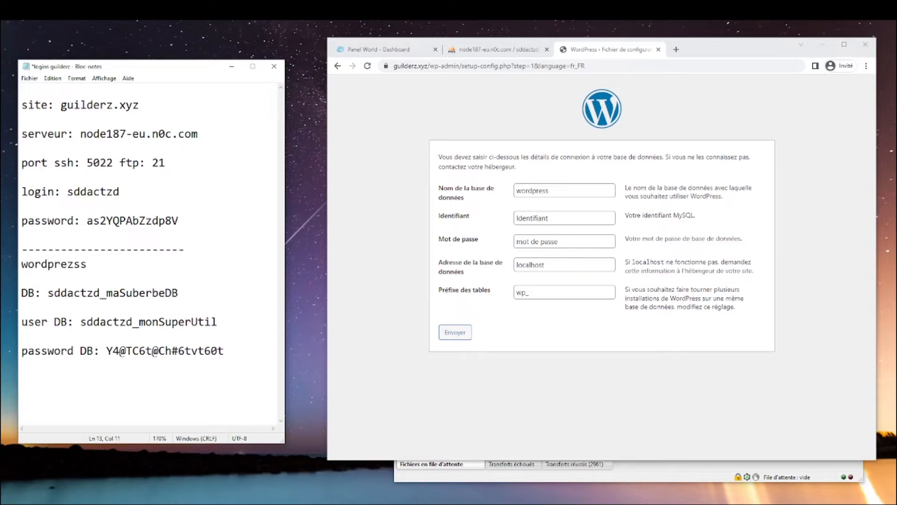
pyautogui.press('Left')
pyautogui.press('Left')
pyautogui.press('BackSpace')
# Add the heading "réglages serveur" on the first line of the notes and save the file
pyautogui.click(93, 93)
pyautogui.scroll(1, 94, 93)
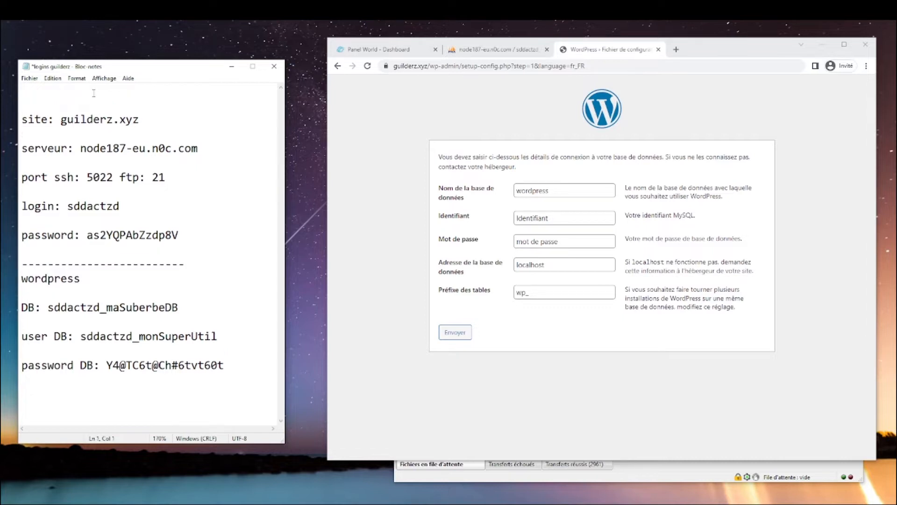
pyautogui.write('réglages serveur')
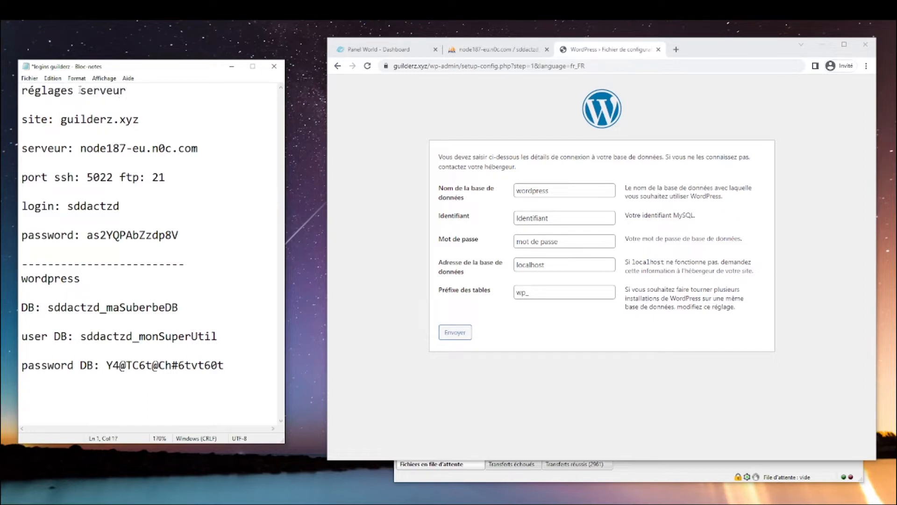
pyautogui.hotkey('ctrl', 's')
# Replace the database name in the WordPress setup form with sddactzd_maSuberbeDB copied from the notes
pyautogui.doubleClick(582, 190)
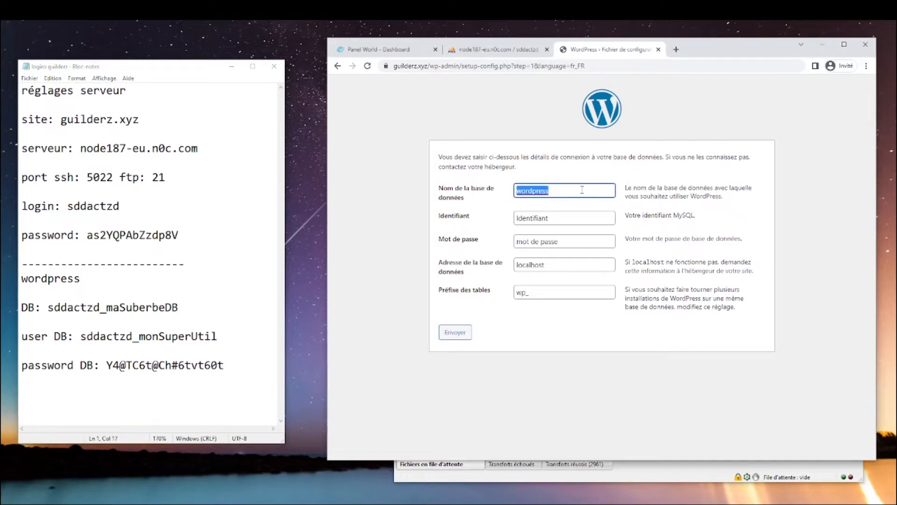
pyautogui.press('BackSpace')
pyautogui.moveTo(187, 310); pyautogui.dragTo(48, 308)
pyautogui.hotkey('ctrl', 'c')
pyautogui.click(582, 189)
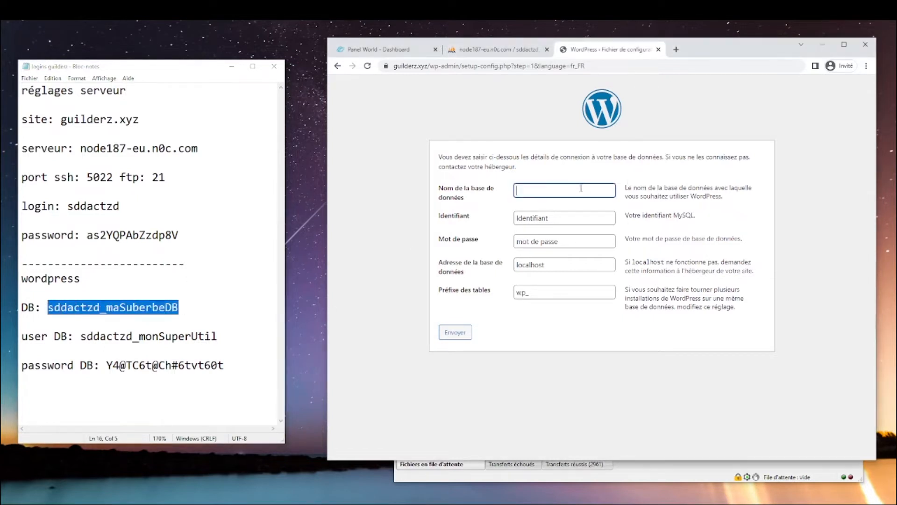
pyautogui.hotkey('ctrl', 'v')
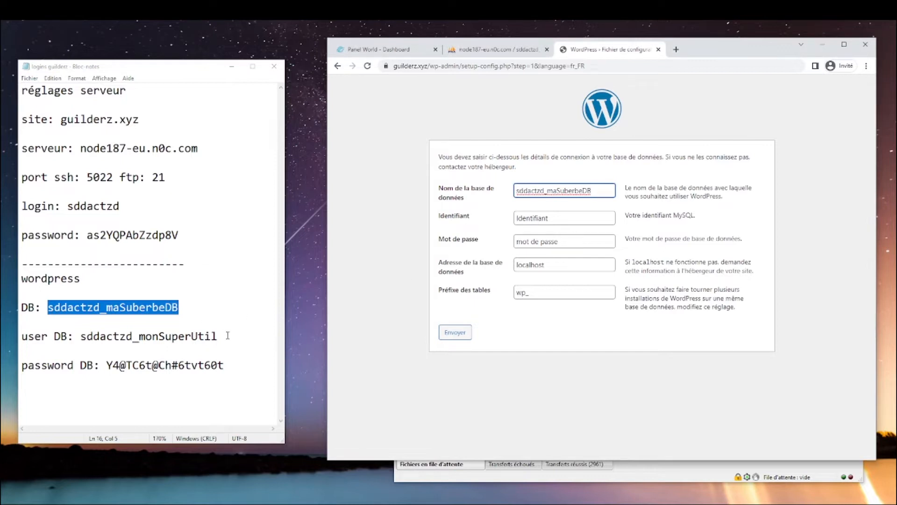
# Replace the MySQL username in the WordPress setup form with sddactzd_monSuperUtil copied from the notes
pyautogui.moveTo(228, 335); pyautogui.dragTo(80, 336)
pyautogui.hotkey('ctrl', 'c')
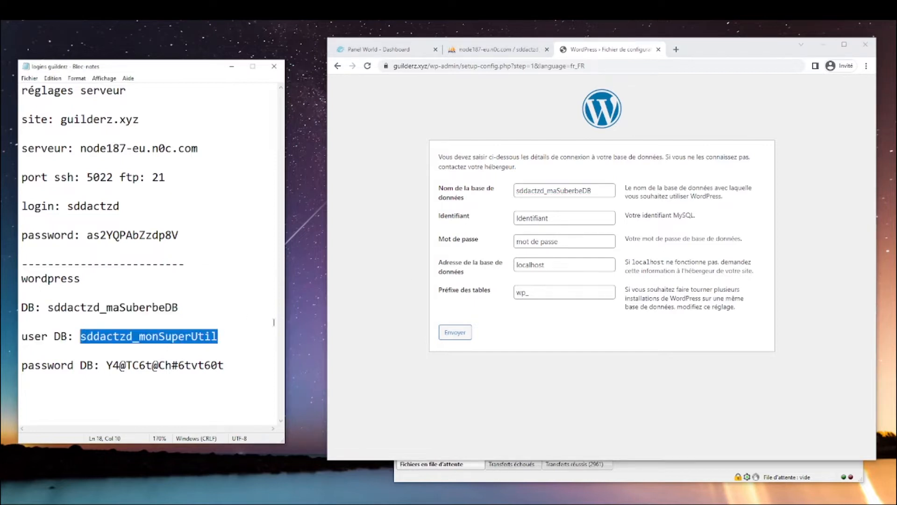
pyautogui.click(553, 219)
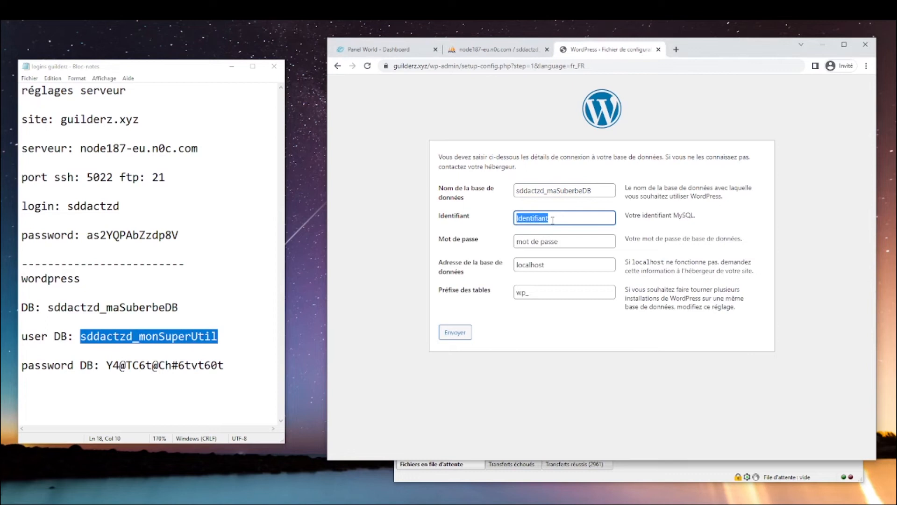
pyautogui.press('BackSpace')
pyautogui.hotkey('ctrl', 'v')
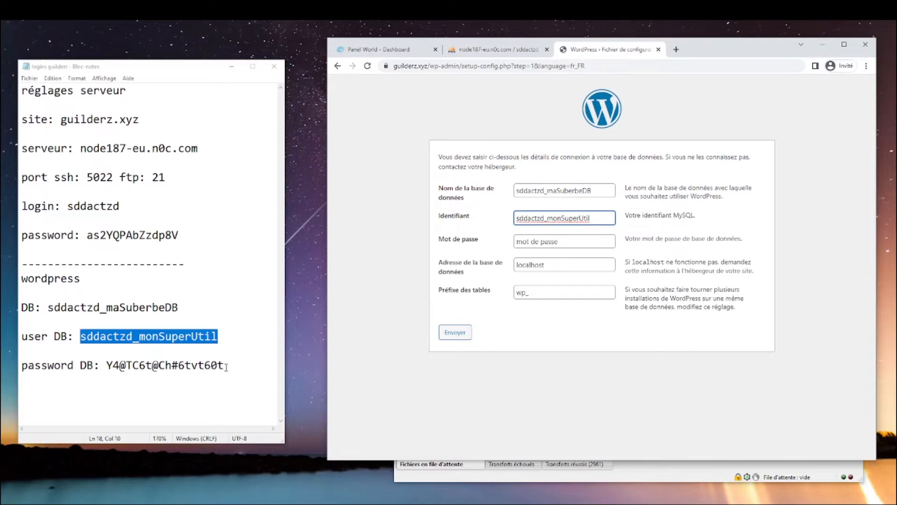
# Replace the placeholder in the WordPress setup form's password field with the database password copied from the notes
pyautogui.moveTo(226, 366); pyautogui.dragTo(105, 367)
pyautogui.hotkey('ctrl', 'c')
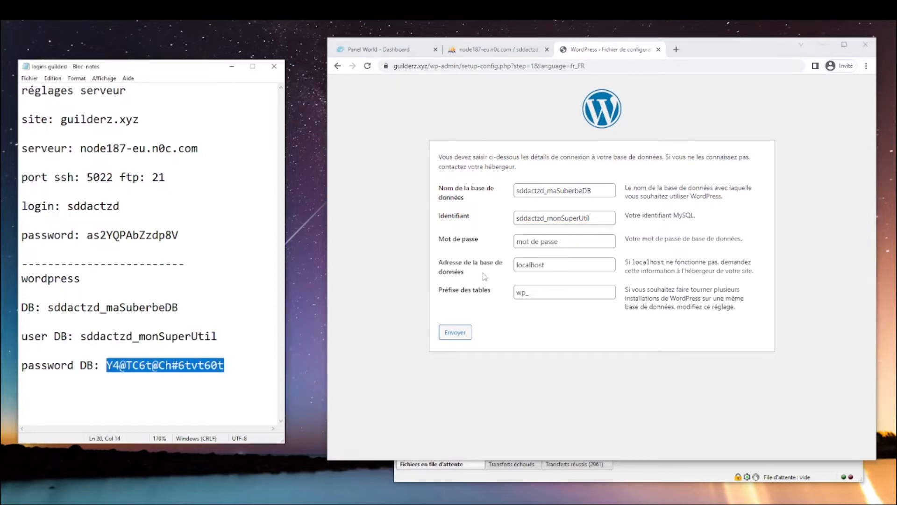
pyautogui.doubleClick(551, 241)
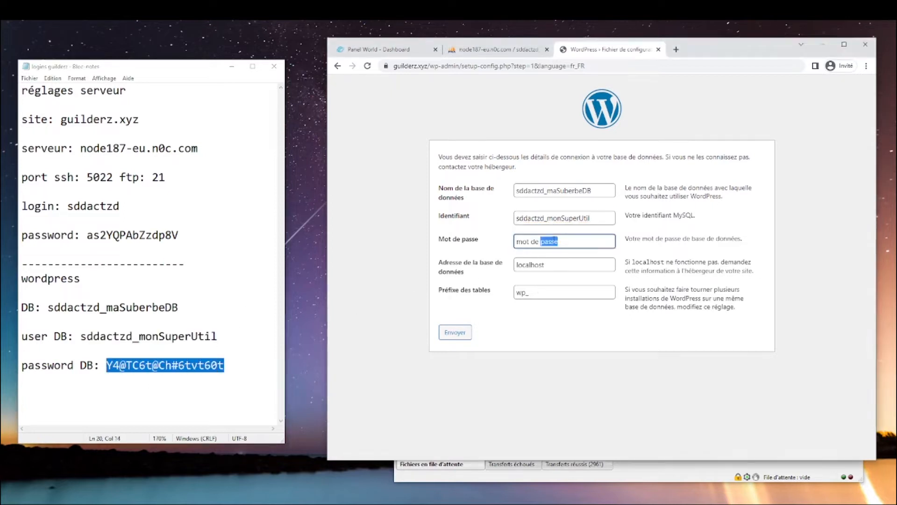
pyautogui.press('BackSpace')
pyautogui.press('BackSpace')
pyautogui.press('BackSpace')
pyautogui.press('BackSpace')
pyautogui.press('BackSpace')
pyautogui.press('BackSpace')
pyautogui.press('BackSpace')
pyautogui.press('BackSpace')
pyautogui.hotkey('ctrl', 'v')
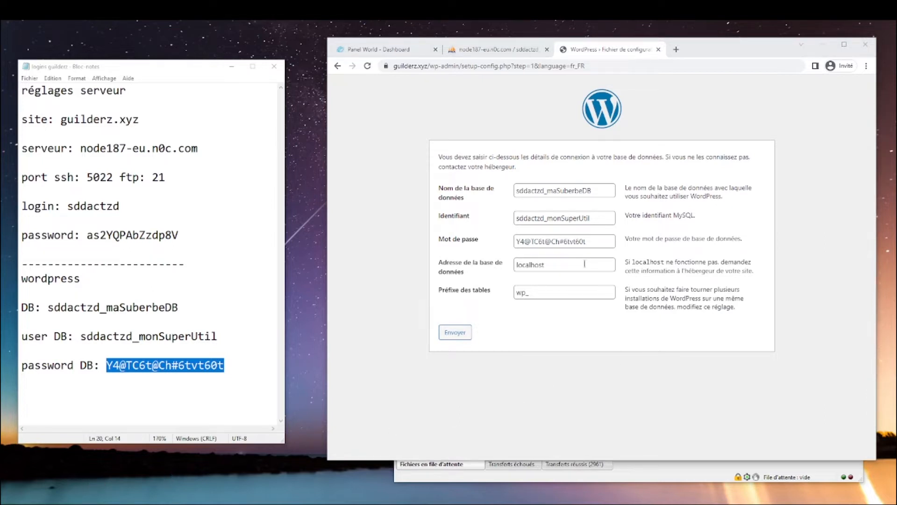
# Keep localhost as the database address, set the table prefix to visp_ and submit the database details
pyautogui.doubleClick(565, 263)
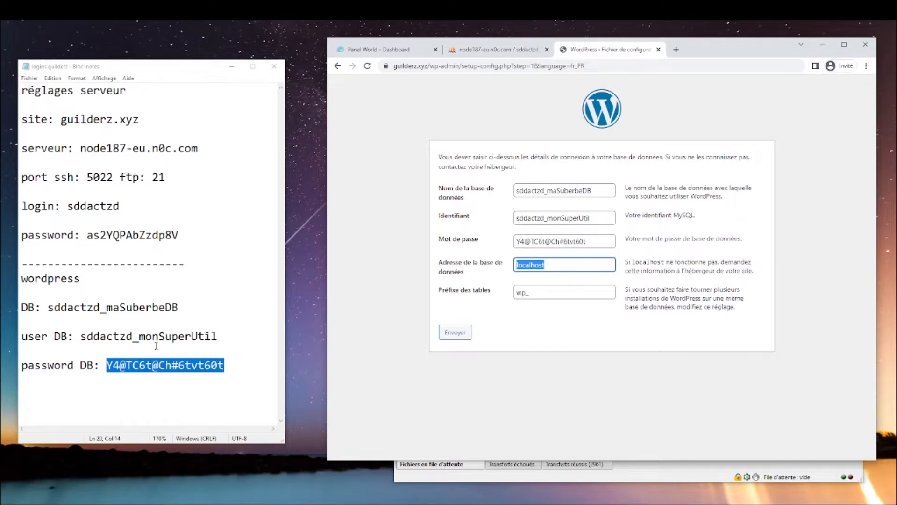
pyautogui.click(592, 402)
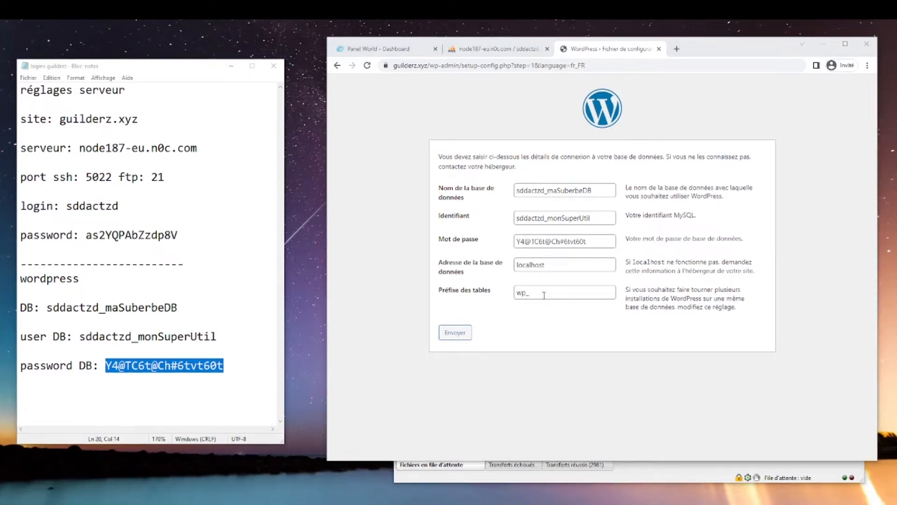
pyautogui.moveTo(542, 294); pyautogui.dragTo(511, 293)
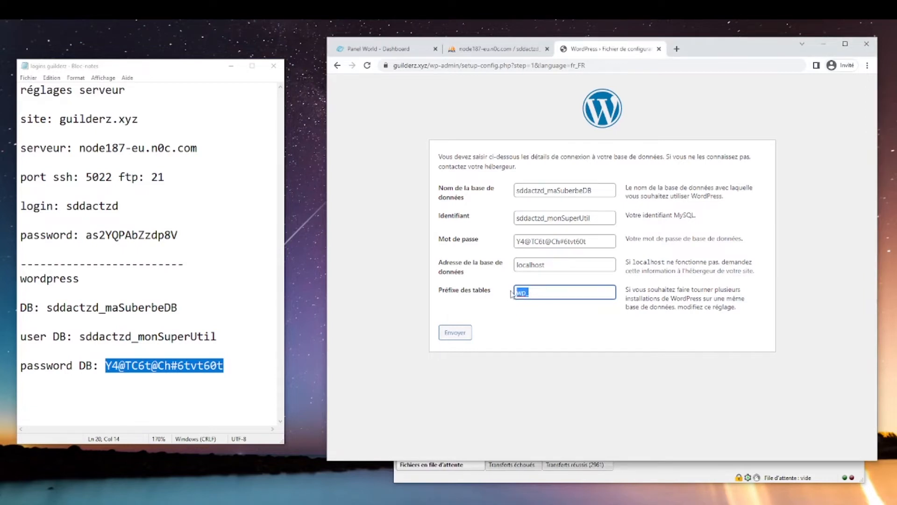
pyautogui.click(551, 292)
pyautogui.moveTo(530, 291); pyautogui.dragTo(514, 294)
pyautogui.click(527, 292)
pyautogui.click(527, 292)
pyautogui.moveTo(531, 292); pyautogui.dragTo(515, 293)
pyautogui.click(537, 291)
pyautogui.moveTo(536, 291); pyautogui.dragTo(510, 295)
pyautogui.click(531, 293)
pyautogui.moveTo(532, 292); pyautogui.dragTo(514, 293)
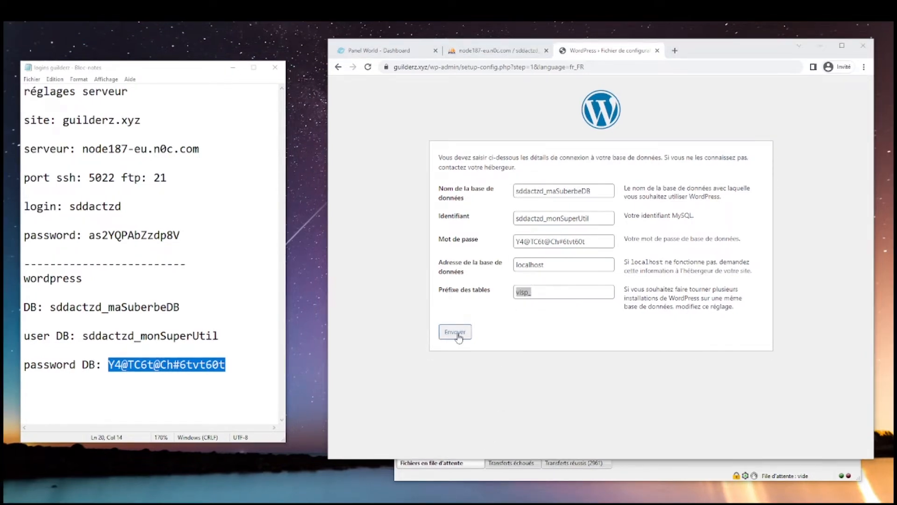
pyautogui.click(458, 335)
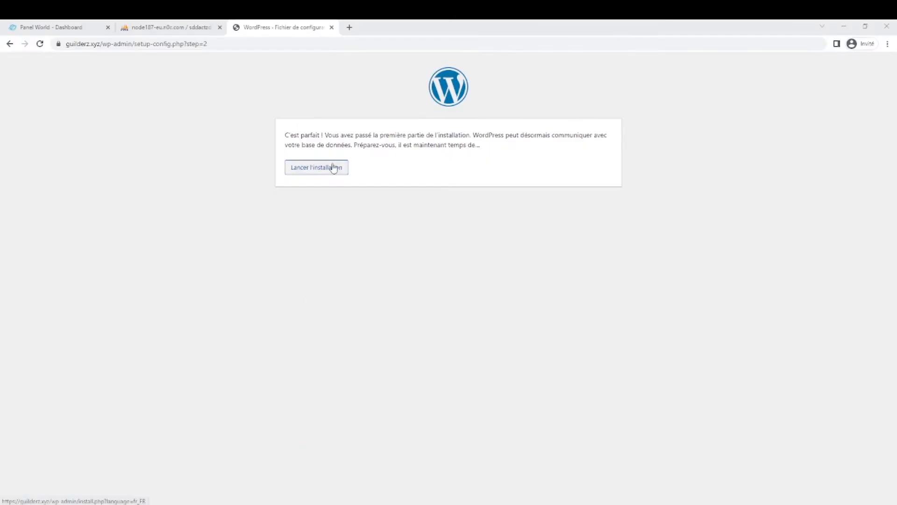
# Launch the WordPress installation and enter Guilderz as the site title
pyautogui.click(333, 168)
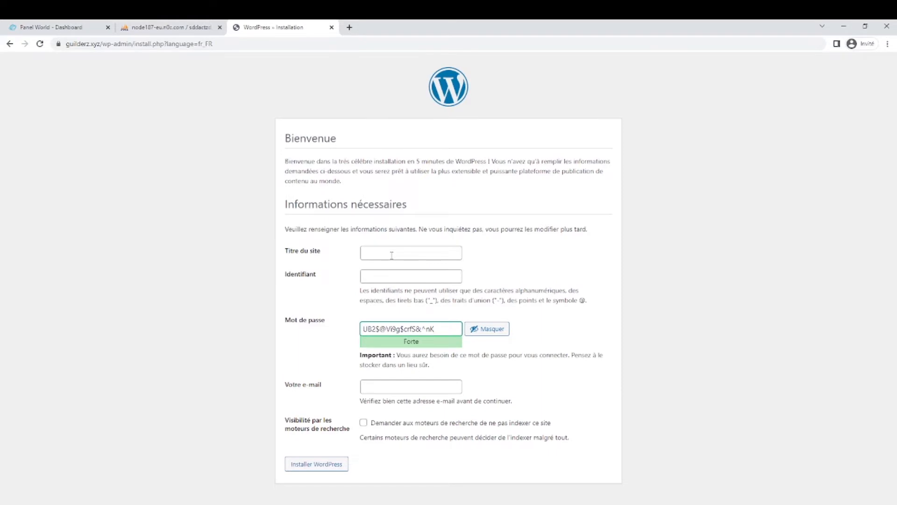
pyautogui.write('Guilderz')
pyautogui.click(391, 256)
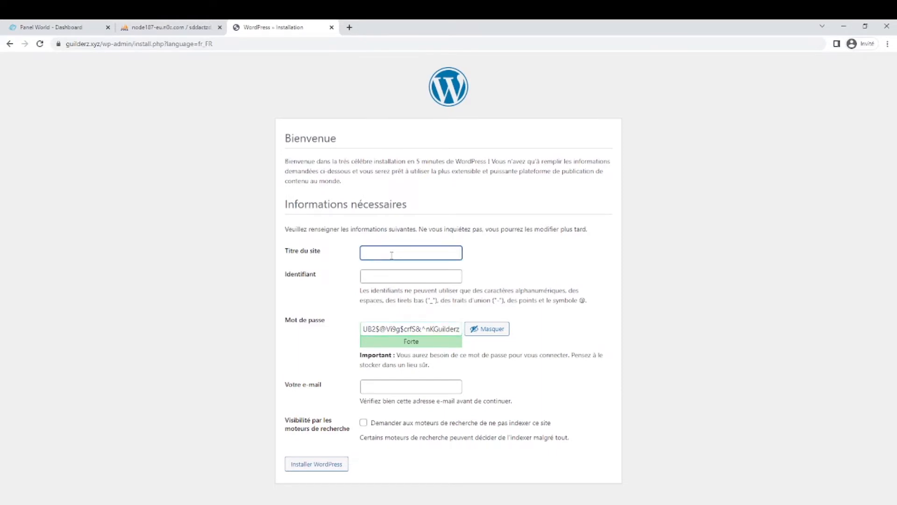
pyautogui.write('Guilderz')
pyautogui.click(390, 281)
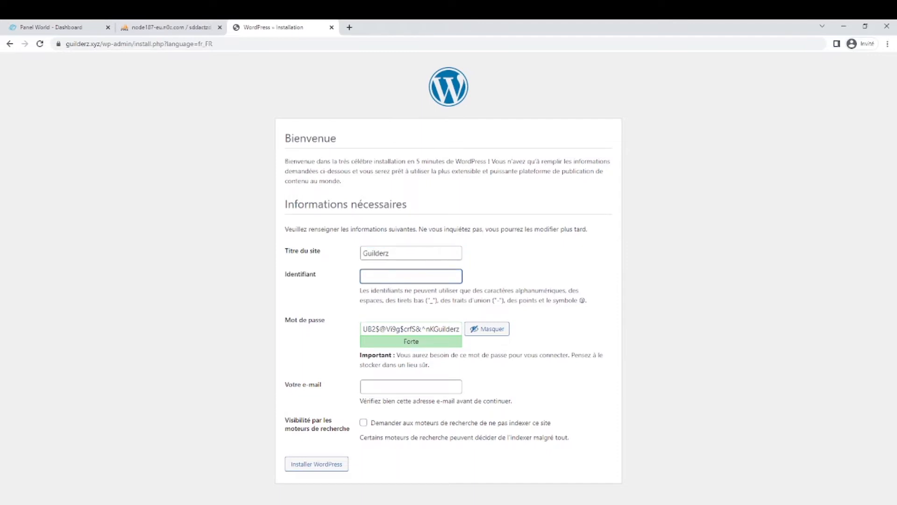
pyautogui.doubleClick(434, 34)
pyautogui.click(254, 371)
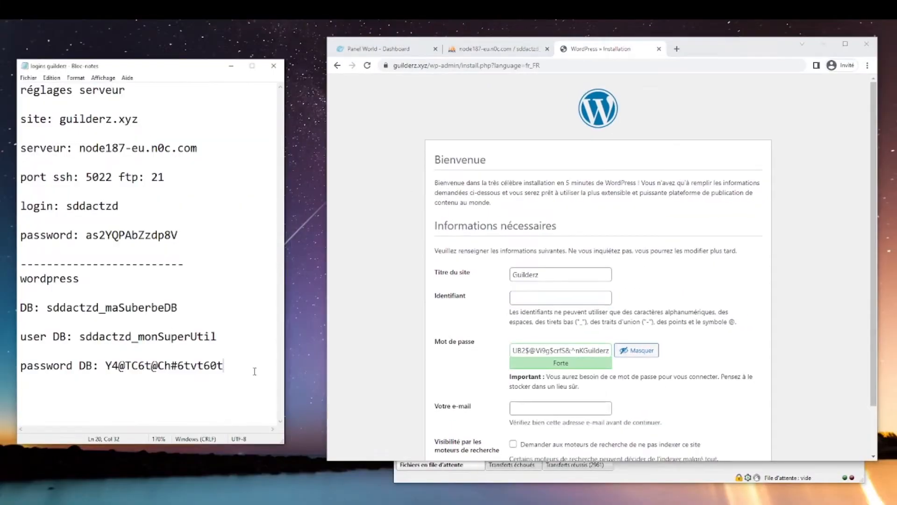
pyautogui.press('Return')
pyautogui.press('Return')
pyautogui.write('admin ')
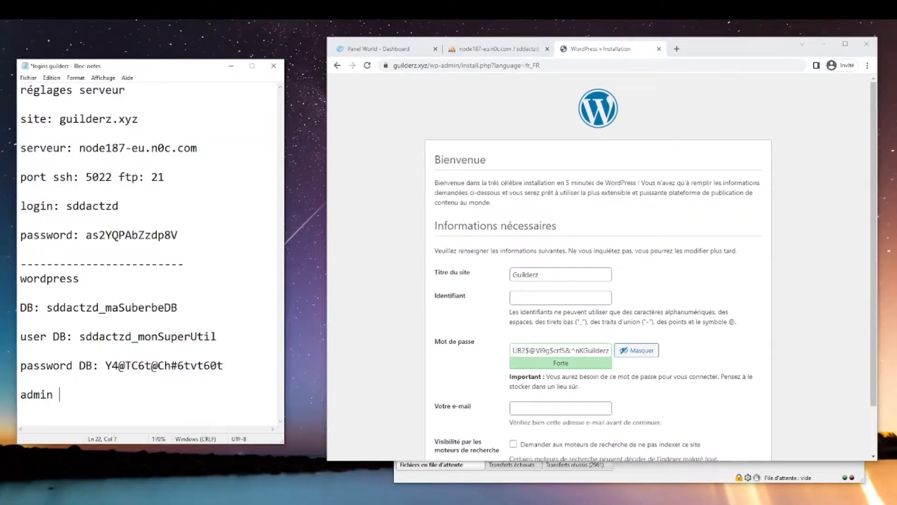
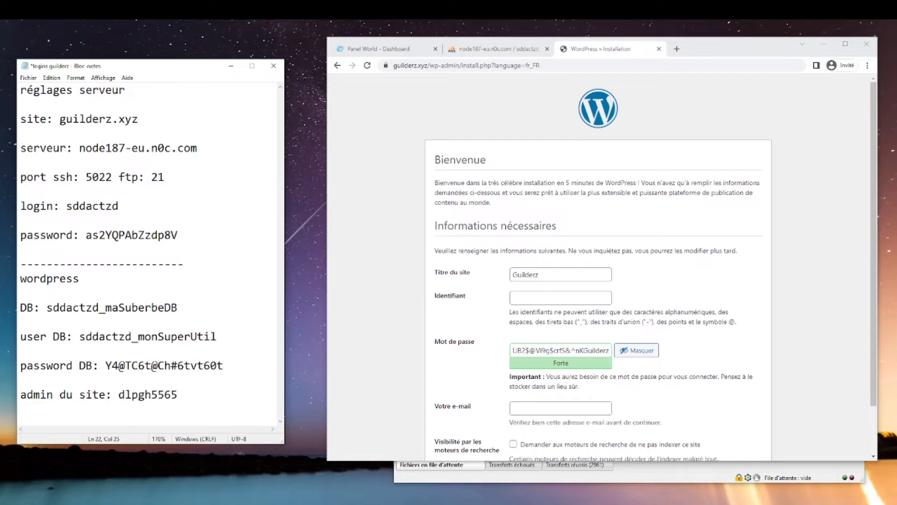
pyautogui.hotkey('shift', 'Left')
pyautogui.hotkey('shift', 'Left')
pyautogui.hotkey('shift', 'Left')
pyautogui.hotkey('shift', 'Left')
pyautogui.hotkey('shift', 'Left')
pyautogui.hotkey('shift', 'Left')
pyautogui.hotkey('shift', 'Left')
pyautogui.hotkey('shift', 'Left')
pyautogui.hotkey('shift', 'Left')
pyautogui.hotkey('shift', 'Left')
pyautogui.hotkey('shift', 'Left')
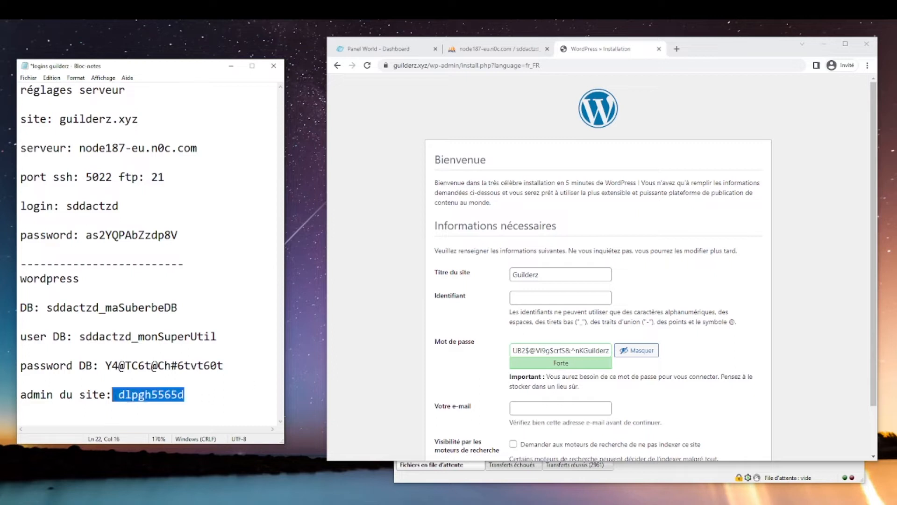
pyautogui.hotkey('shift', 'Right')
pyautogui.hotkey('ctrl', 'c')
pyautogui.click(565, 297)
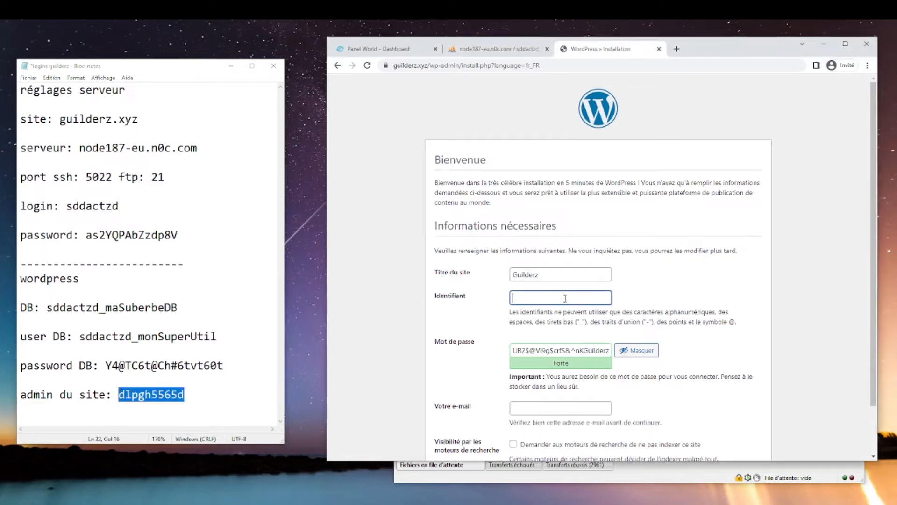
pyautogui.hotkey('ctrl', 'v')
pyautogui.doubleClick(591, 350)
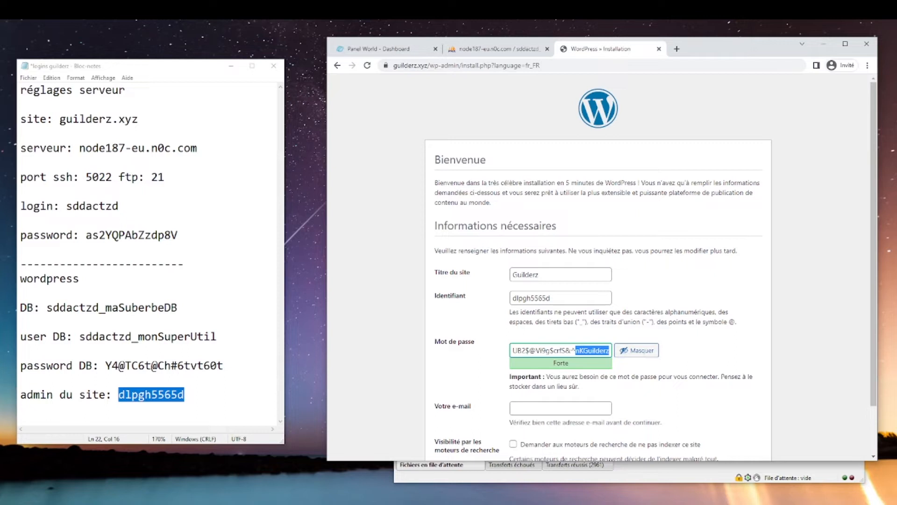
pyautogui.click(239, 504)
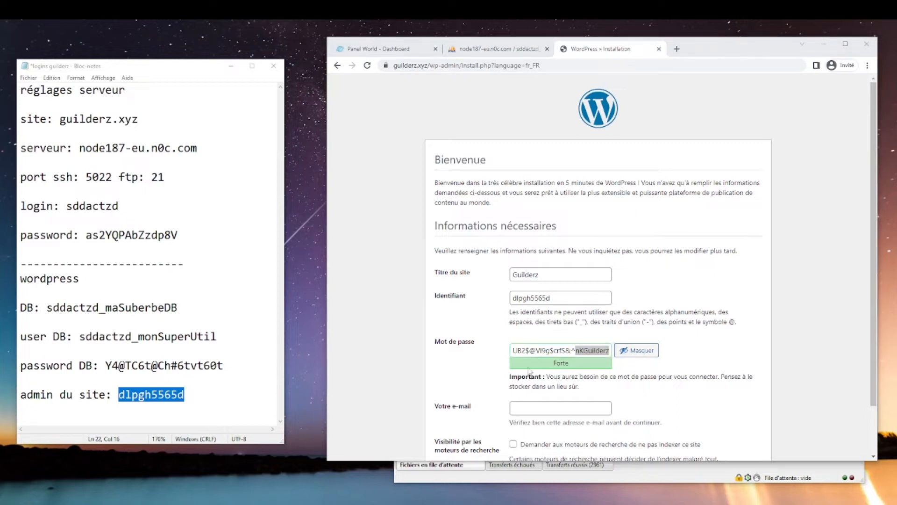
pyautogui.click(567, 353)
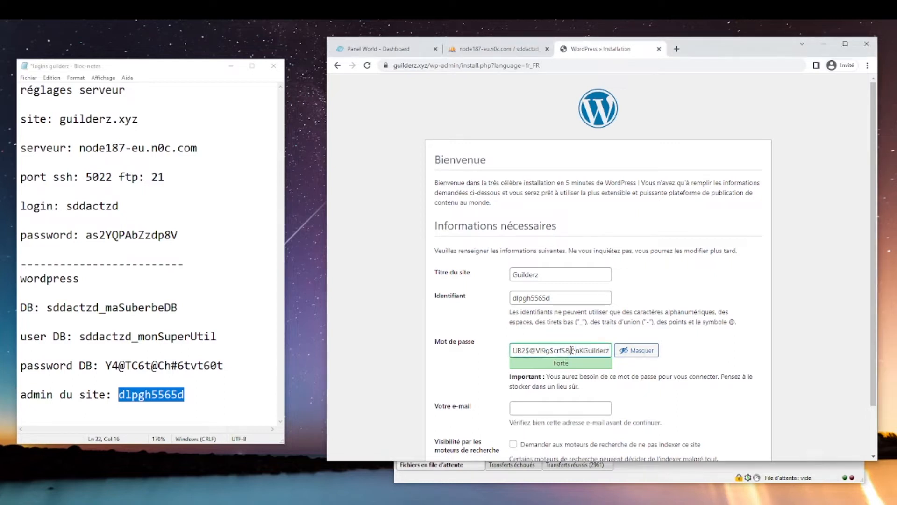
pyautogui.moveTo(575, 351); pyautogui.dragTo(619, 356)
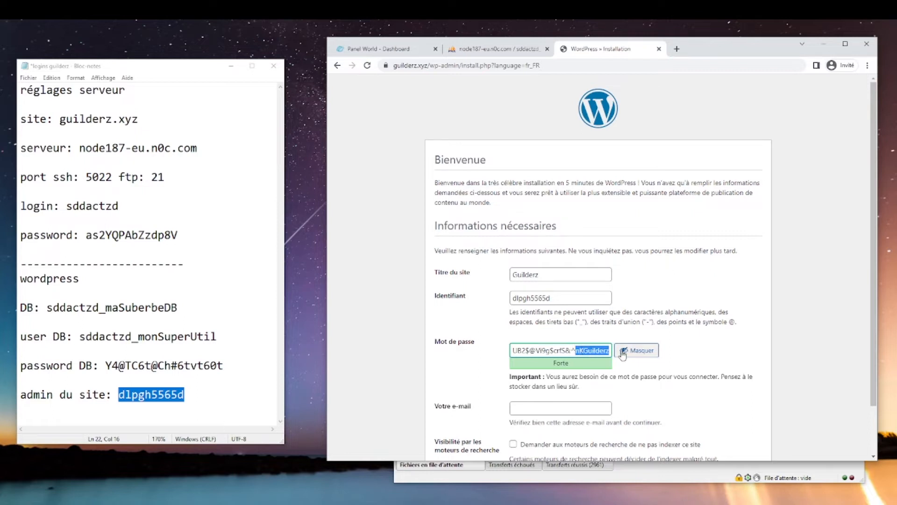
# Open the password generator site motdepasse.xyz in a new browser tab
pyautogui.doubleClick(723, 47)
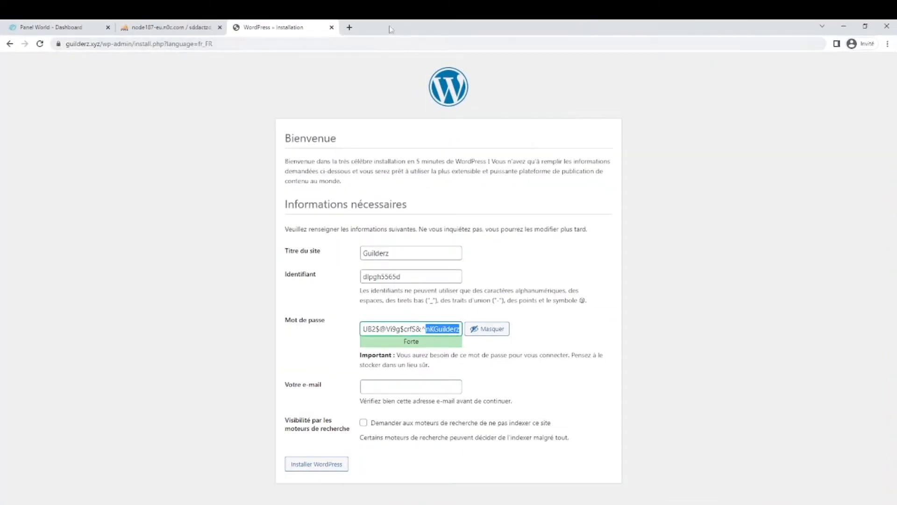
pyautogui.click(350, 28)
pyautogui.write('mo')
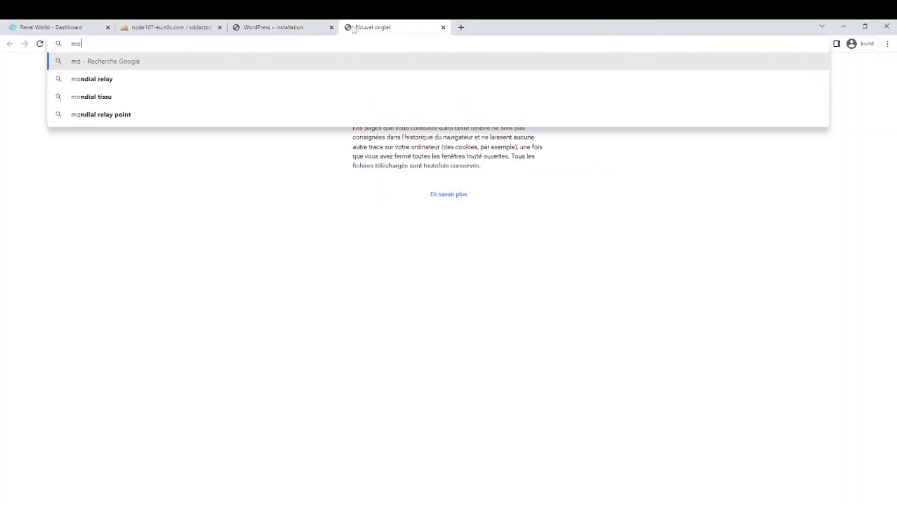
pyautogui.write('tdepasse.')
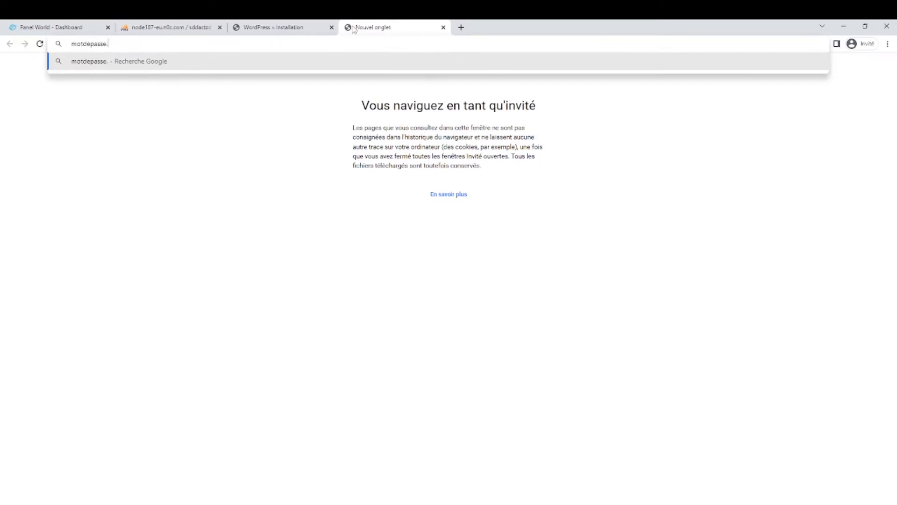
pyautogui.write('xyz')
pyautogui.press('Return')
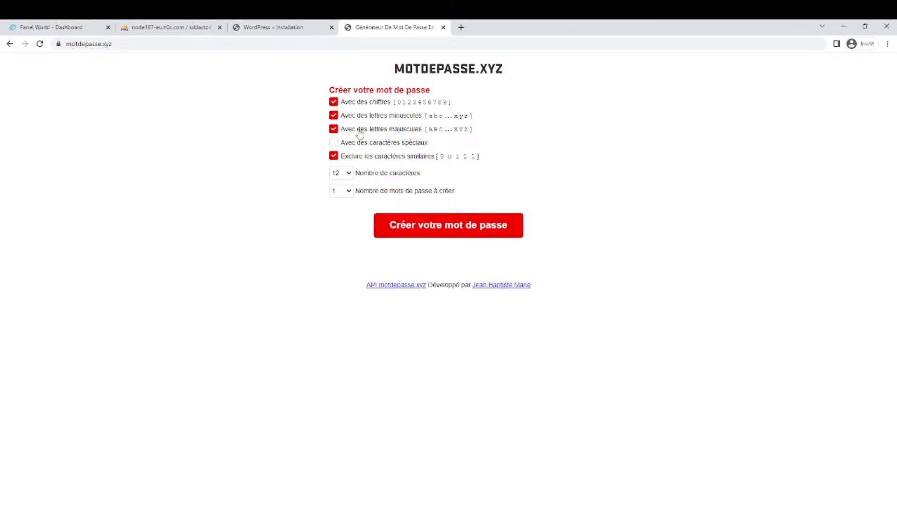
# Generate 30 passwords of 64 characters each, with special characters included
pyautogui.click(386, 147)
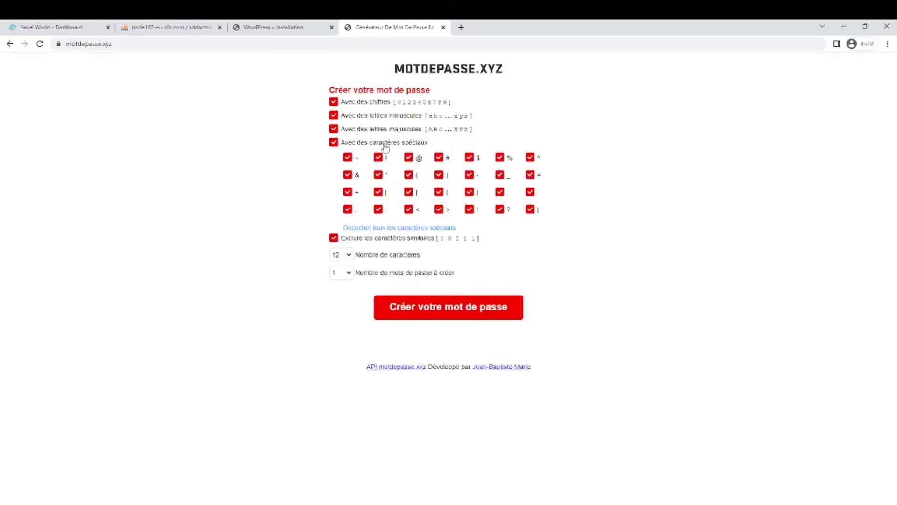
pyautogui.click(343, 255)
pyautogui.scroll(-8, 336, 328)
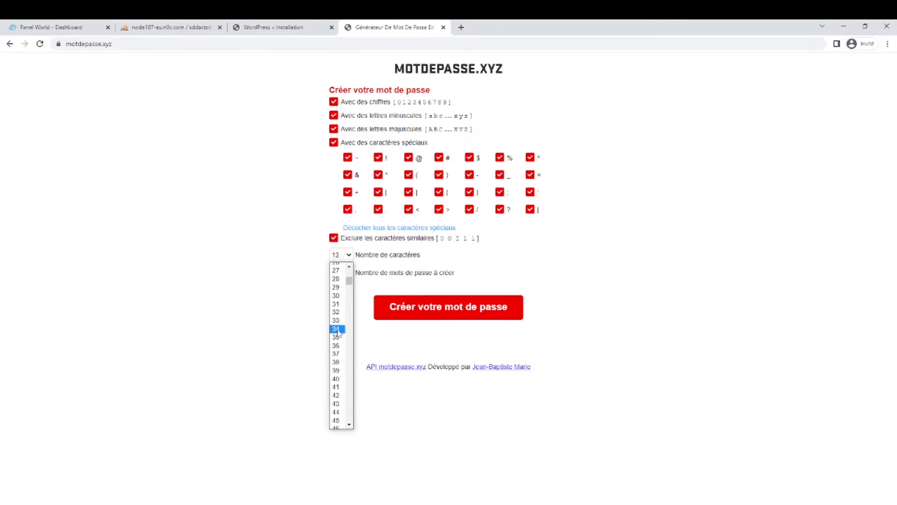
pyautogui.scroll(-3, 337, 335)
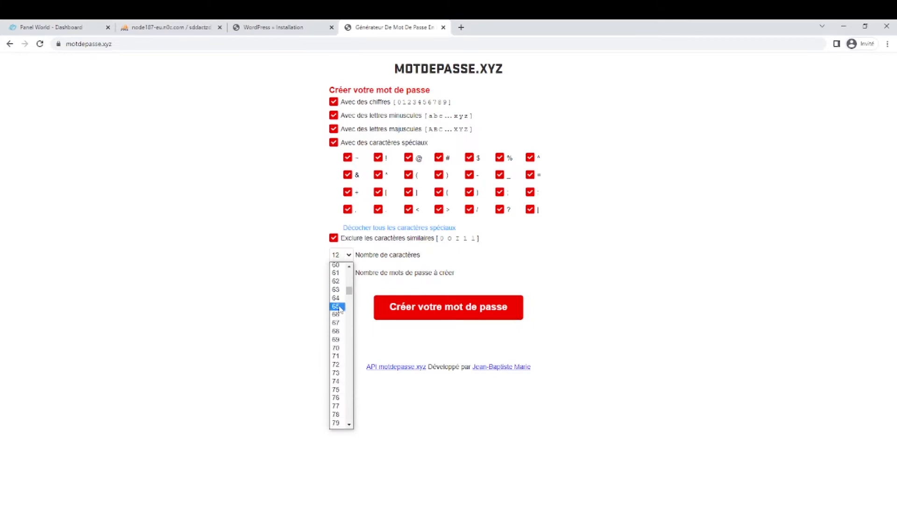
pyautogui.click(337, 299)
pyautogui.click(341, 273)
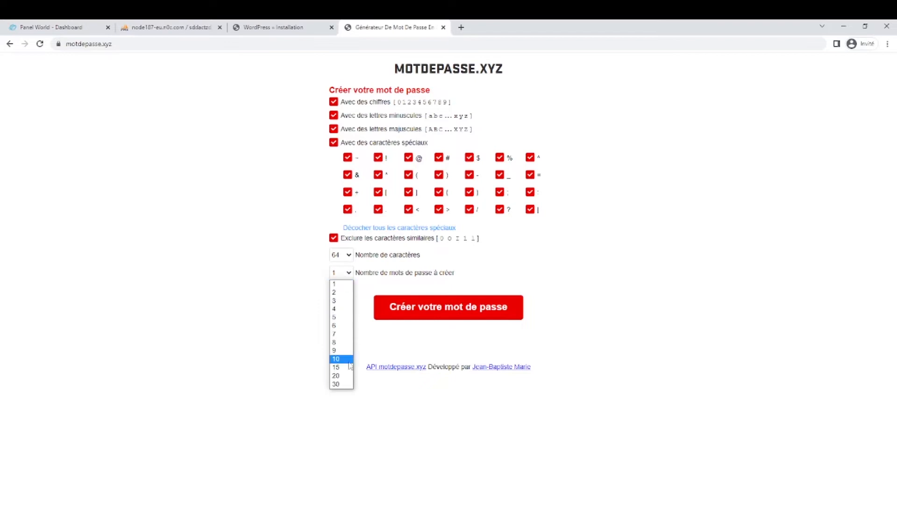
pyautogui.click(344, 384)
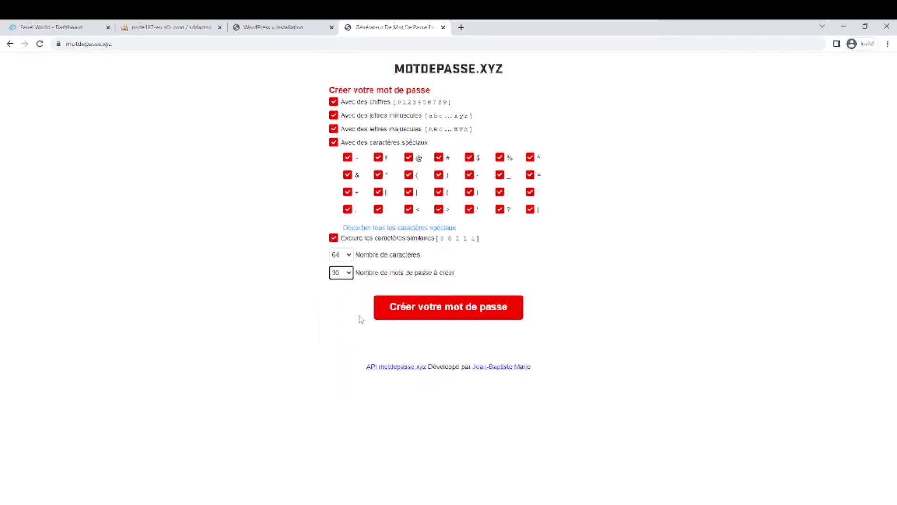
pyautogui.click(435, 314)
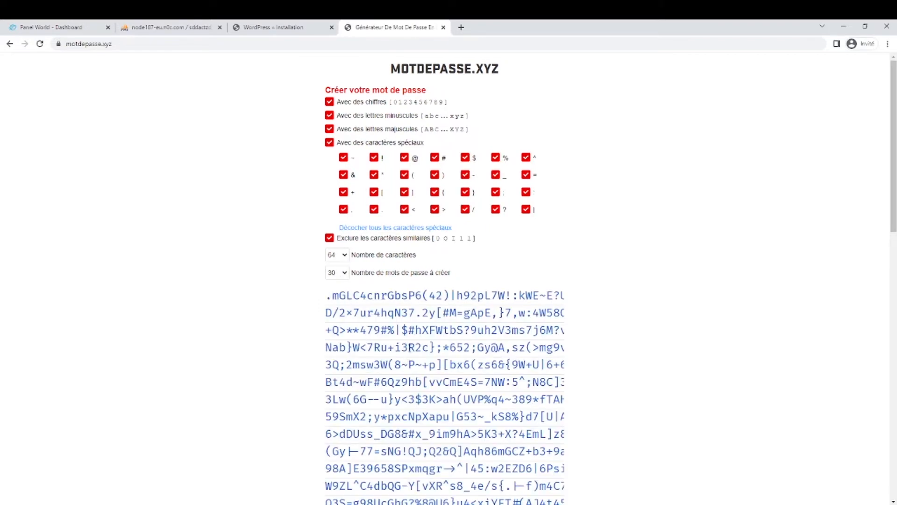
# Copy the second generated password into a new "password:" line below the site admin entry in the Notepad login notes
pyautogui.tripleClick(406, 312)
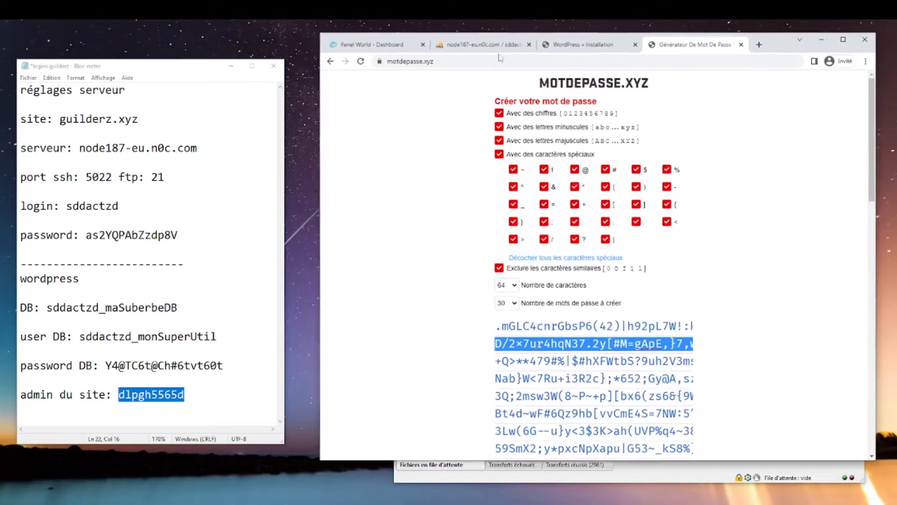
pyautogui.doubleClick(512, 30)
pyautogui.click(251, 400)
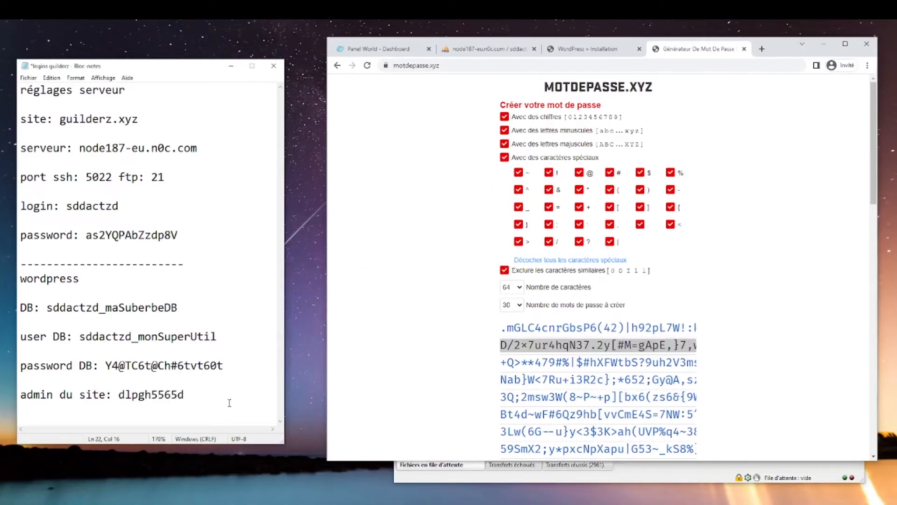
pyautogui.press('Return')
pyautogui.press('Return')
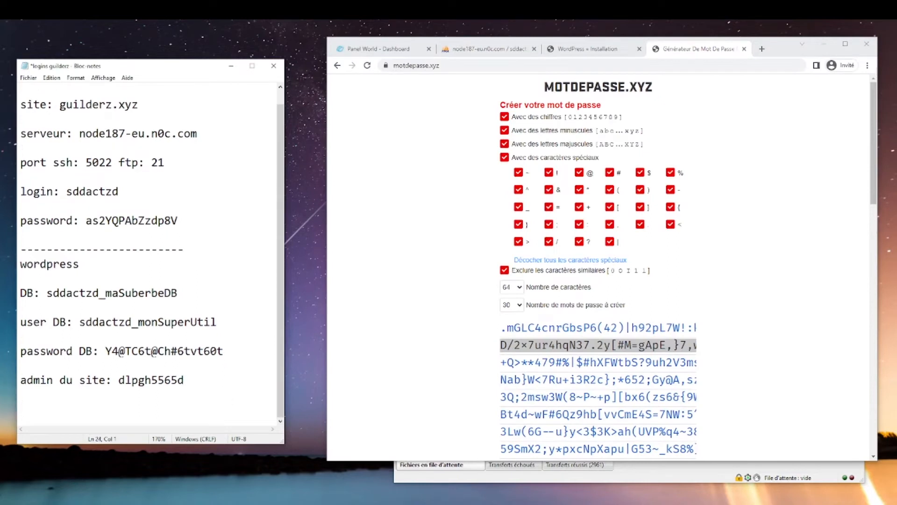
pyautogui.write('password:')
pyautogui.keyDown('ctrl'); pyautogui.scroll(-3, 223, 363); pyautogui.keyUp('ctrl')
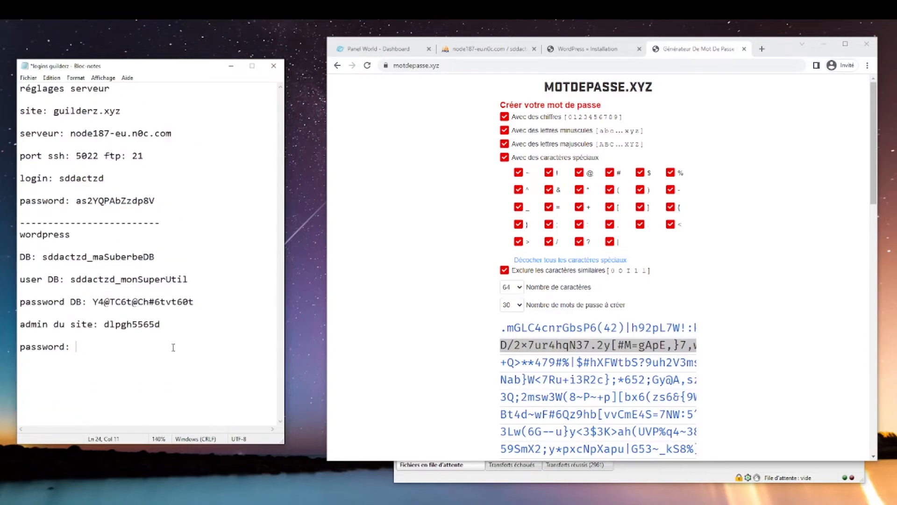
pyautogui.hotkey('ctrl', 'v')
pyautogui.hotkey('shift', 'Up')
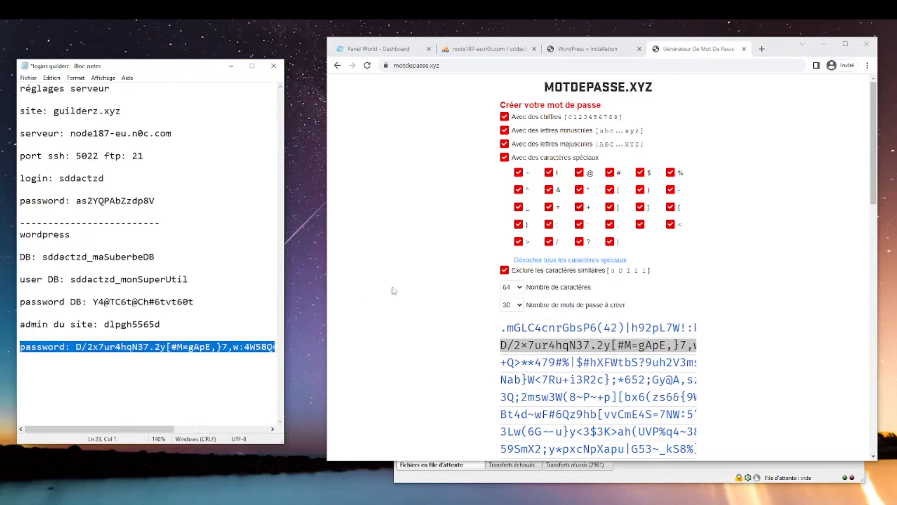
# Save the login notes and replace the WordPress admin password in the browser's installation form with the copied generated password
pyautogui.click(121, 303)
pyautogui.hotkey('ctrl', 's')
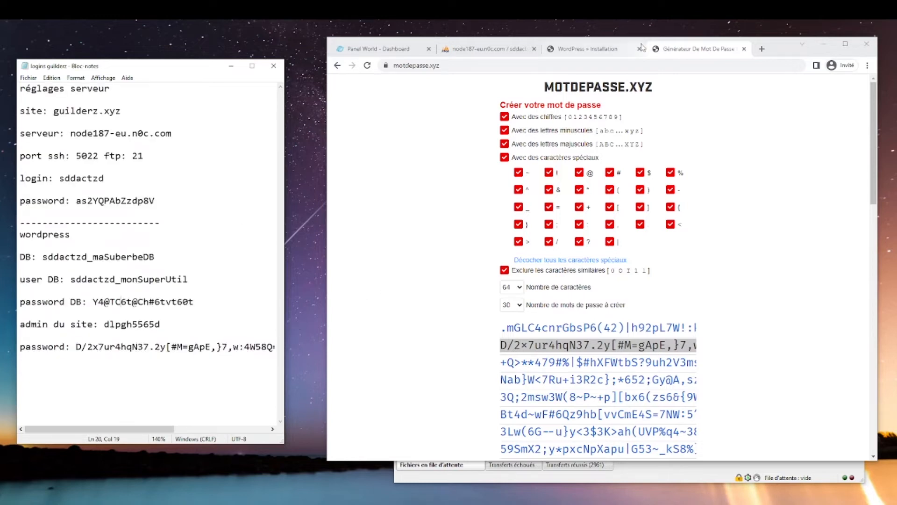
pyautogui.click(617, 47)
pyautogui.doubleClick(776, 47)
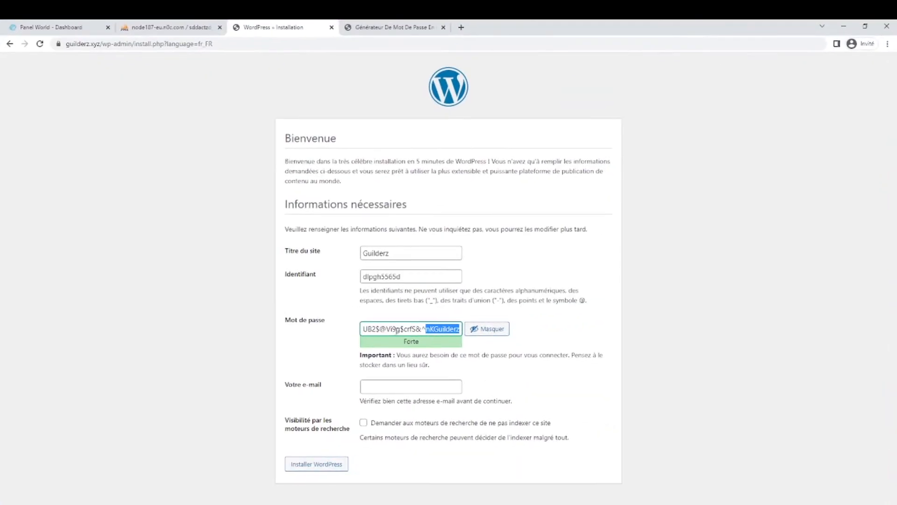
pyautogui.tripleClick(397, 329)
pyautogui.press('BackSpace')
pyautogui.hotkey('ctrl', 'v')
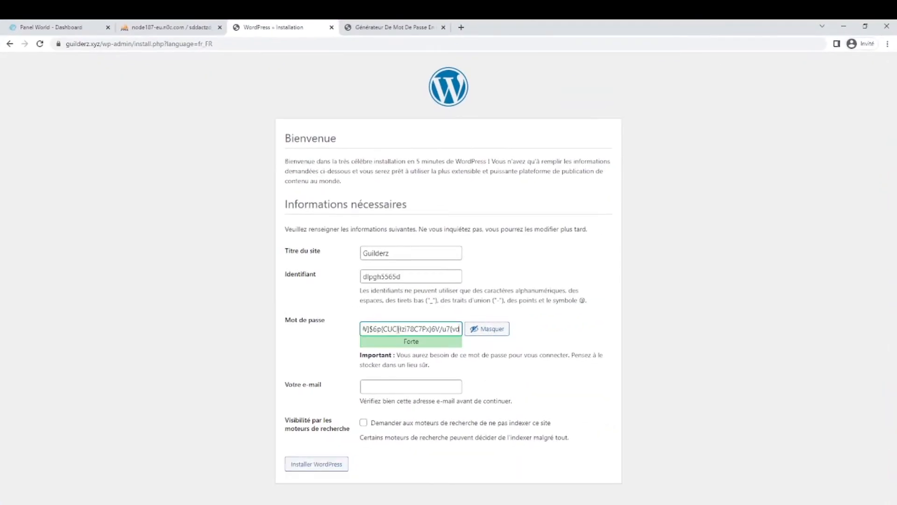
pyautogui.click(408, 391)
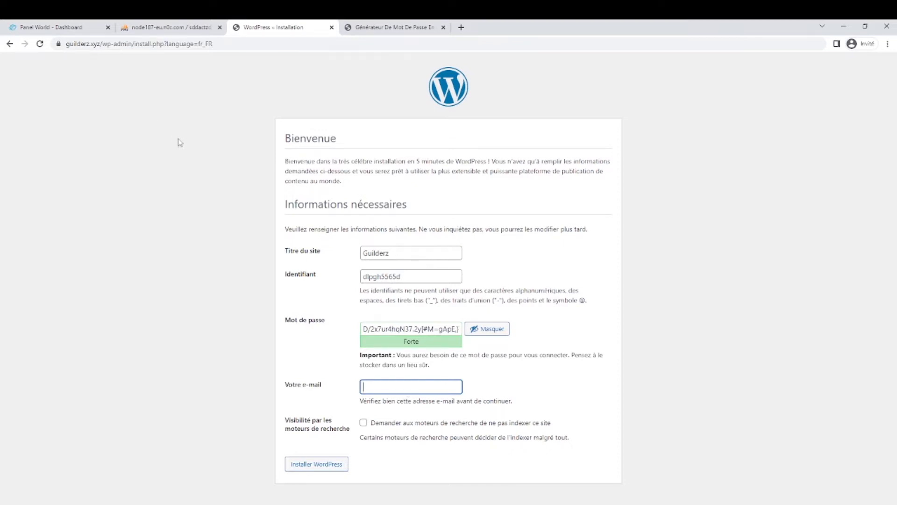
# Start a new mail account on guilderz.xyz in the hosting panel, entering its mailbox name and generating a visible account password
pyautogui.click(51, 27)
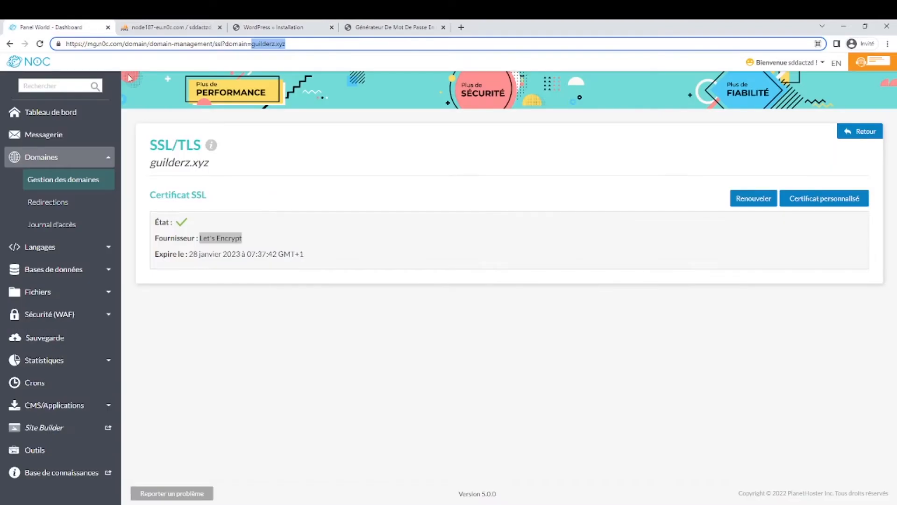
pyautogui.click(44, 137)
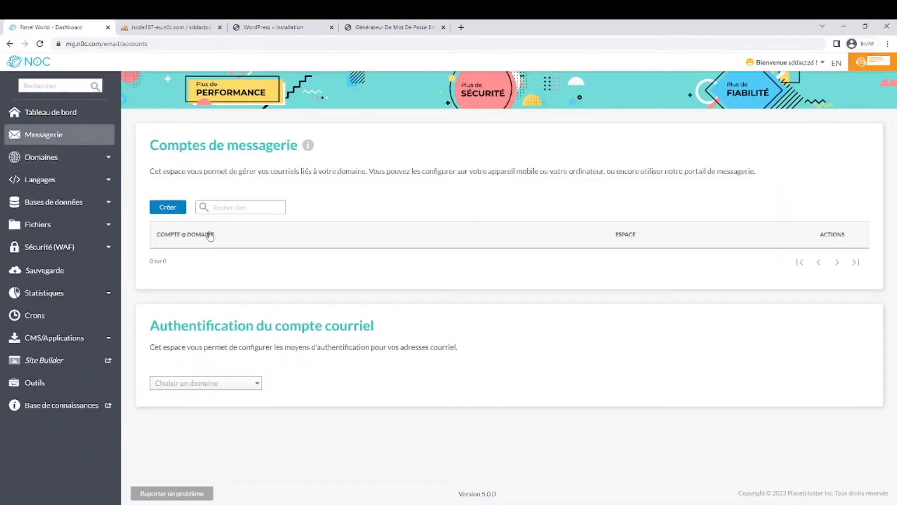
pyautogui.click(172, 207)
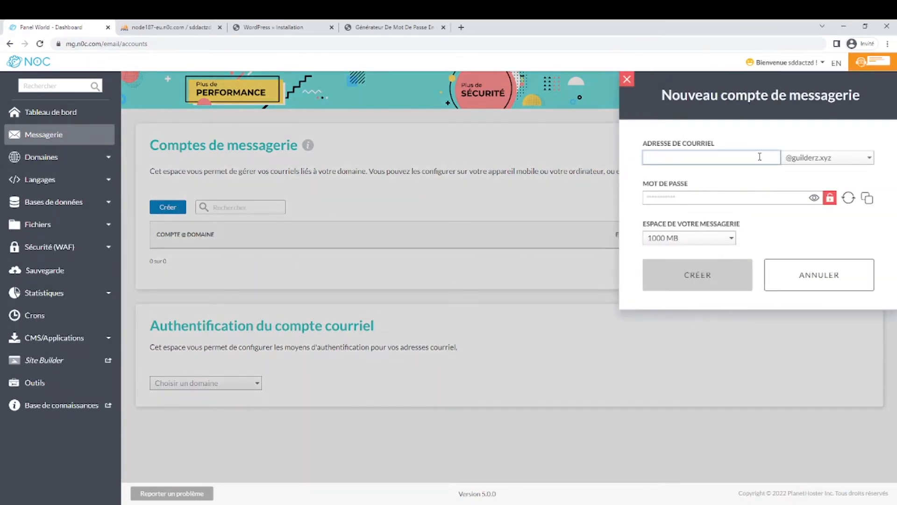
pyautogui.write('user')
pyautogui.click(793, 200)
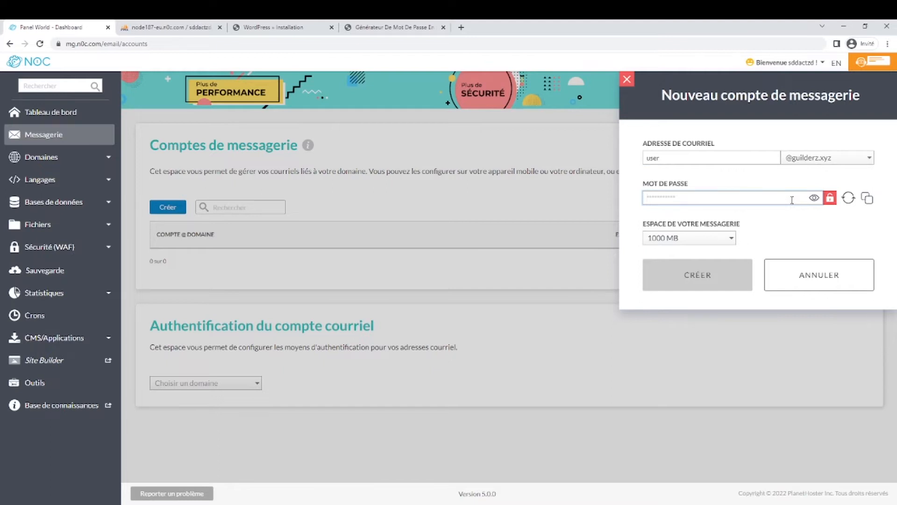
pyautogui.click(849, 198)
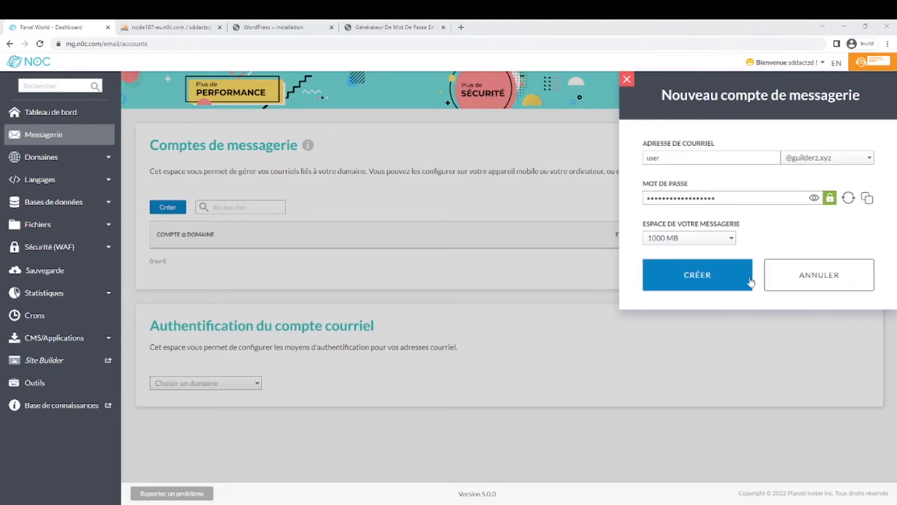
pyautogui.click(813, 198)
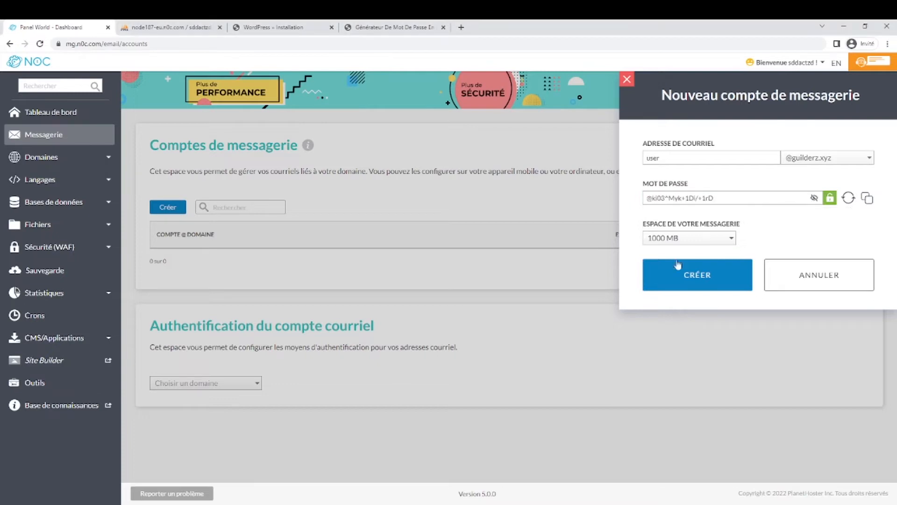
# Add an "email:" line with the new mailbox's address below the server password in the Notepad login notes
pyautogui.hotkey('alt', 'Tab')
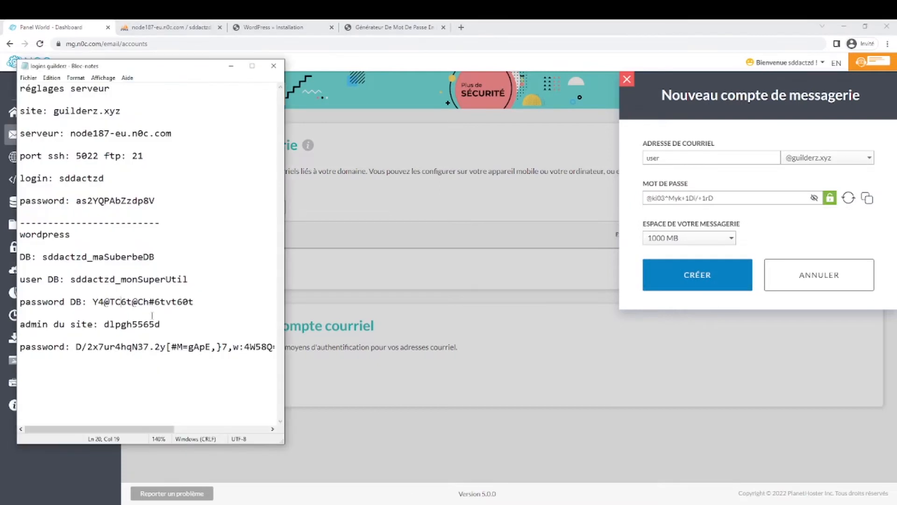
pyautogui.click(161, 202)
pyautogui.press('Return')
pyautogui.press('Return')
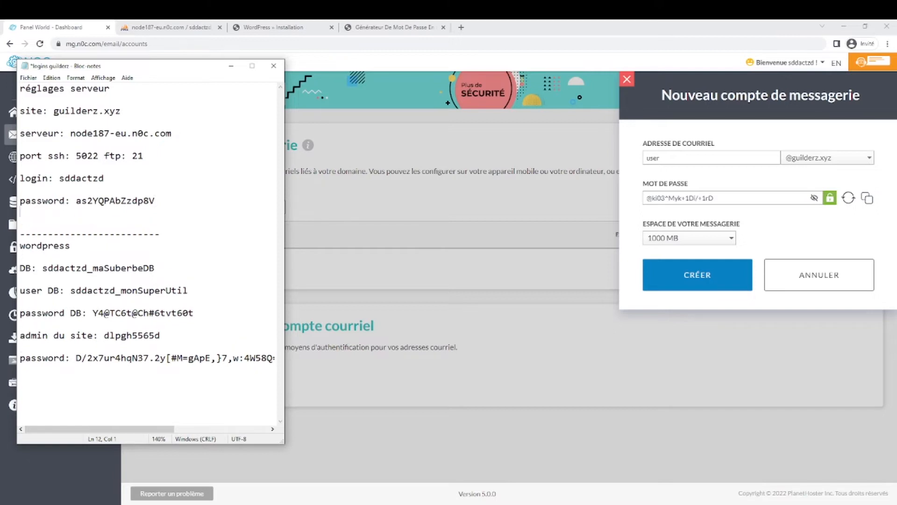
pyautogui.write('email')
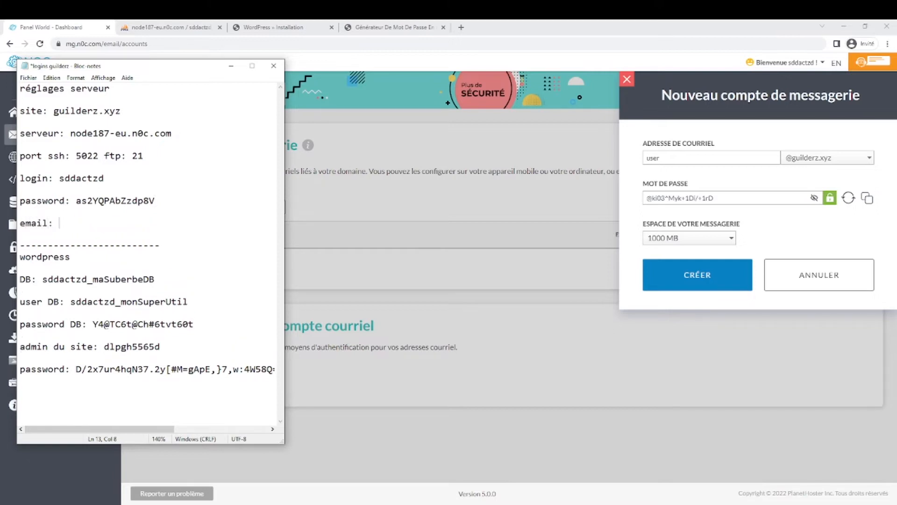
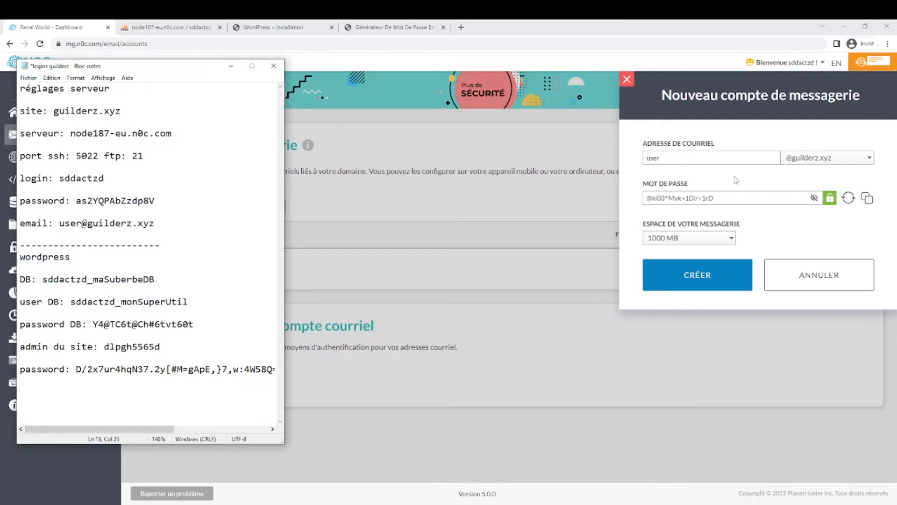
# Copy the generated mailbox password into a new "password:" line below the email entry in the notes and save them
pyautogui.click(735, 198)
pyautogui.tripleClick(735, 198)
pyautogui.hotkey('ctrl', 'c')
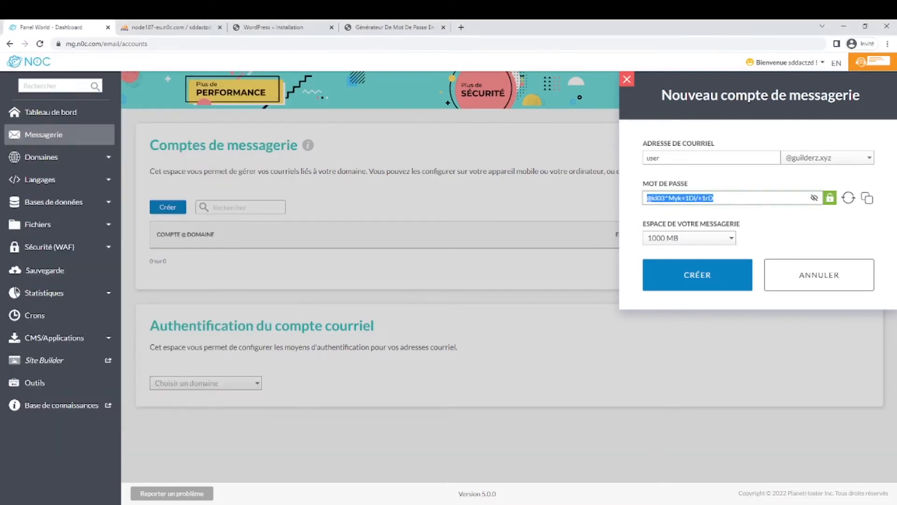
pyautogui.hotkey('alt', 'Tab')
pyautogui.press('Return')
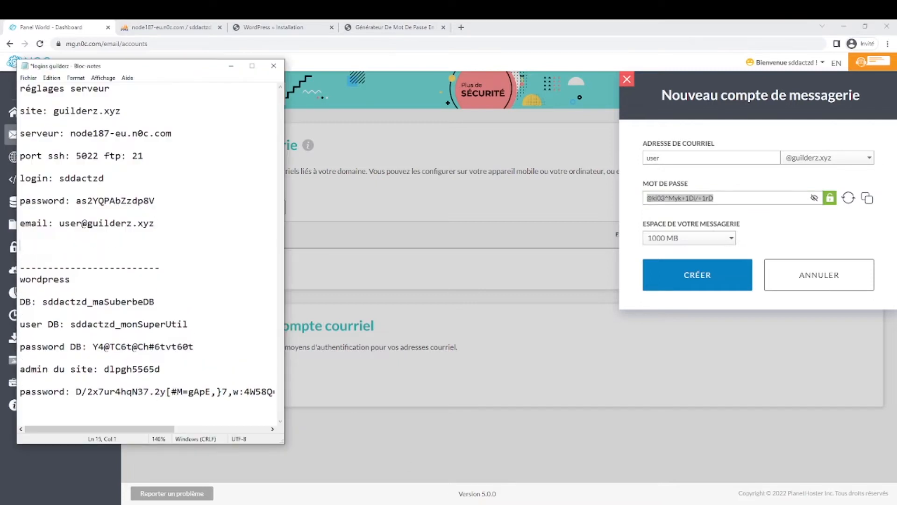
pyautogui.write('pas')
pyautogui.press('BackSpace')
pyautogui.write('ssword:')
pyautogui.hotkey('ctrl', 'v')
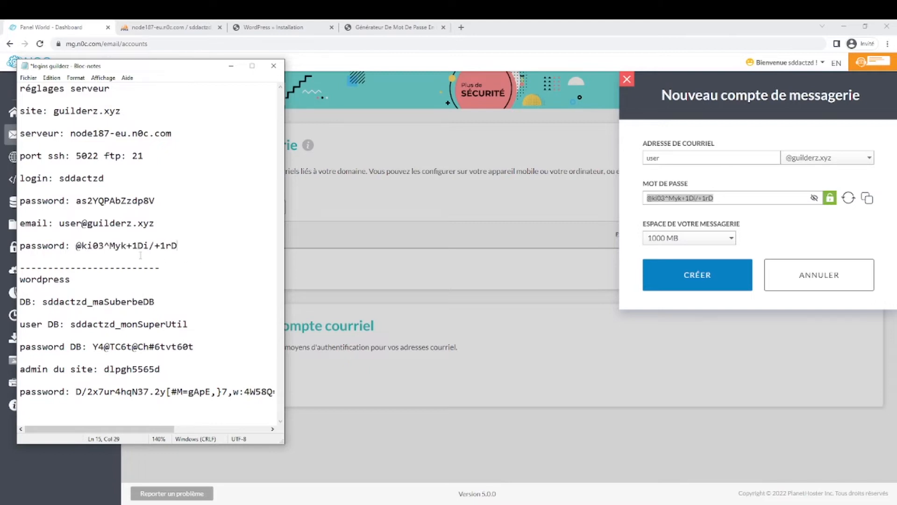
pyautogui.hotkey('ctrl', 's')
# Set the new mail account's storage space to Illimité in the hosting panel and create the account
pyautogui.click(711, 239)
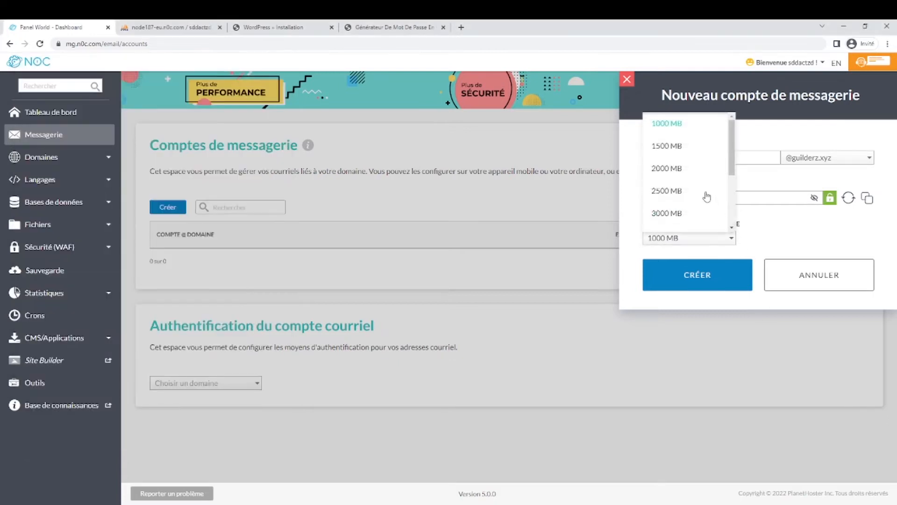
pyautogui.scroll(-2, 707, 197)
pyautogui.click(707, 221)
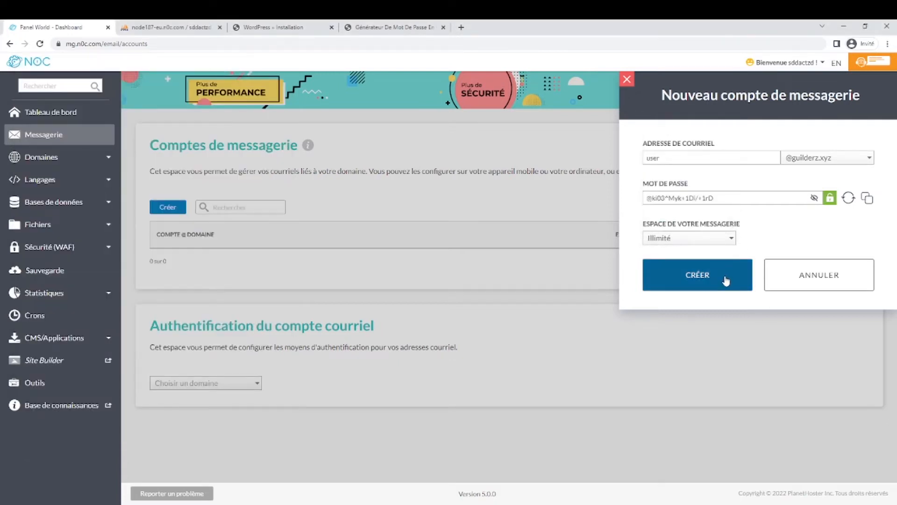
pyautogui.click(726, 280)
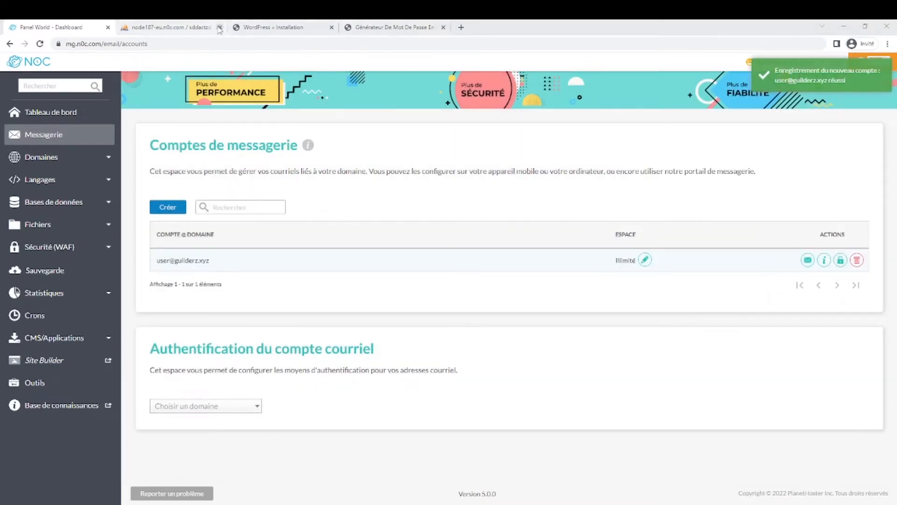
# Enter the new mailbox's address as the WordPress admin e-mail, leave search engine indexing allowed, and install WordPress
pyautogui.click(269, 27)
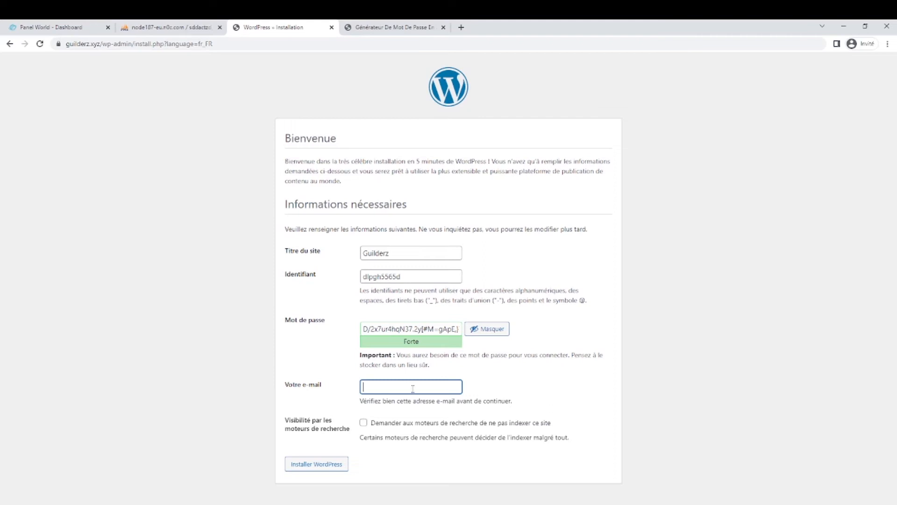
pyautogui.click(364, 424)
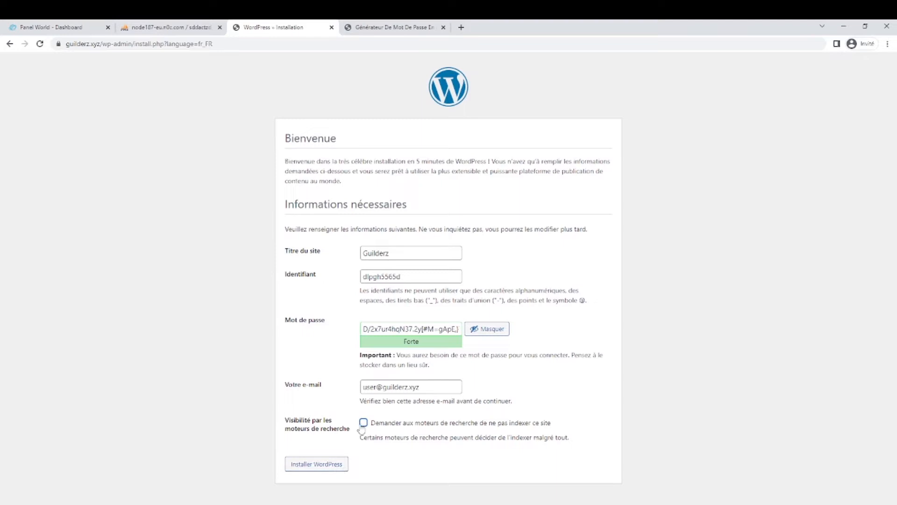
pyautogui.click(361, 425)
pyautogui.click(334, 467)
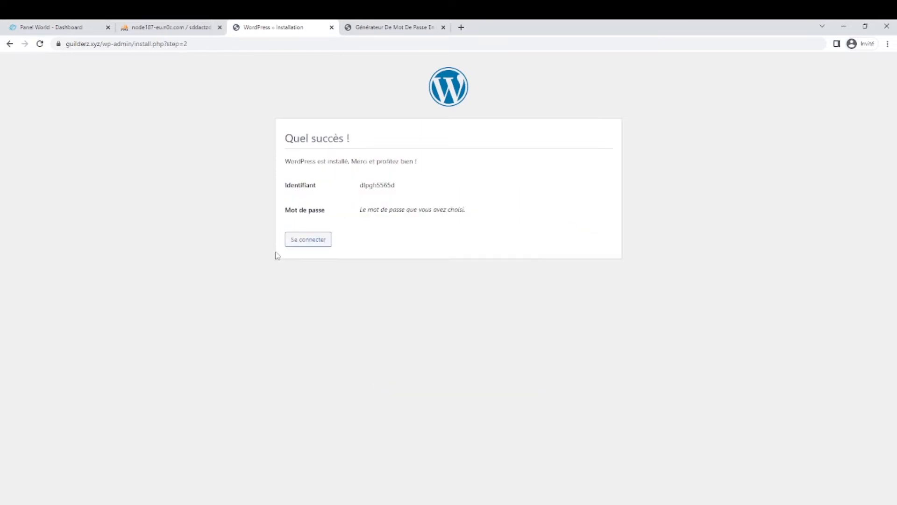
pyautogui.doubleClick(376, 185)
pyautogui.click(304, 240)
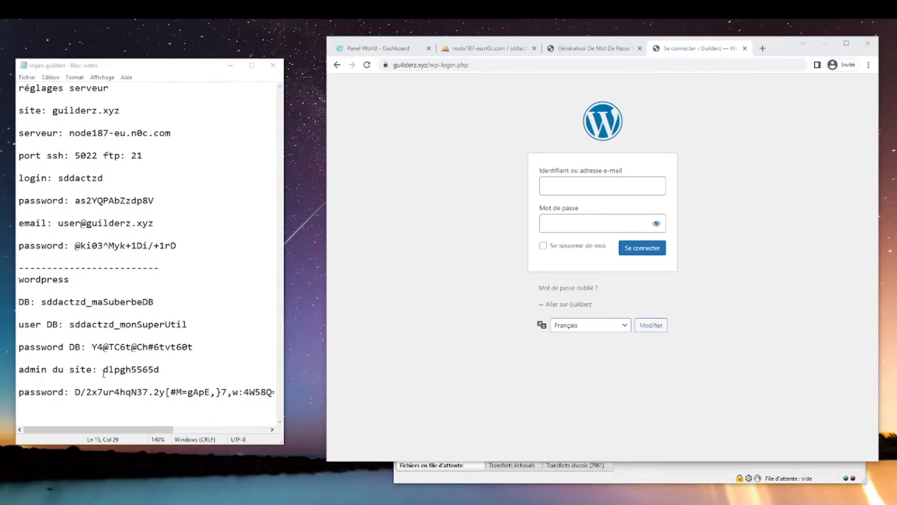
pyautogui.moveTo(104, 369); pyautogui.dragTo(169, 368)
pyautogui.hotkey('ctrl', 'c')
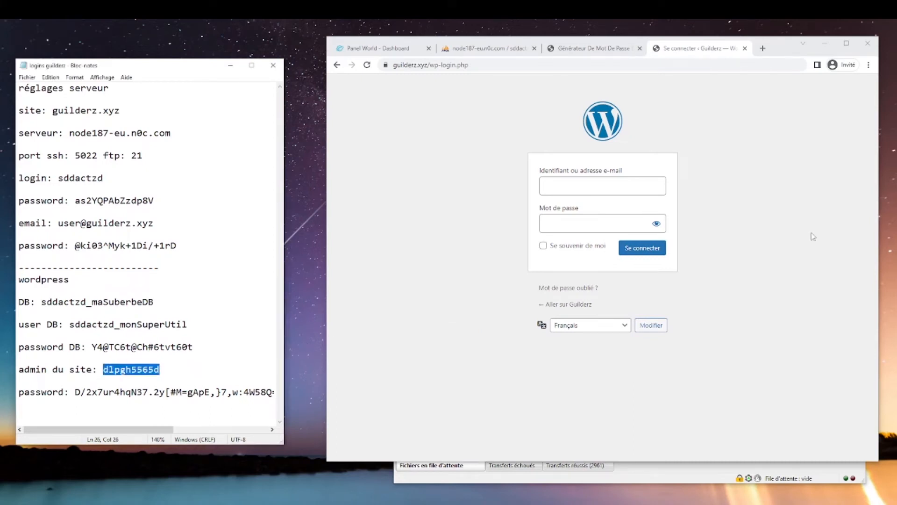
pyautogui.click(630, 182)
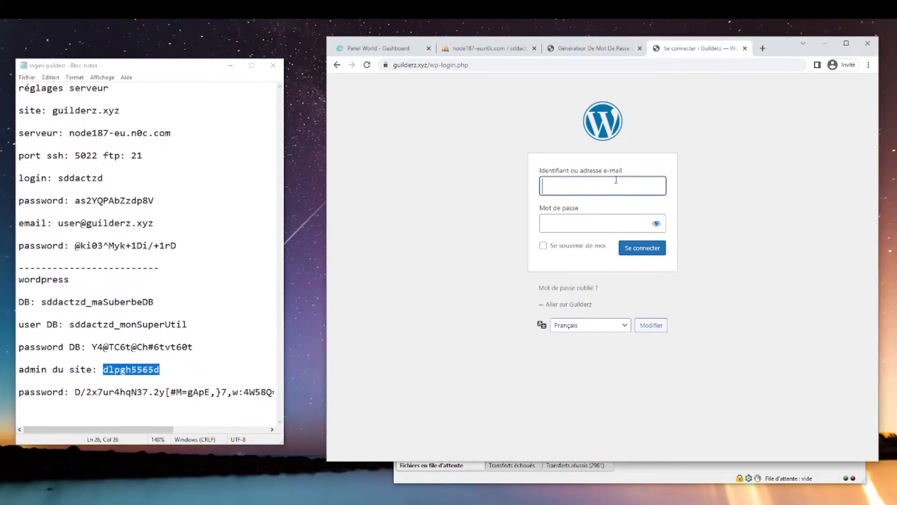
pyautogui.hotkey('ctrl', 'v')
# Select the site admin password in the Notepad login notes for the WordPress login
pyautogui.click(75, 391)
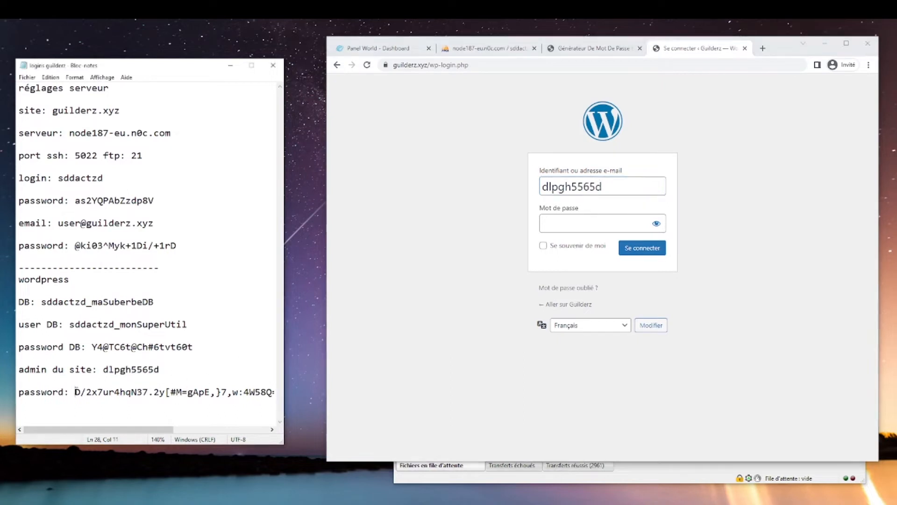
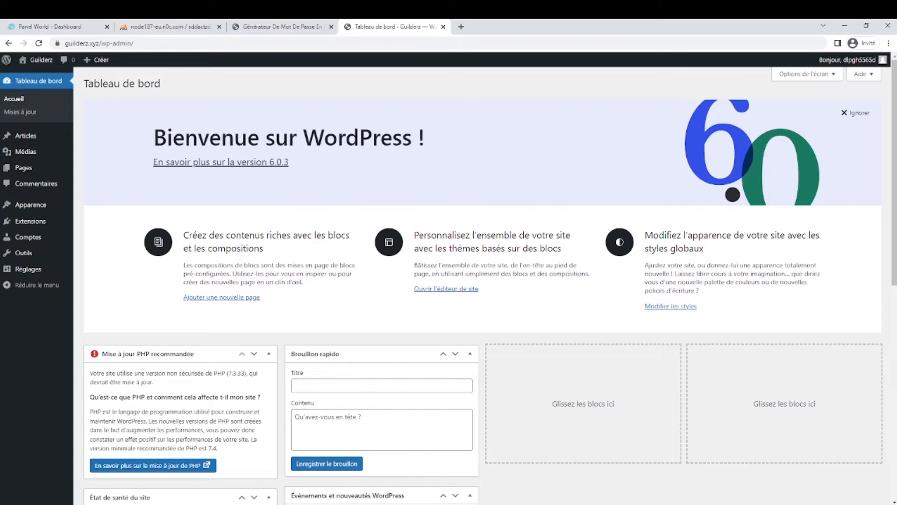
# Switch to FileZilla, refresh the public_html listing, and delete readme.html and wp-config-sample.php from the server
pyautogui.hotkey('alt', 'Tab')
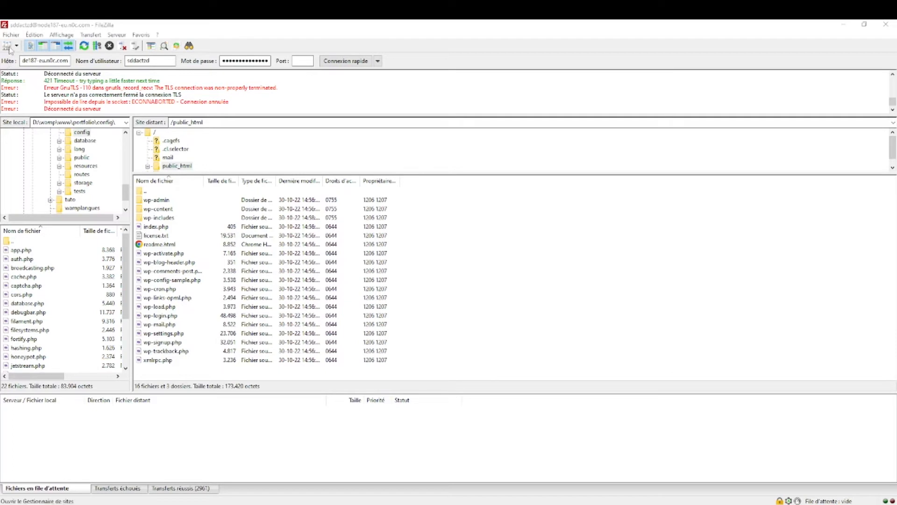
pyautogui.click(84, 45)
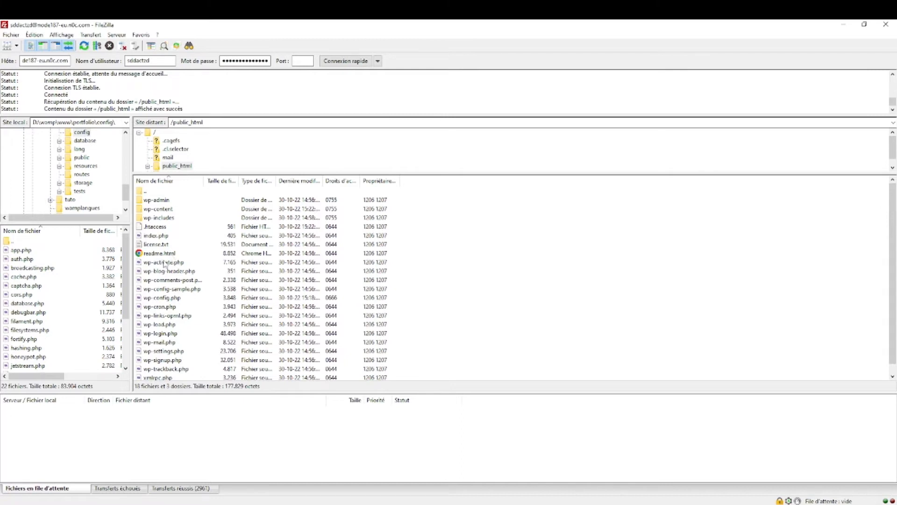
pyautogui.click(169, 257)
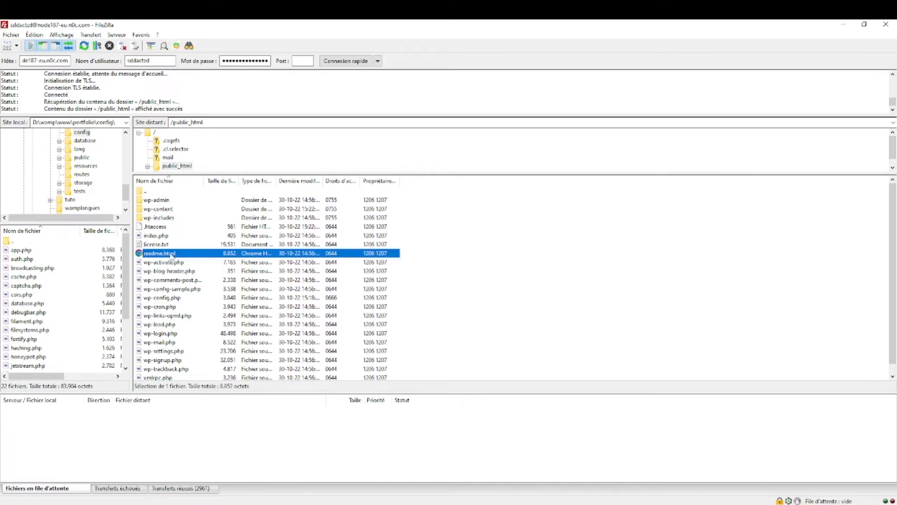
pyautogui.press('Delete')
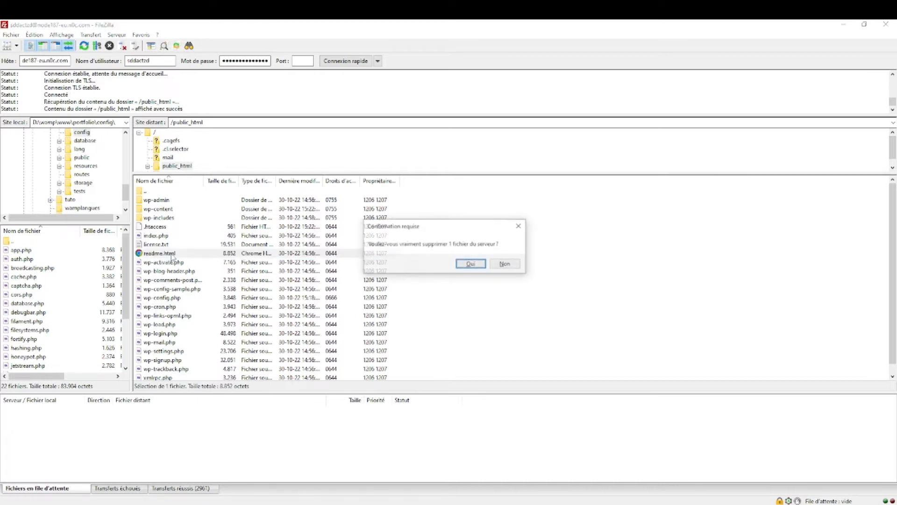
pyautogui.press('Return')
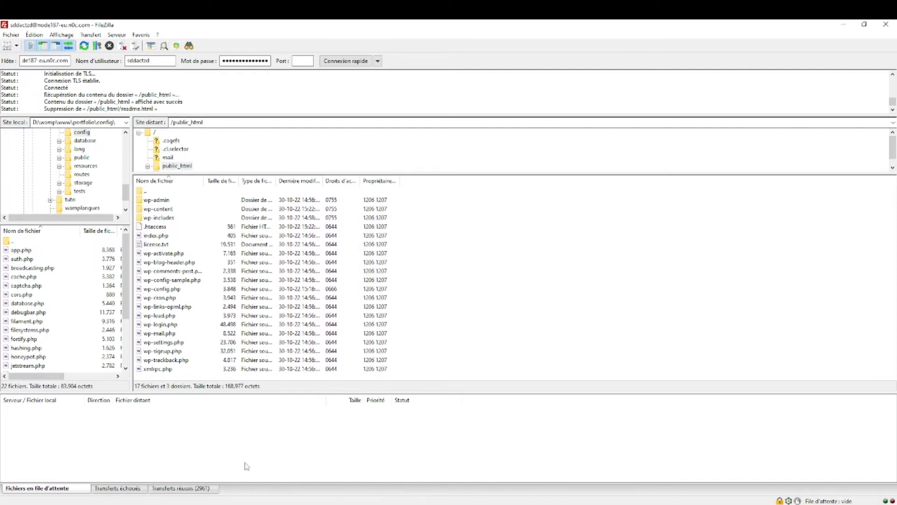
pyautogui.click(186, 283)
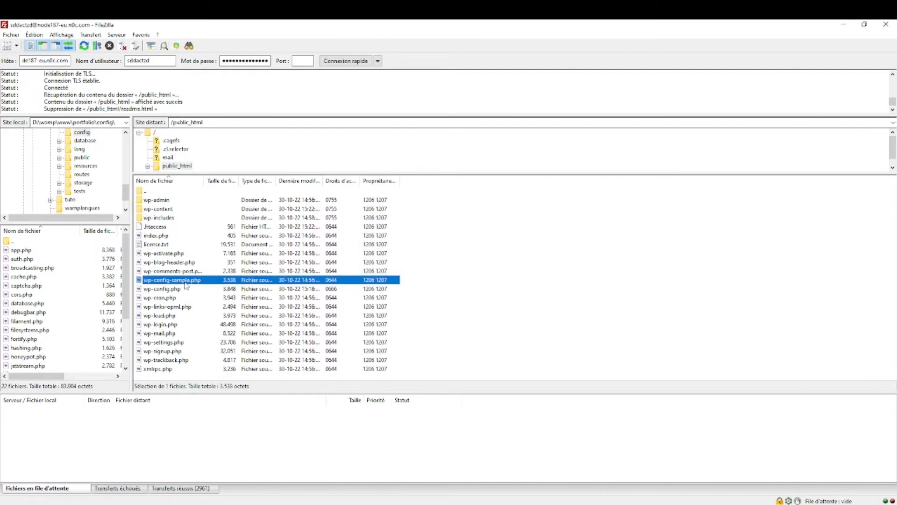
pyautogui.press('Delete')
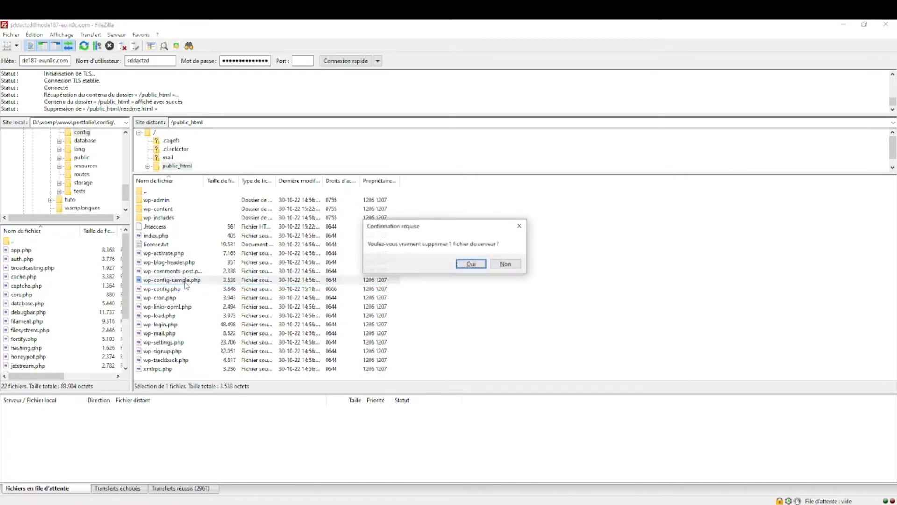
pyautogui.press('Return')
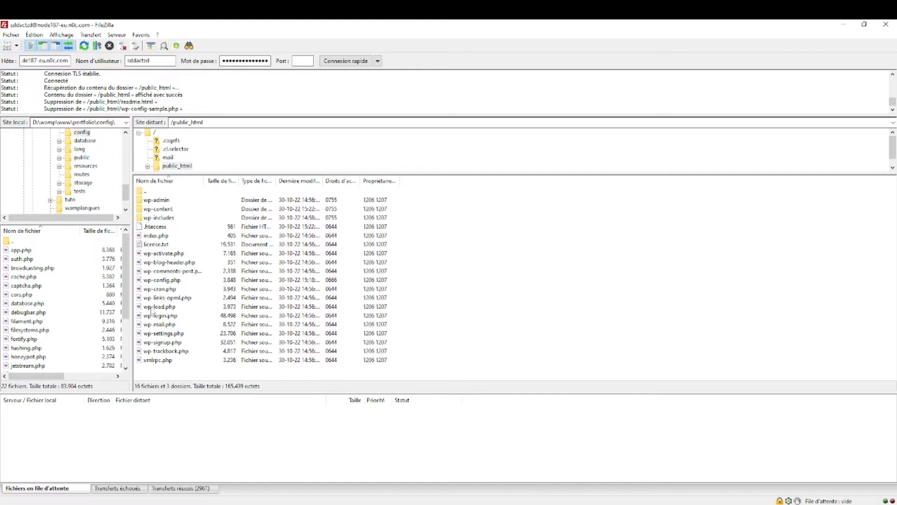
# Open the wp-admin folder on the server and delete install.php from it
pyautogui.doubleClick(163, 200)
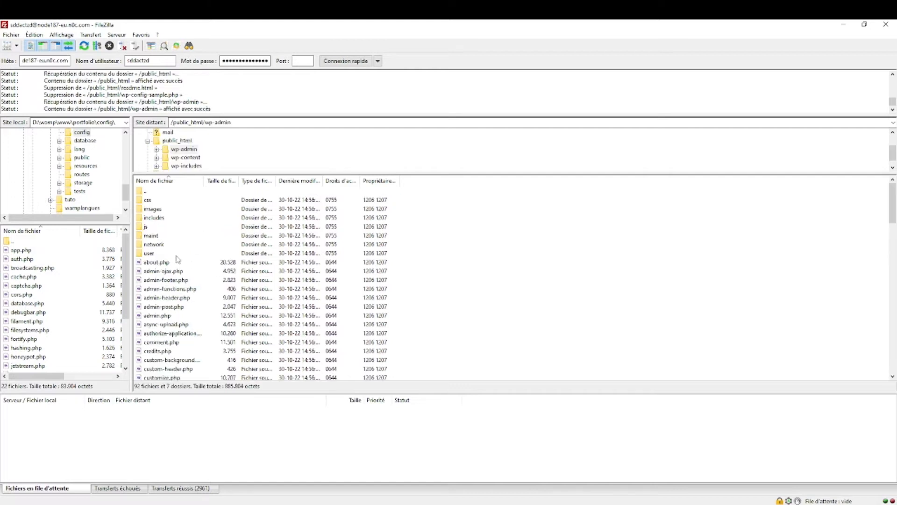
pyautogui.scroll(-9, 166, 308)
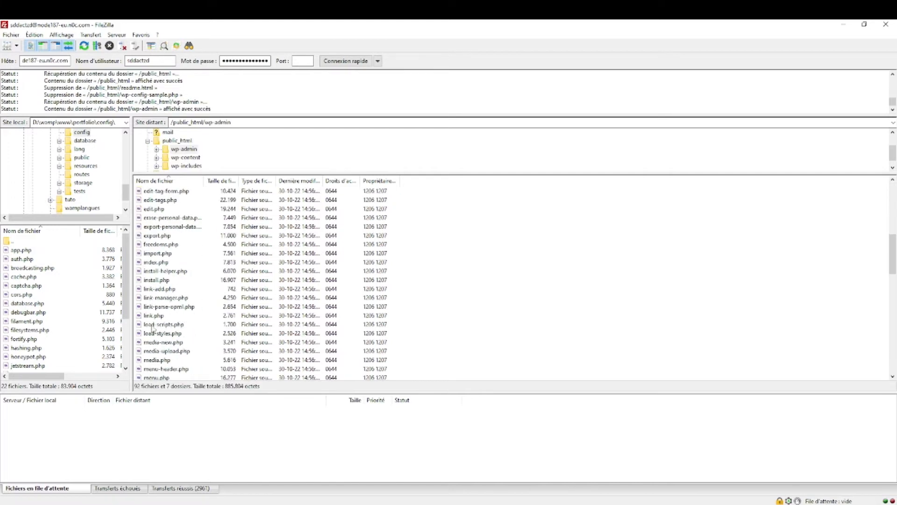
pyautogui.click(155, 279)
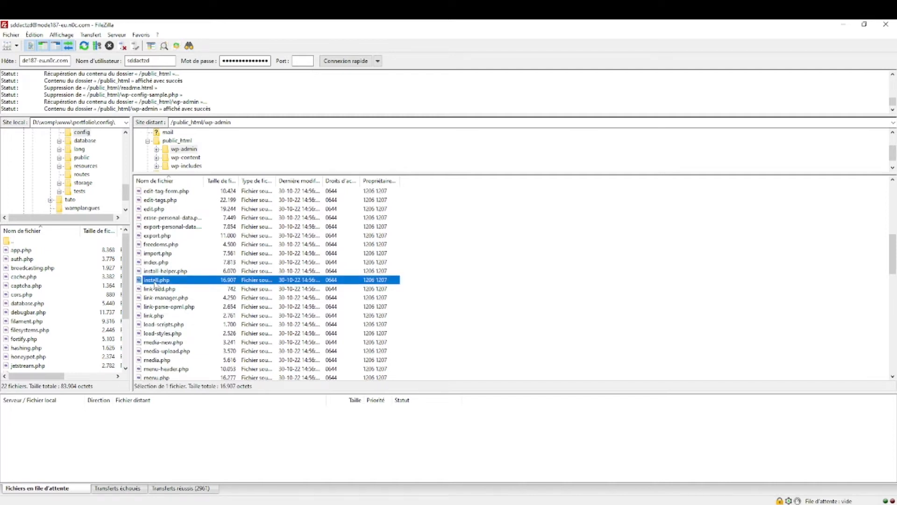
pyautogui.press('Delete')
pyautogui.press('Return')
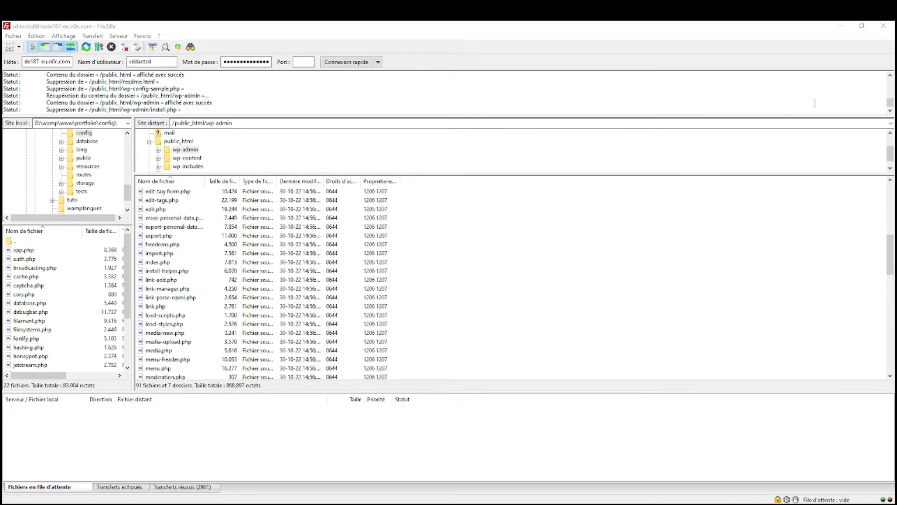
# Return to the hosting panel in the Chrome browser and apply PHP version 8.1 to the hosting account
pyautogui.click(840, 28)
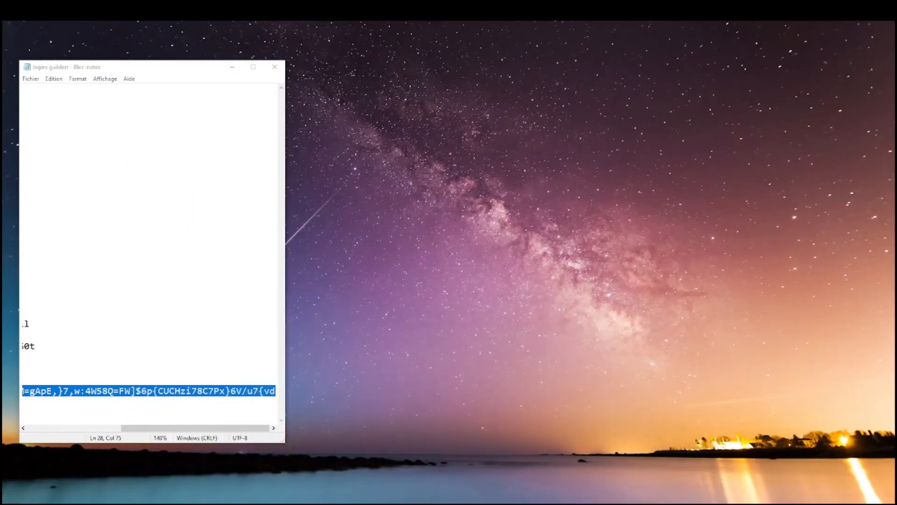
pyautogui.moveTo(895, 260); pyautogui.dragTo(450, 229)
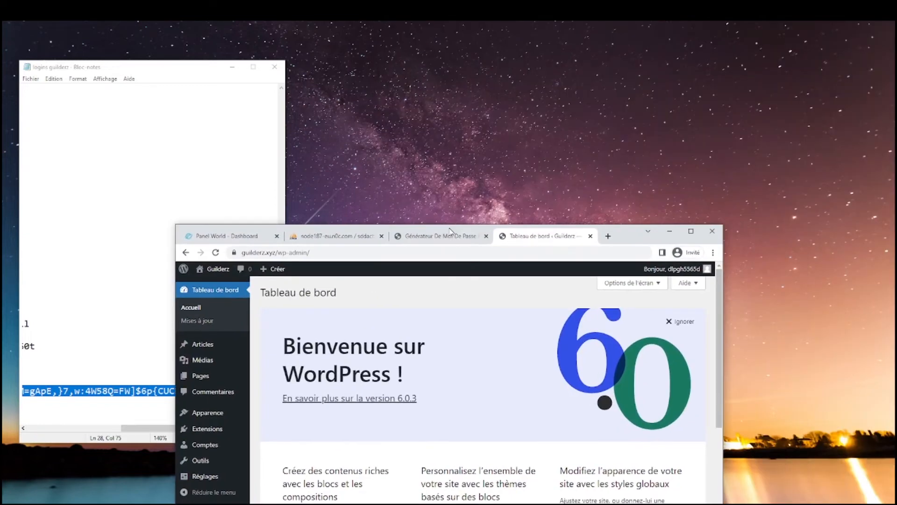
pyautogui.doubleClick(622, 237)
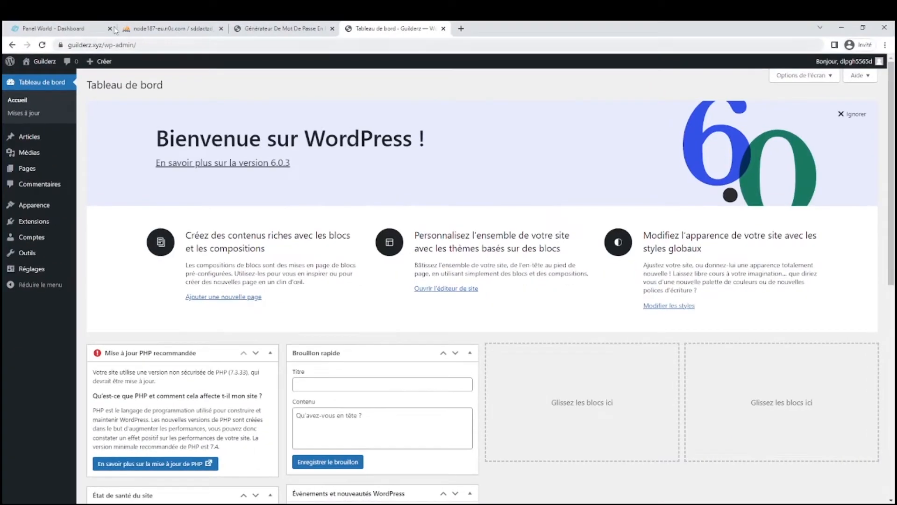
pyautogui.click(80, 29)
pyautogui.click(73, 187)
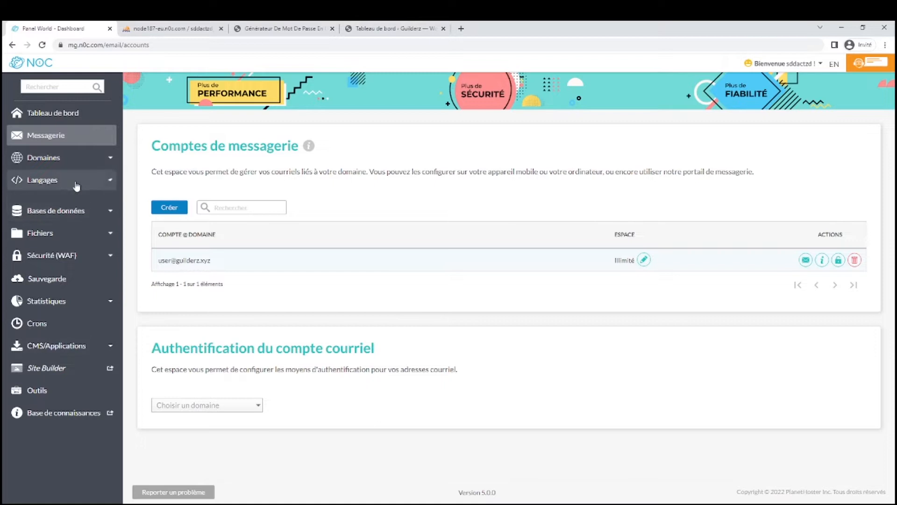
pyautogui.click(63, 206)
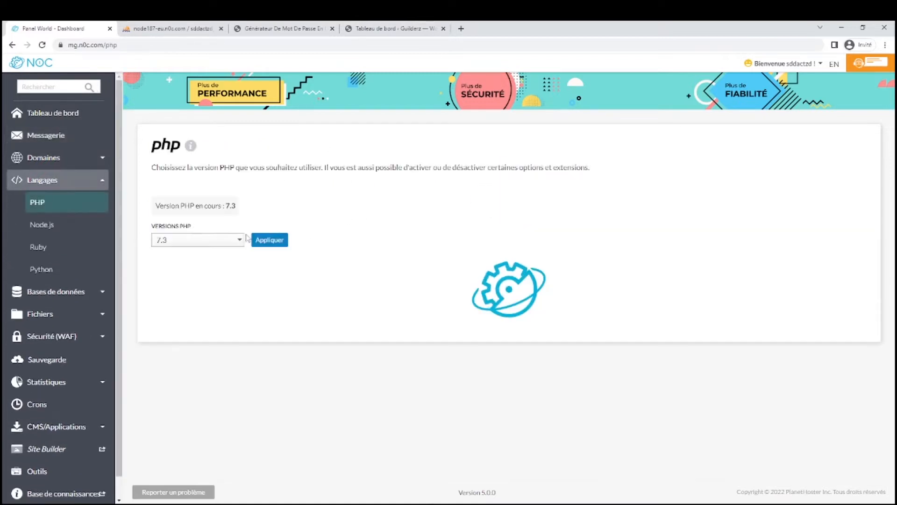
pyautogui.click(221, 240)
pyautogui.click(199, 223)
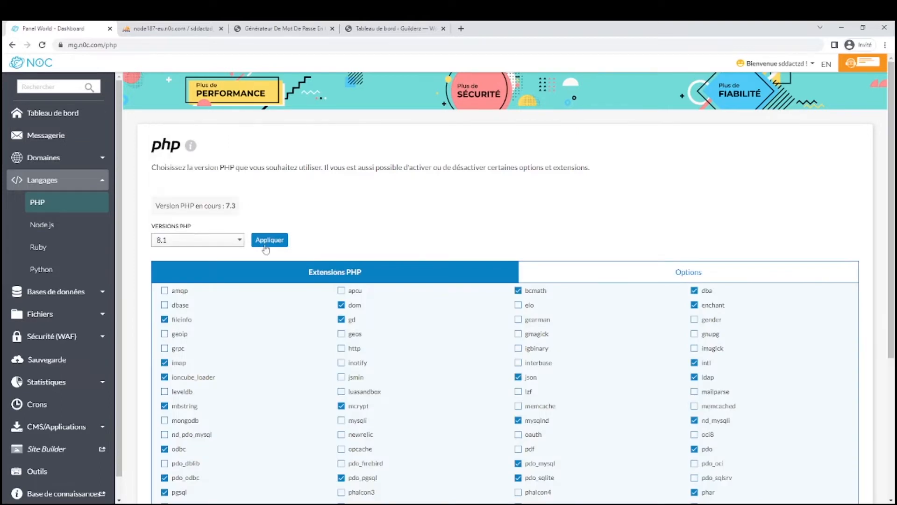
pyautogui.click(267, 241)
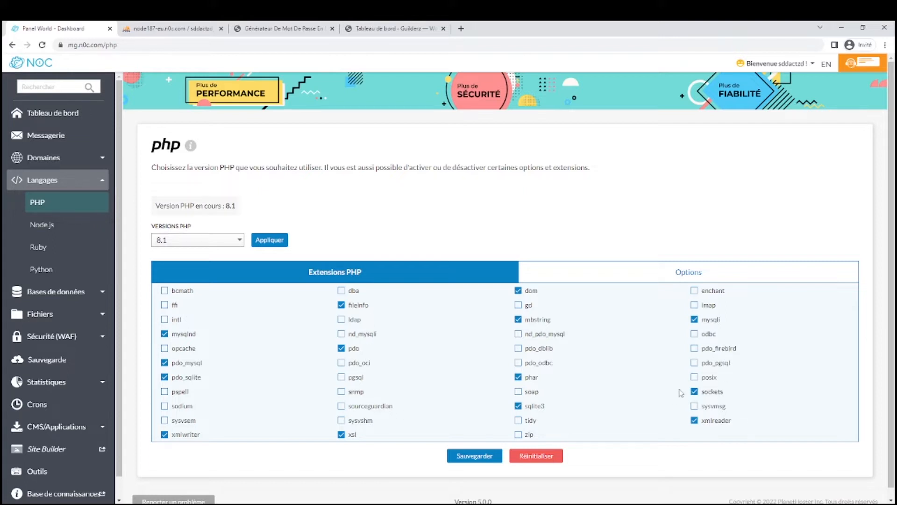
# Open the PHP options and set memory_limit to 1G
pyautogui.click(640, 273)
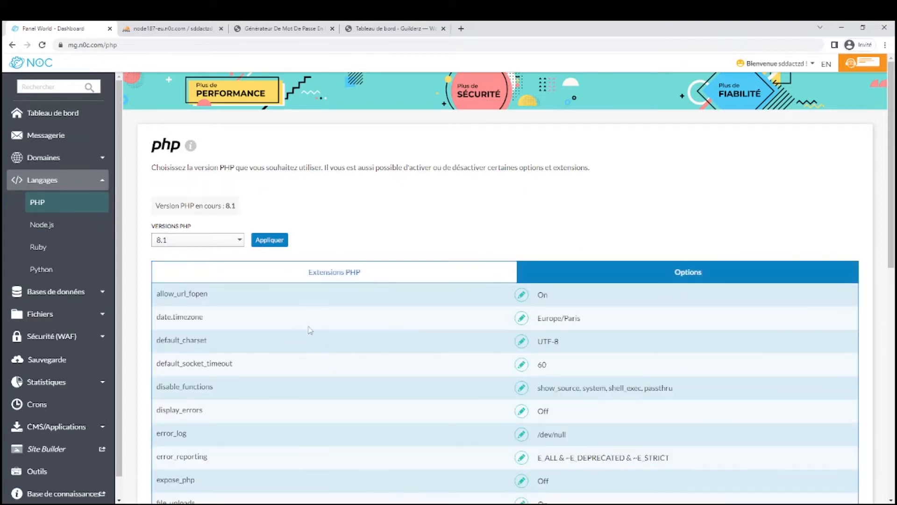
pyautogui.scroll(-10, 532, 335)
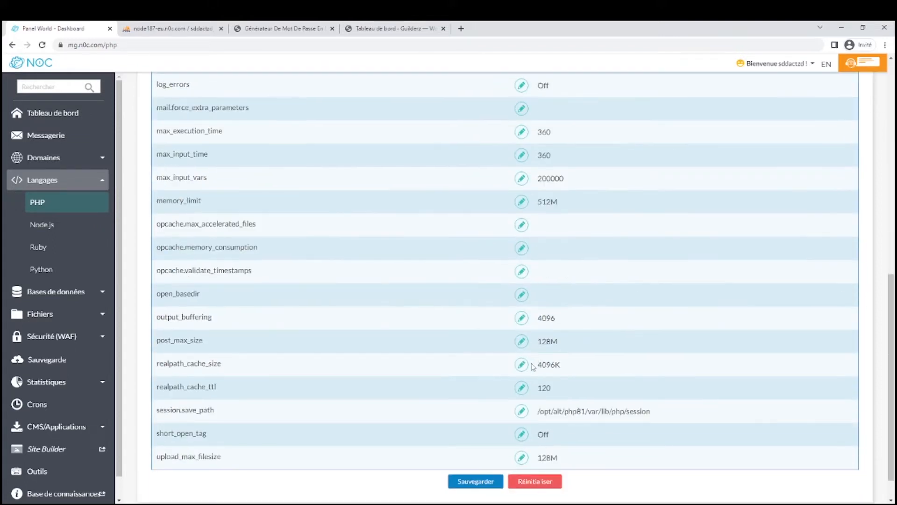
pyautogui.click(522, 201)
pyautogui.click(601, 201)
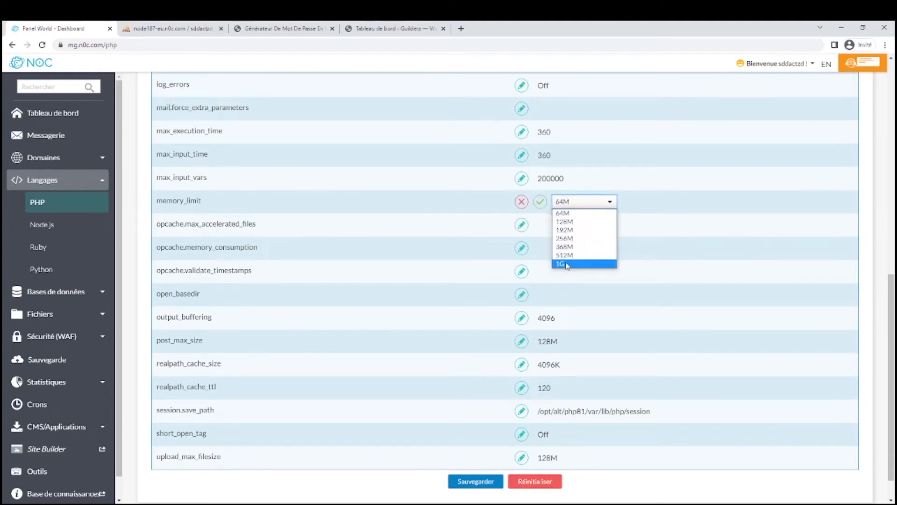
pyautogui.click(567, 264)
pyautogui.click(540, 201)
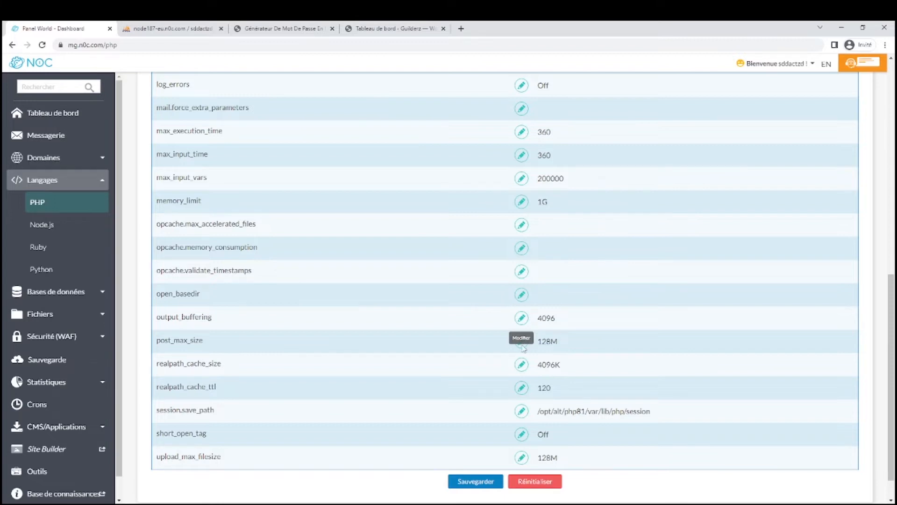
# Set the post_max_size PHP option to 1G
pyautogui.click(522, 345)
pyautogui.click(585, 345)
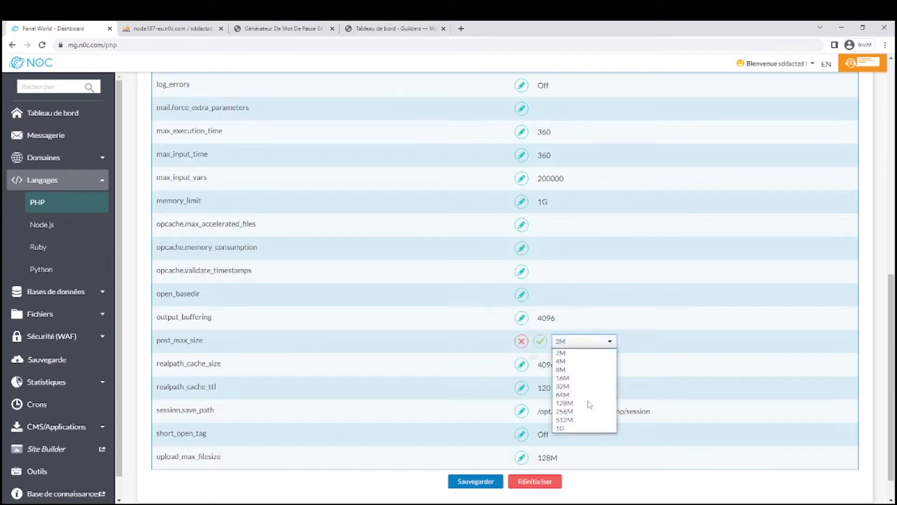
pyautogui.click(579, 428)
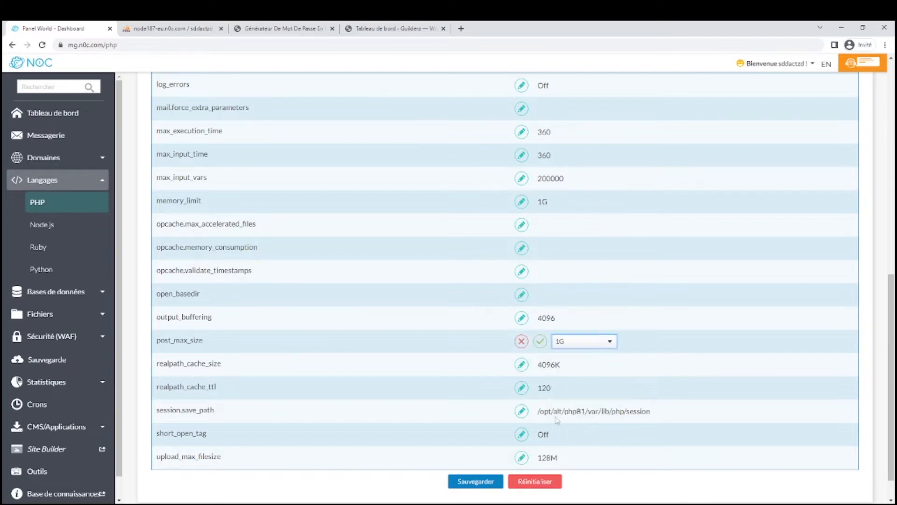
pyautogui.click(540, 343)
# Set the upload_max_filesize PHP option to 1G and save the PHP options
pyautogui.click(522, 458)
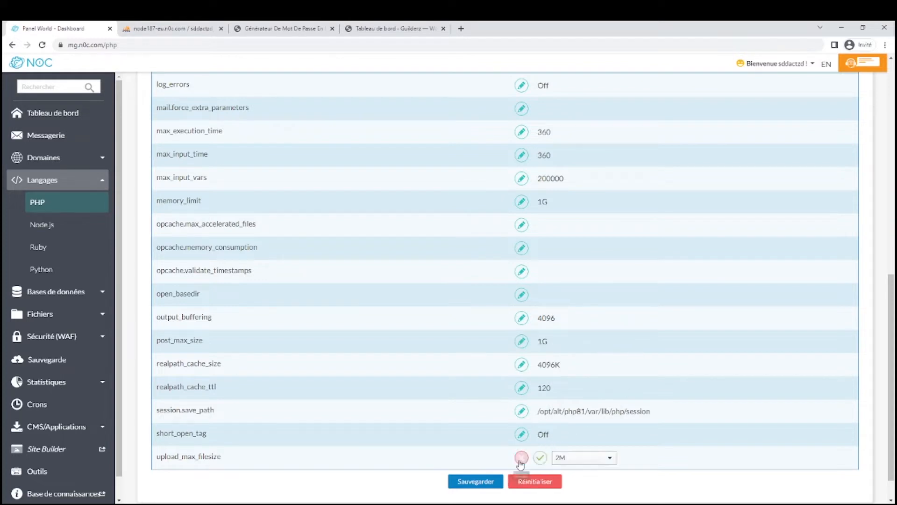
pyautogui.click(573, 458)
pyautogui.click(570, 446)
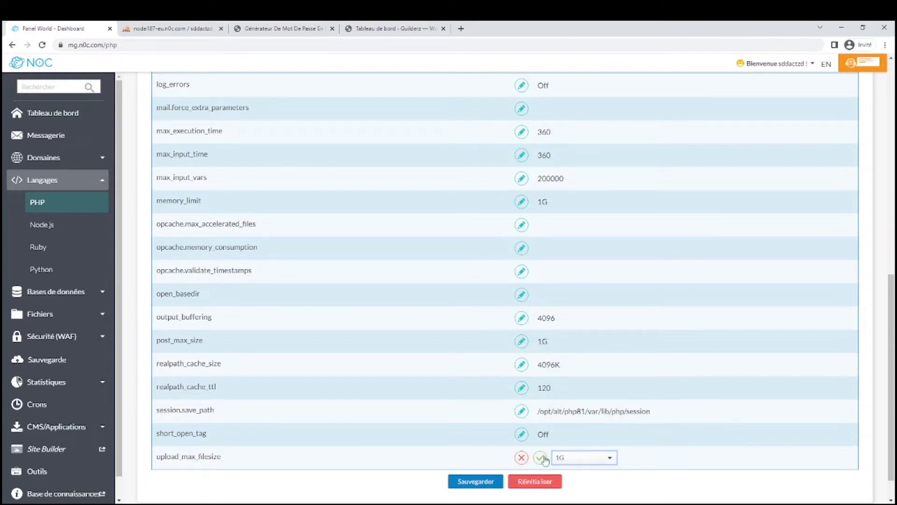
pyautogui.click(540, 458)
pyautogui.click(484, 488)
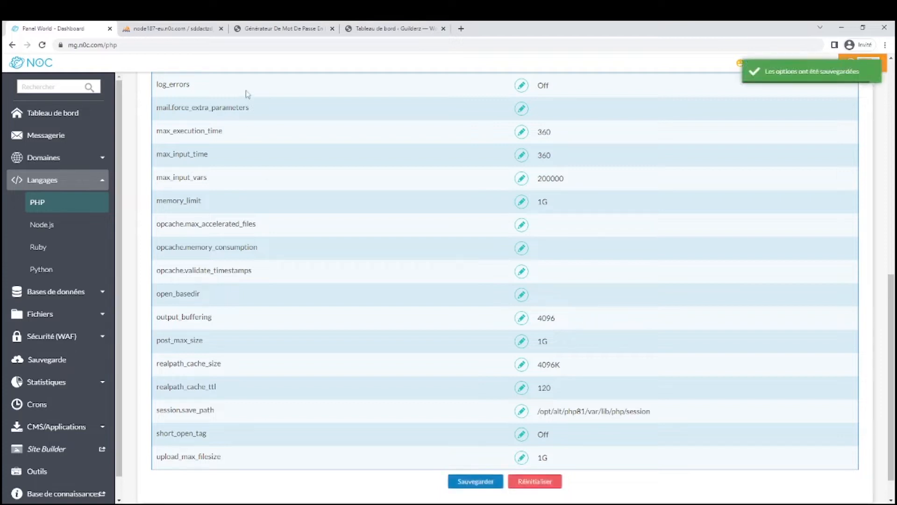
# Edit the administrator's WordPress profile, setting the nickname to Guilderz and choosing Guilderz as the publicly displayed name
pyautogui.click(392, 28)
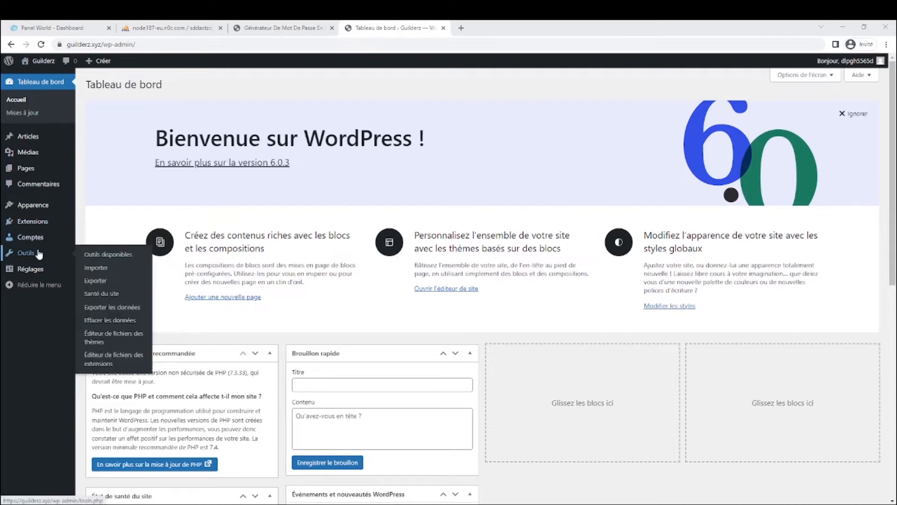
pyautogui.moveTo(43, 241)
pyautogui.click(107, 239)
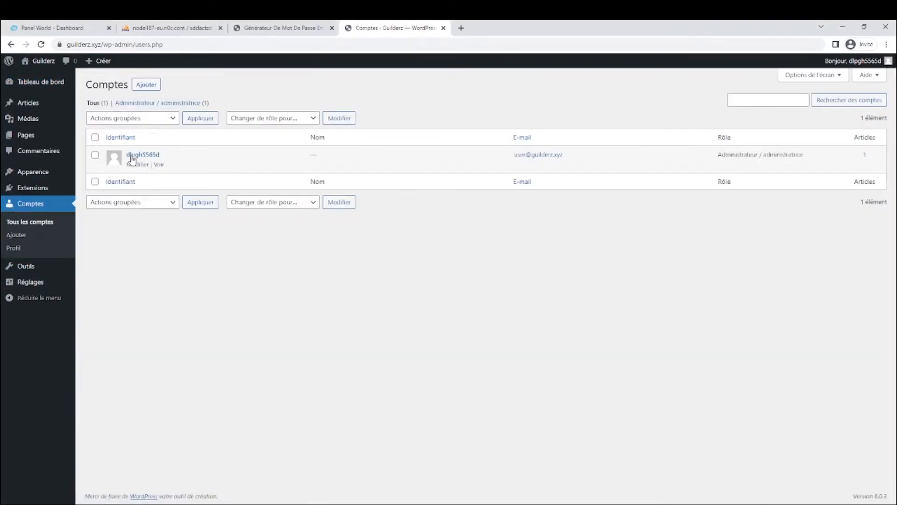
pyautogui.click(133, 165)
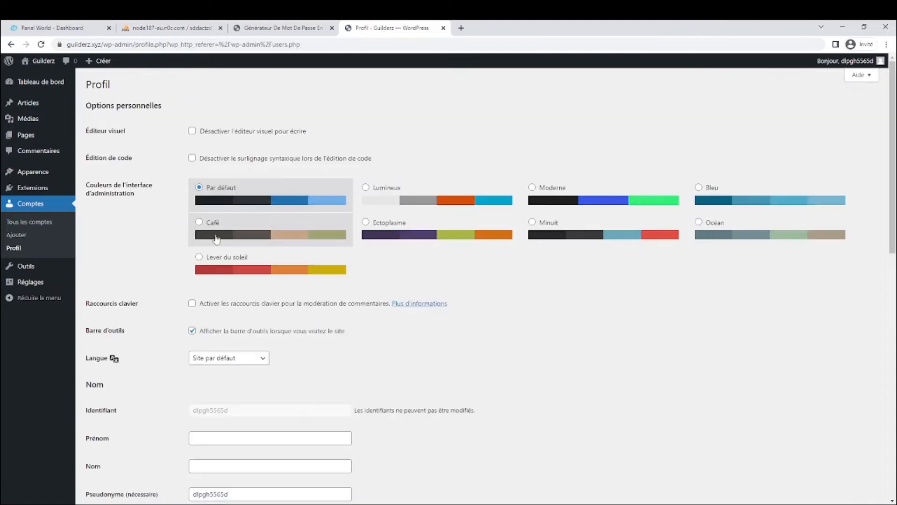
pyautogui.scroll(-5, 295, 410)
pyautogui.scroll(-1, 295, 409)
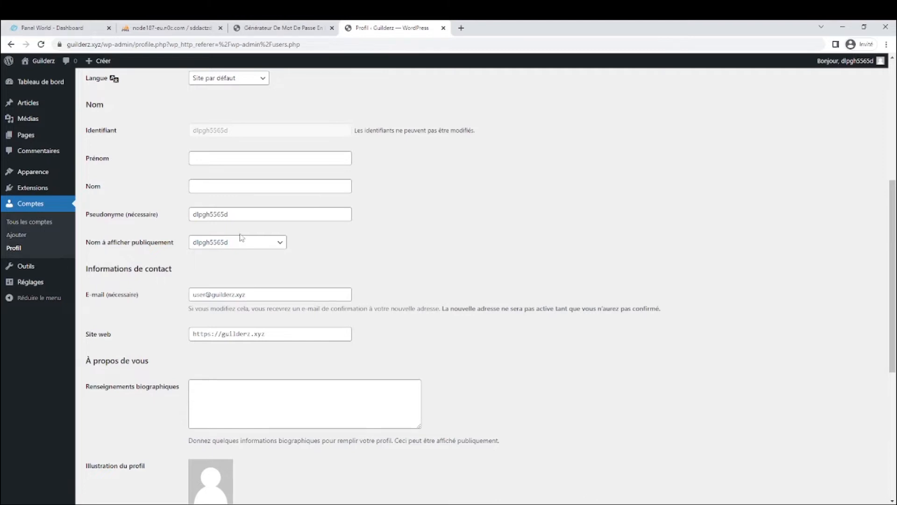
pyautogui.doubleClick(237, 216)
pyautogui.write('Guilderz')
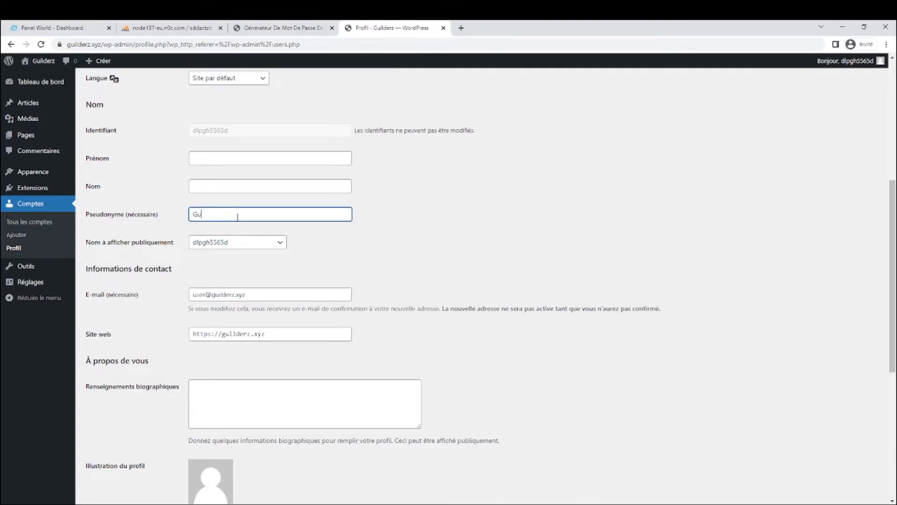
pyautogui.click(251, 247)
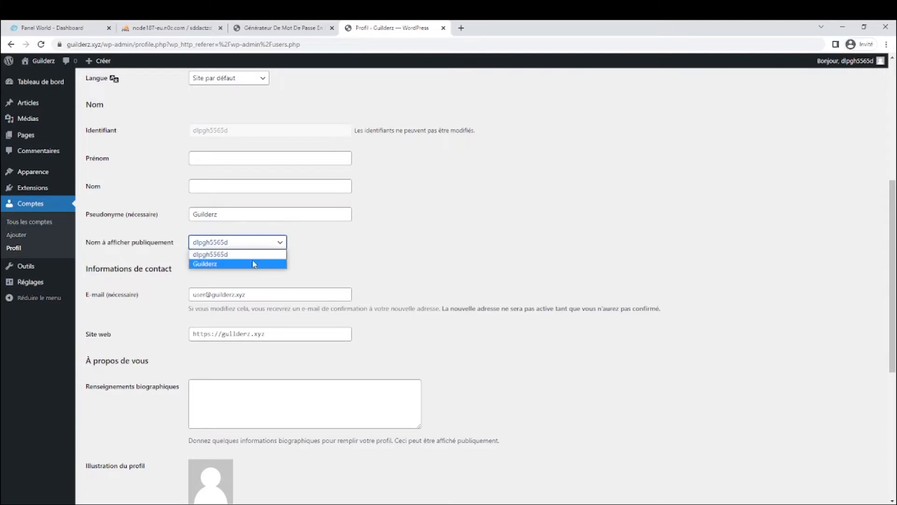
pyautogui.click(252, 264)
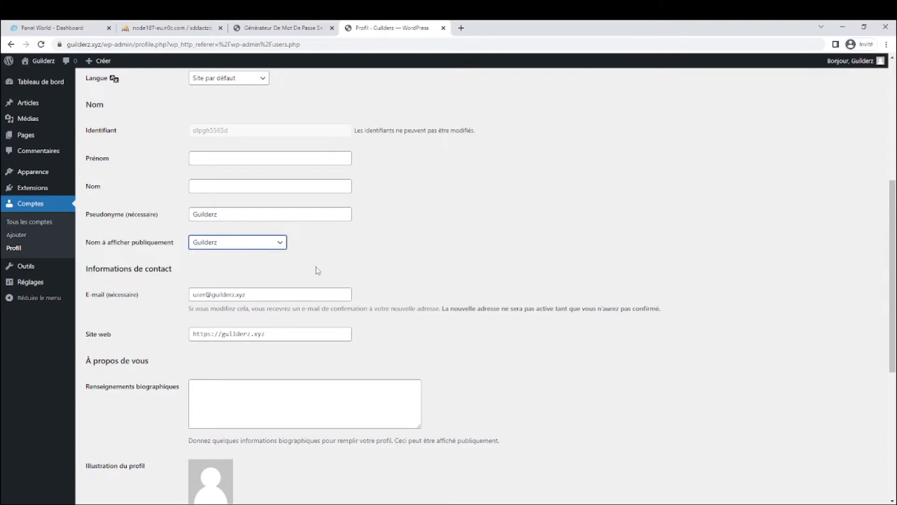
# Check the choices for the publicly displayed name, keep Guilderz selected, and update the profile
pyautogui.click(240, 241)
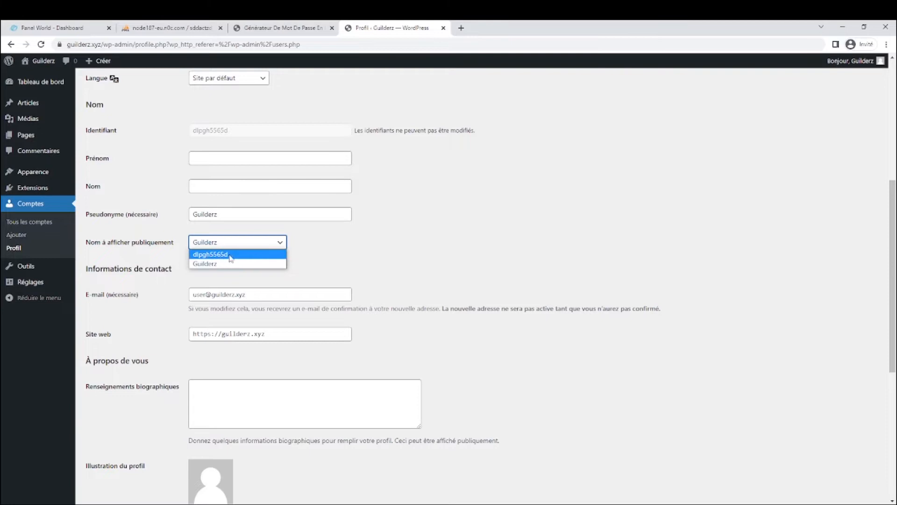
pyautogui.click(383, 268)
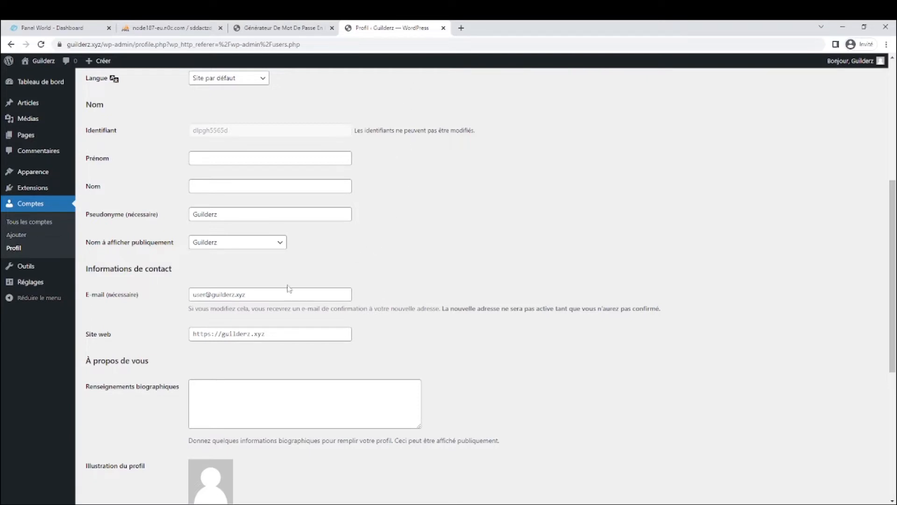
pyautogui.click(226, 242)
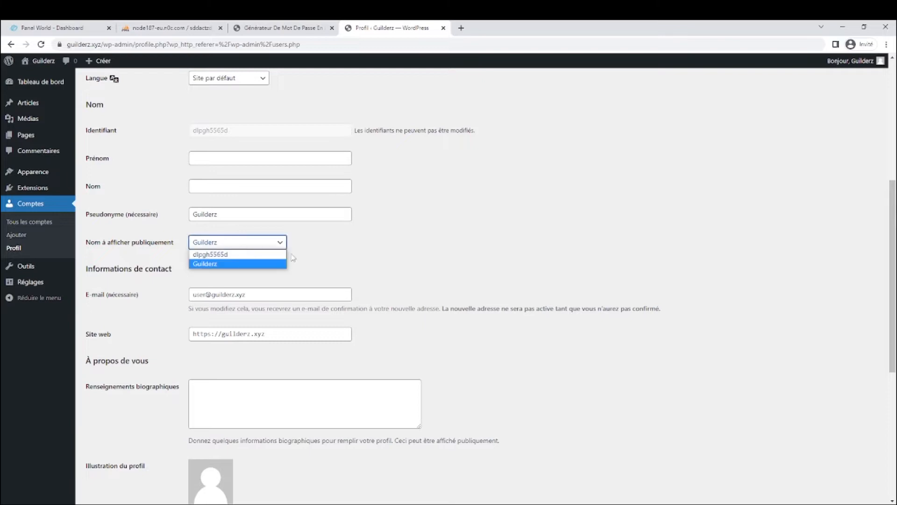
pyautogui.click(406, 260)
pyautogui.scroll(-6, 367, 285)
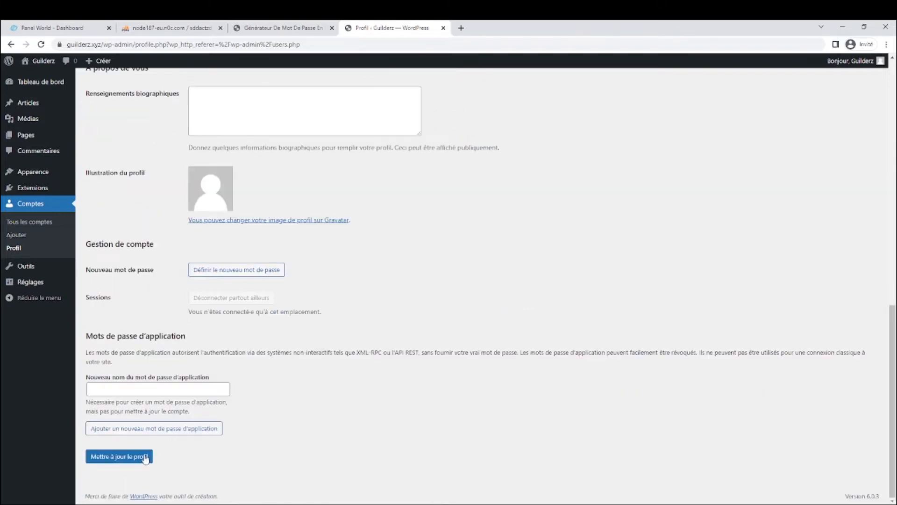
pyautogui.click(145, 459)
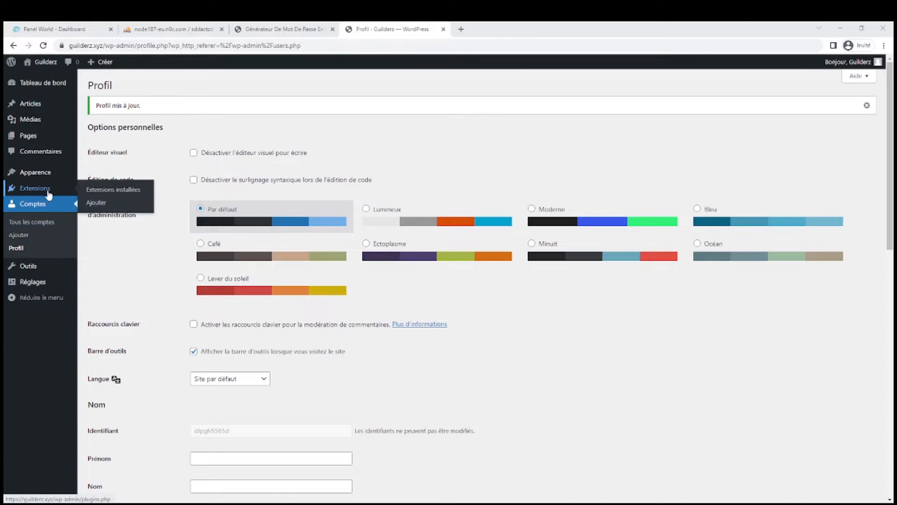
# Open the page for adding extensions and search the directory for "wps hide login"
pyautogui.click(102, 205)
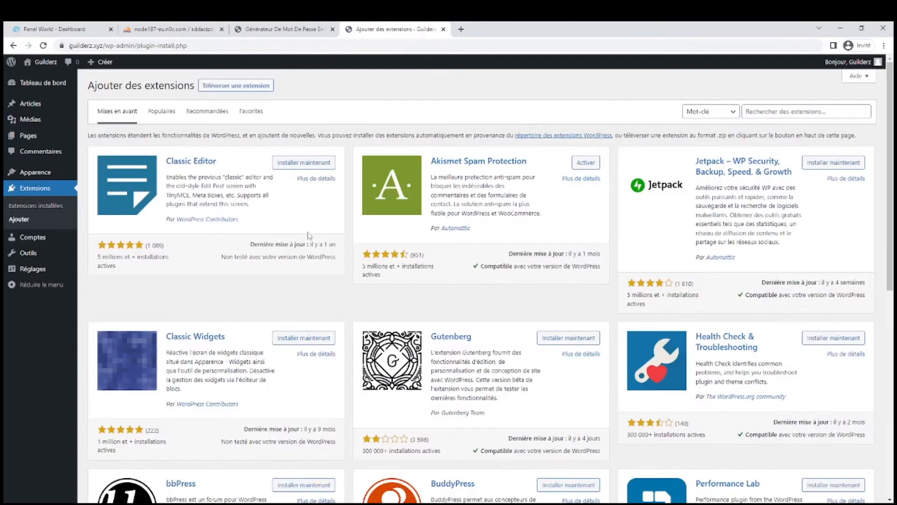
pyautogui.click(778, 113)
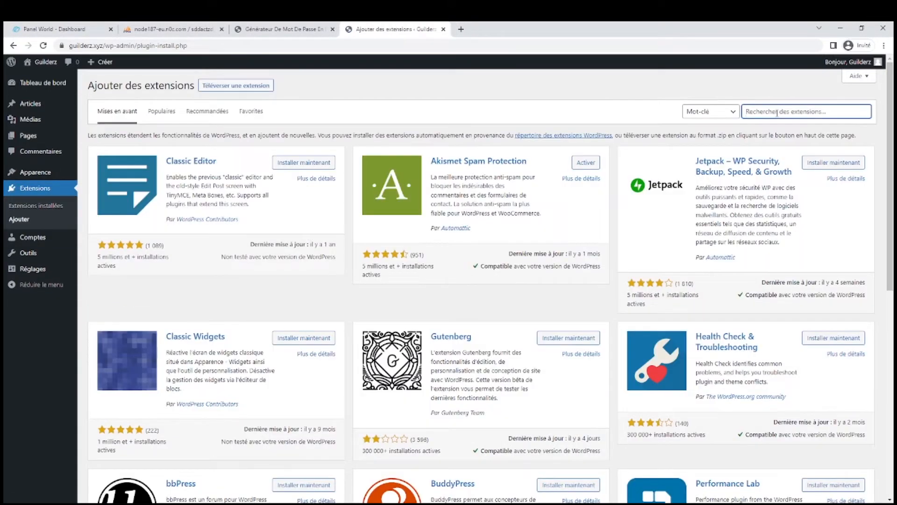
pyautogui.write('wps hide login')
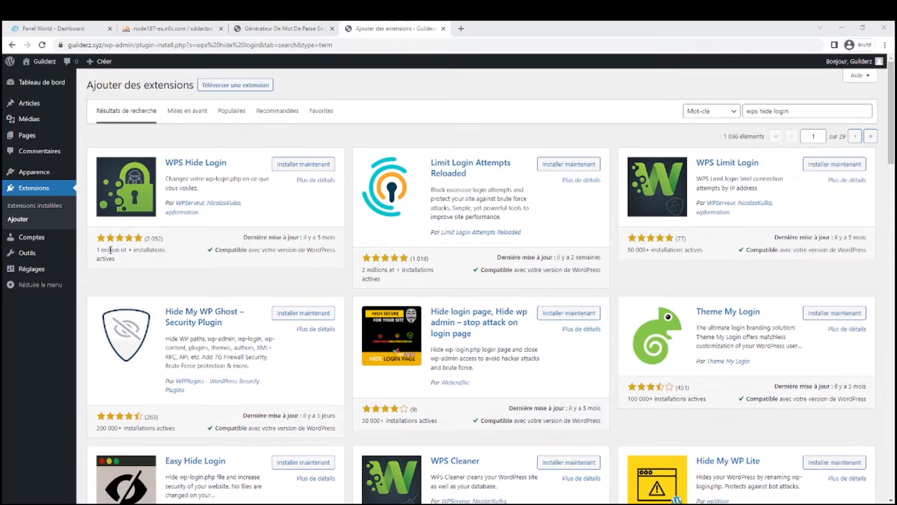
# Examine WPS Hide Login's install count, ratings, user reviews and last update, and compare it with the other extensions in the results
pyautogui.moveTo(96, 252); pyautogui.dragTo(118, 261)
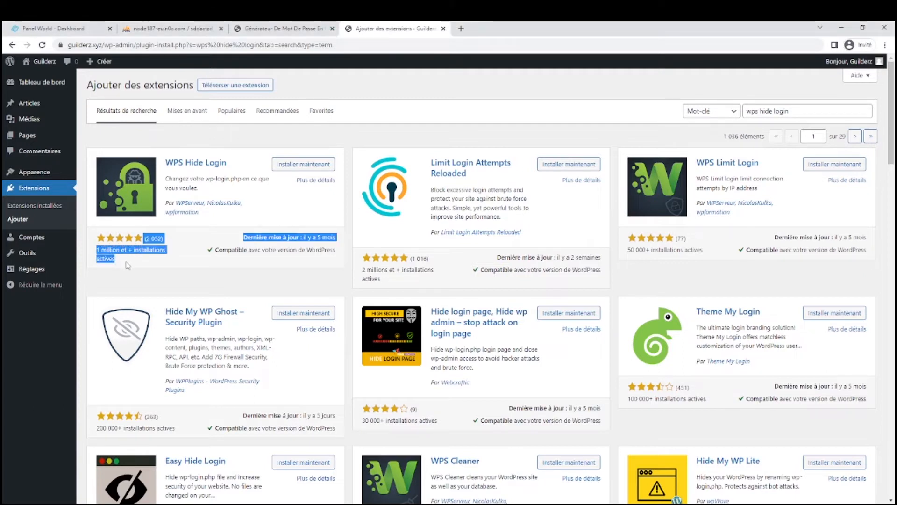
pyautogui.click(127, 265)
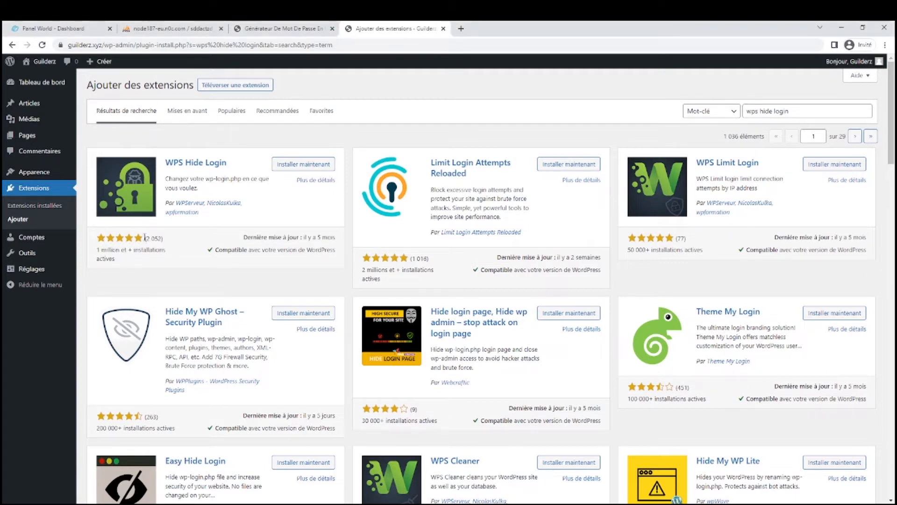
pyautogui.moveTo(144, 240); pyautogui.dragTo(160, 251)
pyautogui.click(316, 180)
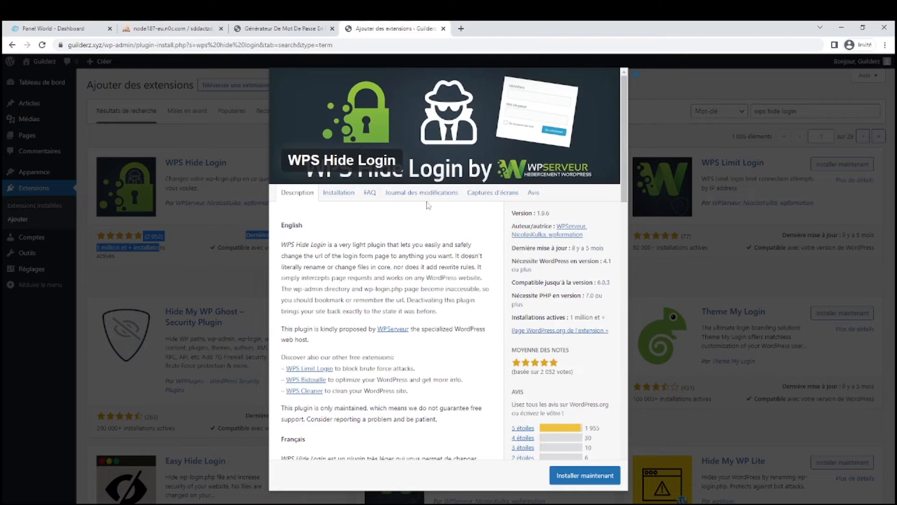
pyautogui.click(534, 193)
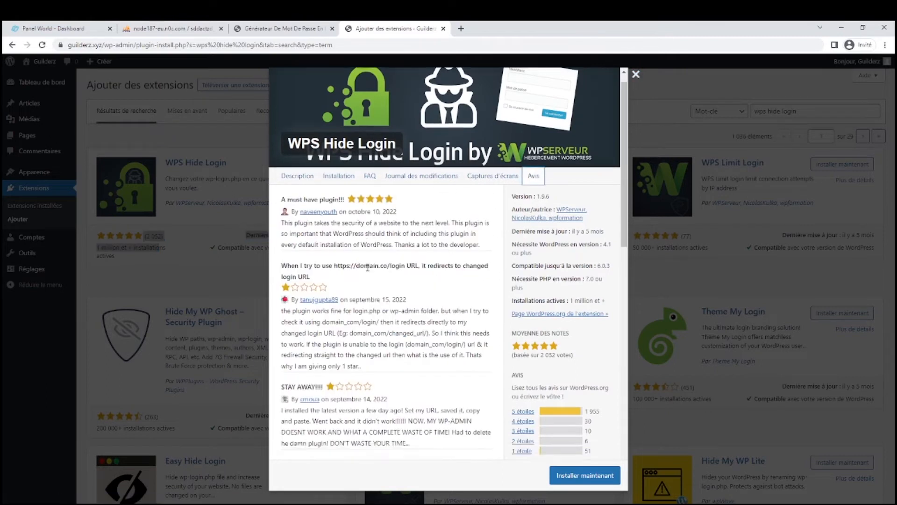
pyautogui.scroll(-15, 439, 246)
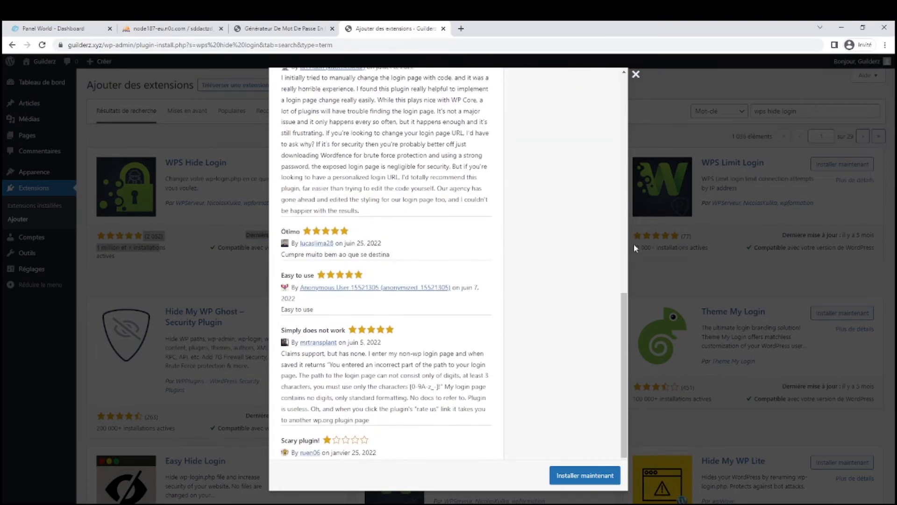
pyautogui.click(740, 239)
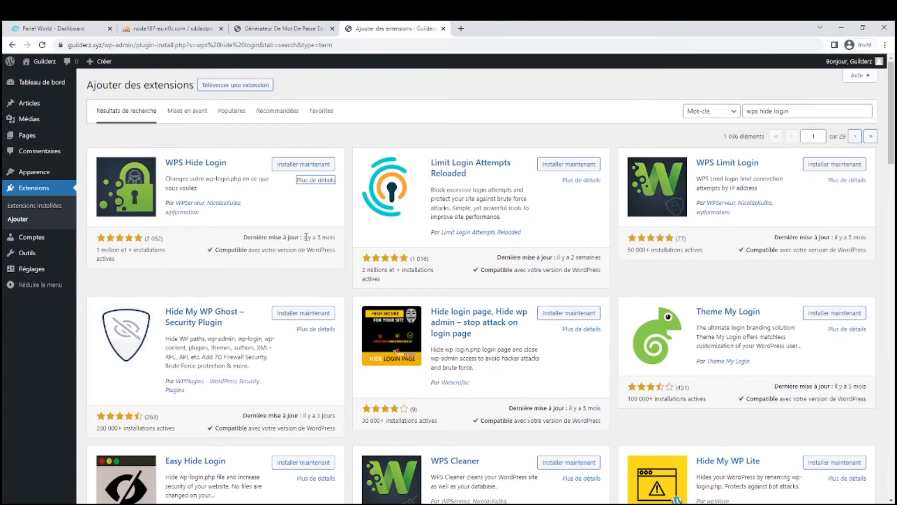
pyautogui.moveTo(303, 237); pyautogui.dragTo(615, 298)
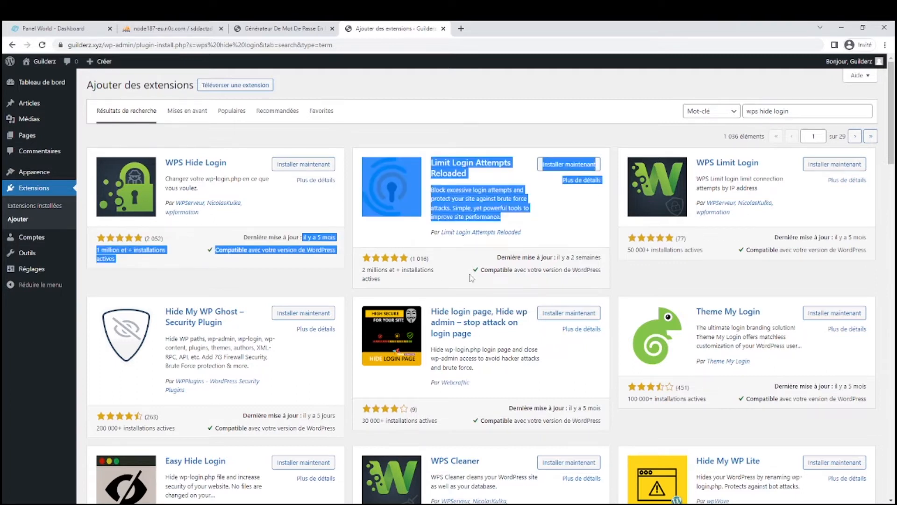
pyautogui.scroll(-3, 320, 347)
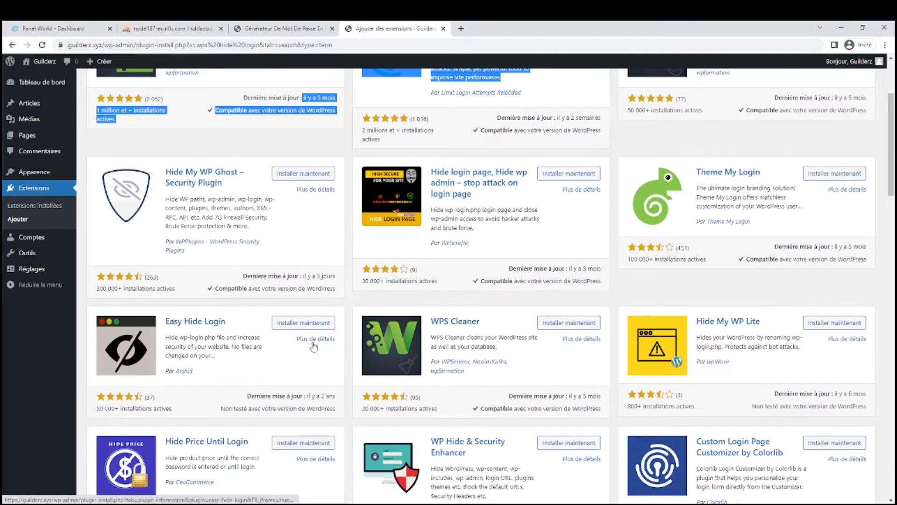
pyautogui.scroll(-6, 320, 341)
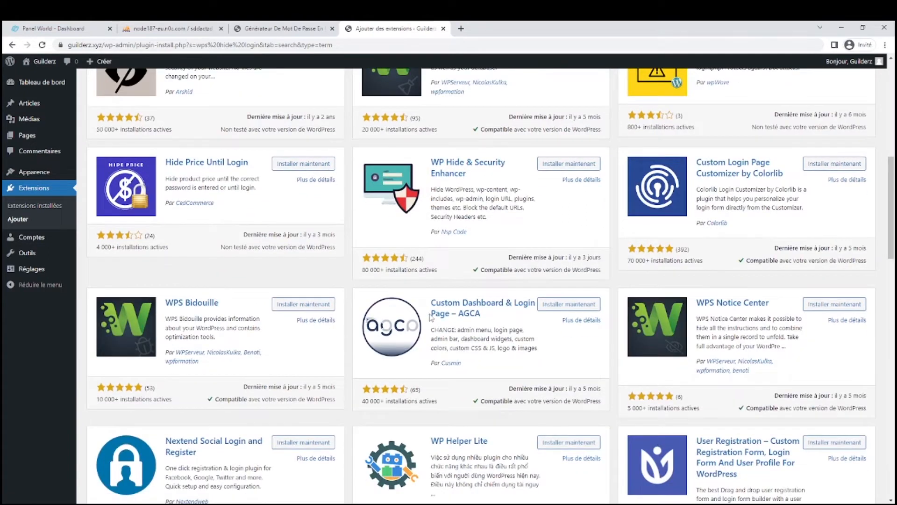
# Install and activate the WPS Hide Login extension
pyautogui.scroll(10, 297, 223)
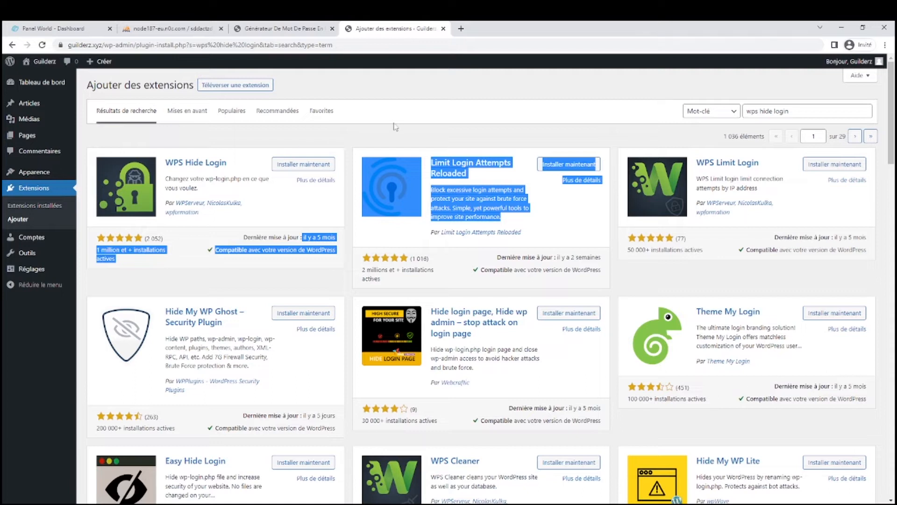
pyautogui.click(320, 191)
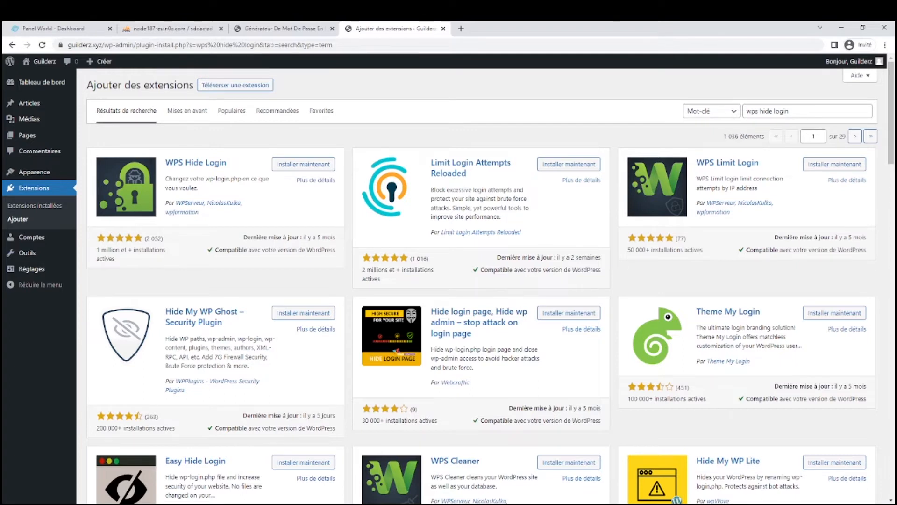
pyautogui.click(304, 165)
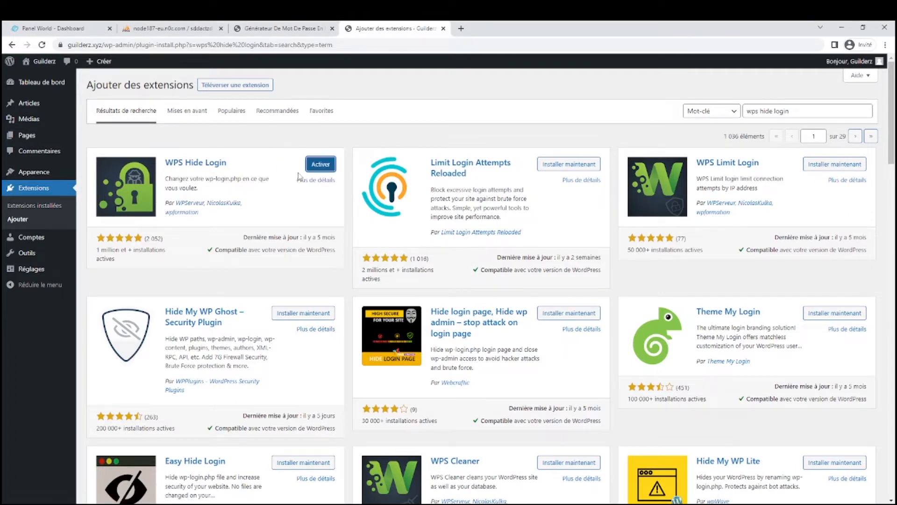
pyautogui.click(316, 166)
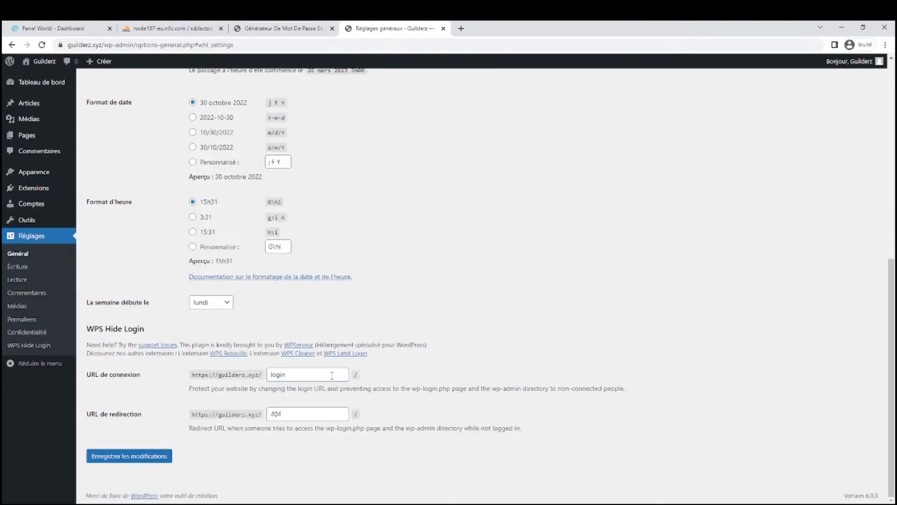
# In the WPS Hide Login settings, set the login URL to monsupersite, keep 404 as the redirection URL, and save the changes
pyautogui.moveTo(332, 376); pyautogui.dragTo(276, 373)
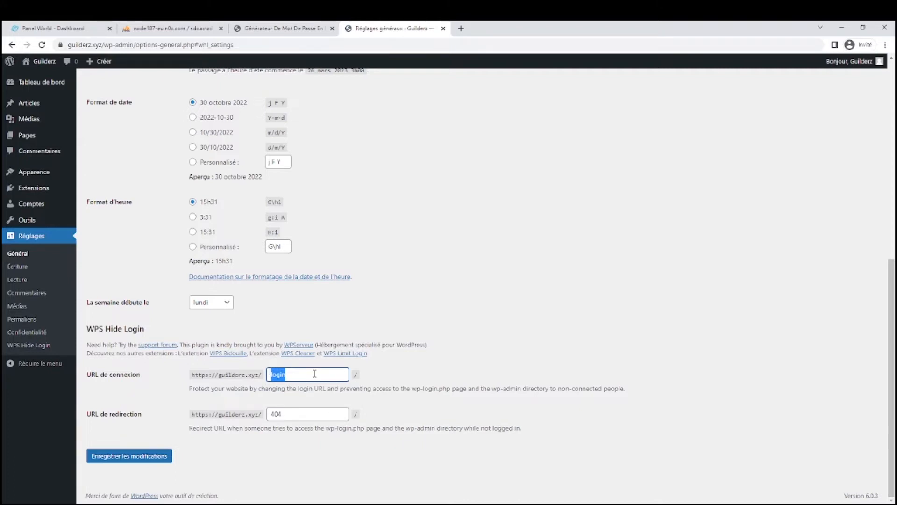
pyautogui.press('BackSpace')
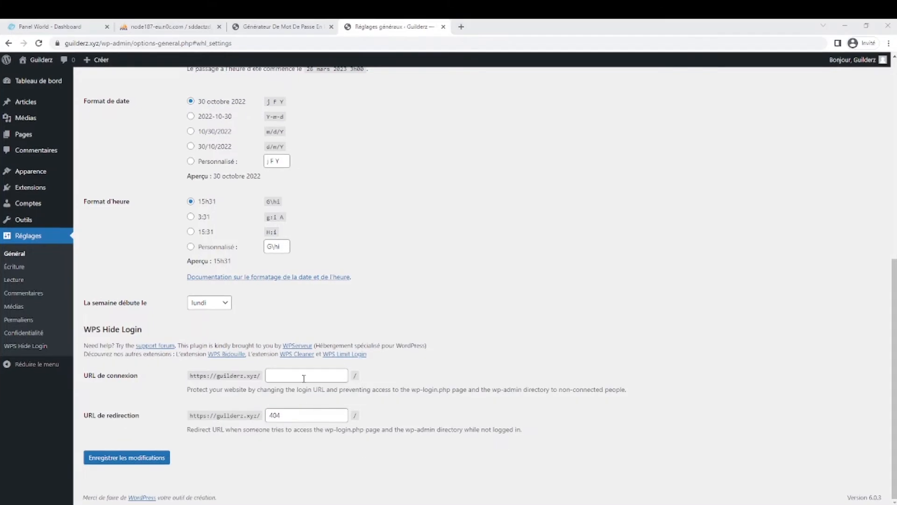
pyautogui.click(304, 378)
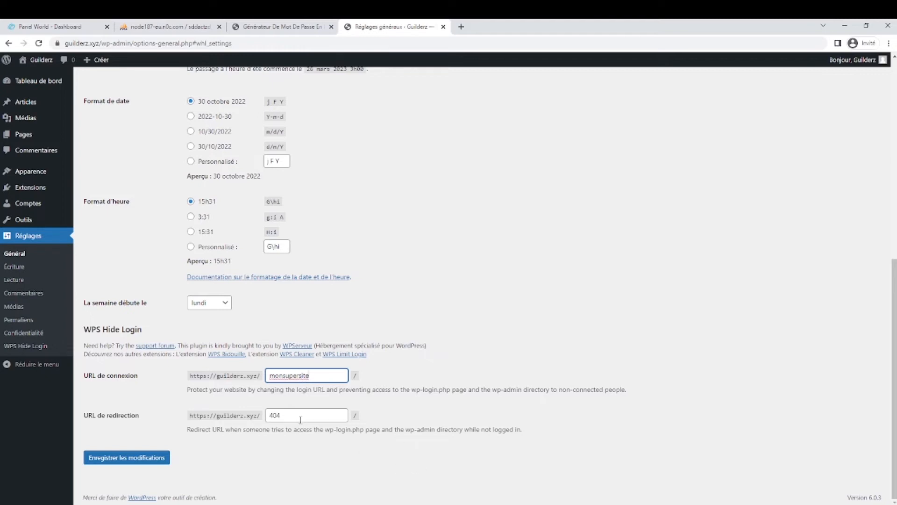
pyautogui.moveTo(304, 417); pyautogui.dragTo(268, 414)
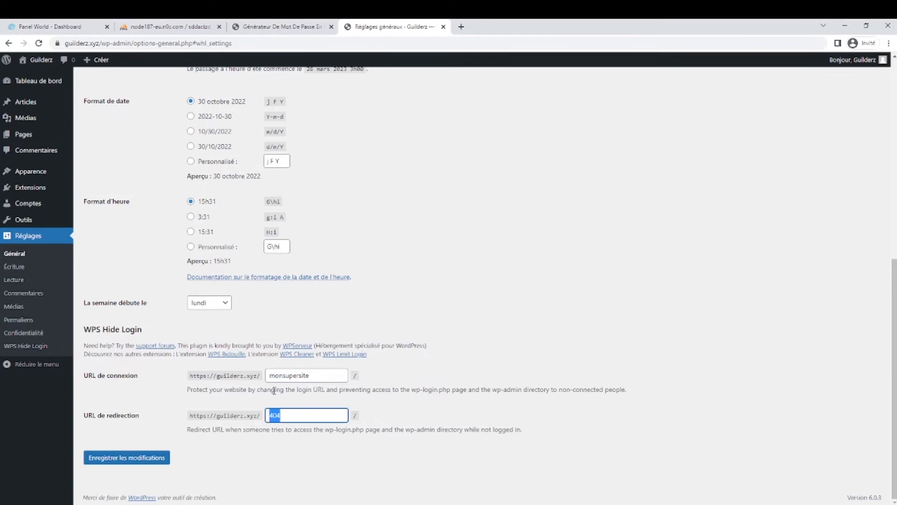
pyautogui.moveTo(325, 430); pyautogui.dragTo(363, 430)
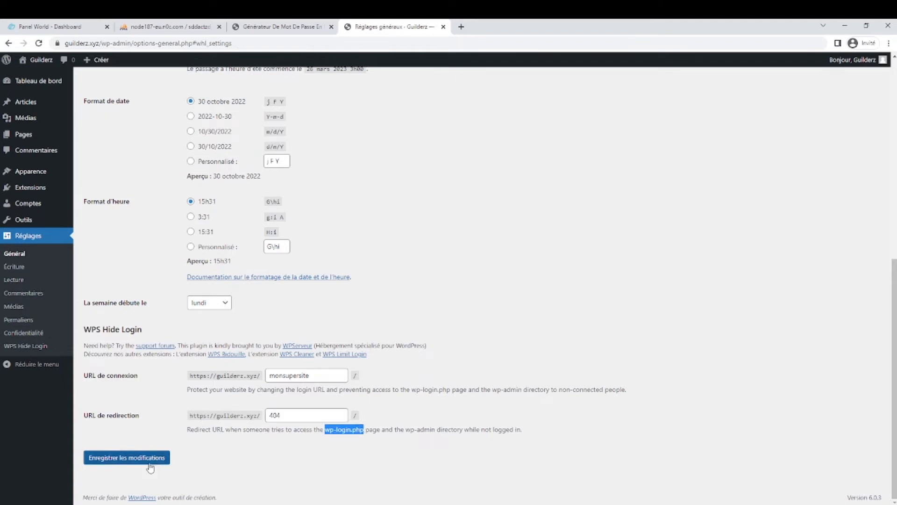
pyautogui.click(318, 462)
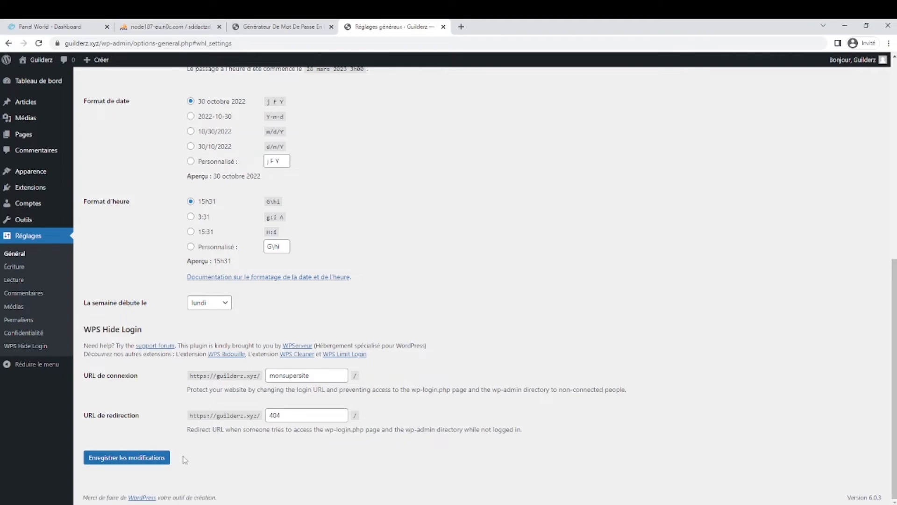
pyautogui.click(135, 462)
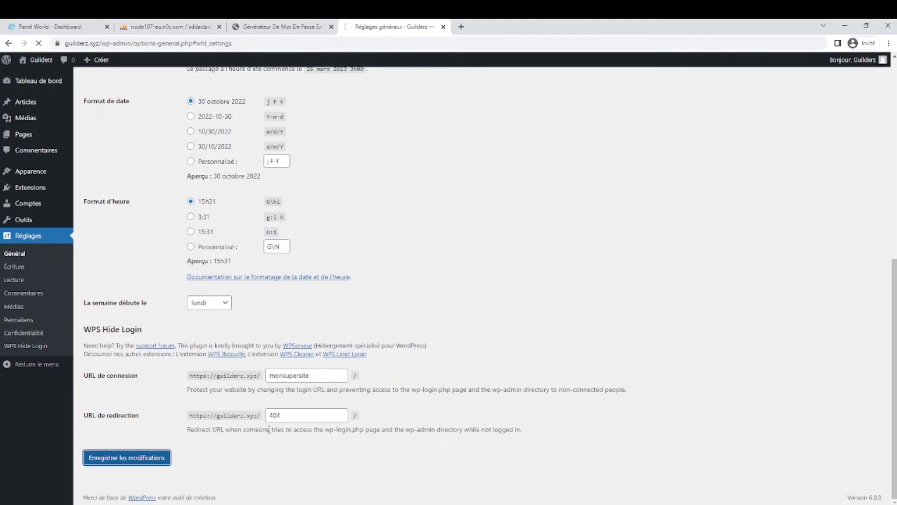
pyautogui.scroll(-3, 794, 182)
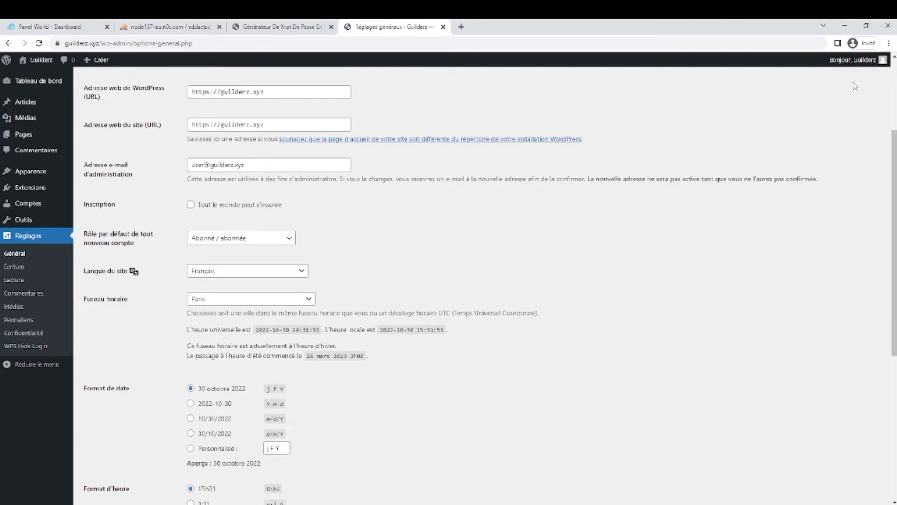
# Log out of the WordPress administration from the account menu
pyautogui.moveTo(855, 60)
pyautogui.click(834, 115)
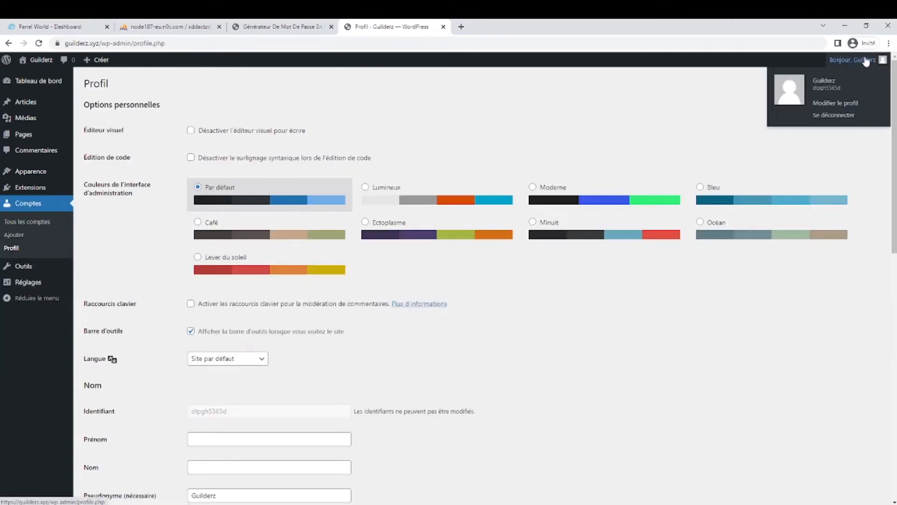
pyautogui.click(845, 116)
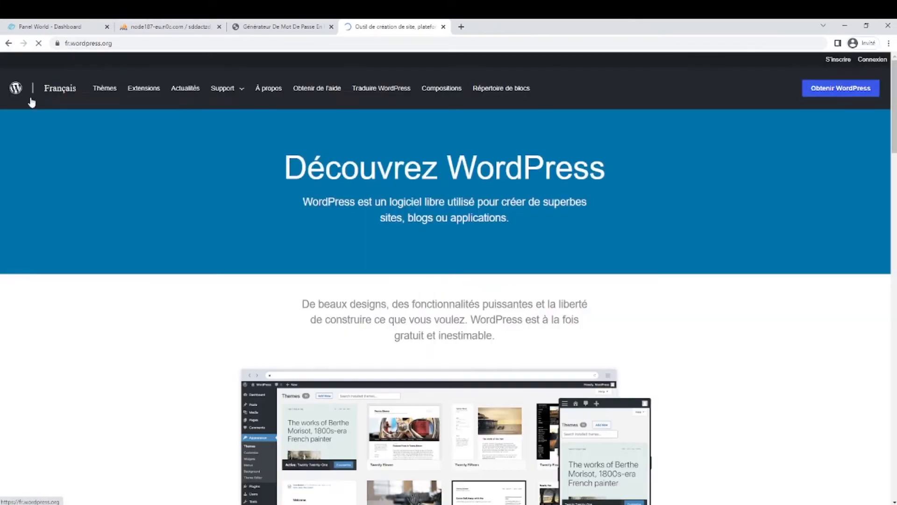
# Visit the public site's Page d'exemple and follow its dashboard link to test access while logged out
pyautogui.click(8, 43)
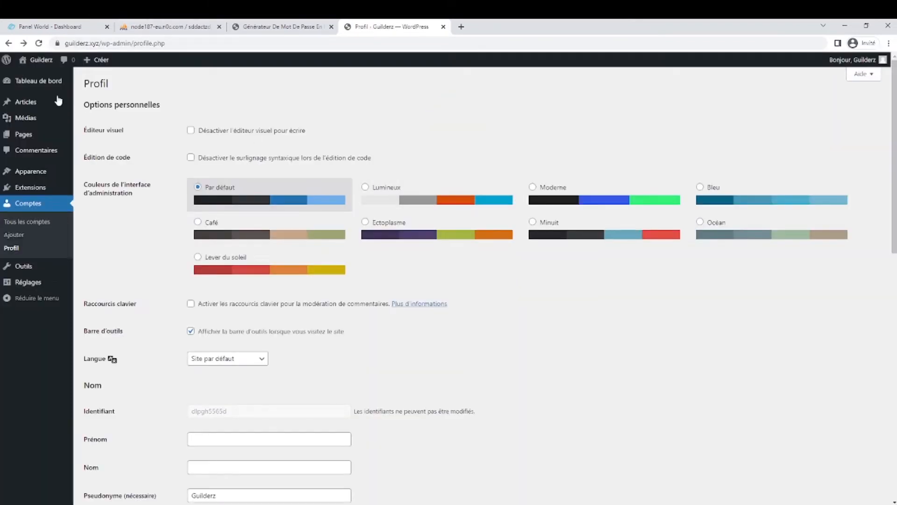
pyautogui.click(19, 64)
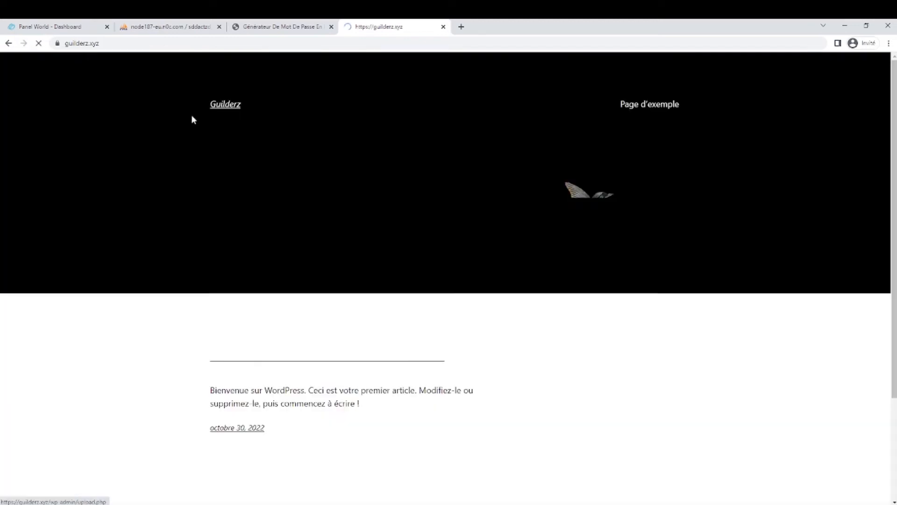
pyautogui.click(663, 105)
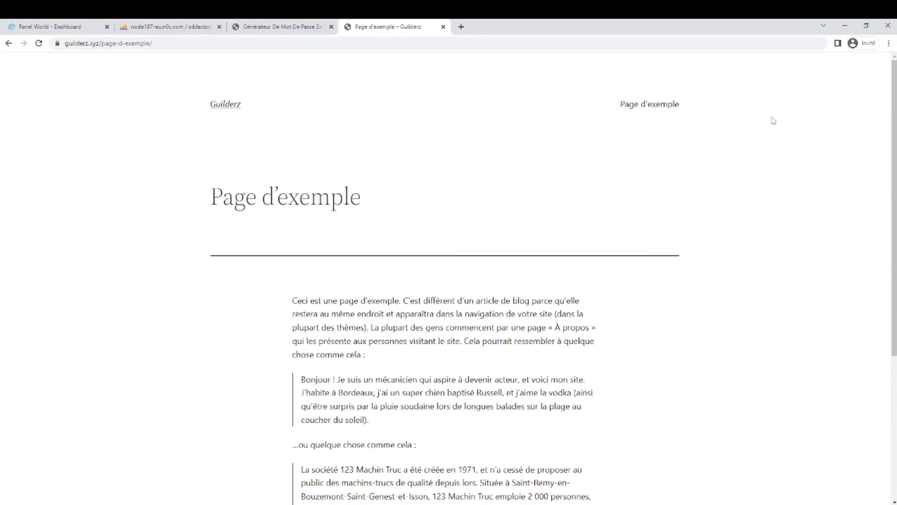
pyautogui.scroll(-5, 673, 354)
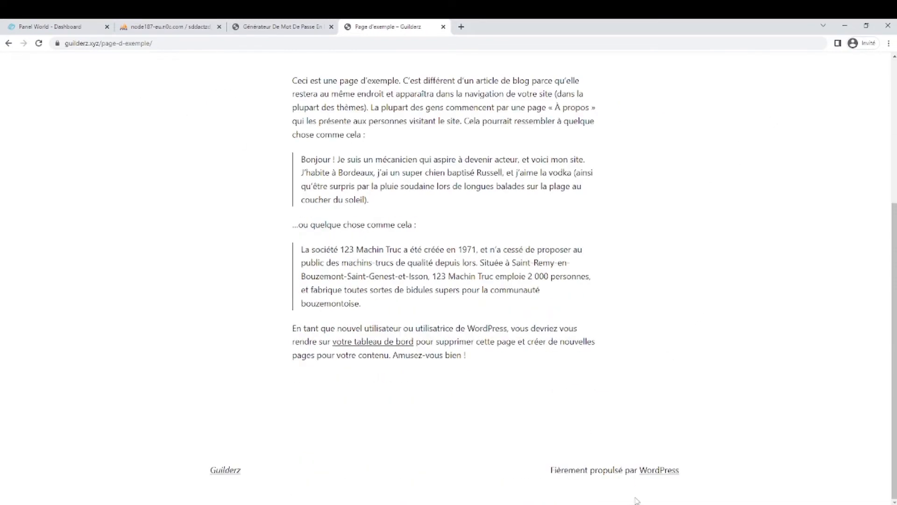
pyautogui.click(376, 346)
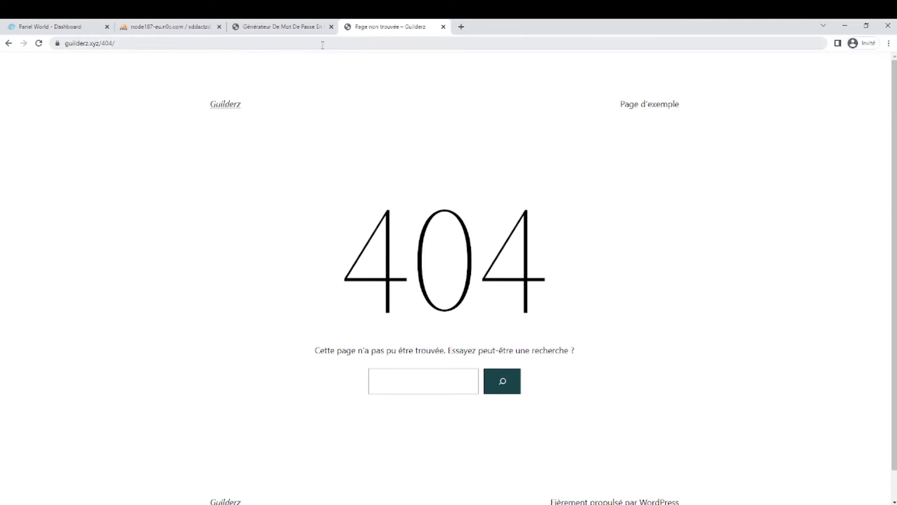
# Select the /404/ path in the page address for editing
pyautogui.click(112, 43)
pyautogui.moveTo(121, 43); pyautogui.dragTo(143, 40)
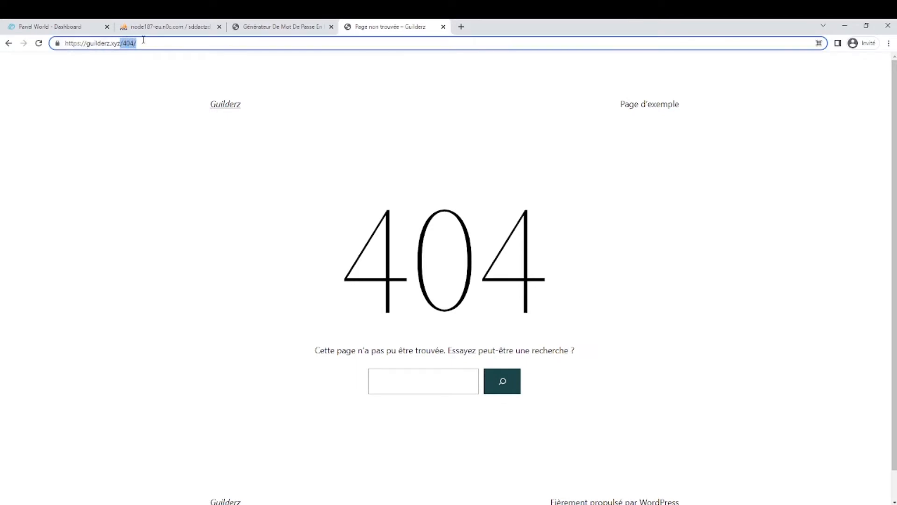
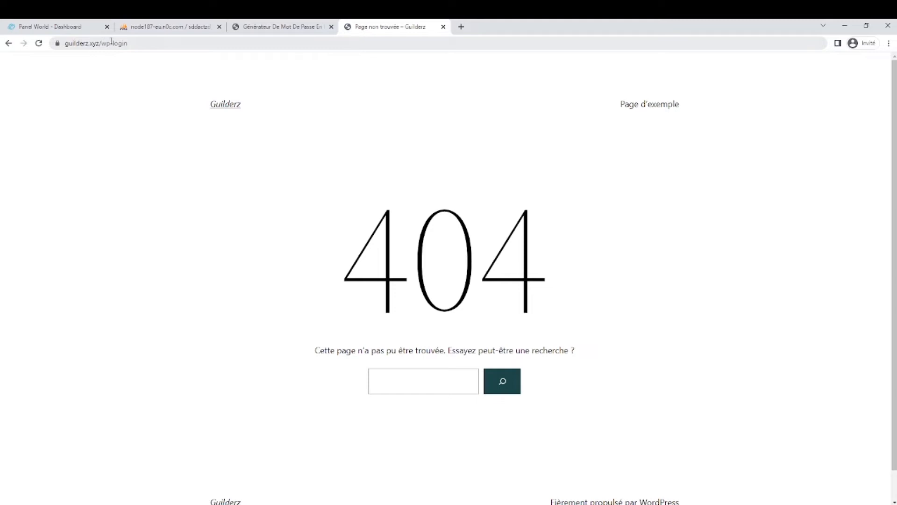
# Replace login with admin in the page address and load guilderz.xyz/wp-admin to test the default admin URL while logged out
pyautogui.moveTo(112, 43); pyautogui.dragTo(150, 44)
pyautogui.write('admin')
pyautogui.press('Return')
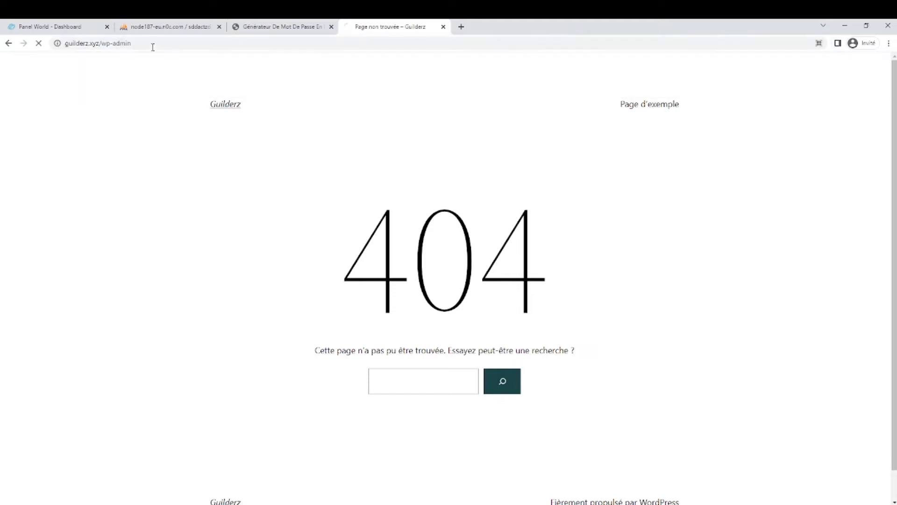
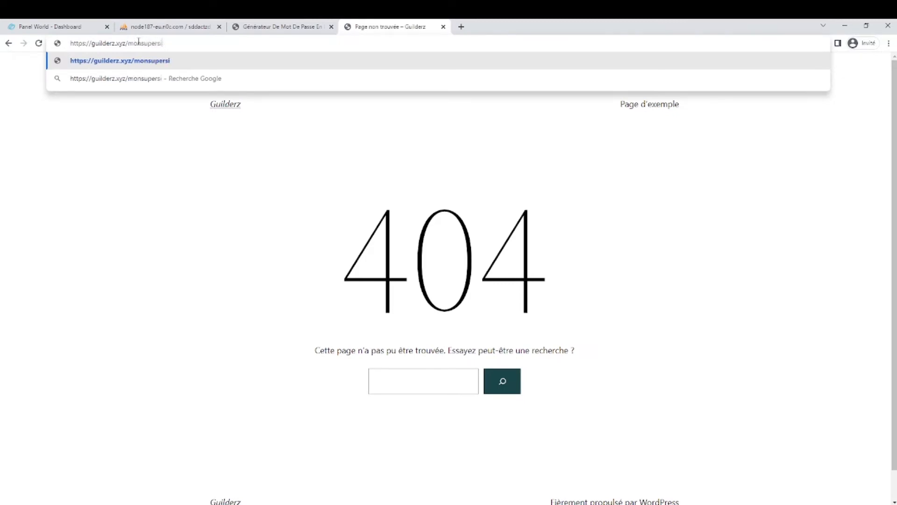
# Load the login page at guilderz.xyz/monsupersite and fill in the site admin username copied from the logins file in Notepad
pyautogui.write('te')
pyautogui.press('Return')
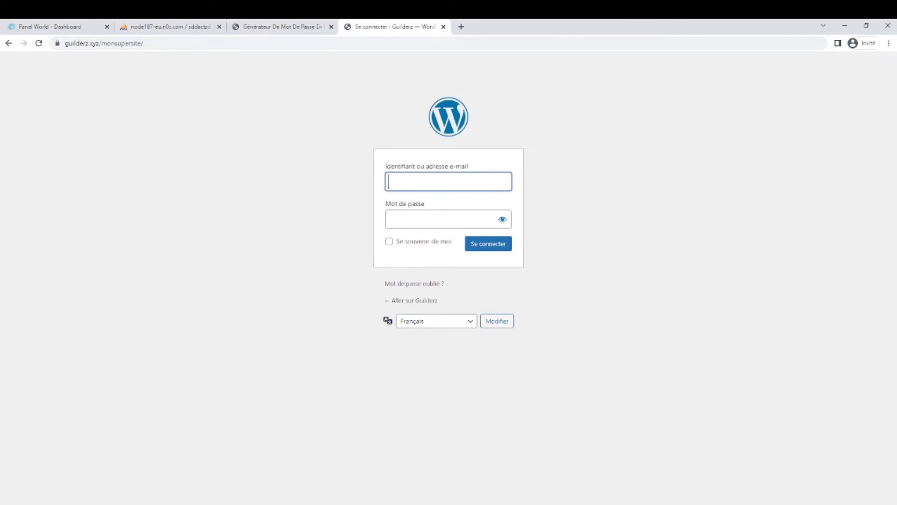
pyautogui.click(461, 503)
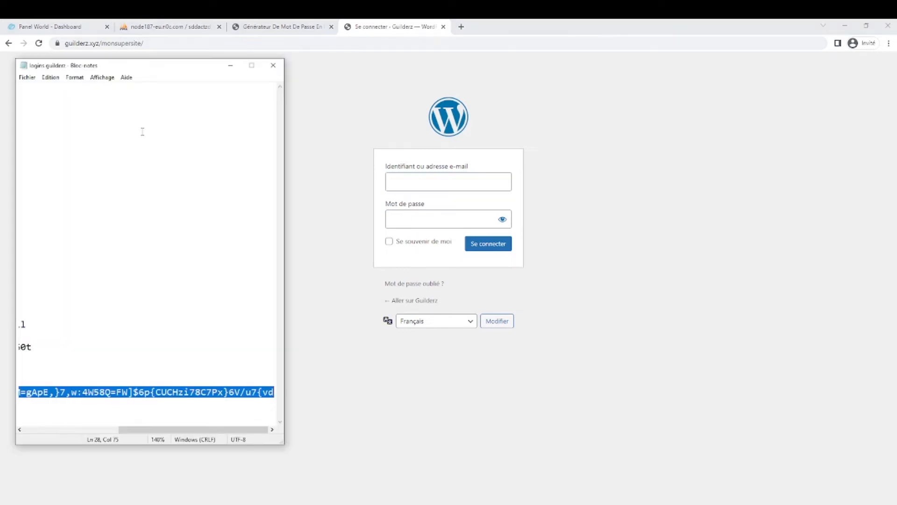
pyautogui.moveTo(206, 347); pyautogui.dragTo(73, 335)
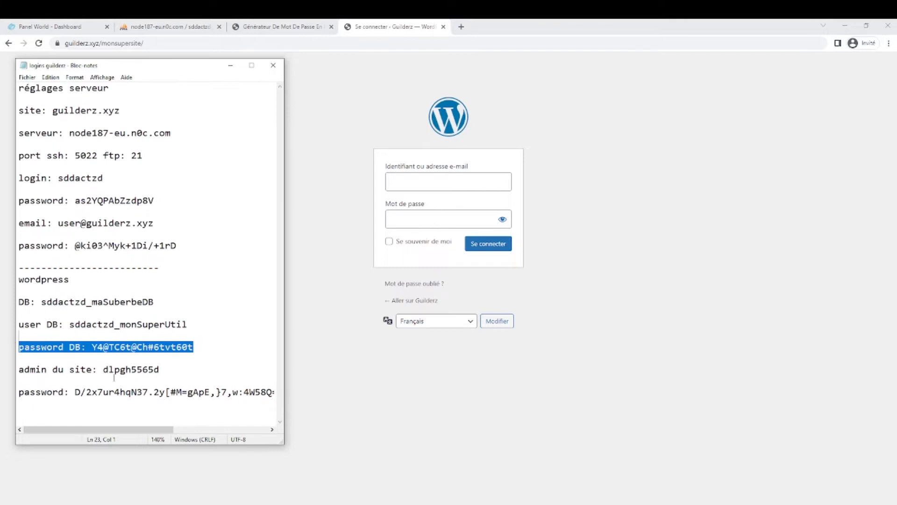
pyautogui.moveTo(105, 369); pyautogui.dragTo(18, 370)
pyautogui.click(437, 182)
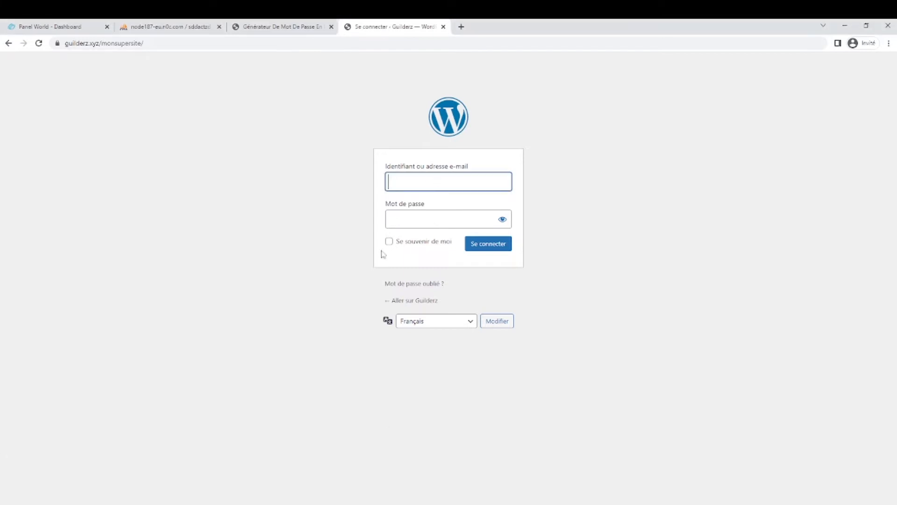
pyautogui.click(453, 501)
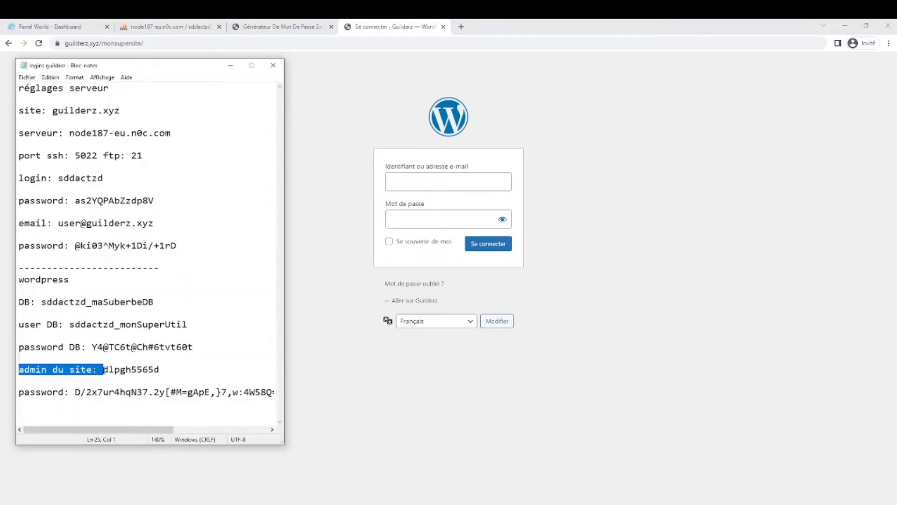
pyautogui.click(104, 369)
pyautogui.moveTo(107, 369); pyautogui.dragTo(160, 369)
pyautogui.hotkey('ctrl', 'c')
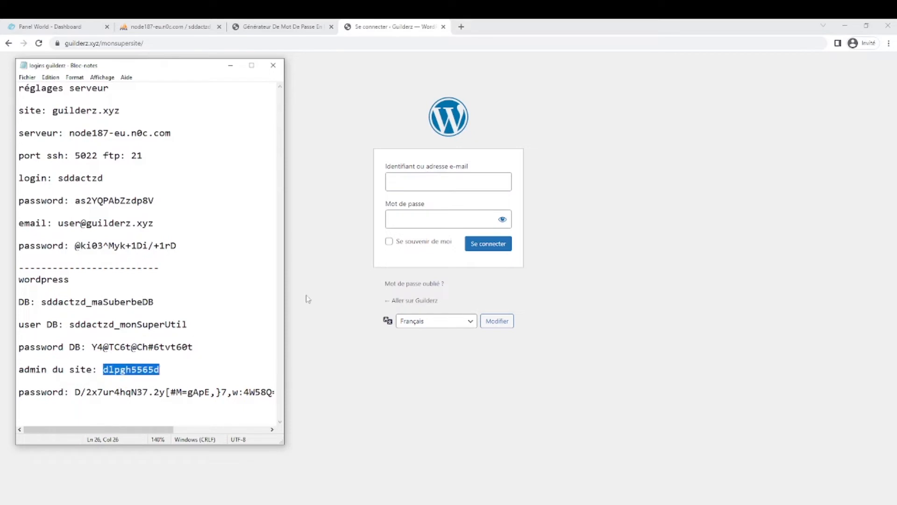
pyautogui.click(421, 183)
pyautogui.hotkey('ctrl', 'v')
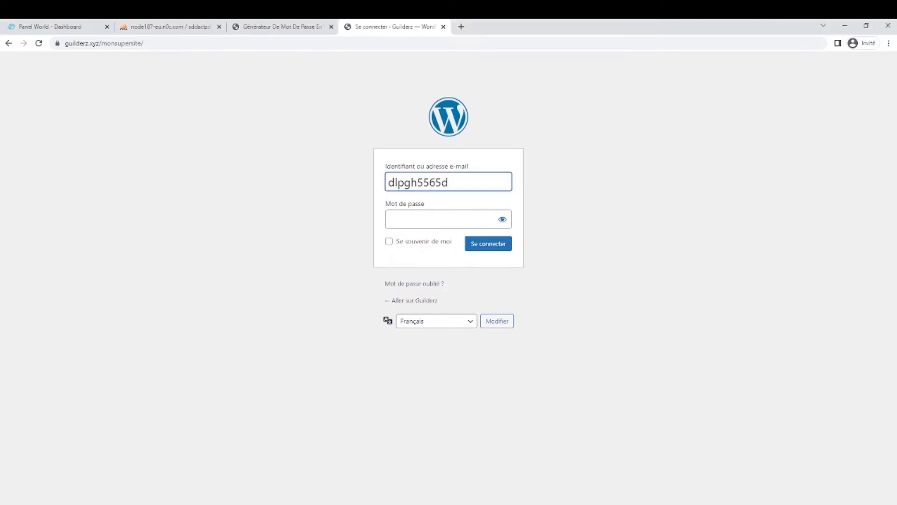
# Copy the site admin password from the logins file into the password field and sign in to WordPress
pyautogui.hotkey('alt', 'Tab')
pyautogui.moveTo(76, 393); pyautogui.dragTo(304, 396)
pyautogui.click(414, 219)
pyautogui.hotkey('ctrl', 'v')
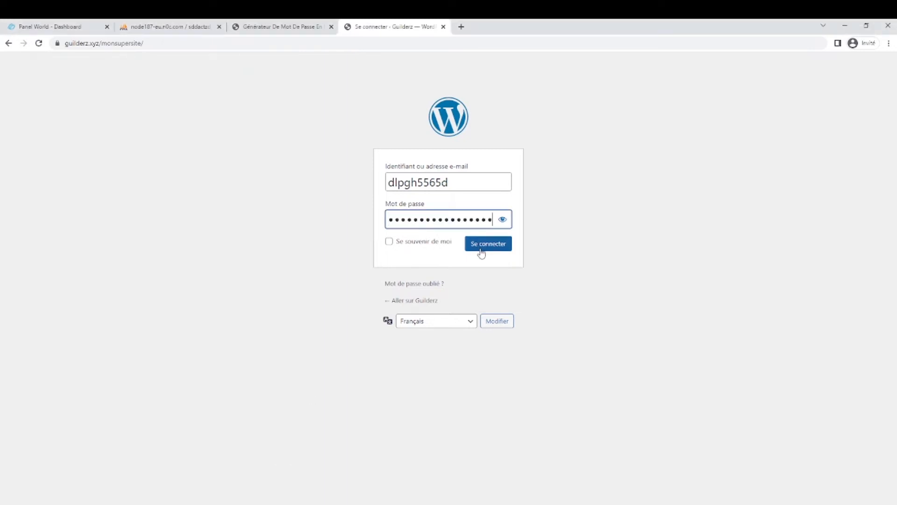
pyautogui.moveTo(431, 241); pyautogui.dragTo(436, 241)
pyautogui.click(491, 248)
pyautogui.click(441, 244)
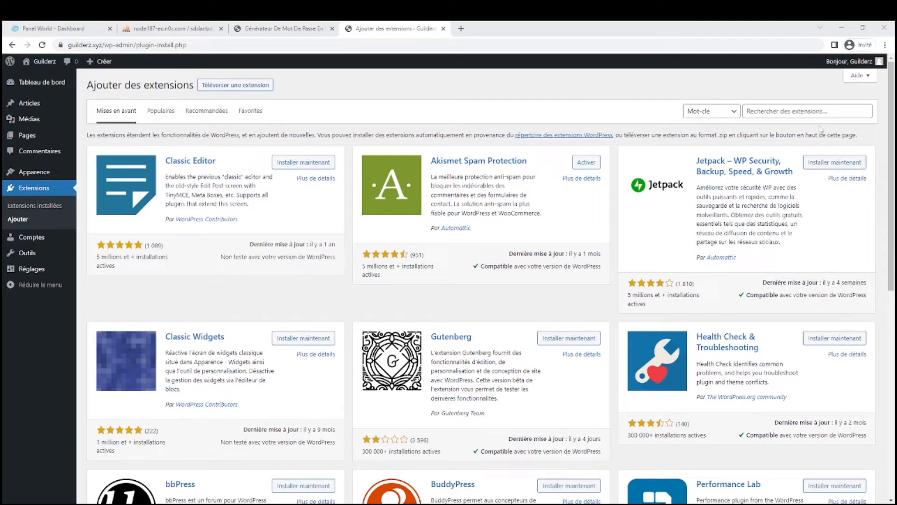
# Search the plugin directory for "Captcha by BestWebSoft", then install and activate that plugin
pyautogui.click(810, 112)
pyautogui.write('Captcha by BestWebSoft')
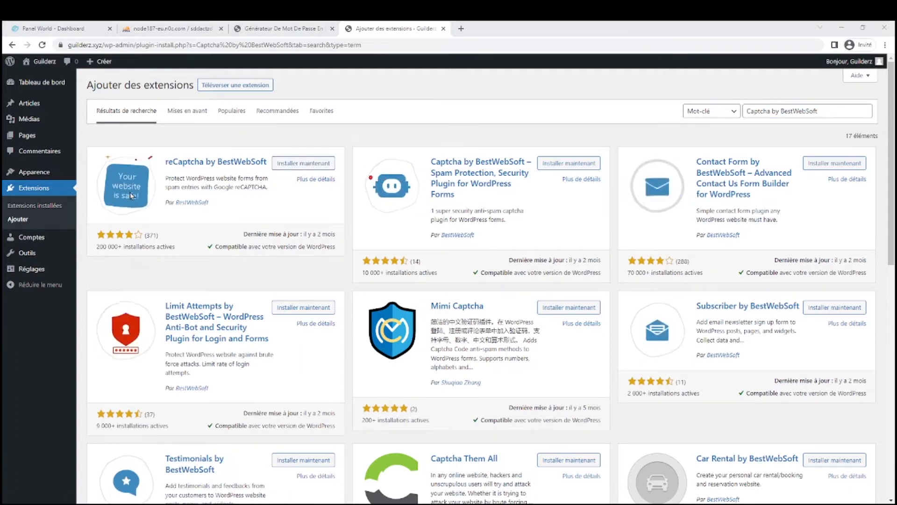
pyautogui.click(562, 165)
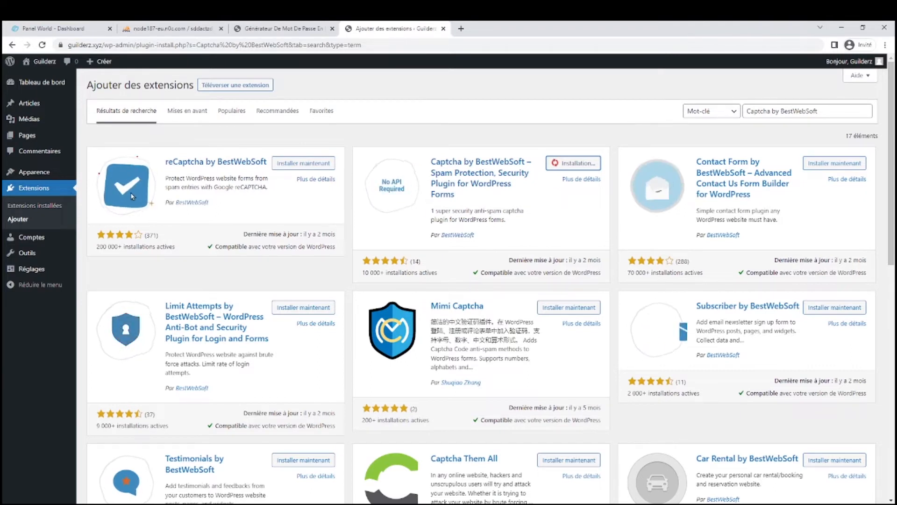
pyautogui.click(586, 163)
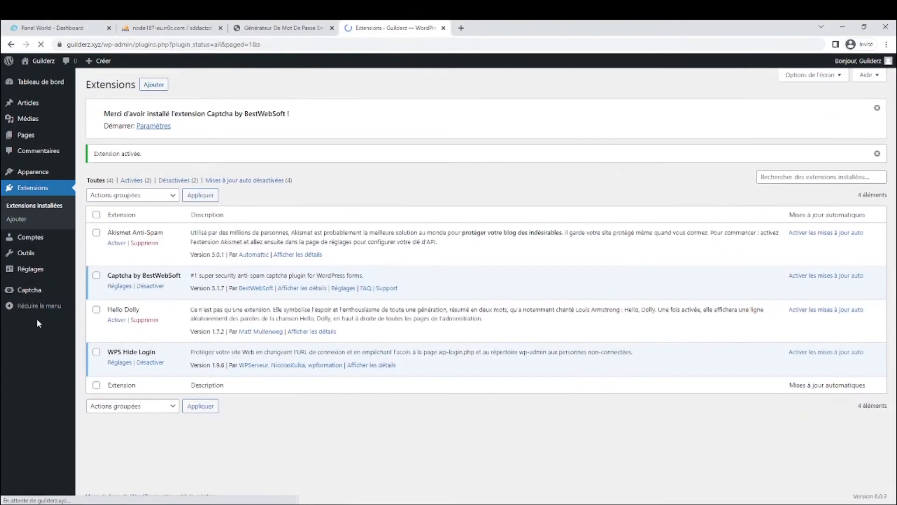
# In the Captcha by BestWebSoft settings, set the captcha type to Opérations arithmétiques and save the changes
pyautogui.click(120, 287)
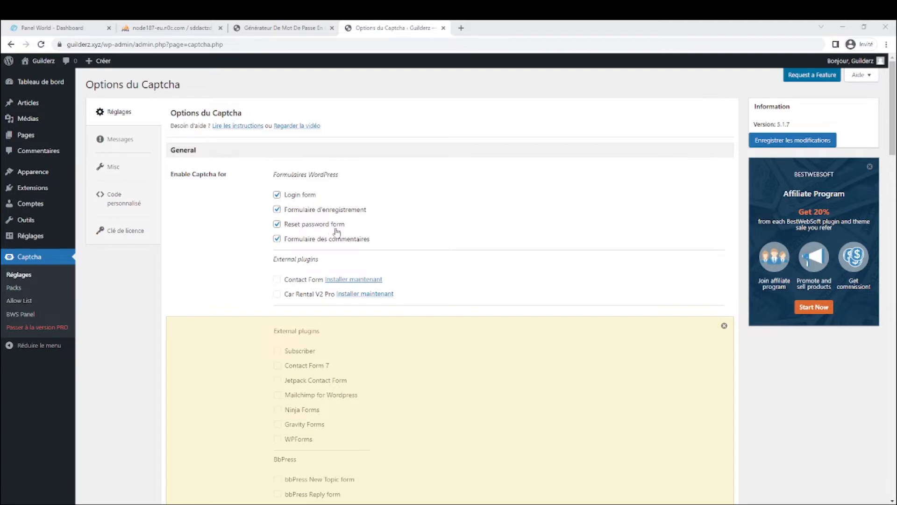
pyautogui.scroll(-15, 420, 327)
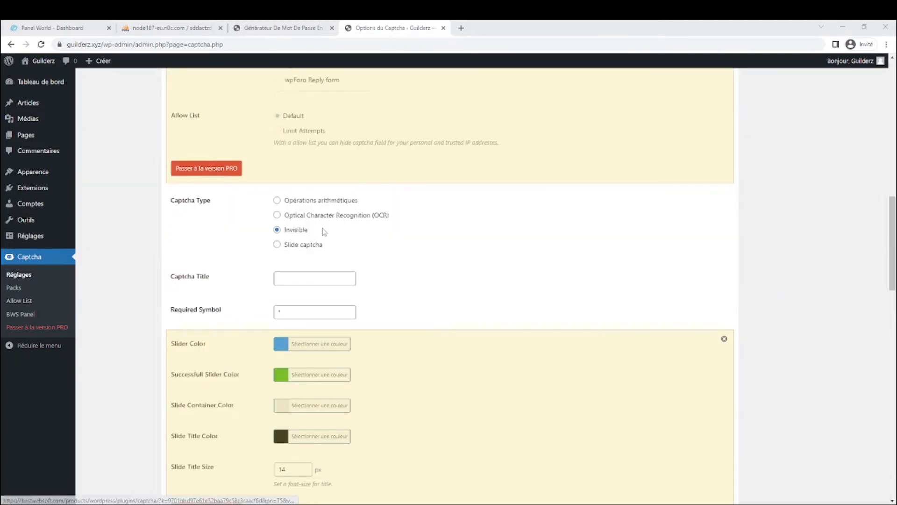
pyautogui.scroll(-2, 323, 231)
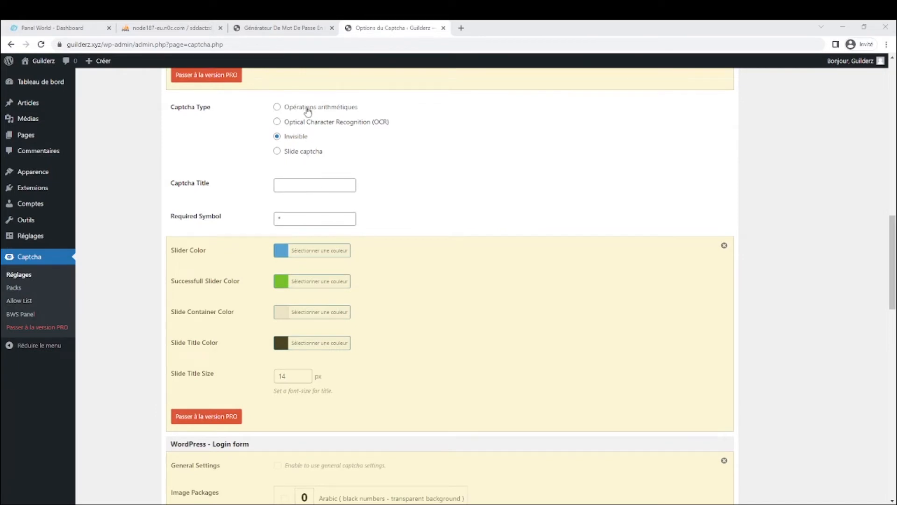
pyautogui.click(308, 110)
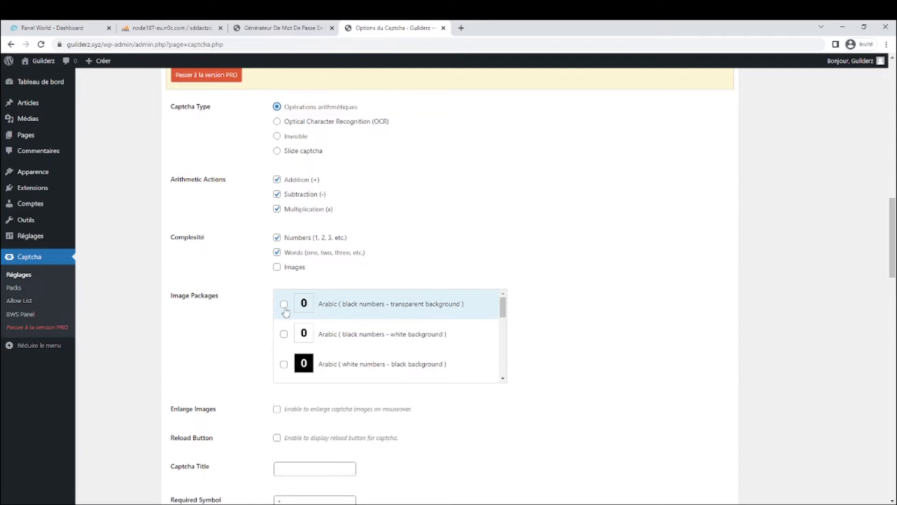
pyautogui.scroll(-5, 311, 319)
pyautogui.scroll(-5, 237, 367)
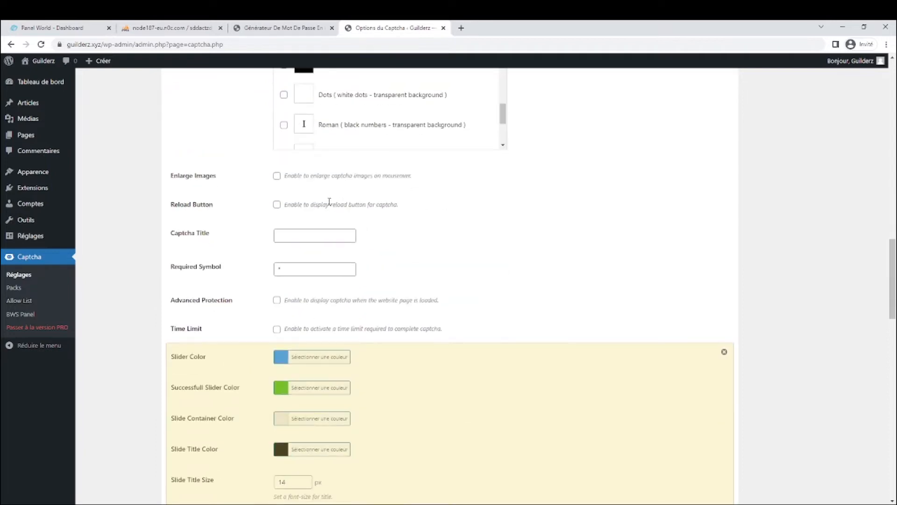
pyautogui.scroll(-9, 248, 327)
pyautogui.scroll(-13, 248, 321)
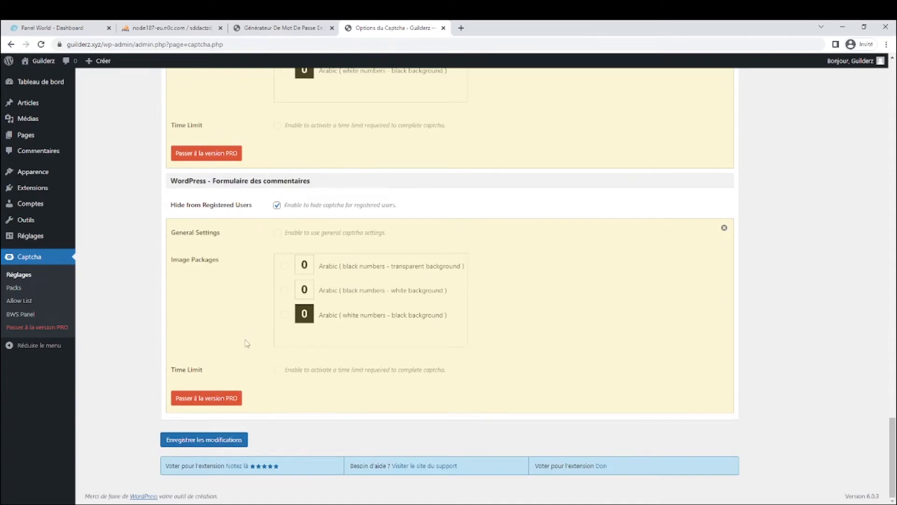
pyautogui.scroll(10, 271, 327)
pyautogui.scroll(-5, 280, 325)
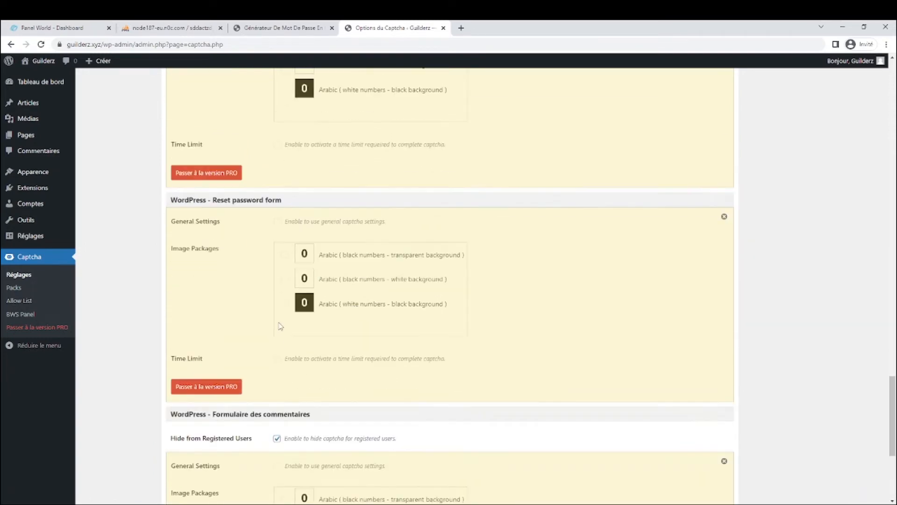
pyautogui.scroll(11, 259, 278)
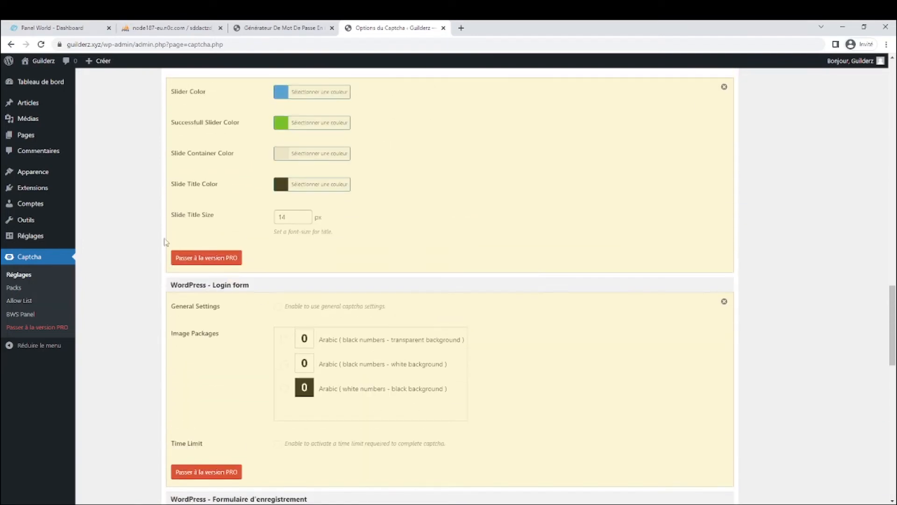
pyautogui.scroll(-10, 238, 285)
pyautogui.scroll(-4, 248, 367)
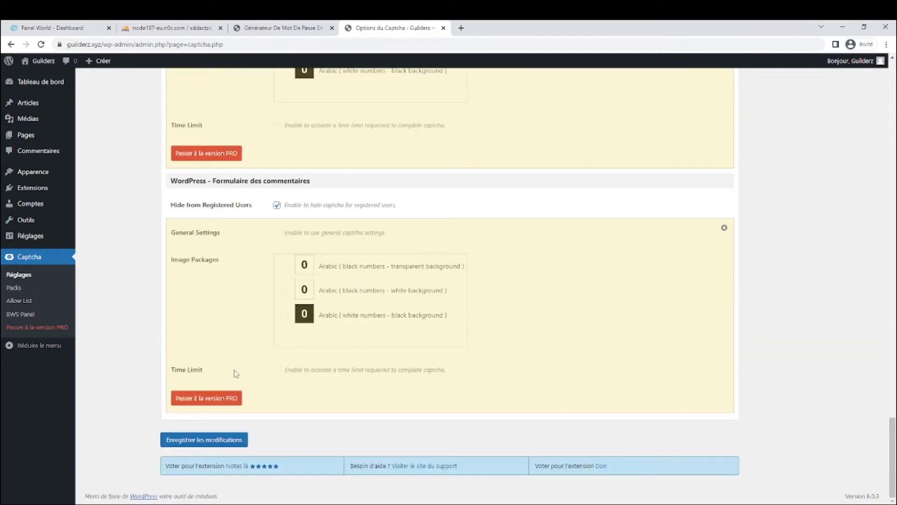
pyautogui.click(238, 440)
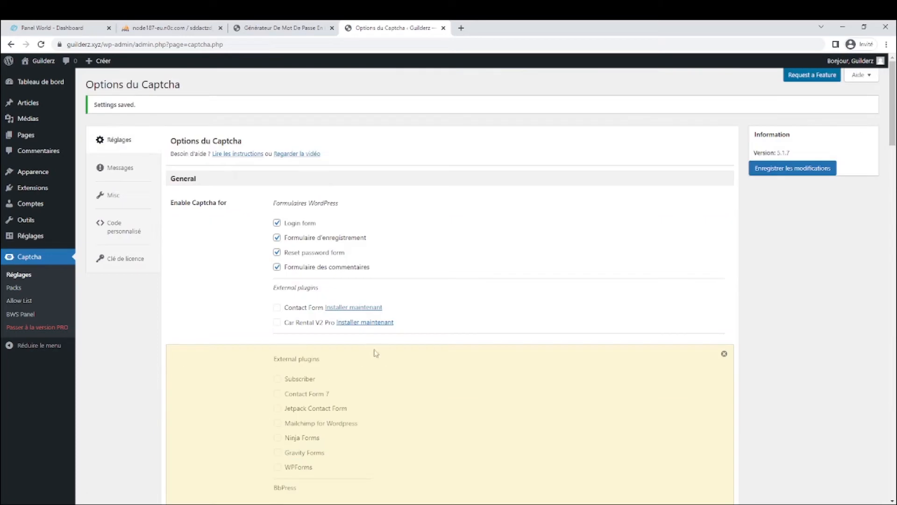
# Look through the Captcha plugin's licence key, Misc, custom code and Messages settings, and return to its main settings
pyautogui.click(125, 259)
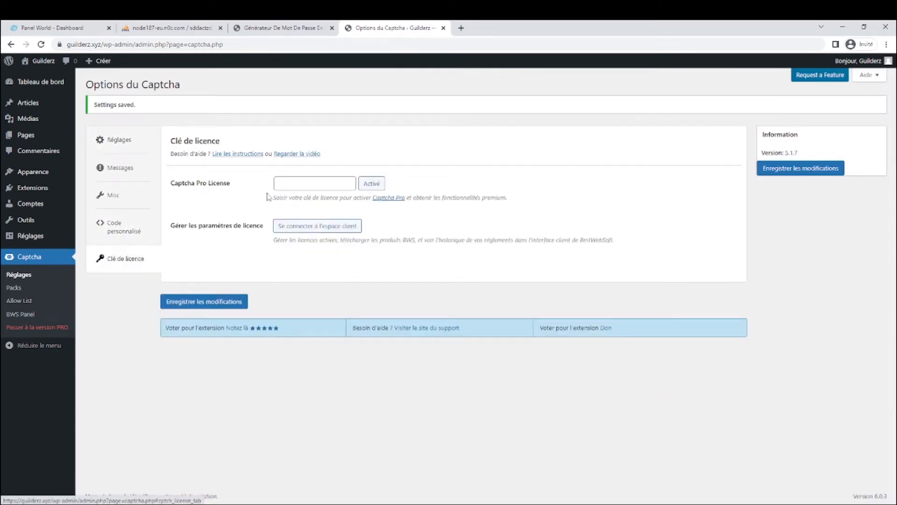
pyautogui.click(115, 195)
pyautogui.click(115, 229)
pyautogui.click(121, 168)
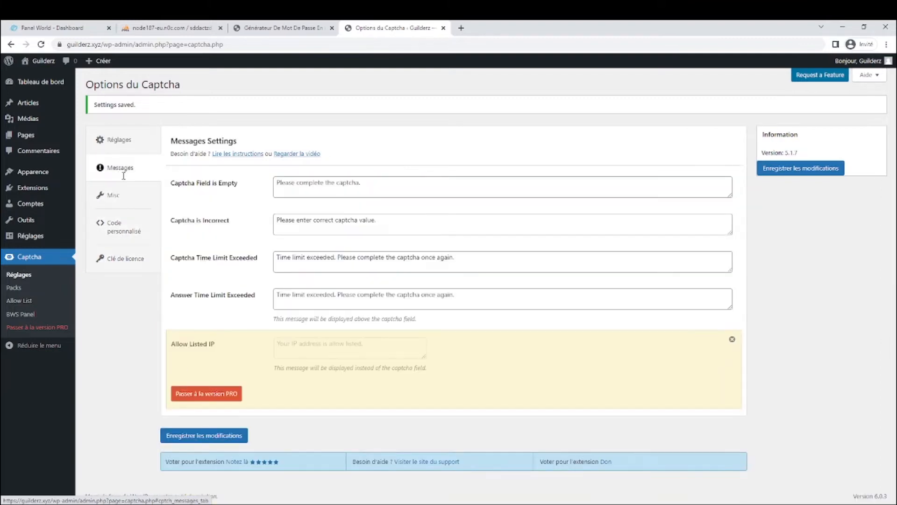
pyautogui.click(122, 143)
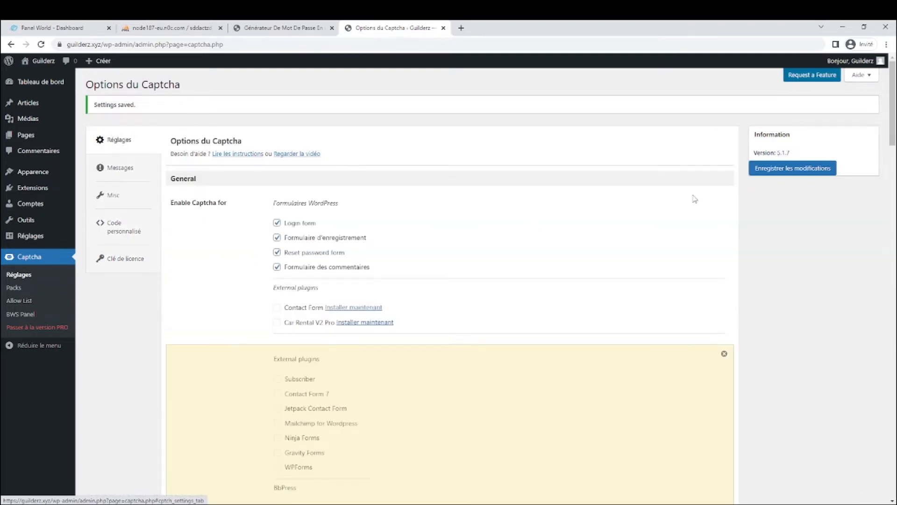
# Log out of the WordPress admin account to bring up the login form with its captcha
pyautogui.click(865, 64)
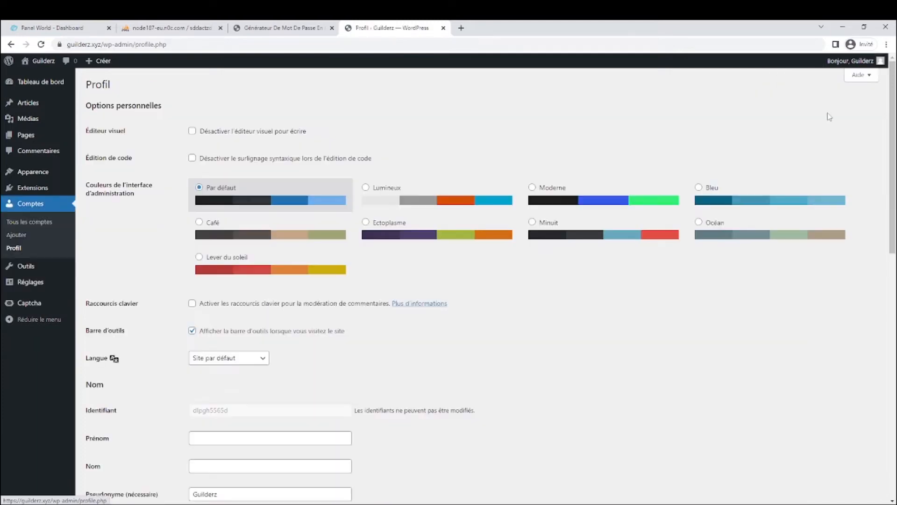
pyautogui.moveTo(855, 61)
pyautogui.click(841, 118)
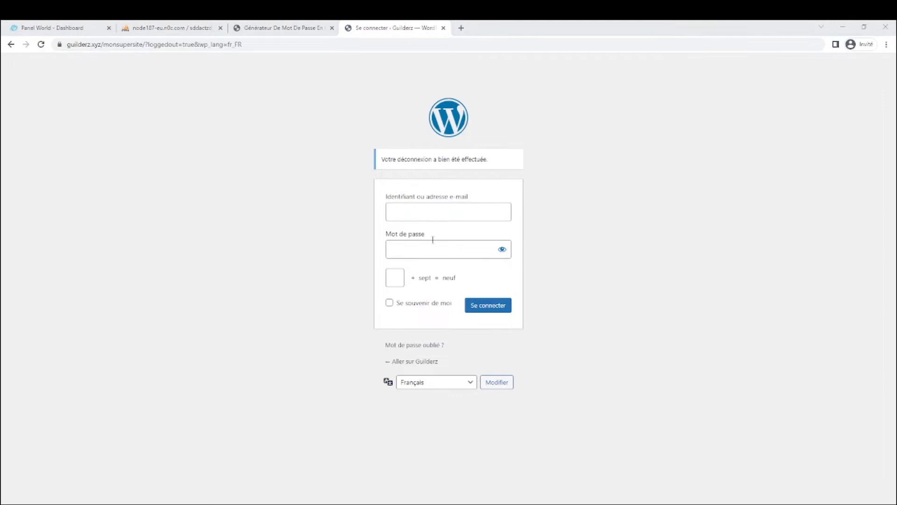
# Fill in the admin password and username from the Notepad logins file on the login form, and reveal the password
pyautogui.click(441, 206)
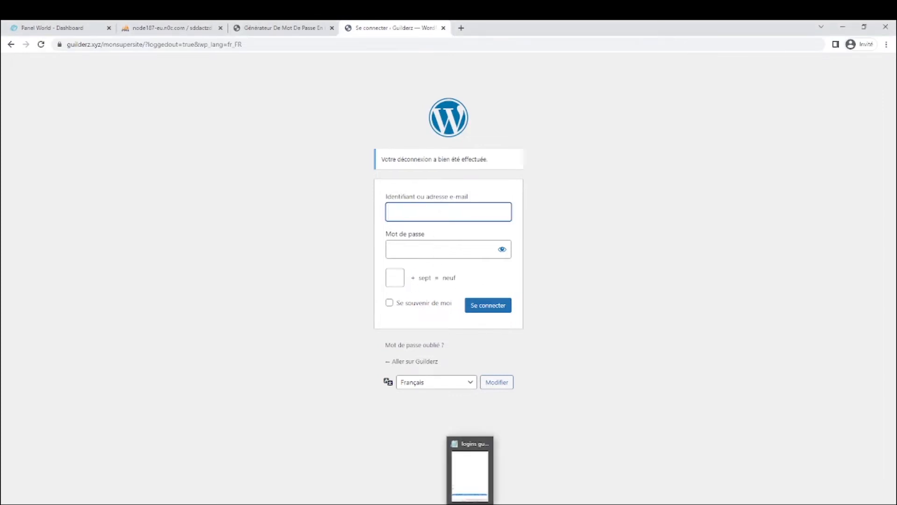
pyautogui.click(449, 484)
pyautogui.rightClick(132, 394)
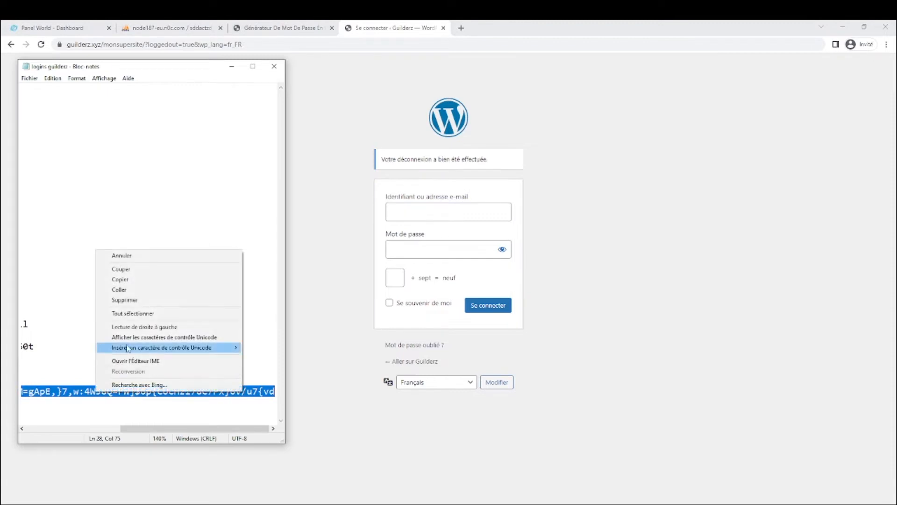
pyautogui.click(140, 279)
pyautogui.click(232, 66)
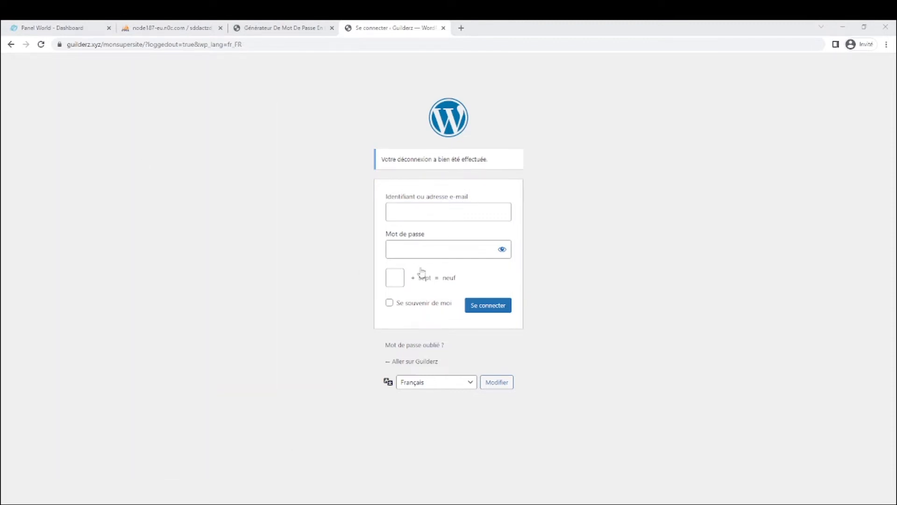
pyautogui.click(428, 243)
pyautogui.hotkey('ctrl', 'v')
pyautogui.hotkey('alt', 'Tab')
pyautogui.click(412, 212)
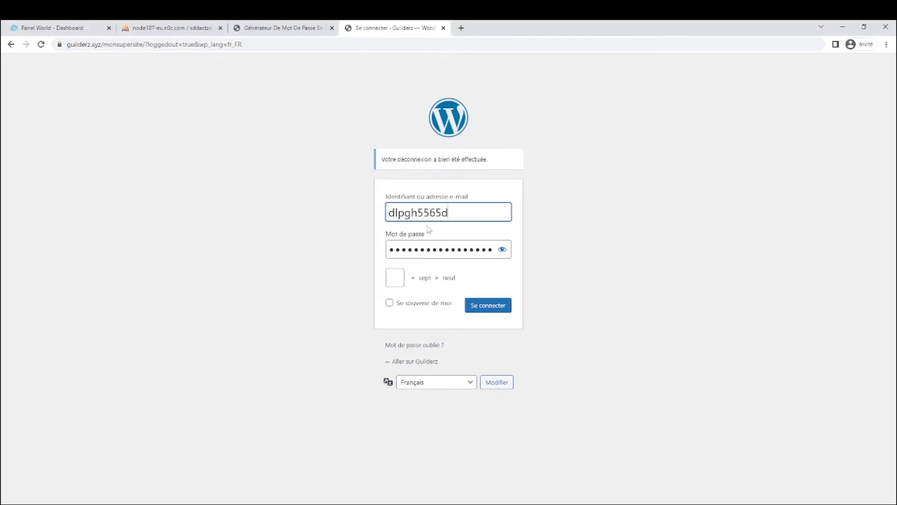
pyautogui.click(499, 250)
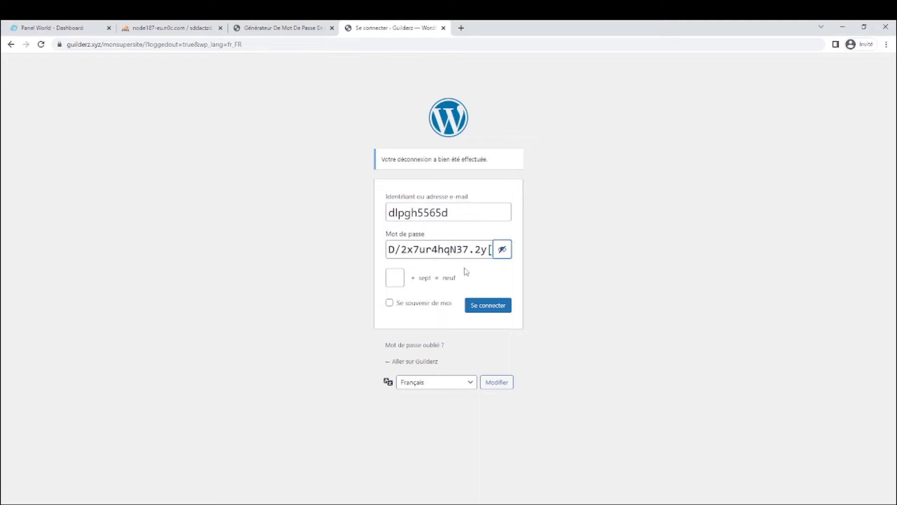
# Submit the login form with 8 as the captcha answer to test a wrong response
pyautogui.click(400, 276)
pyautogui.write('8')
pyautogui.press('Return')
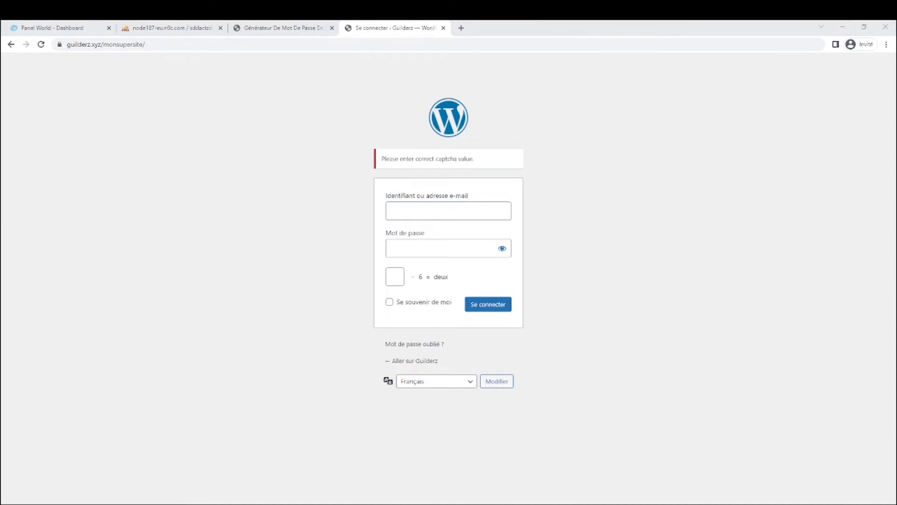
# Log in to WordPress with the admin username and password, entering 8 as the captcha answer
pyautogui.click(447, 213)
pyautogui.click(452, 248)
pyautogui.hotkey('ctrl', 'v')
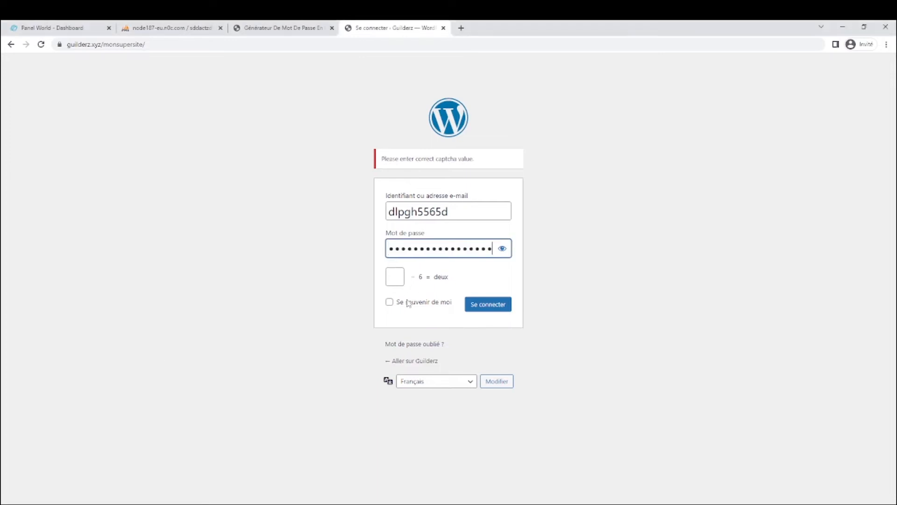
pyautogui.click(396, 276)
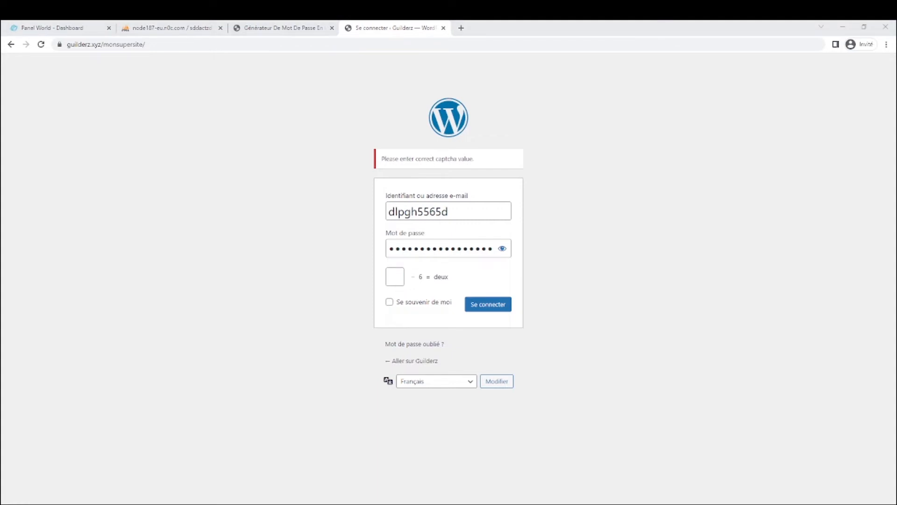
pyautogui.click(394, 279)
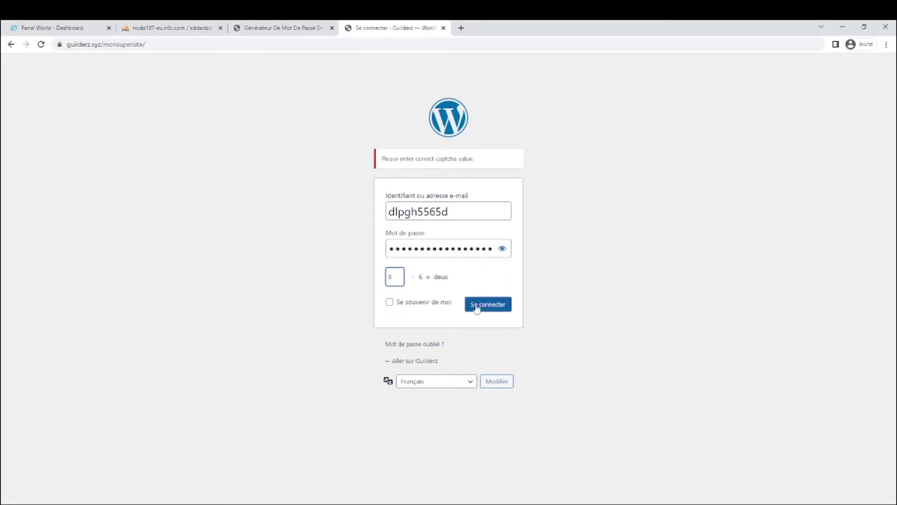
pyautogui.click(503, 307)
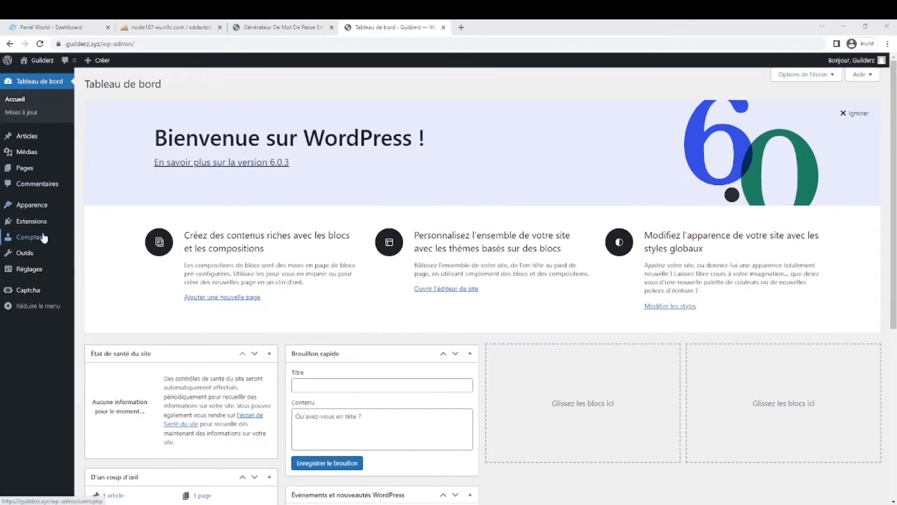
# Search the plugin directory for wordfence and install Wordfence Security – Firewall & Malware Scan
pyautogui.moveTo(45, 226)
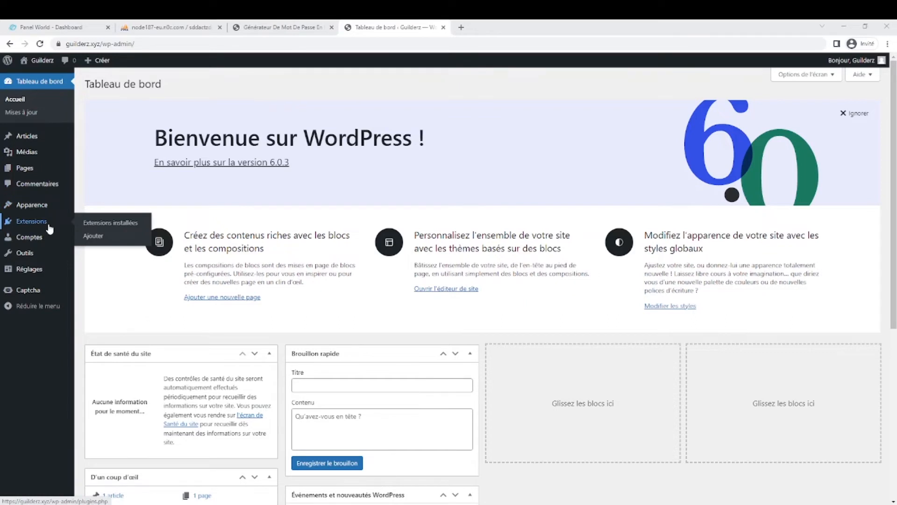
pyautogui.click(94, 237)
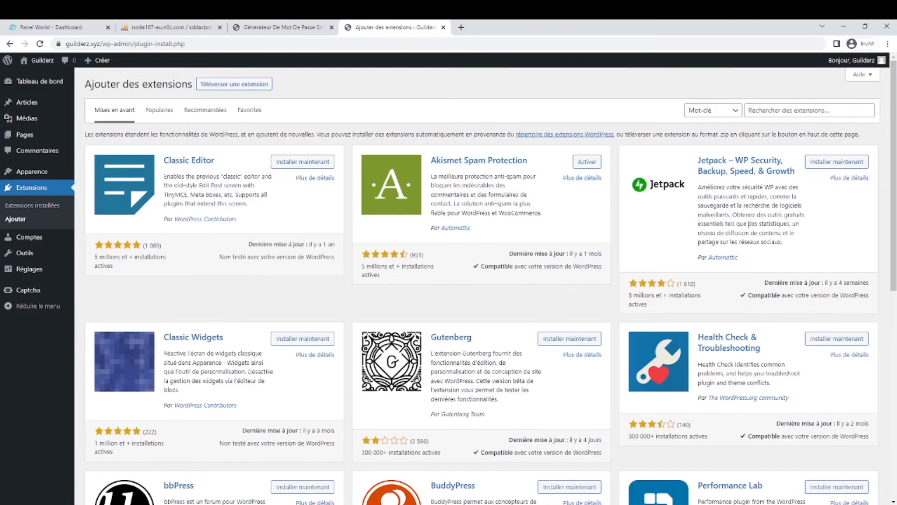
pyautogui.click(790, 109)
pyautogui.write('wo')
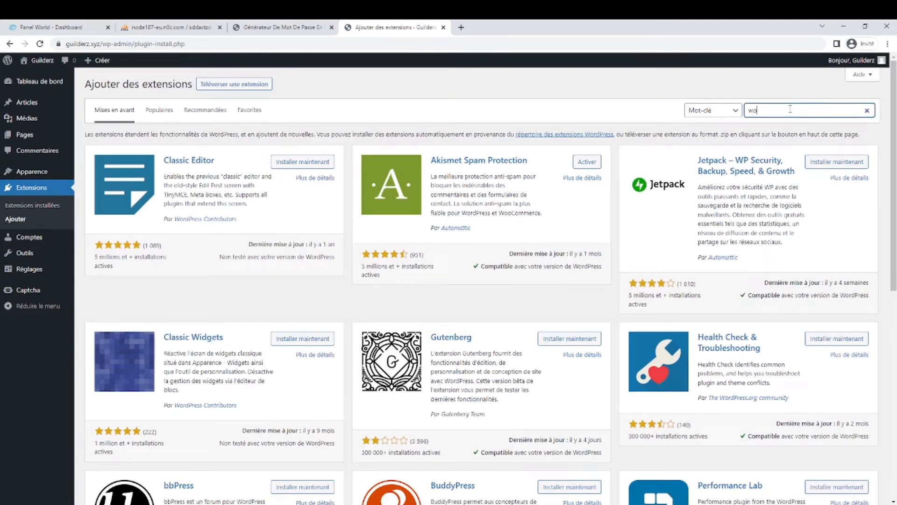
pyautogui.write('rdfence')
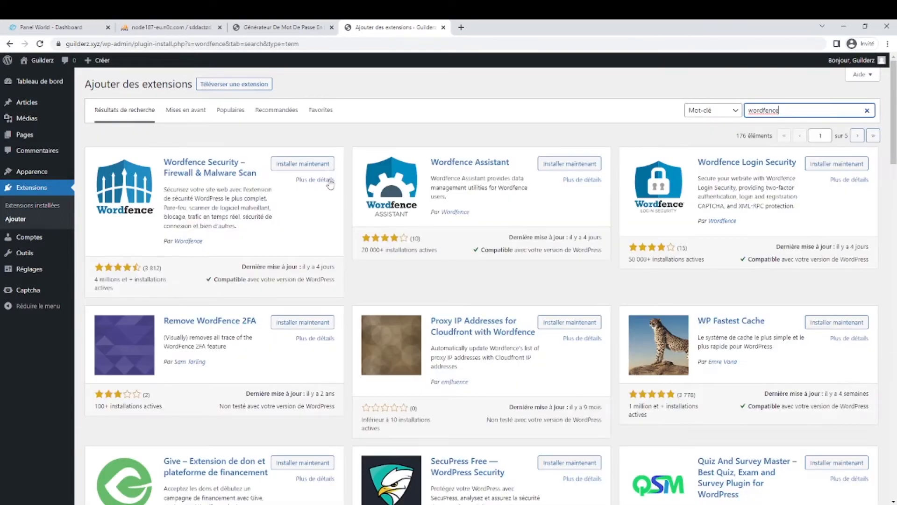
pyautogui.click(303, 164)
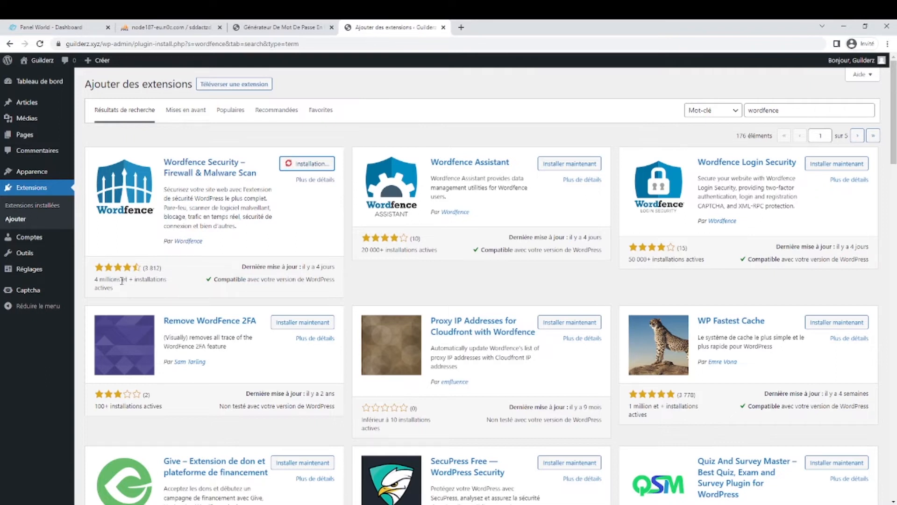
# Highlight Wordfence Security's active installation count and last update date, and activate the plugin
pyautogui.moveTo(113, 289); pyautogui.dragTo(96, 279)
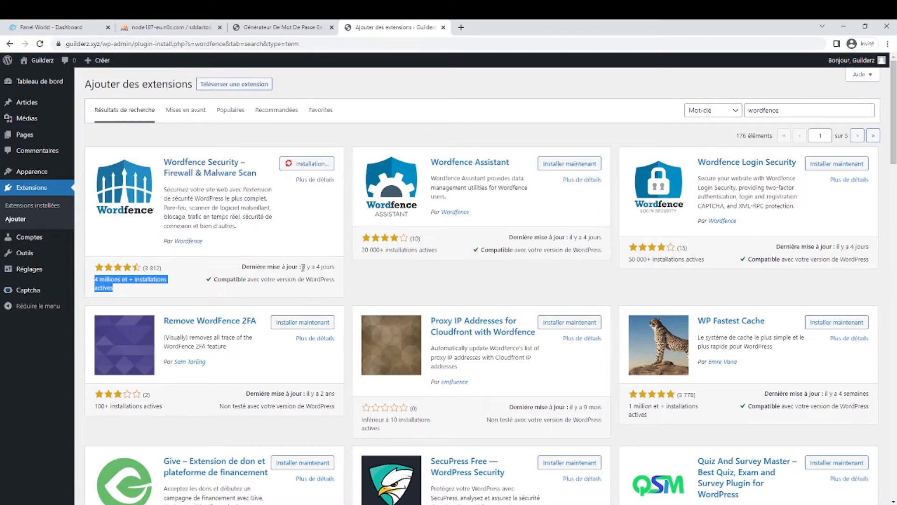
pyautogui.moveTo(302, 267); pyautogui.dragTo(330, 267)
pyautogui.click(234, 289)
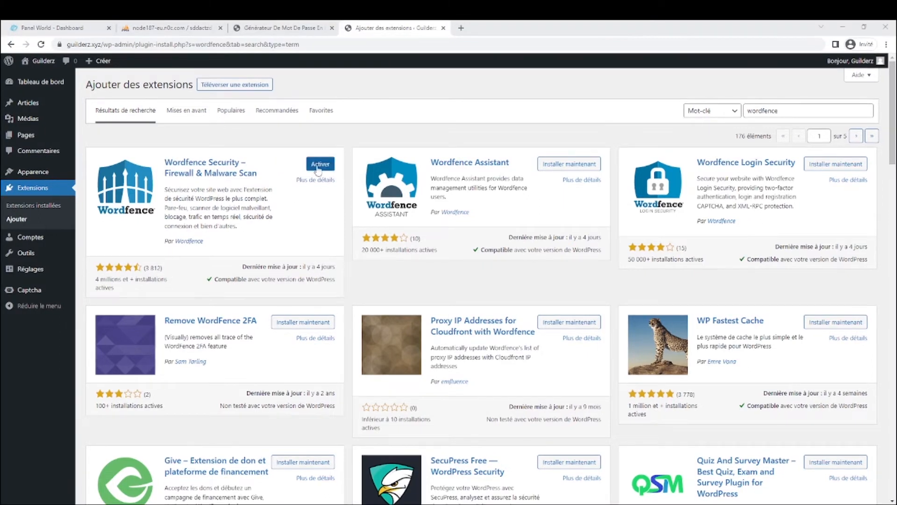
pyautogui.click(318, 167)
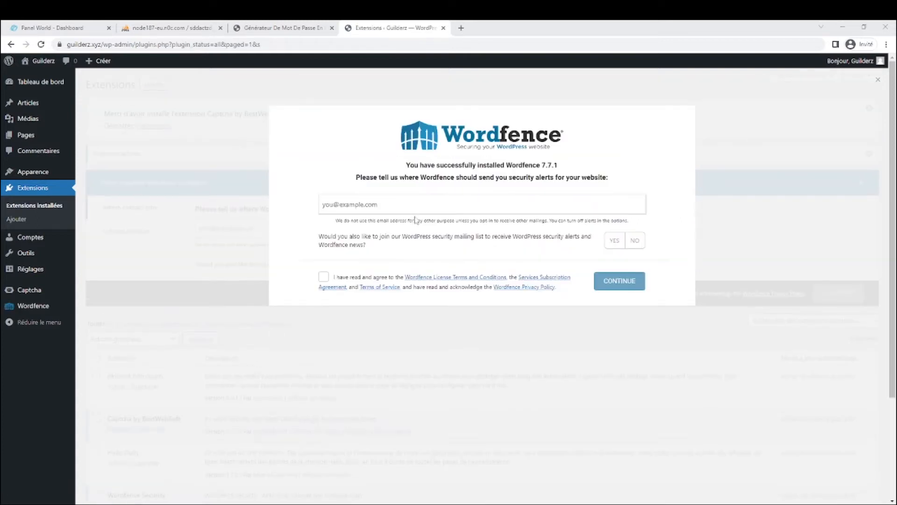
# Complete the Wordfence setup with the alert e-mail address, decline the mailing list, accept the terms and skip the premium licence
pyautogui.click(423, 210)
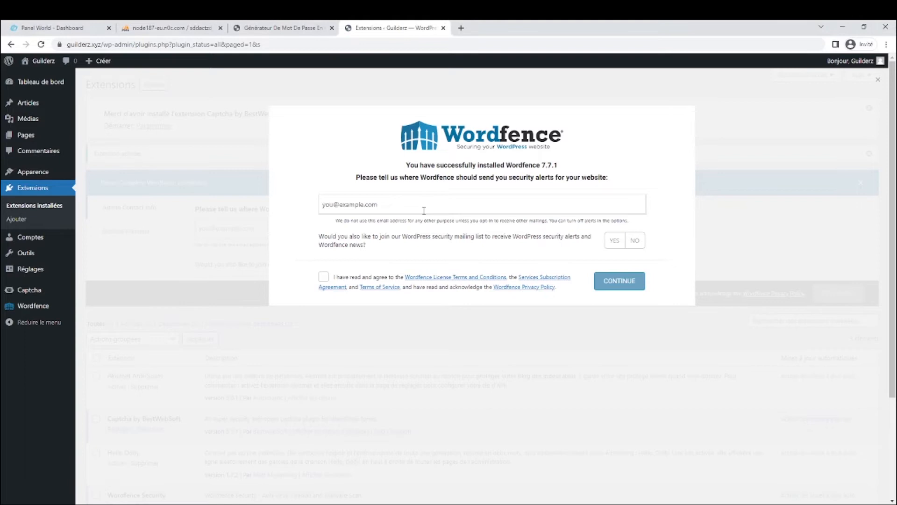
pyautogui.click(634, 242)
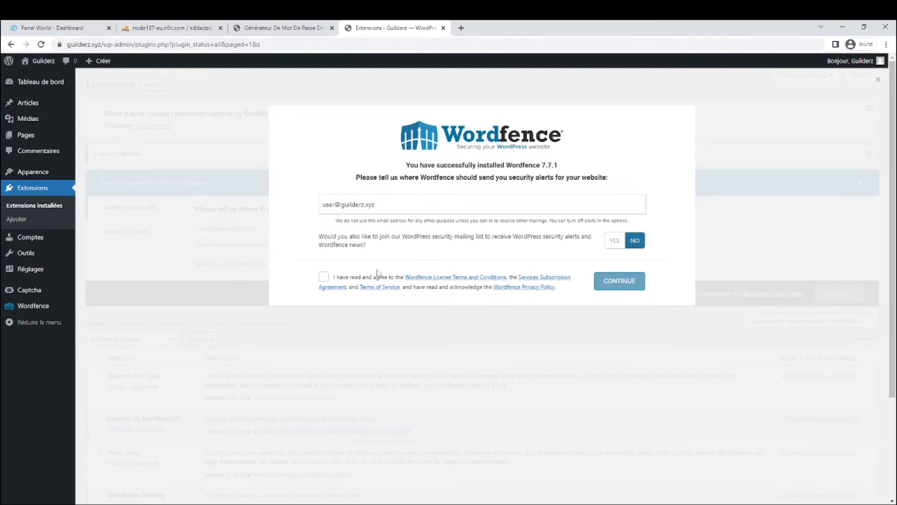
pyautogui.click(324, 278)
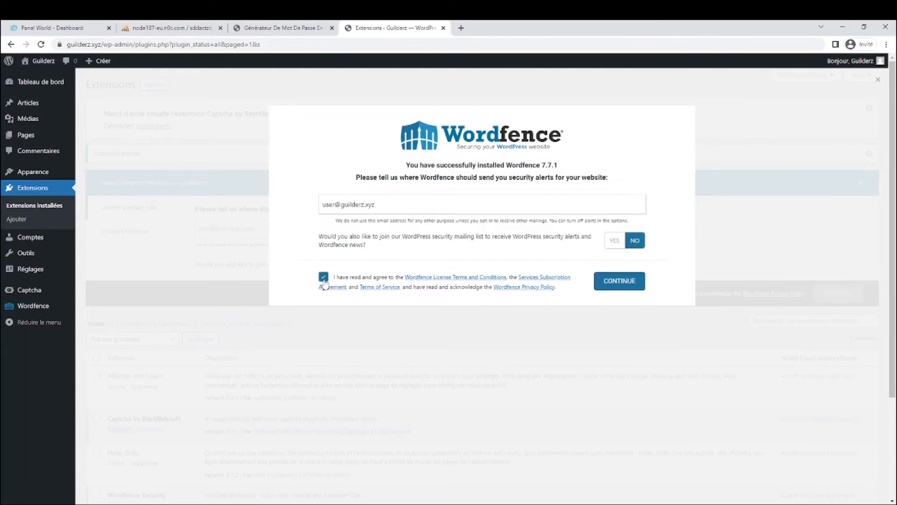
pyautogui.click(602, 286)
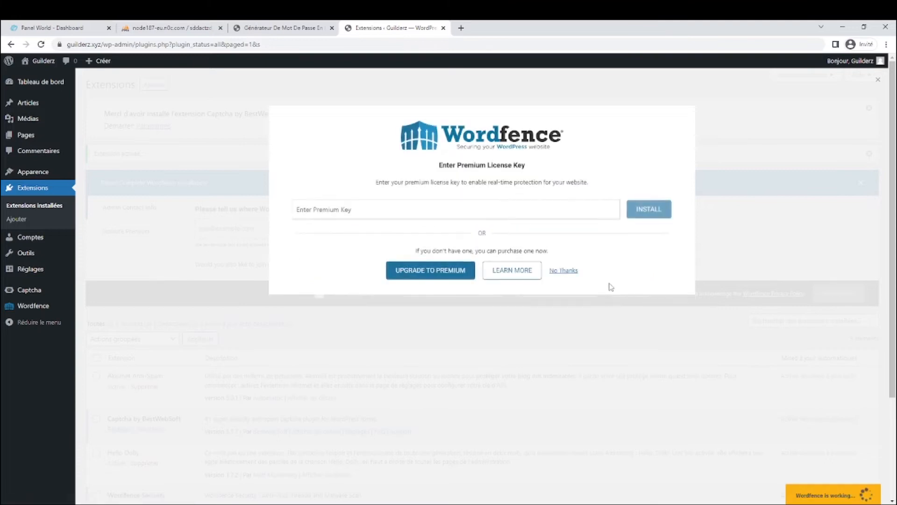
pyautogui.click(565, 270)
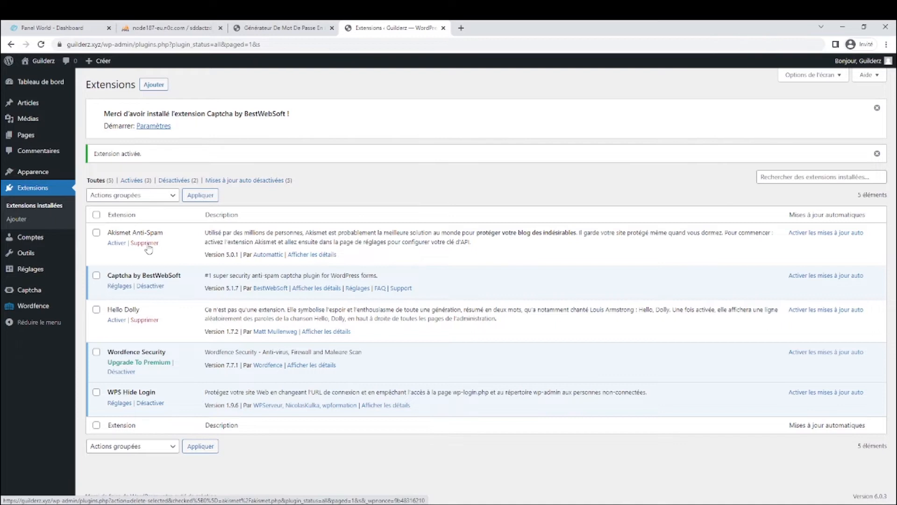
# Delete the inactive Akismet Anti-Spam and Hello Dolly plugins, confirming both deletions
pyautogui.click(148, 246)
pyautogui.click(488, 100)
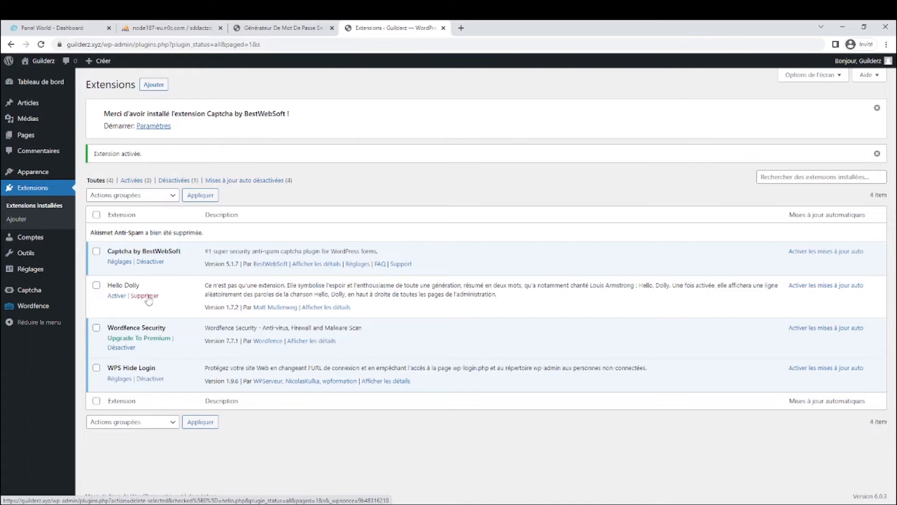
pyautogui.click(150, 295)
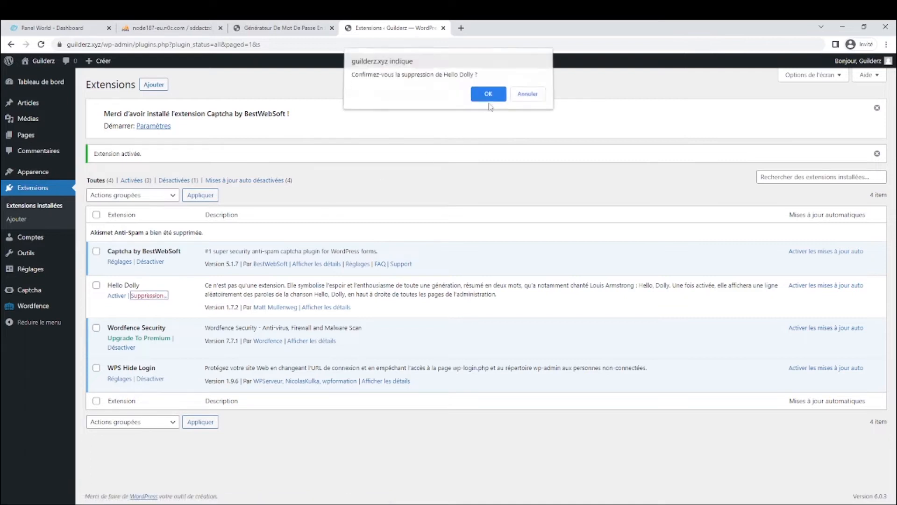
pyautogui.click(488, 101)
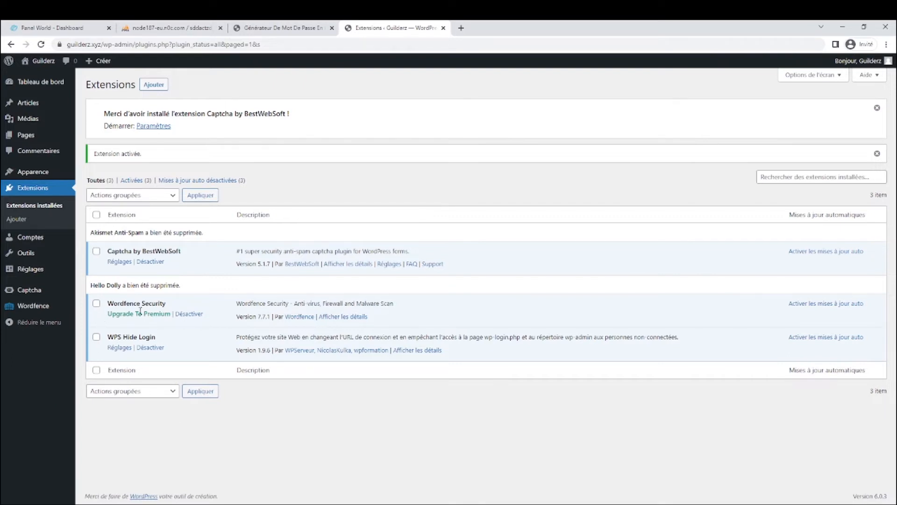
# Open Wordfence's All Options page, enable auto-update and dismiss the firewall optimization notice
pyautogui.moveTo(42, 308)
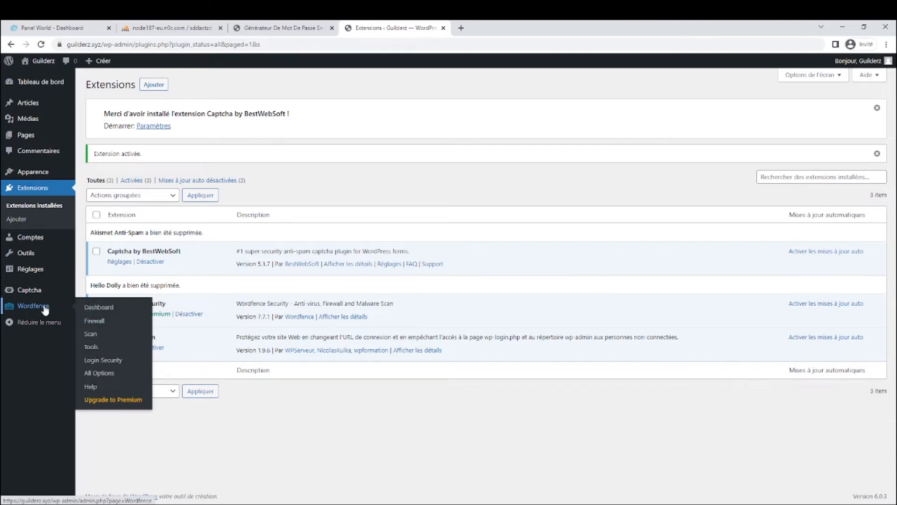
pyautogui.click(98, 374)
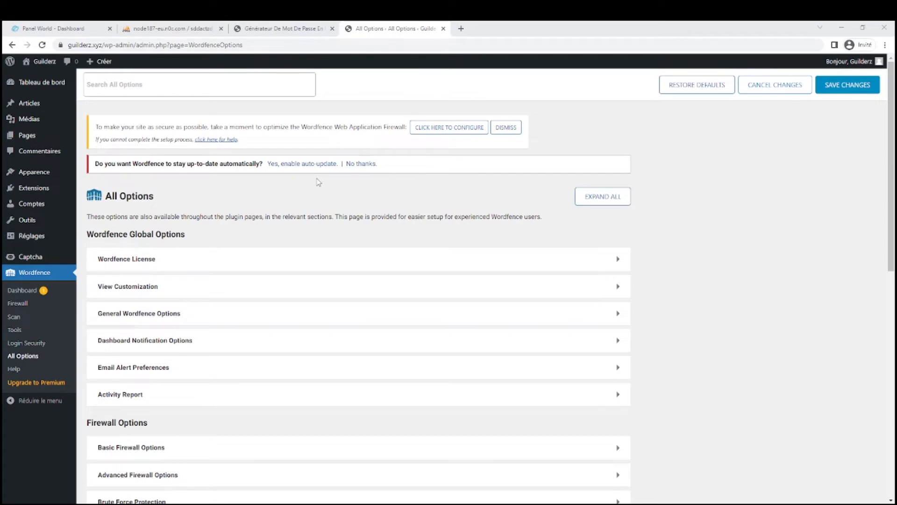
pyautogui.click(309, 163)
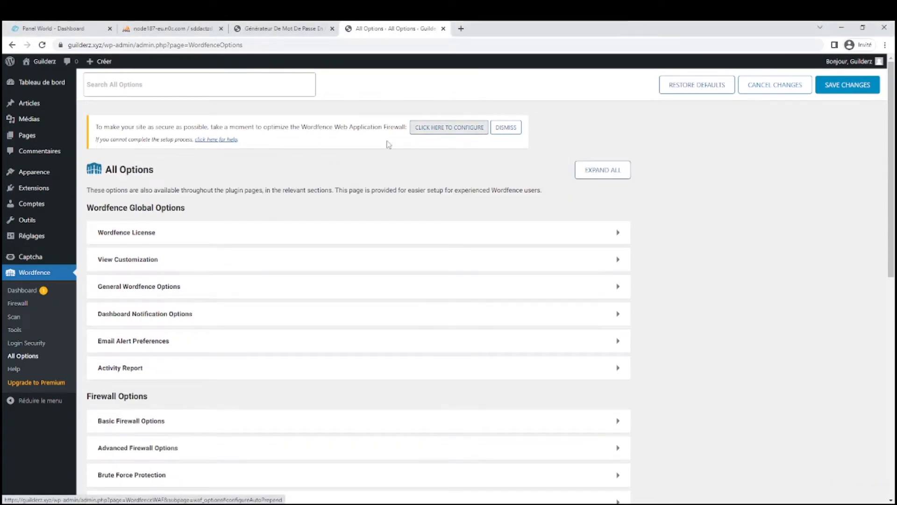
pyautogui.click(498, 131)
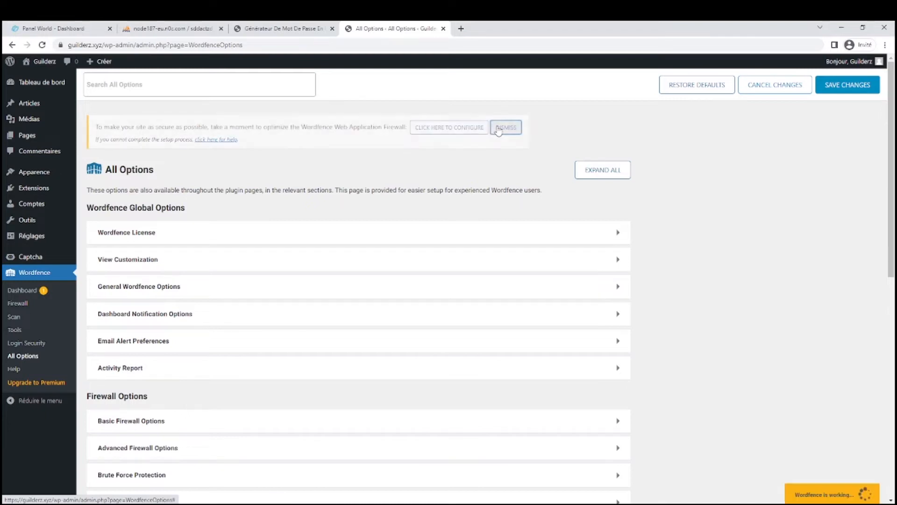
# Inspect the licence key in the Wordfence License section and collapse the section
pyautogui.click(443, 186)
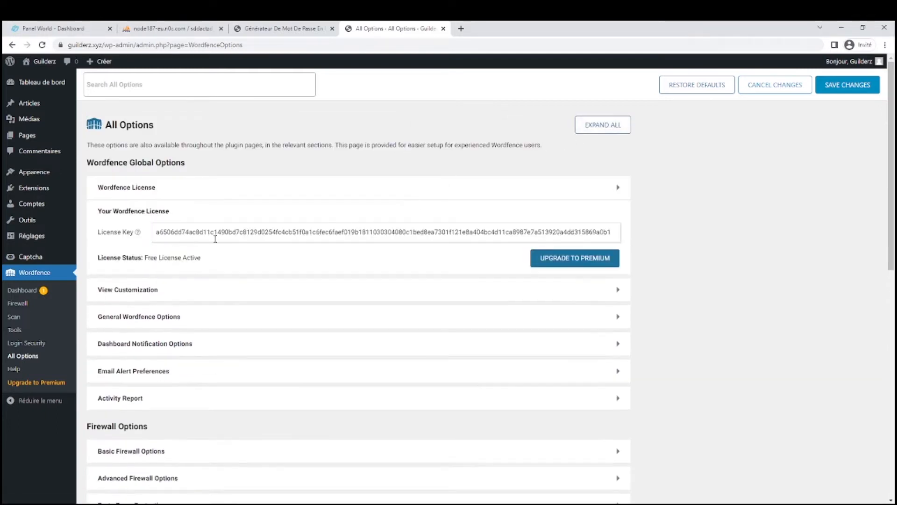
pyautogui.moveTo(156, 232); pyautogui.dragTo(604, 232)
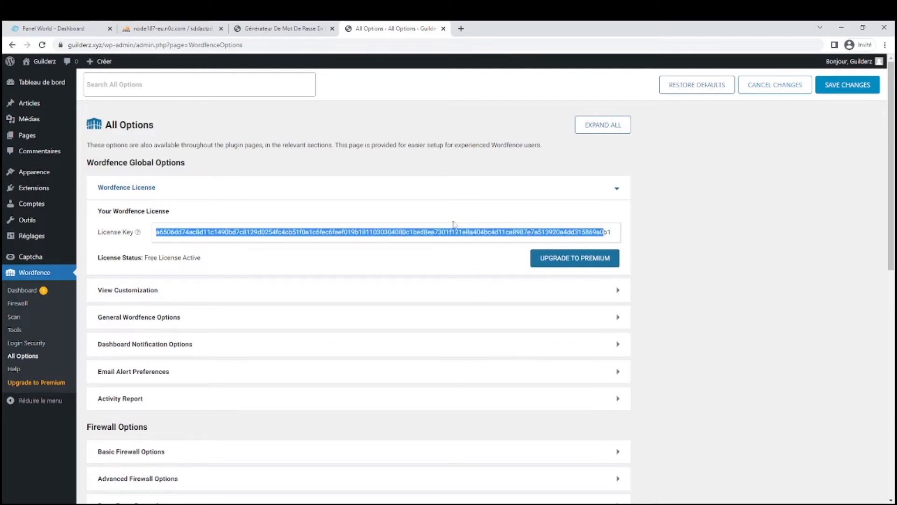
pyautogui.click(557, 194)
# Enable display of the "Blocking" and "Live Traffic" menu items in Wordfence's View Customization options
pyautogui.click(503, 216)
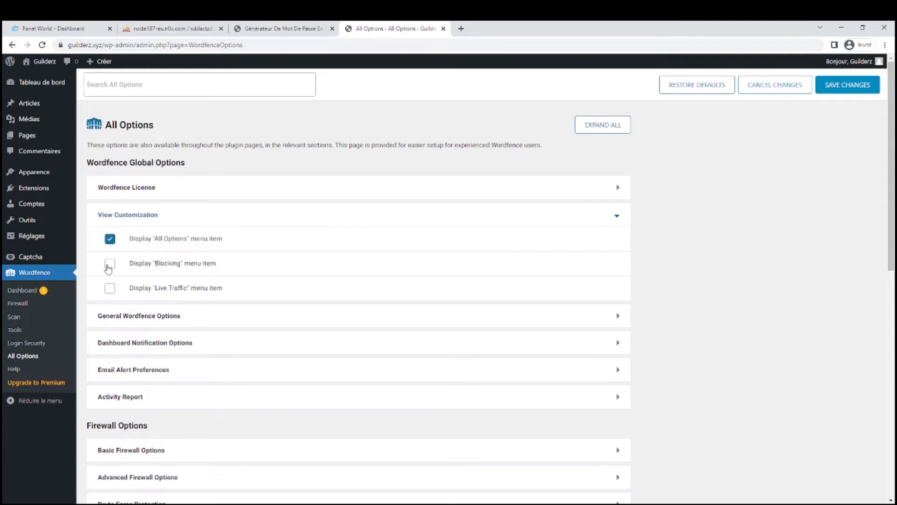
pyautogui.click(109, 265)
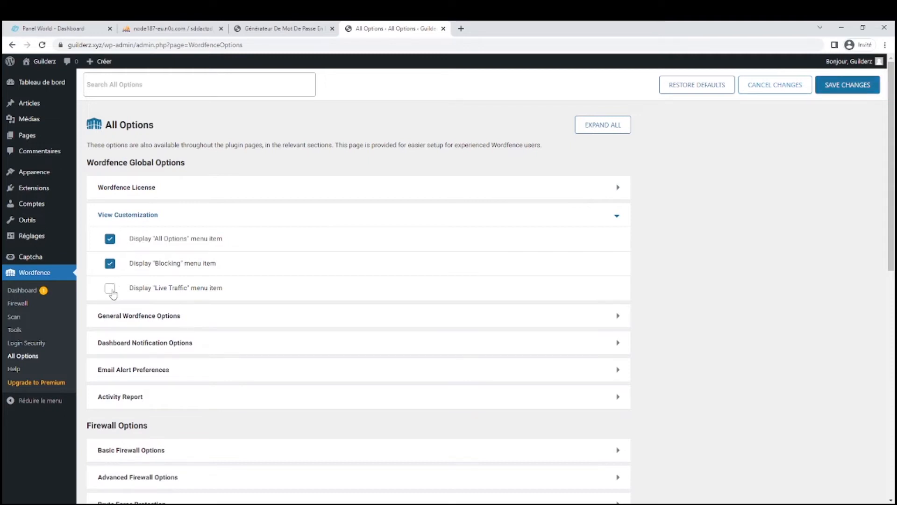
pyautogui.click(111, 289)
# Turn on automatic Wordfence updates for new version releases in the General Wordfence Options
pyautogui.click(135, 316)
pyautogui.scroll(-2, 218, 345)
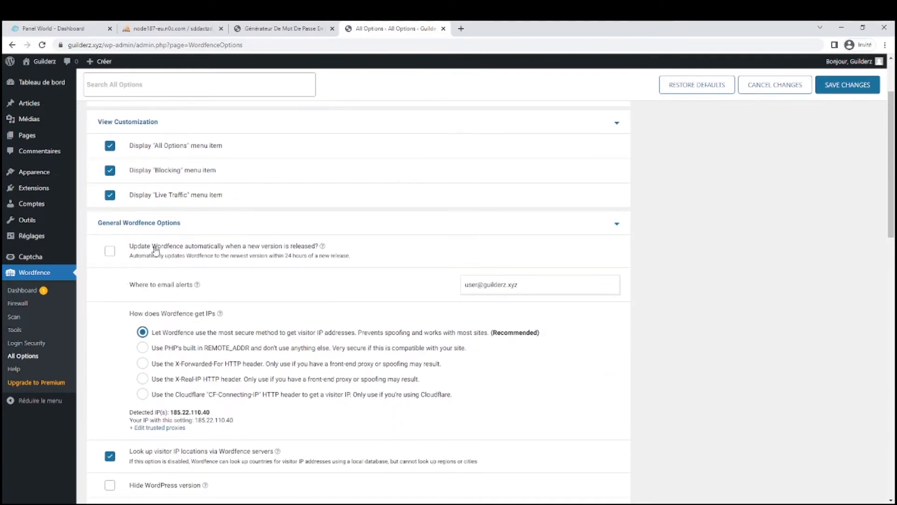
pyautogui.click(156, 249)
# Read the online help for "How does Wordfence get IPs", close it, and highlight the Cloudflare "CF-Connecting-IP" option text
pyautogui.scroll(-2, 358, 299)
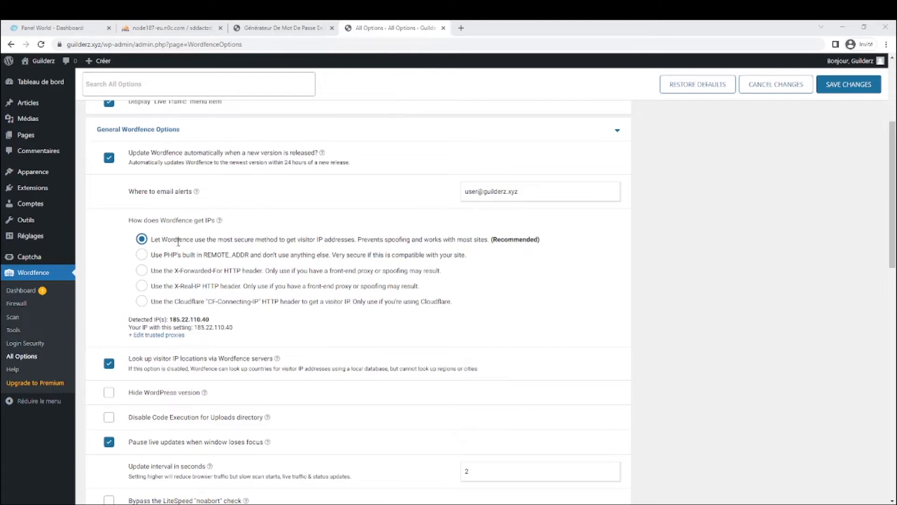
pyautogui.rightClick(220, 221)
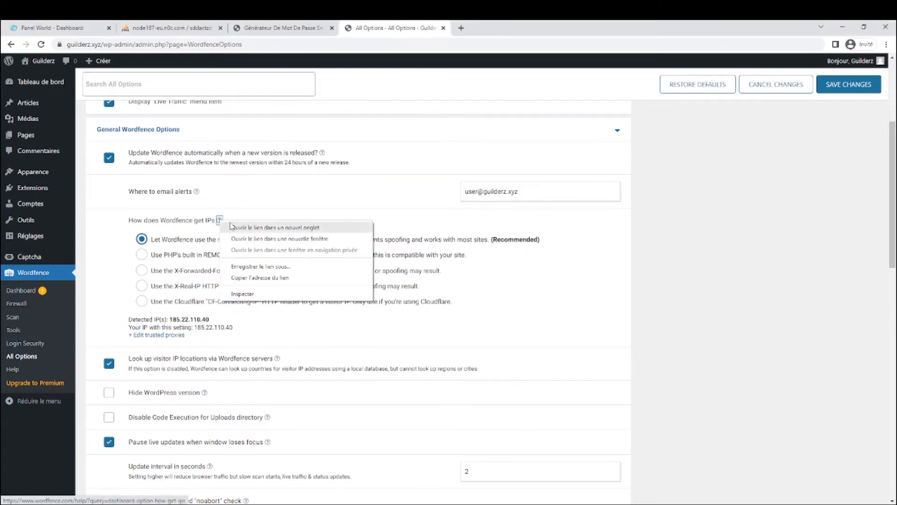
pyautogui.click(241, 229)
pyautogui.click(490, 32)
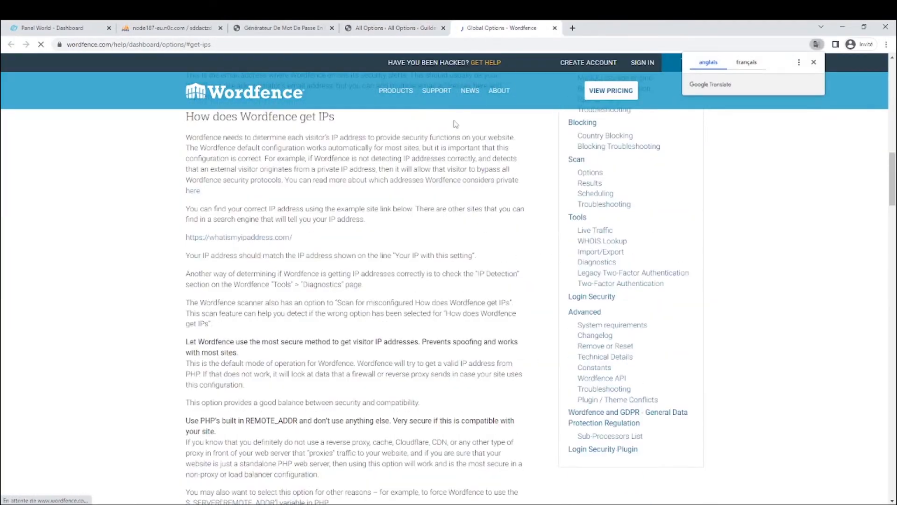
pyautogui.scroll(-10, 433, 233)
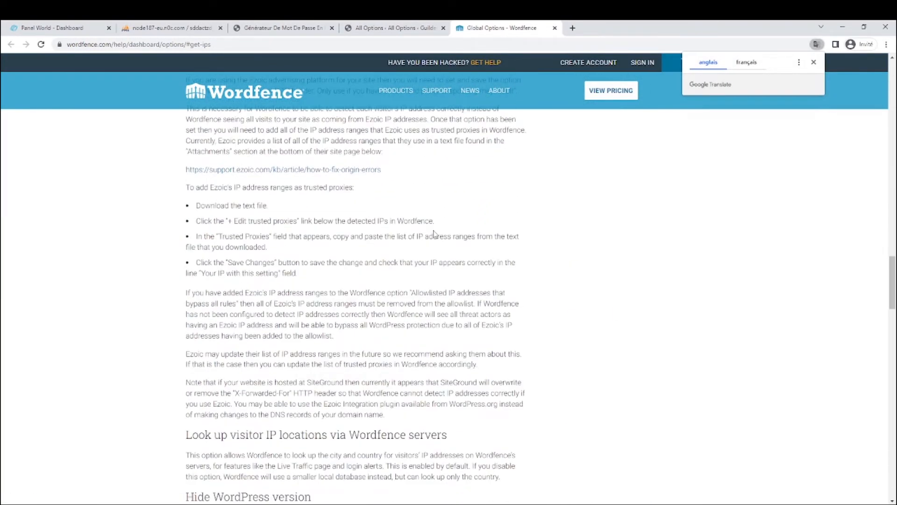
pyautogui.scroll(-5, 434, 233)
pyautogui.click(554, 28)
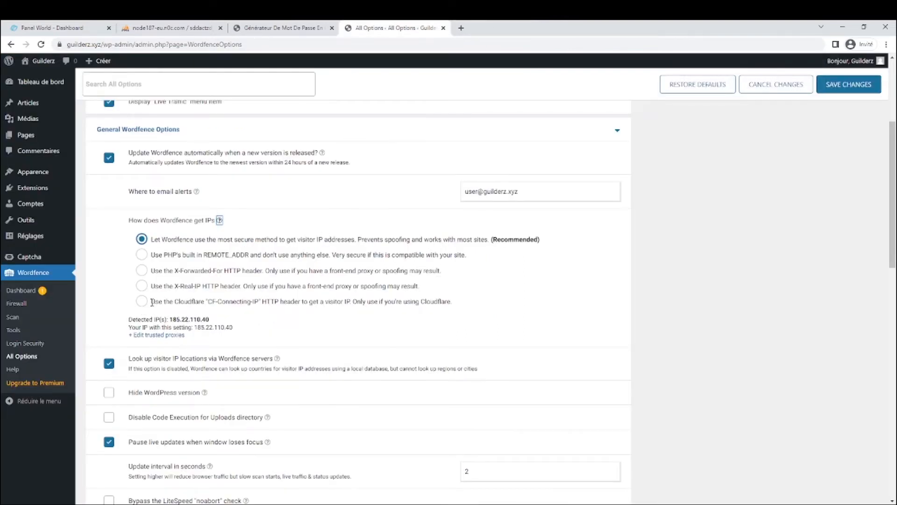
pyautogui.moveTo(152, 303); pyautogui.dragTo(264, 303)
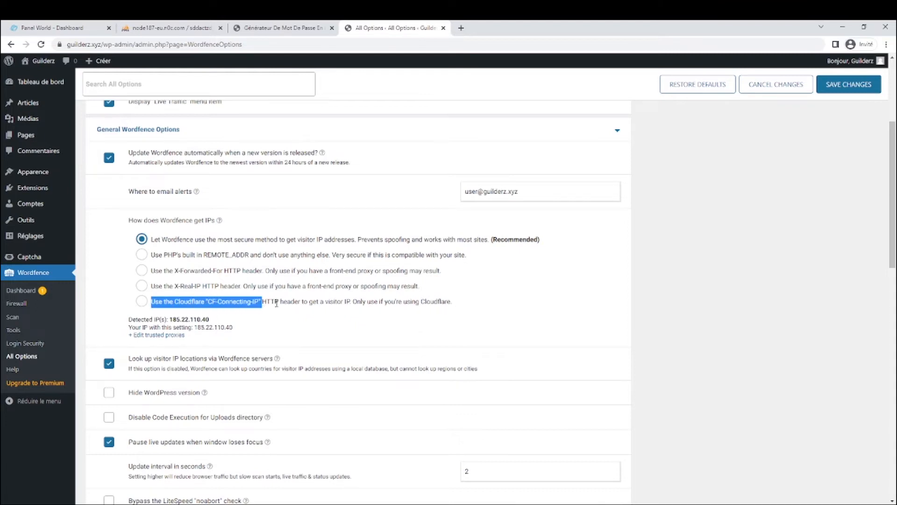
pyautogui.moveTo(278, 303); pyautogui.dragTo(276, 303)
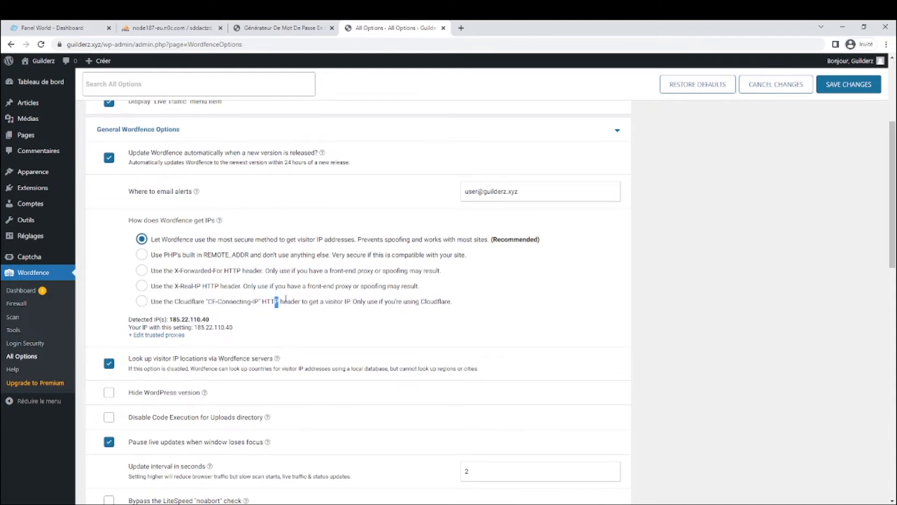
pyautogui.rightClick(286, 298)
pyautogui.click(282, 291)
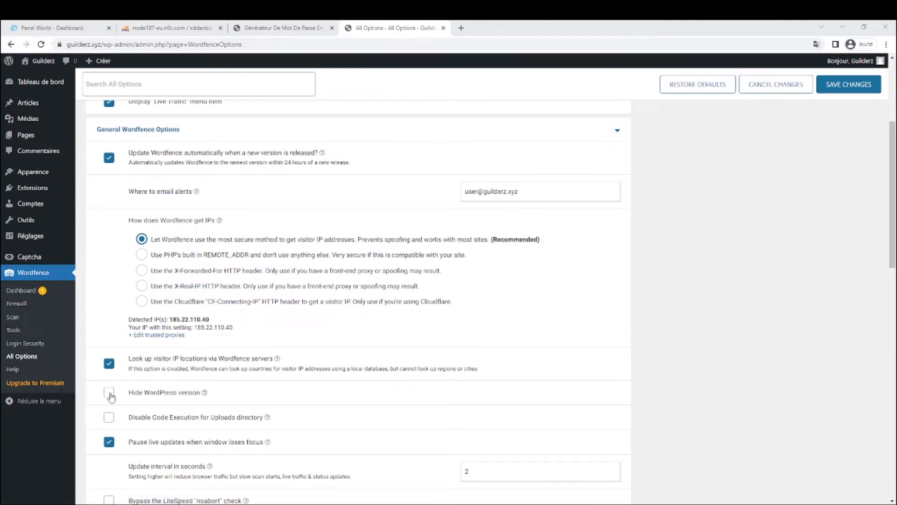
# Enable hiding the WordPress version, disabling code execution in the uploads directory, and deleting Wordfence tables and data on deactivation
pyautogui.click(110, 394)
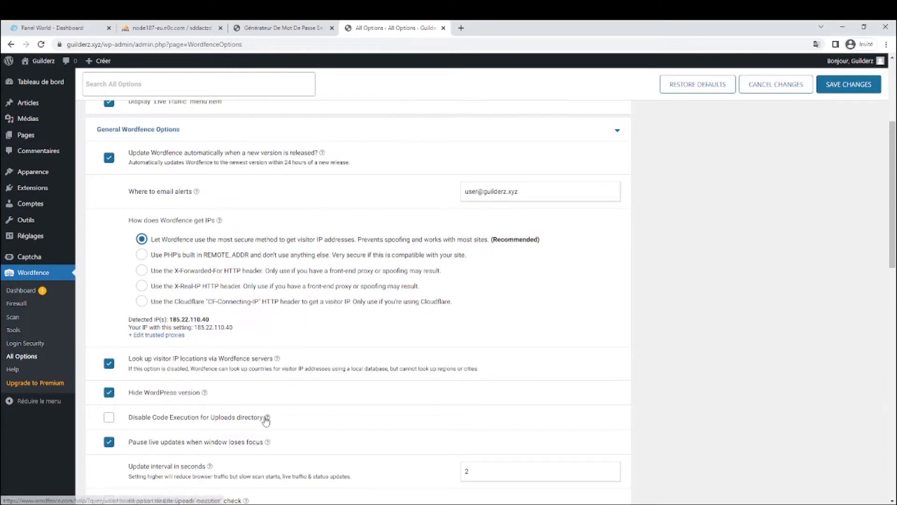
pyautogui.click(108, 419)
pyautogui.scroll(-6, 140, 402)
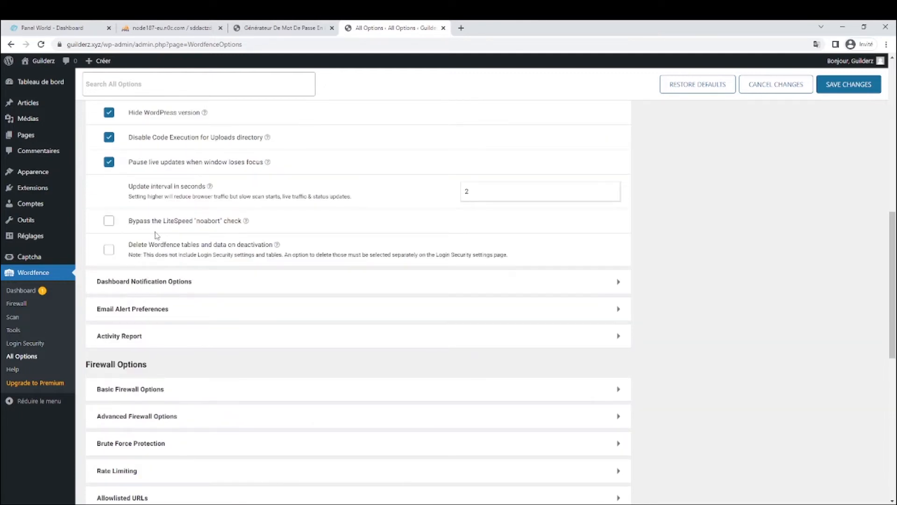
pyautogui.click(109, 251)
# Expand the Dashboard Notification Options and Email Alert Preferences, and set the minimum severity for scan result alerts to Medium
pyautogui.click(140, 286)
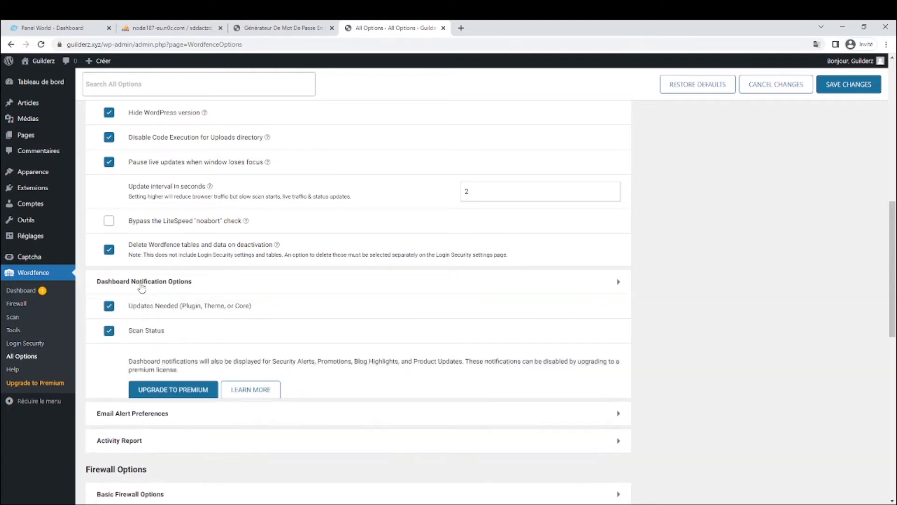
pyautogui.scroll(-2, 153, 334)
pyautogui.scroll(-3, 153, 333)
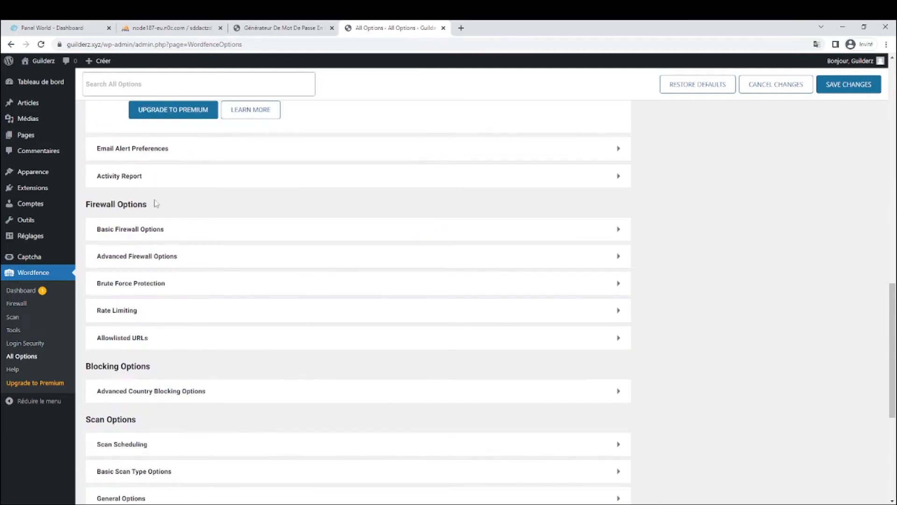
pyautogui.click(149, 150)
pyautogui.scroll(-1, 150, 241)
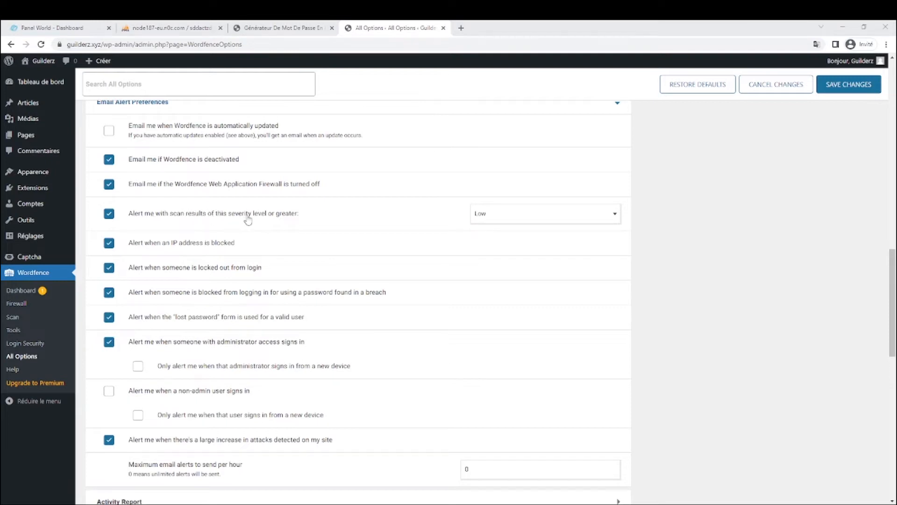
pyautogui.click(489, 215)
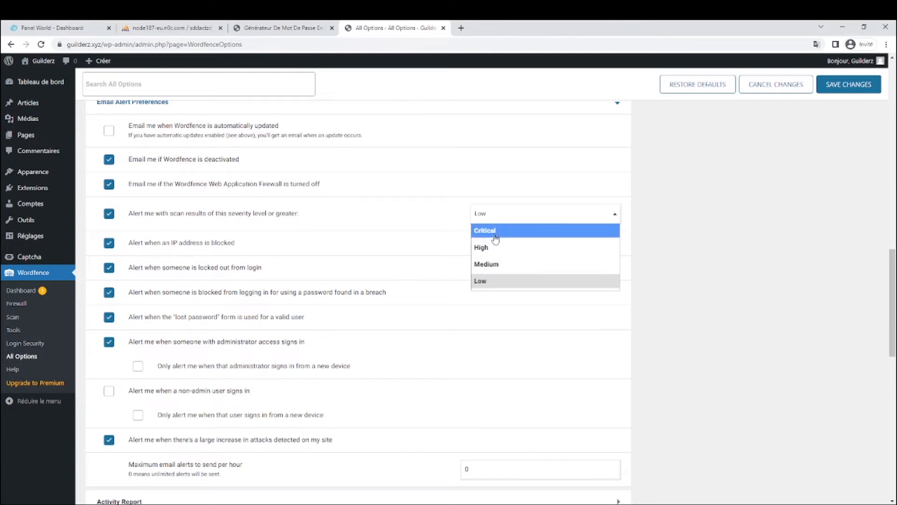
pyautogui.click(503, 267)
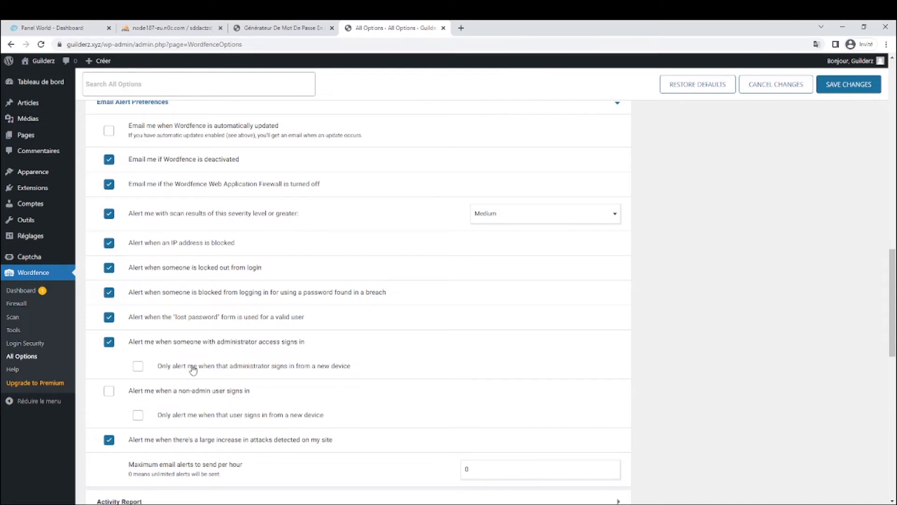
# Limit administrator sign-in email alerts to sign-ins from a new device
pyautogui.moveTo(193, 369); pyautogui.dragTo(361, 374)
pyautogui.click(361, 374)
pyautogui.click(140, 368)
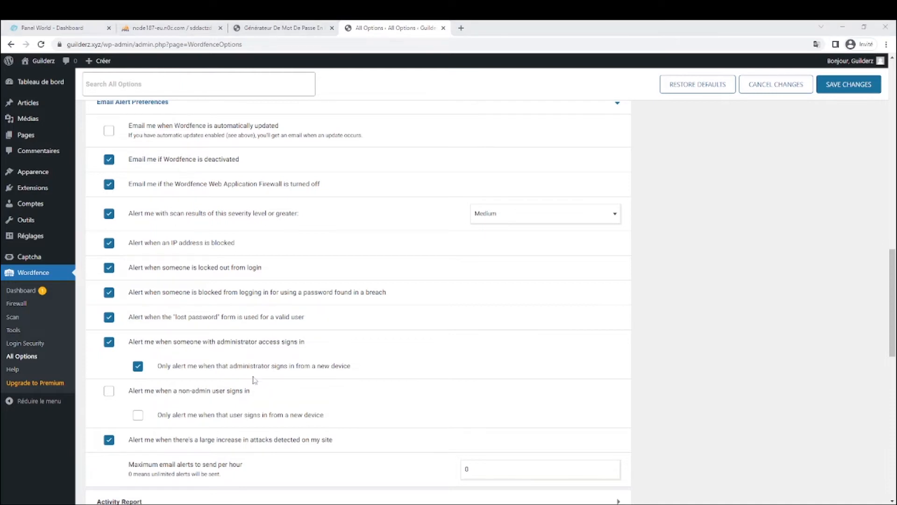
pyautogui.scroll(-5, 197, 366)
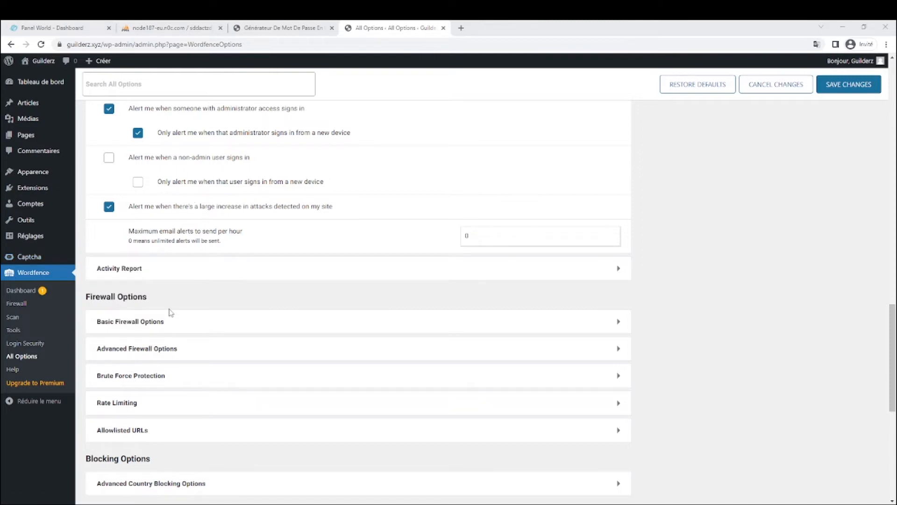
pyautogui.click(177, 279)
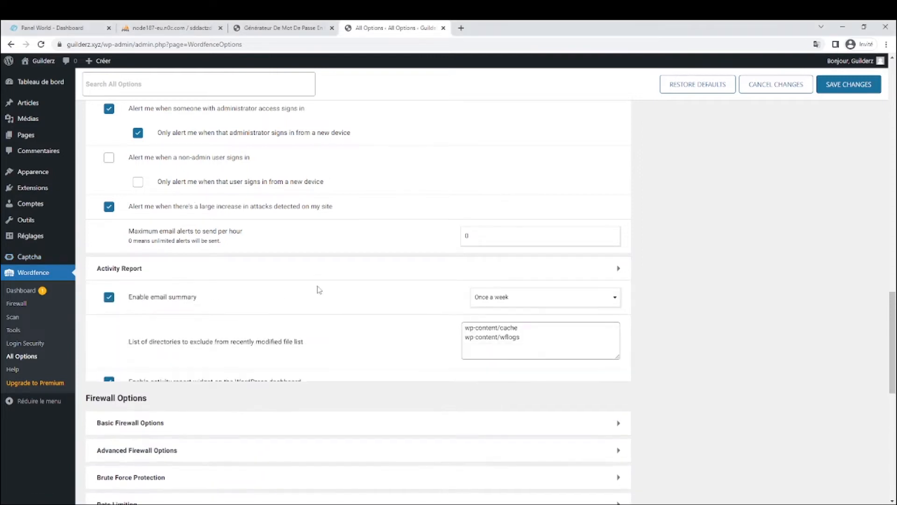
pyautogui.click(508, 299)
pyautogui.click(700, 300)
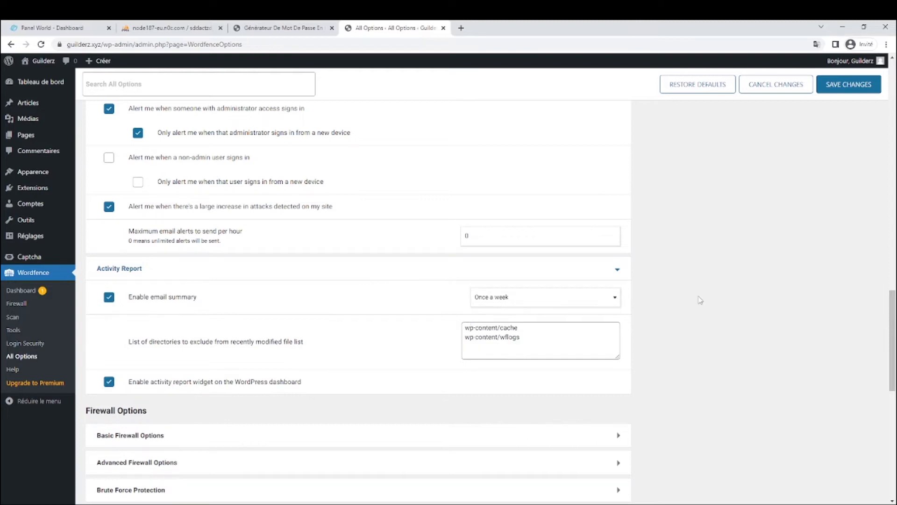
pyautogui.click(546, 298)
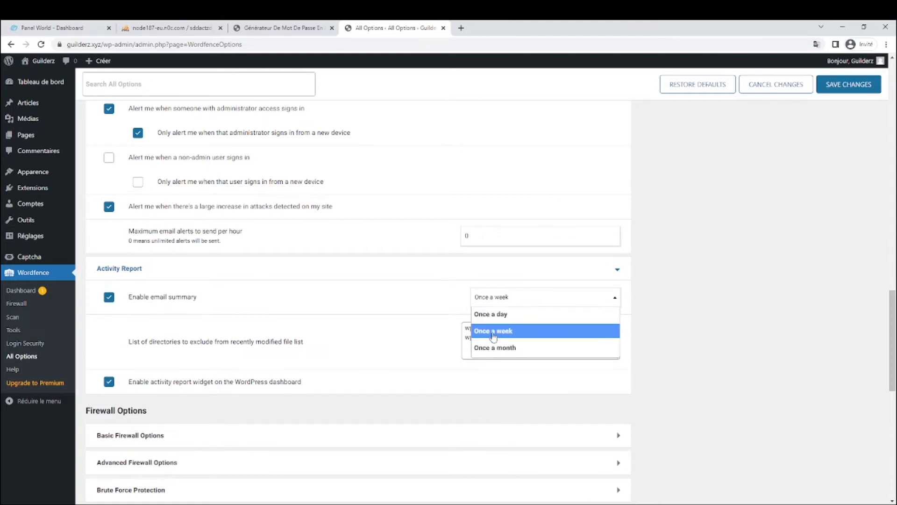
pyautogui.click(588, 349)
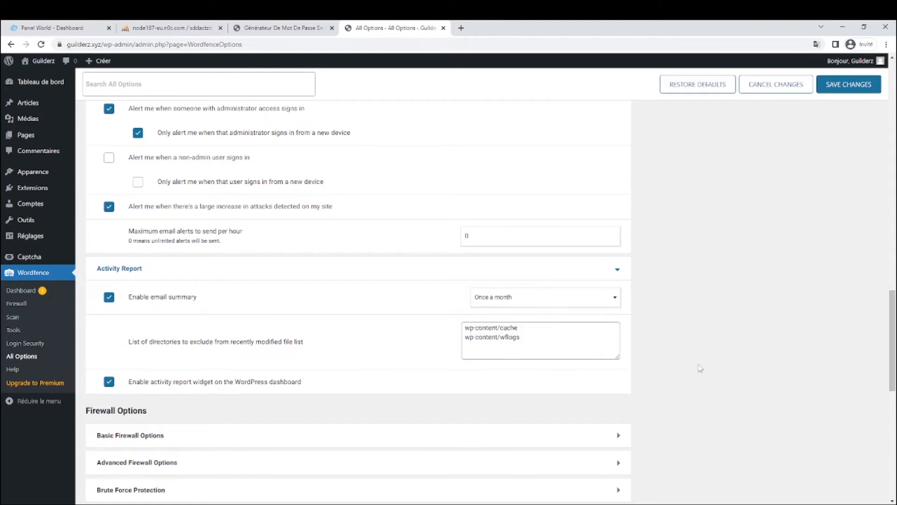
pyautogui.click(507, 299)
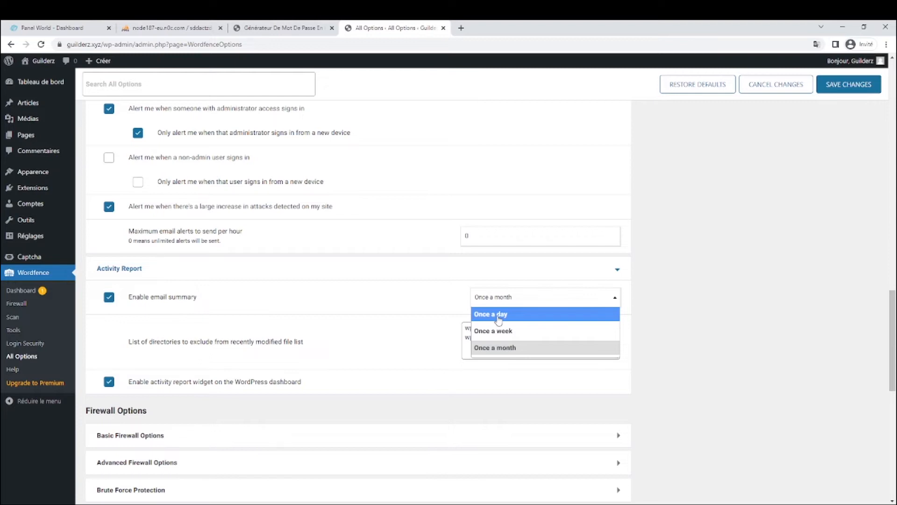
pyautogui.click(752, 284)
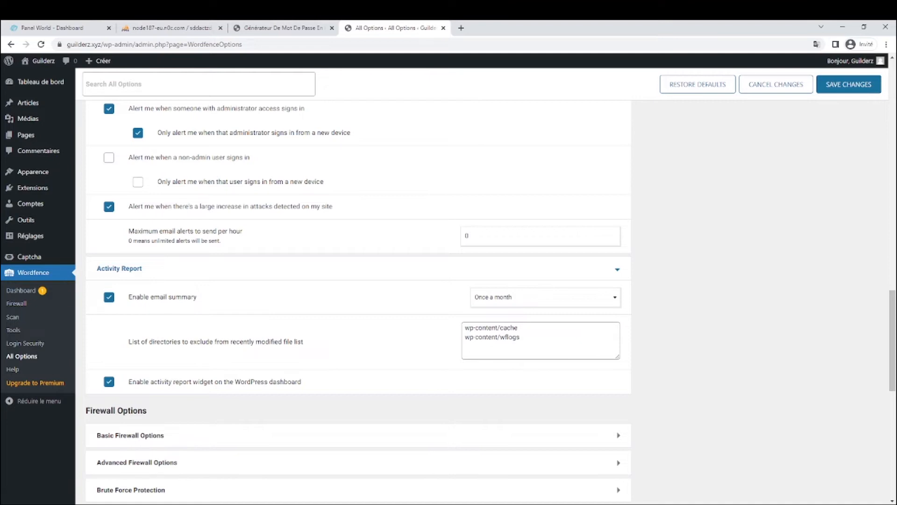
# Review the Web Application Firewall status choices and the automatic enable date in the Basic Firewall Options, keeping Learning Mode selected
pyautogui.click(326, 440)
pyautogui.scroll(-9, 326, 441)
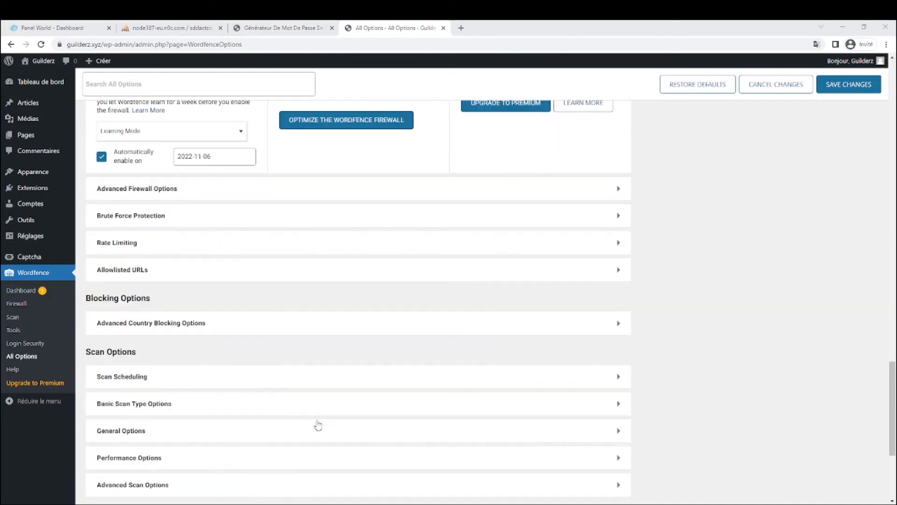
pyautogui.scroll(3, 269, 319)
pyautogui.scroll(3, 269, 319)
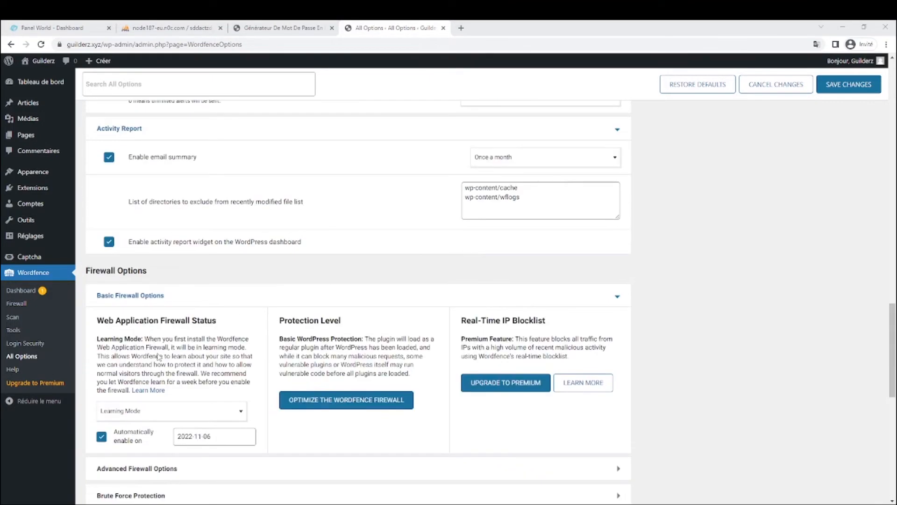
pyautogui.click(150, 415)
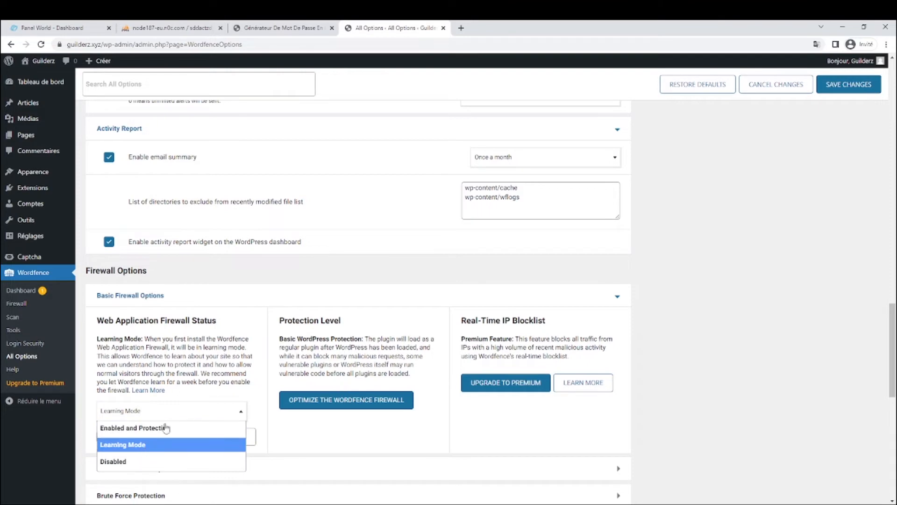
pyautogui.click(159, 439)
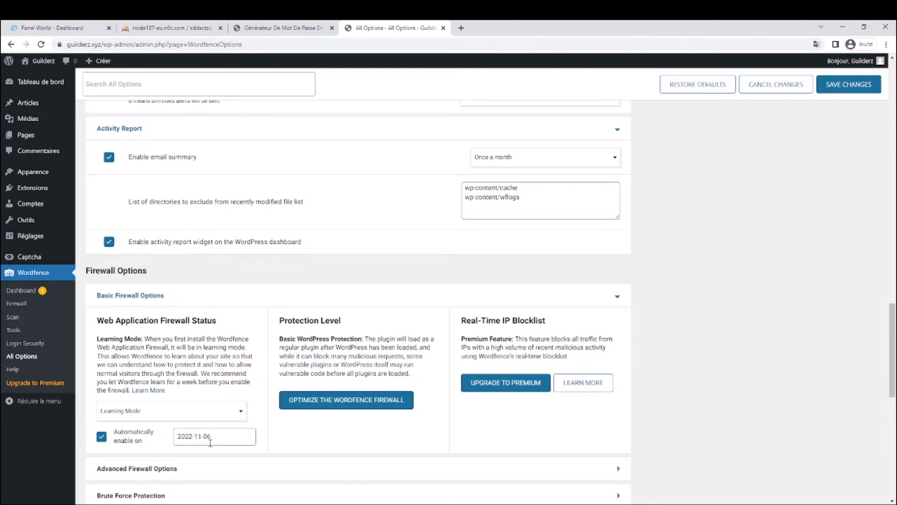
pyautogui.click(224, 437)
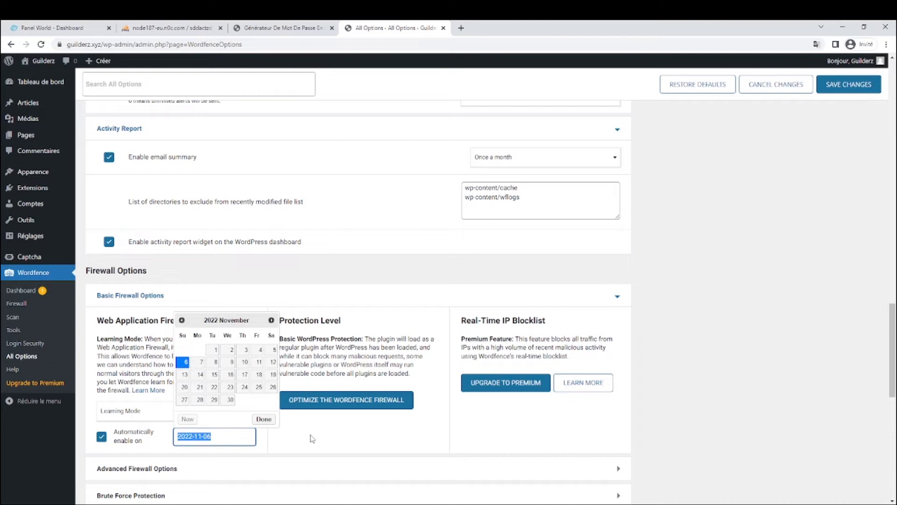
pyautogui.click(129, 418)
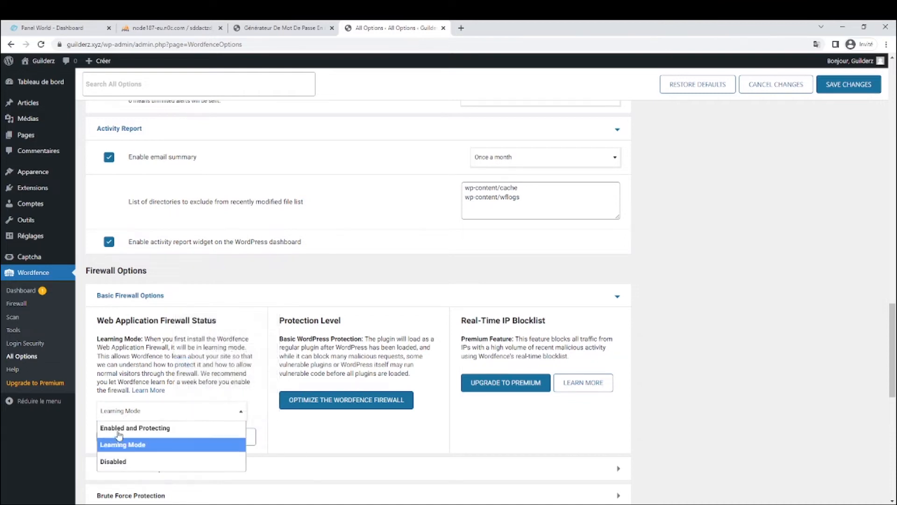
pyautogui.click(356, 433)
# Expand the Advanced Firewall Options section
pyautogui.scroll(-1, 169, 421)
pyautogui.scroll(-2, 181, 415)
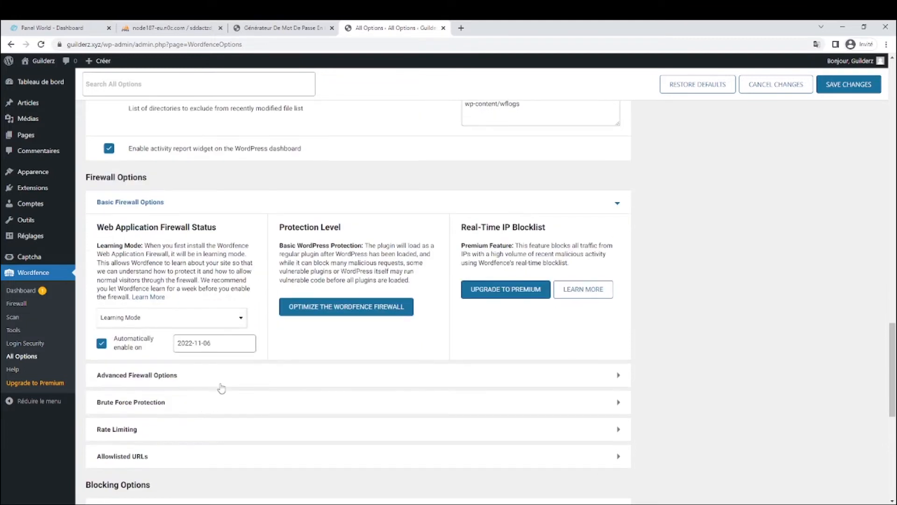
pyautogui.click(220, 382)
pyautogui.scroll(-3, 225, 390)
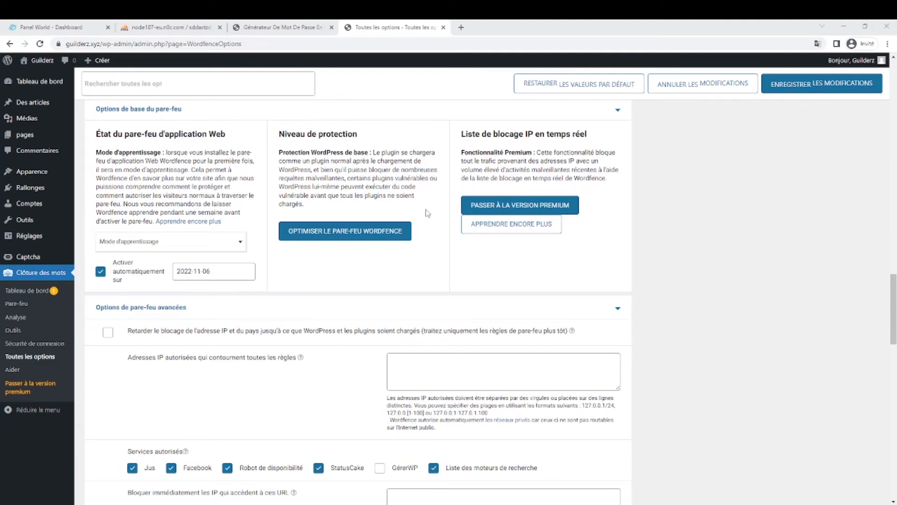
# Search Google for "mon ip" in a new browser tab, open mon-ip.com and copy the public IP address shown there
pyautogui.click(462, 29)
pyautogui.click(461, 27)
pyautogui.write('m')
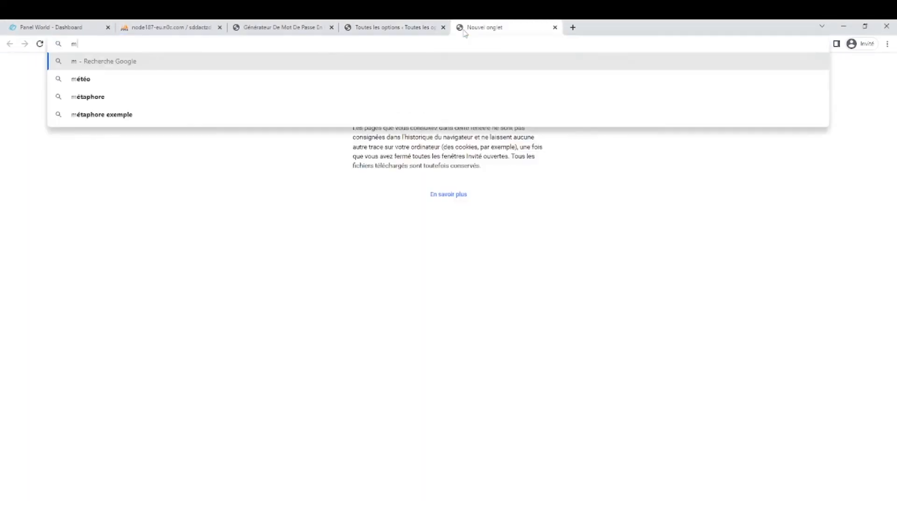
pyautogui.write('on org')
pyautogui.press('BackSpace')
pyautogui.press('BackSpace')
pyautogui.press('BackSpace')
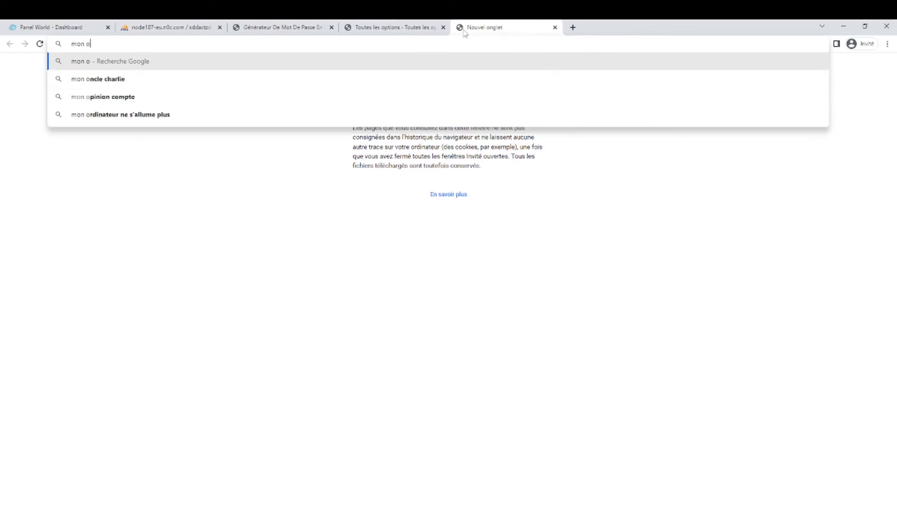
pyautogui.write('ip')
pyautogui.press('Return')
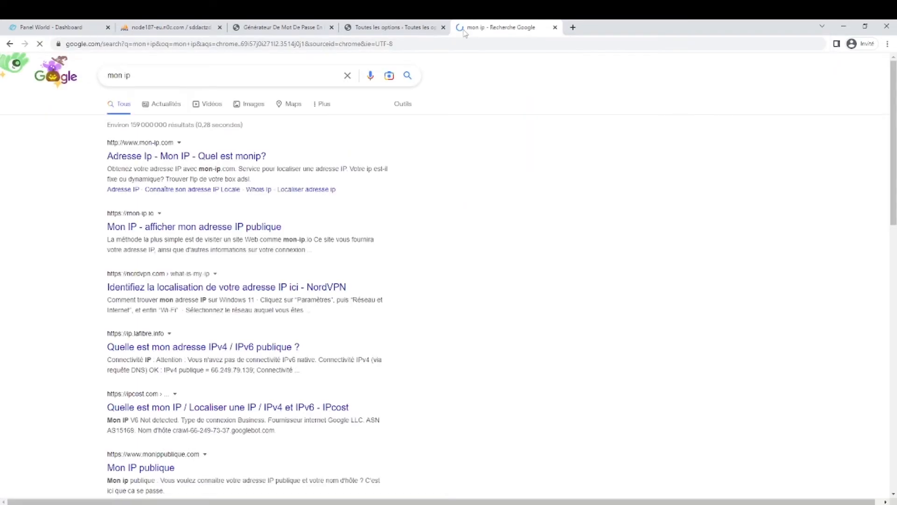
pyautogui.click(179, 157)
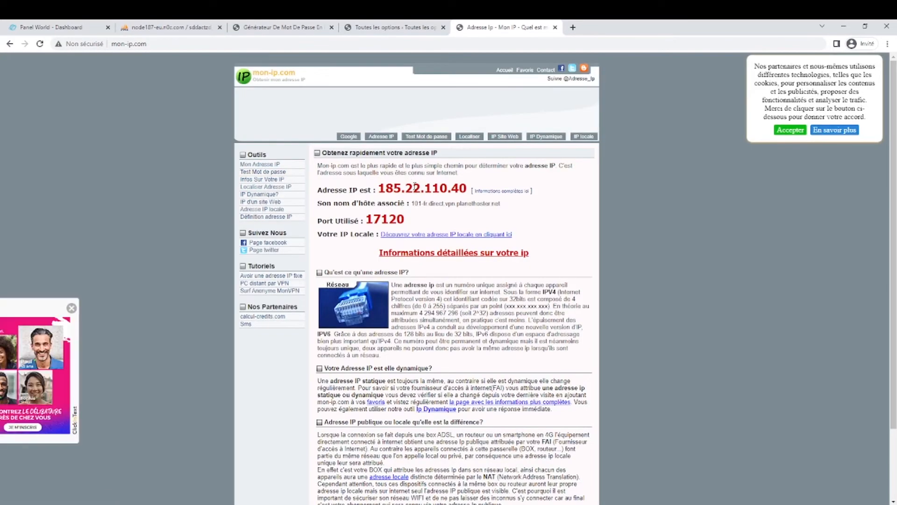
pyautogui.tripleClick(399, 187)
pyautogui.moveTo(379, 188); pyautogui.dragTo(466, 188)
pyautogui.hotkey('ctrl', 'c')
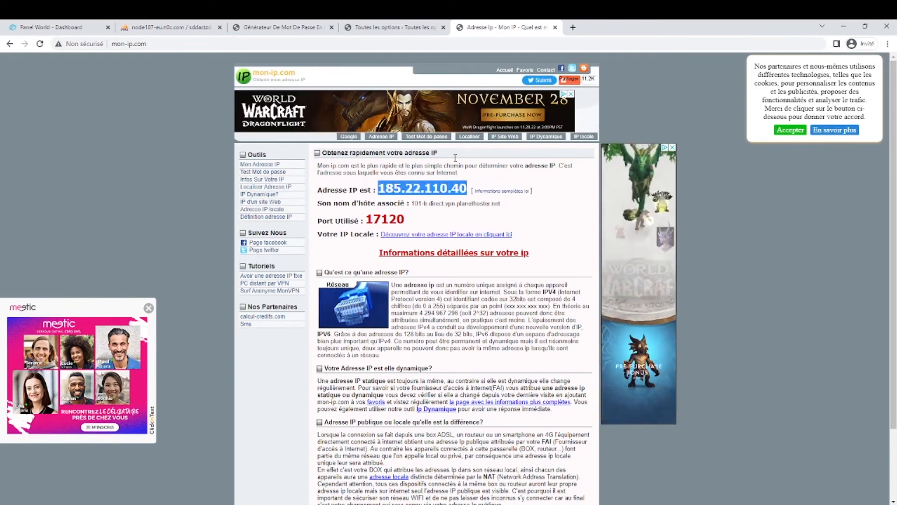
# Return to the Wordfence options and add 185.22.110.40 to the allowlisted IP addresses that bypass all rules
pyautogui.click(410, 28)
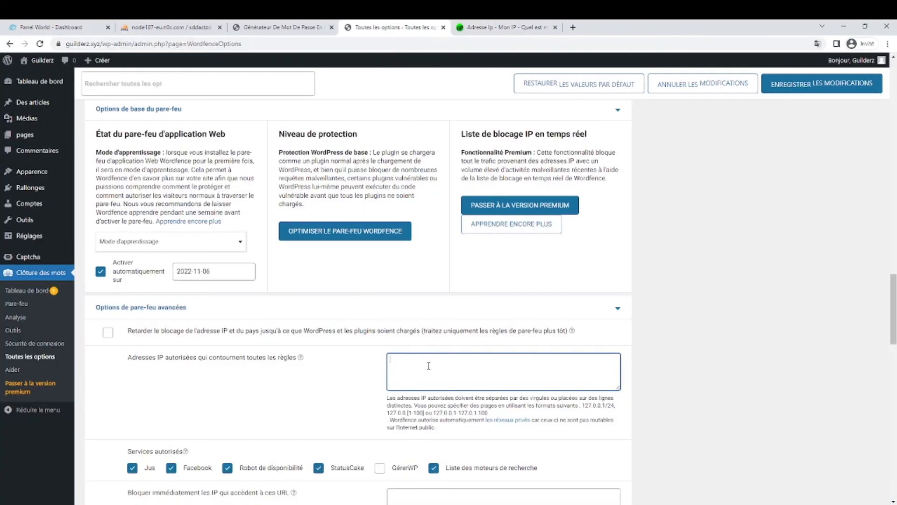
pyautogui.hotkey('ctrl', 'v')
pyautogui.scroll(-4, 415, 370)
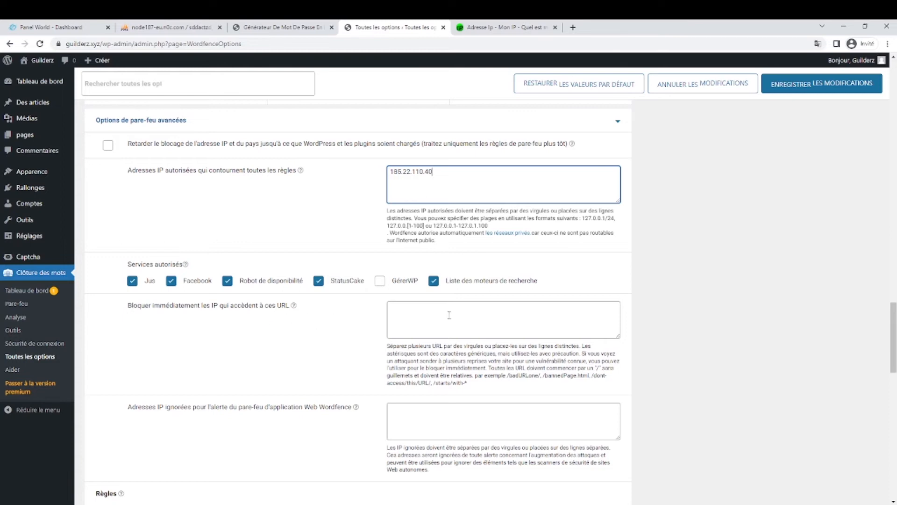
pyautogui.click(66, 29)
pyautogui.click(348, 28)
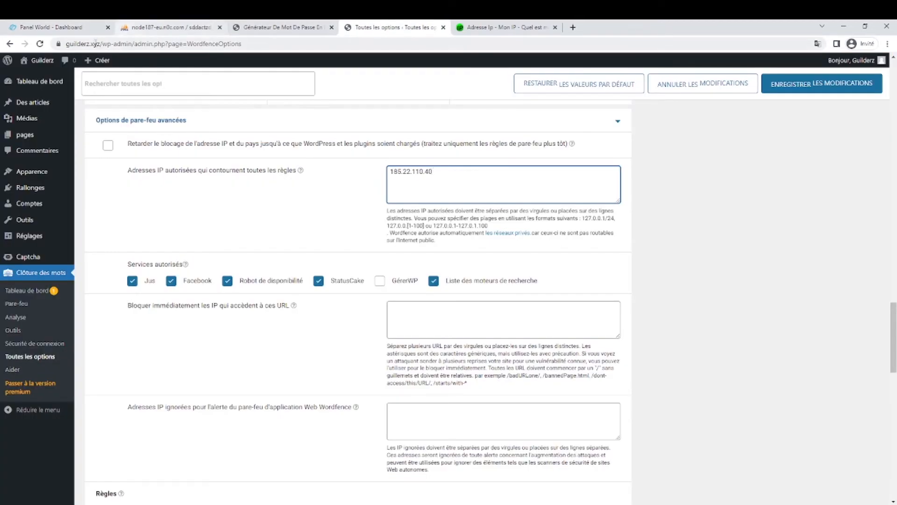
pyautogui.moveTo(96, 44); pyautogui.dragTo(66, 43)
pyautogui.hotkey('ctrl', 'c')
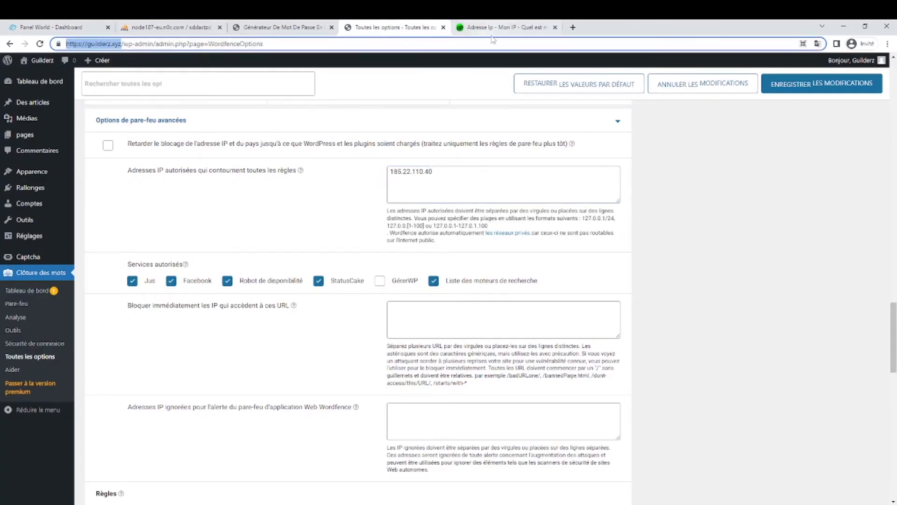
pyautogui.click(493, 29)
pyautogui.click(309, 28)
pyautogui.click(397, 29)
pyautogui.click(435, 318)
pyautogui.hotkey('ctrl', 'v')
pyautogui.scroll(-1, 435, 318)
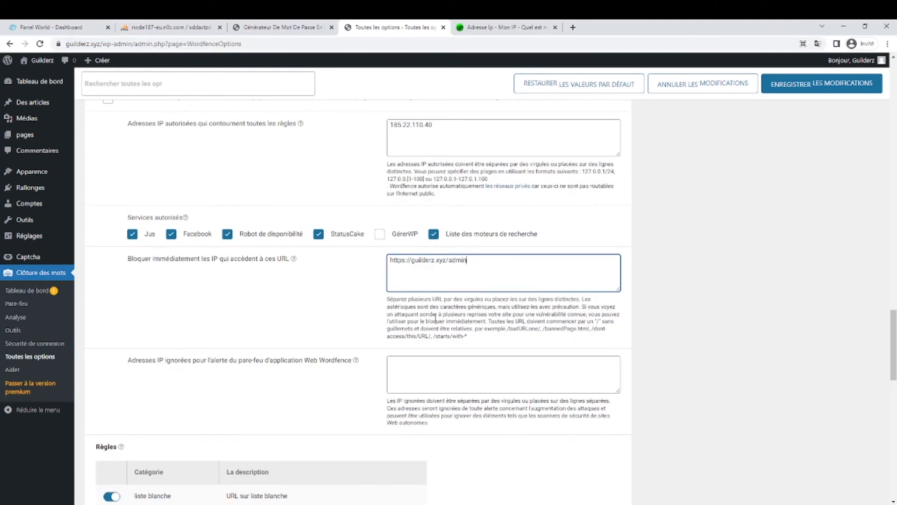
pyautogui.hotkey('ctrl', 'v')
pyautogui.hotkey('ctrl', 'v')
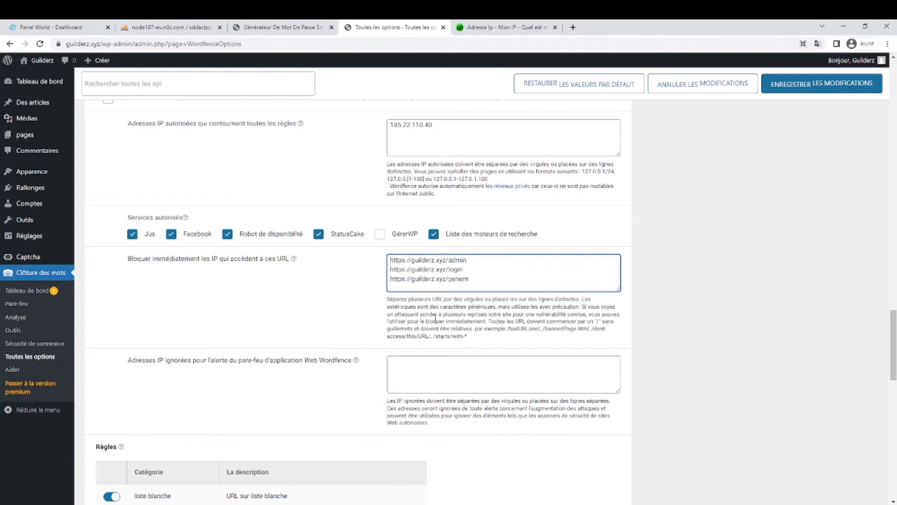
pyautogui.press('Return')
pyautogui.hotkey('ctrl', 'v')
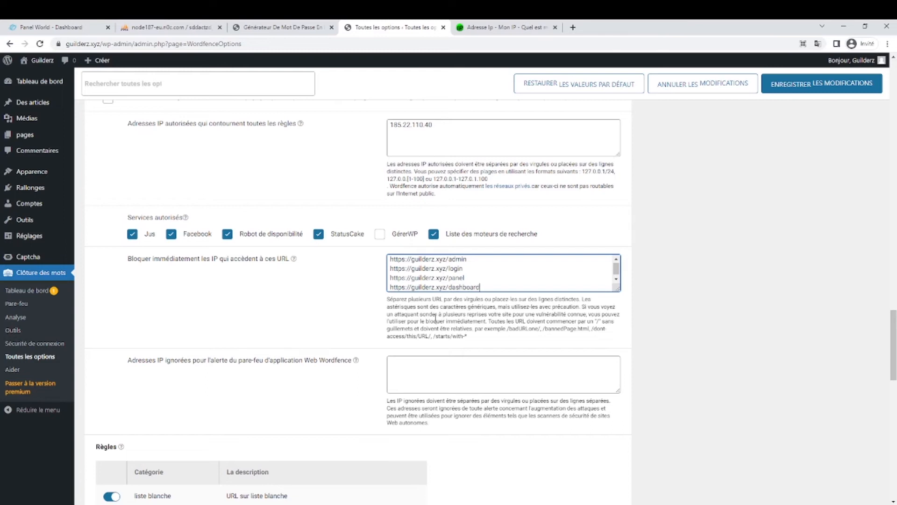
pyautogui.press('Return')
pyautogui.hotkey('ctrl', 'v')
pyautogui.write('wp-login.php')
pyautogui.press('Return')
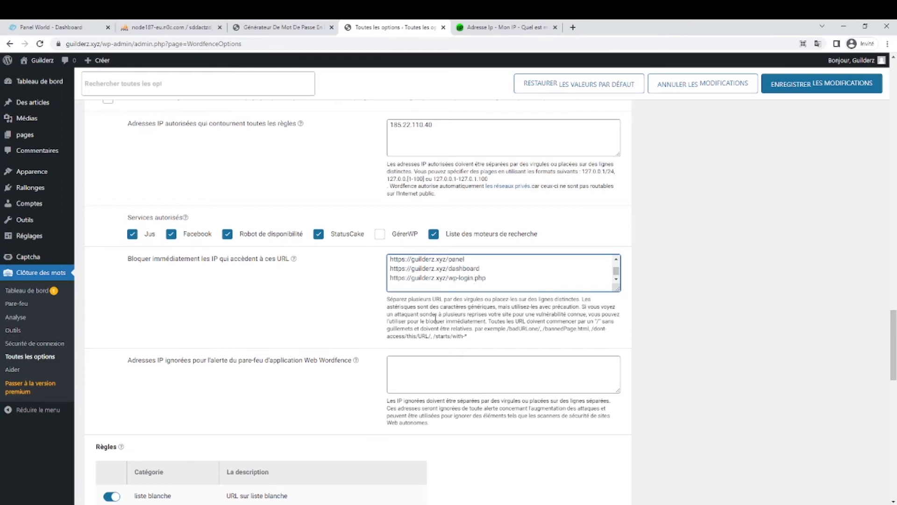
pyautogui.hotkey('ctrl', 'v')
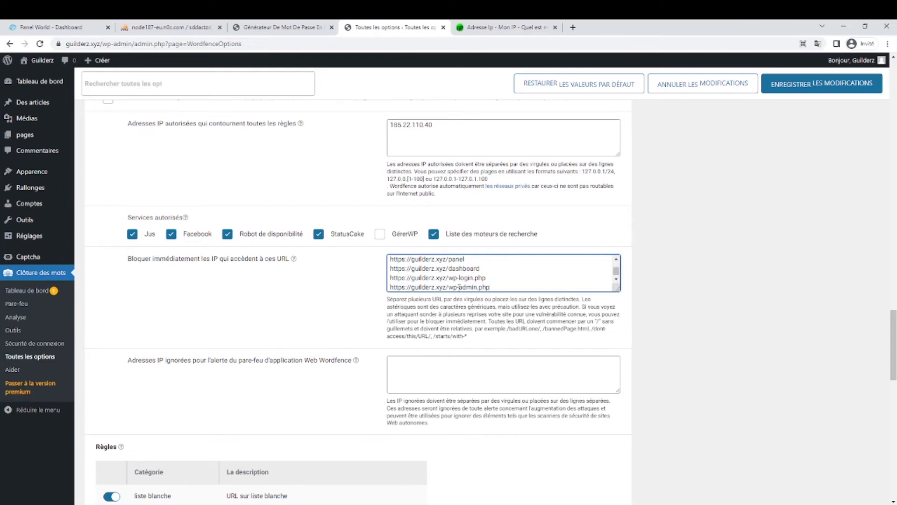
pyautogui.moveTo(445, 279); pyautogui.dragTo(496, 295)
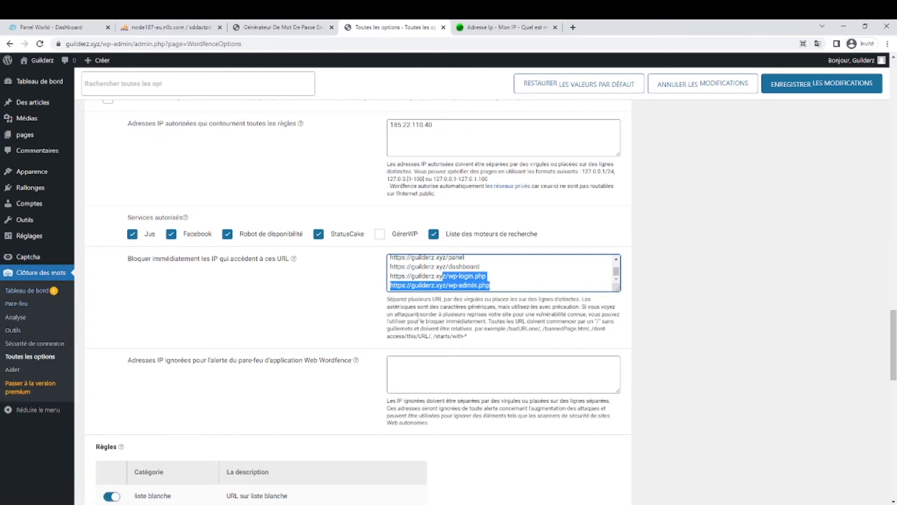
# Copy 185.22.110.40 from the allowlisted IPs into the IP addresses ignored for Wordfence firewall alerting, and save the changes
pyautogui.click(459, 139)
pyautogui.hotkey('ctrl', 'a')
pyautogui.hotkey('ctrl', 'c')
pyautogui.click(424, 377)
pyautogui.hotkey('ctrl', 'v')
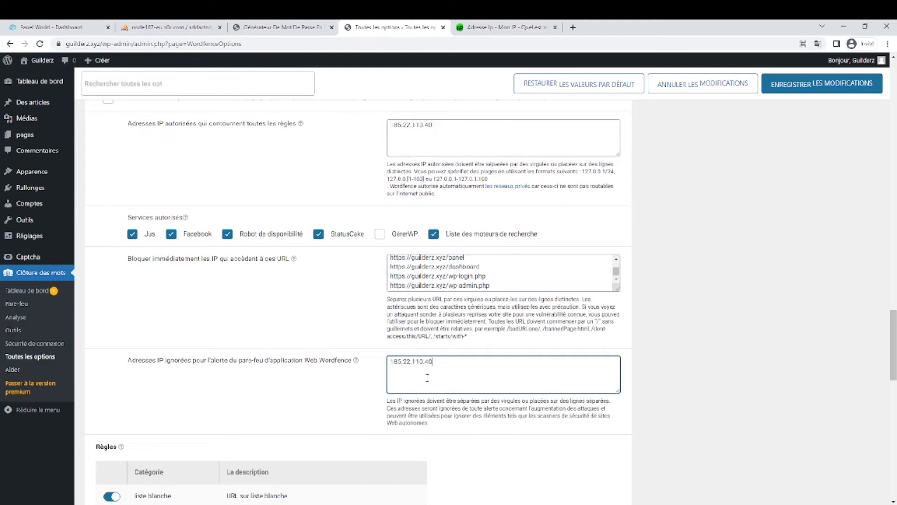
pyautogui.scroll(-9, 469, 416)
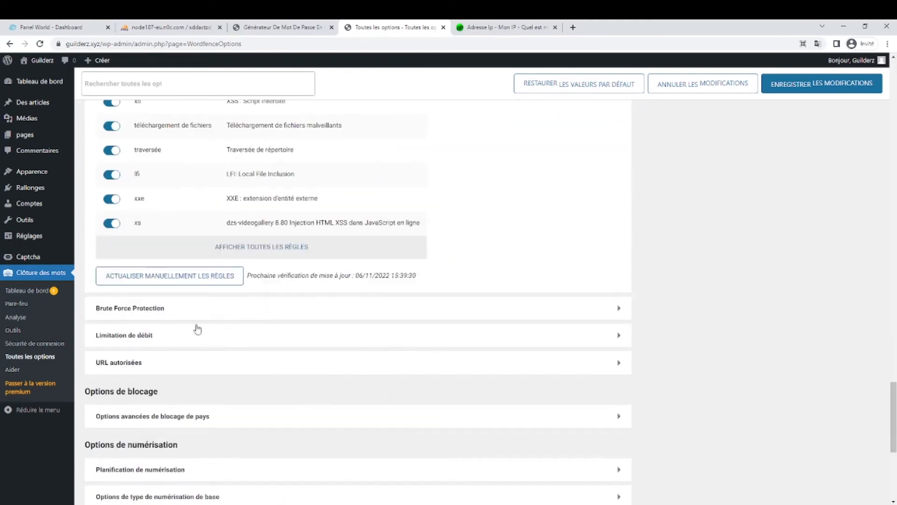
pyautogui.scroll(3, 148, 165)
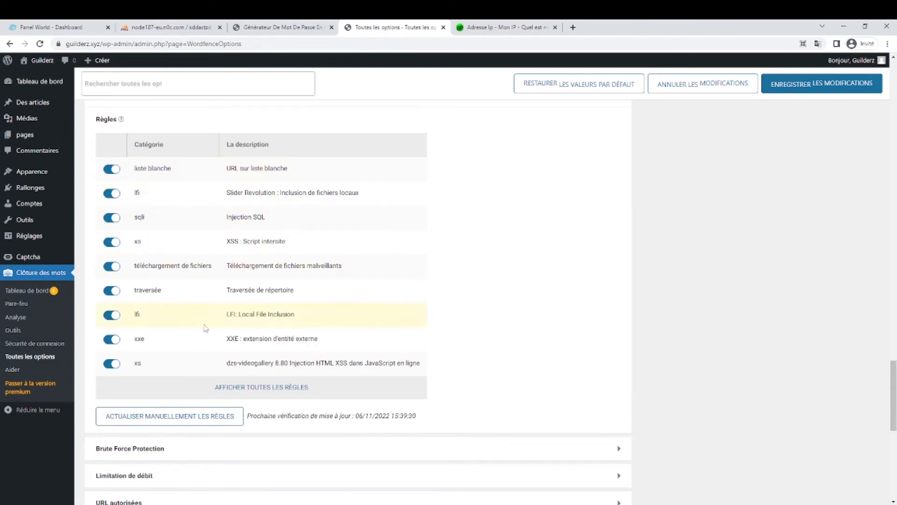
pyautogui.click(822, 85)
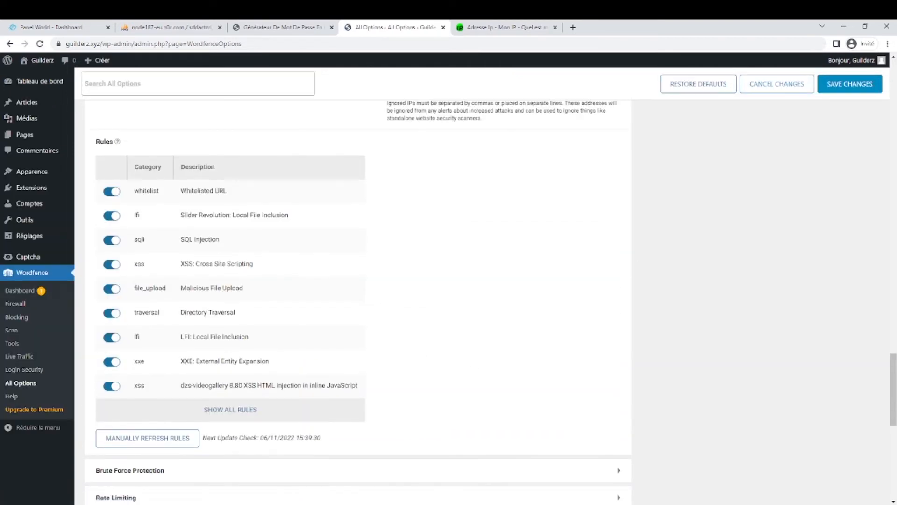
# Expand the Brute Force Protection section and translate the page into French
pyautogui.scroll(-4, 229, 372)
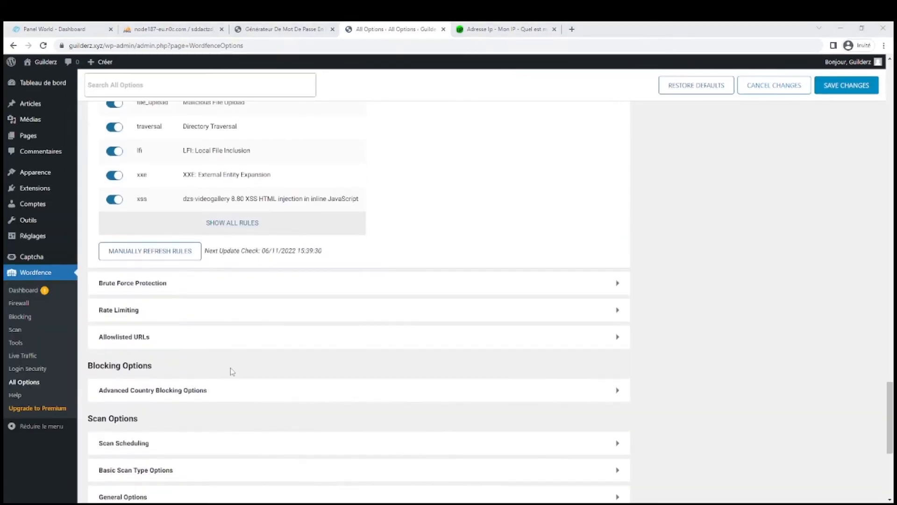
pyautogui.click(160, 286)
pyautogui.scroll(-4, 397, 336)
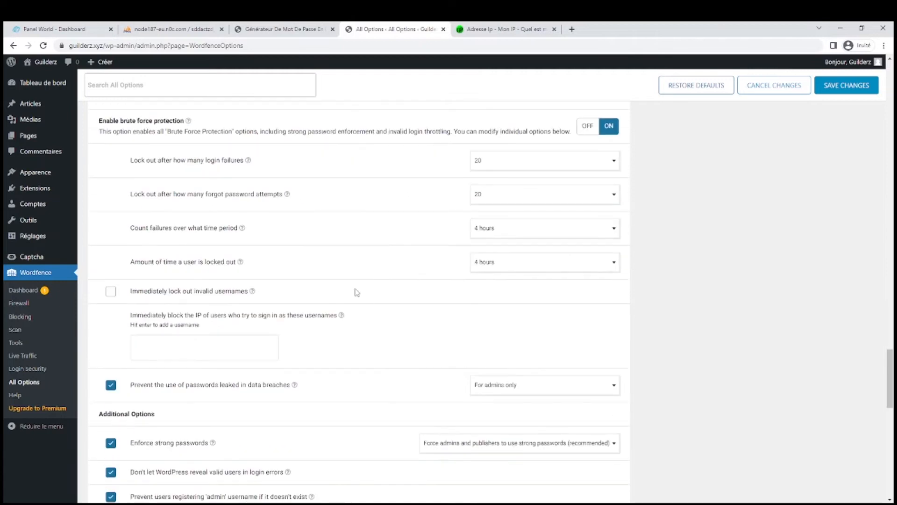
pyautogui.rightClick(336, 256)
pyautogui.click(383, 363)
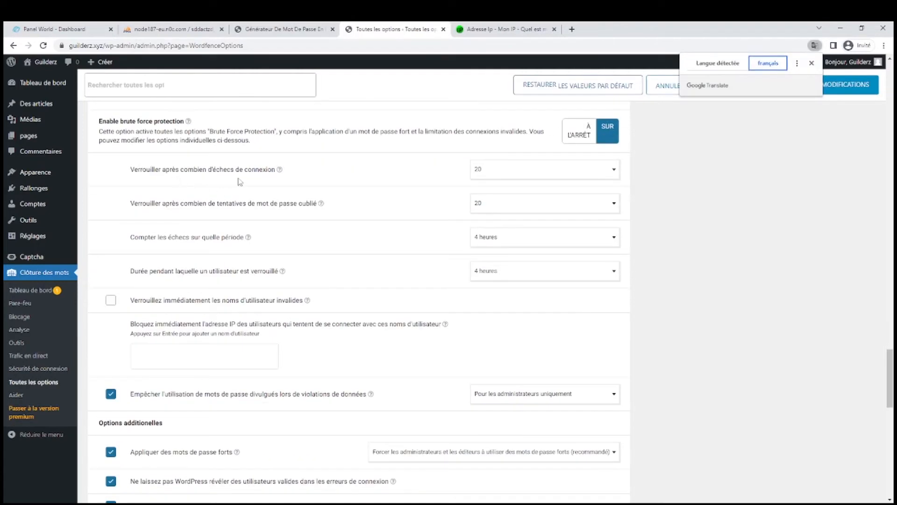
# Set the lockout to occur after 3 login failures and after 3 forgotten-password attempts
pyautogui.click(489, 173)
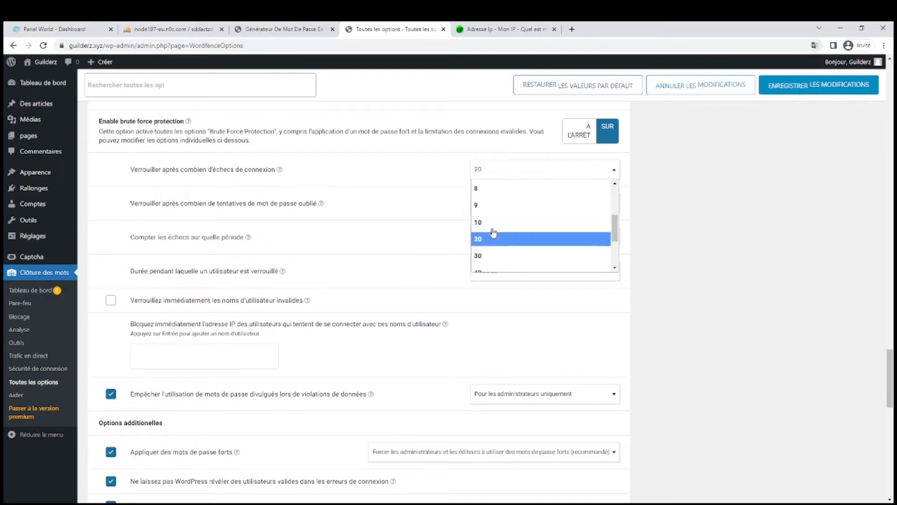
pyautogui.scroll(2, 491, 220)
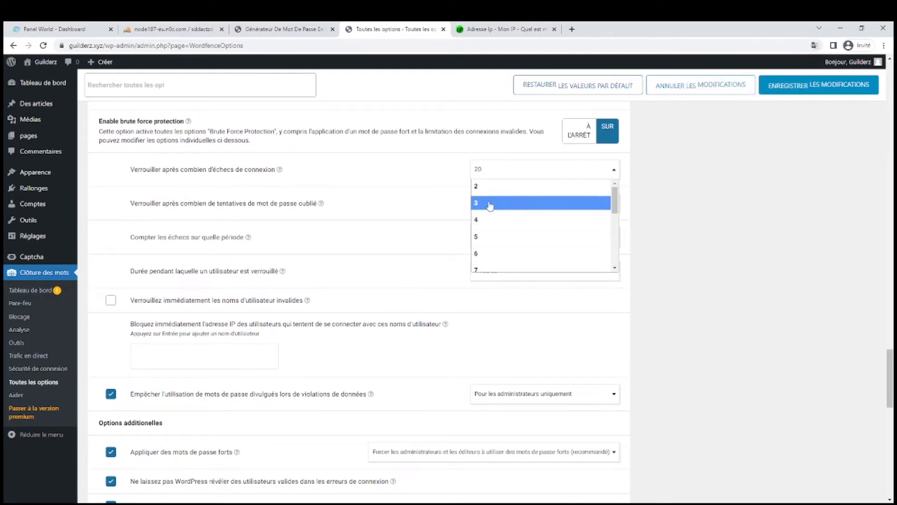
pyautogui.click(490, 206)
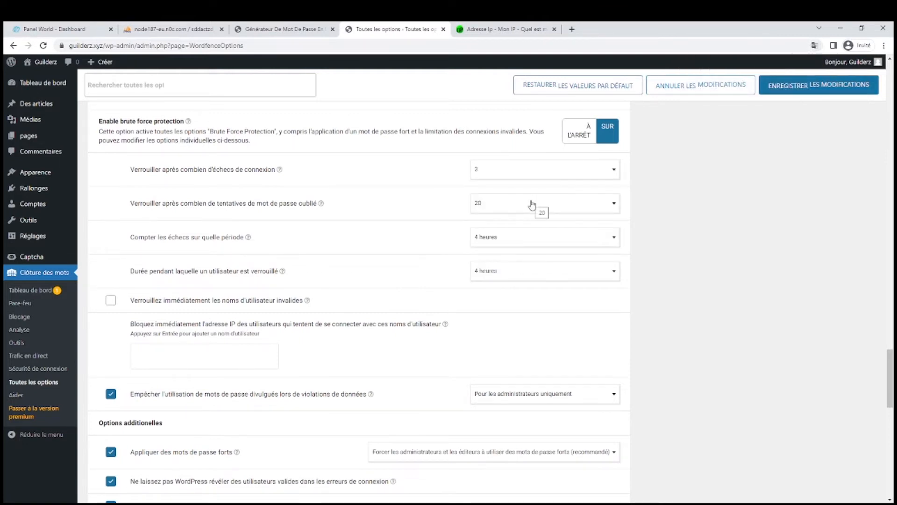
pyautogui.click(532, 204)
pyautogui.scroll(5, 507, 254)
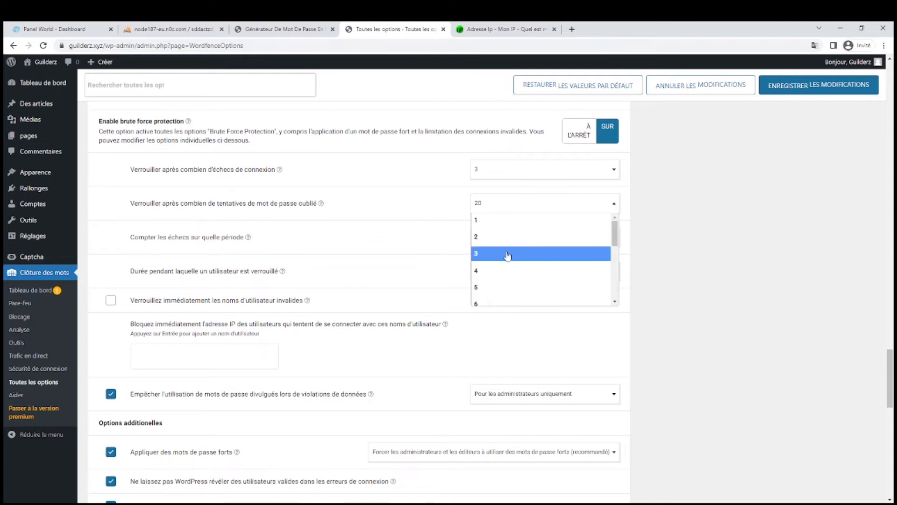
pyautogui.click(508, 255)
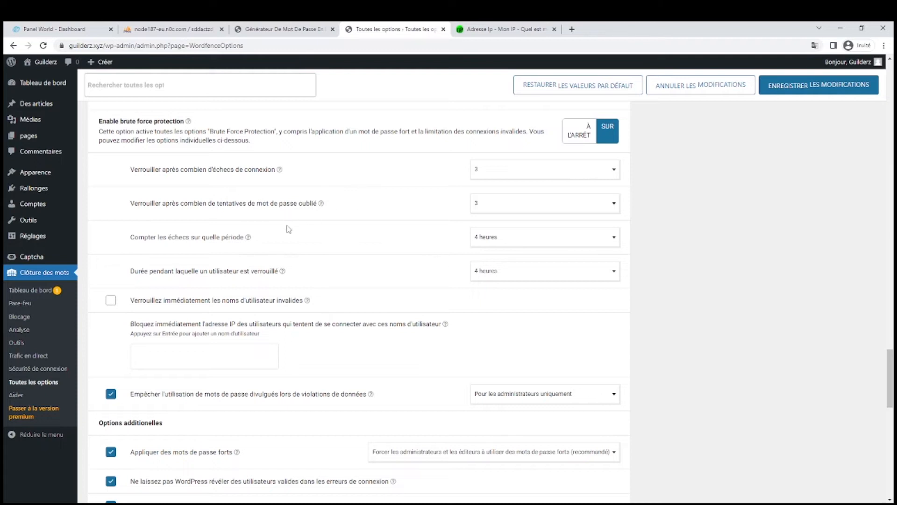
# Count login failures over a period of one day and set the user lockout duration to 2 months
pyautogui.click(522, 238)
pyautogui.scroll(-5, 529, 283)
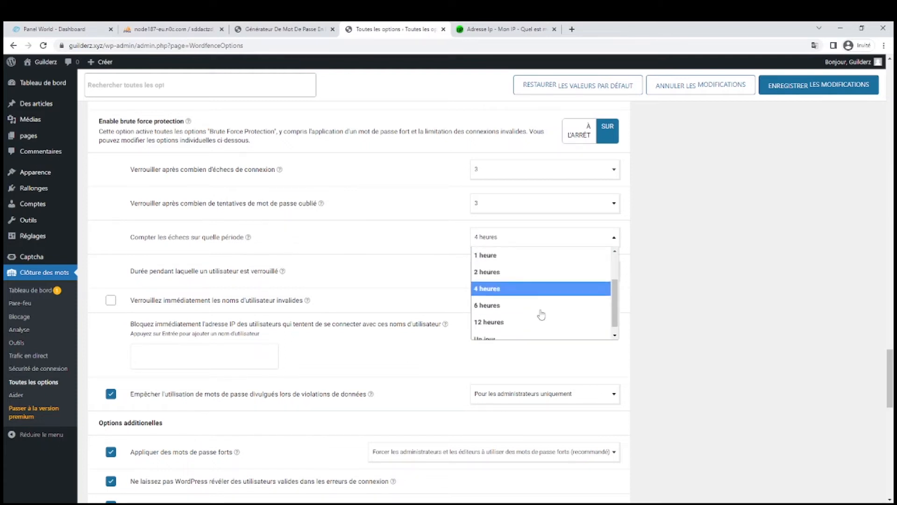
pyautogui.click(509, 144)
pyautogui.scroll(9, 580, 328)
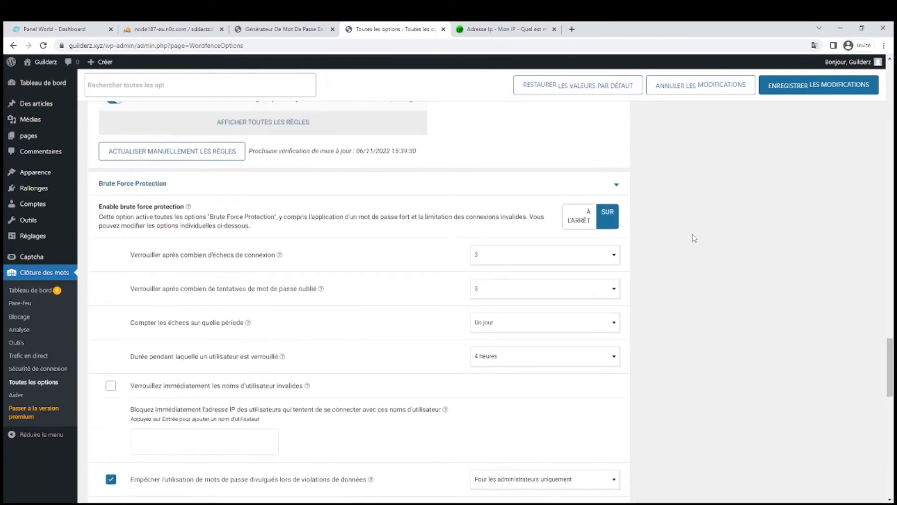
pyautogui.scroll(-3, 579, 360)
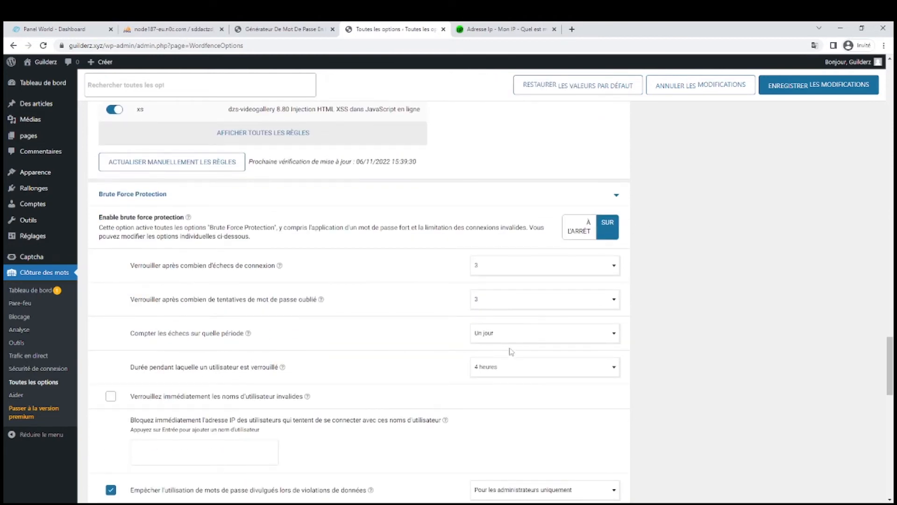
pyautogui.click(551, 374)
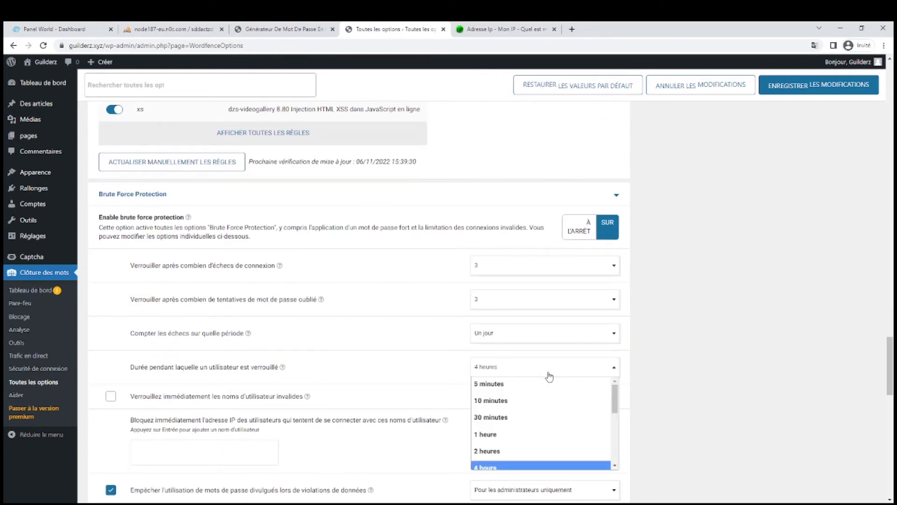
pyautogui.scroll(-6, 552, 426)
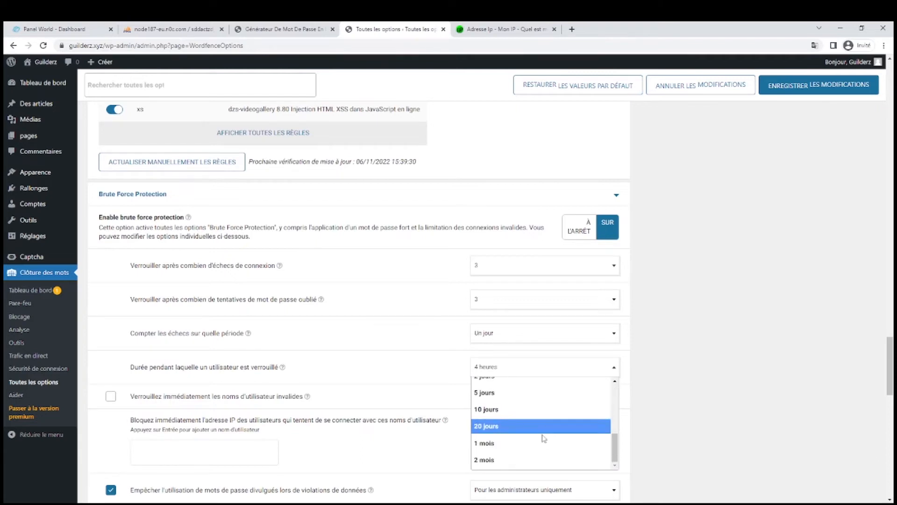
pyautogui.click(484, 321)
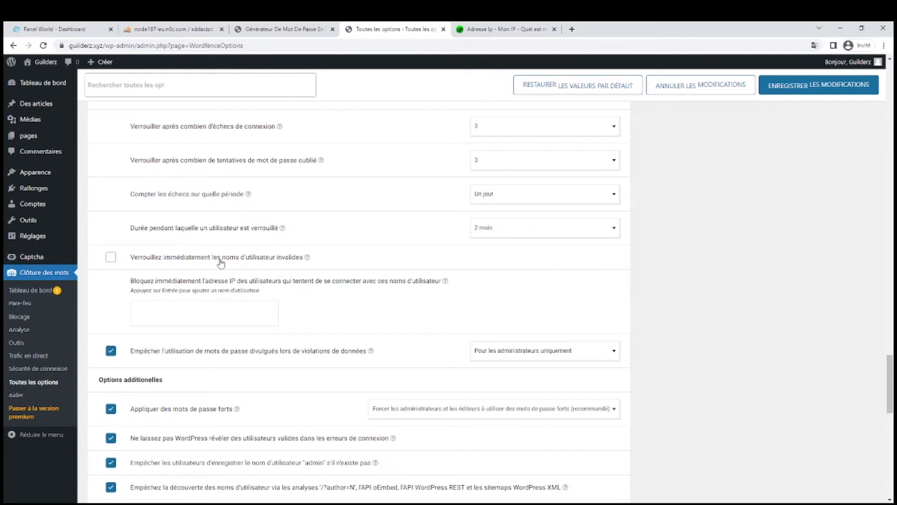
# Enable immediate lockout of invalid usernames and add admin, root, toor, login and user to the usernames whose IPs are blocked immediately
pyautogui.click(293, 258)
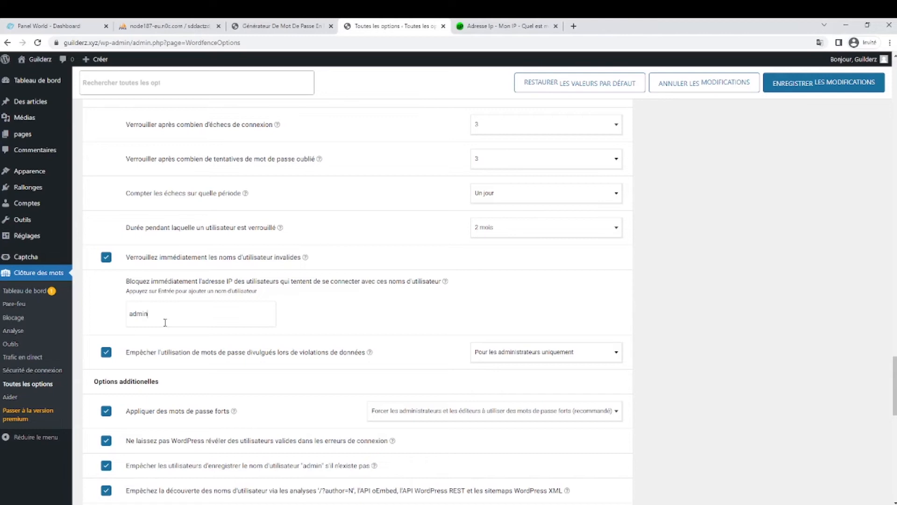
pyautogui.write('istrateur')
pyautogui.press('Return')
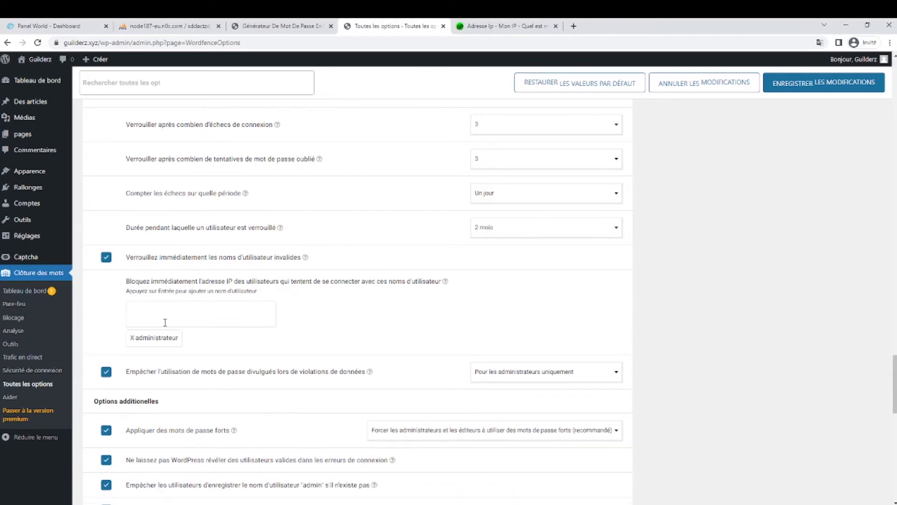
pyautogui.write('racine')
pyautogui.press('Return')
pyautogui.write('toor')
pyautogui.press('Return')
pyautogui.write('connexion')
pyautogui.press('Return')
pyautogui.write('usilisateur')
pyautogui.press('Return')
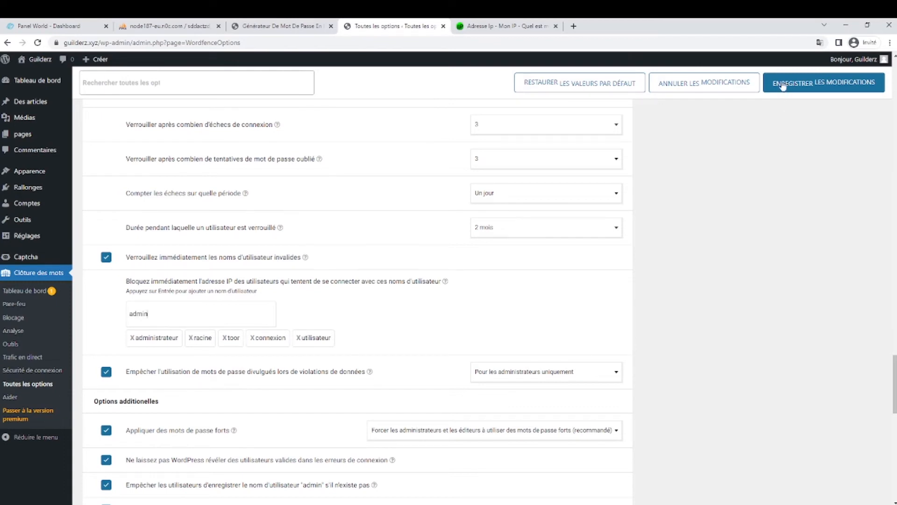
# Switch the page back to its original language and remove the duplicate admin entry from the immediately blocked usernames
pyautogui.click(819, 43)
pyautogui.click(721, 61)
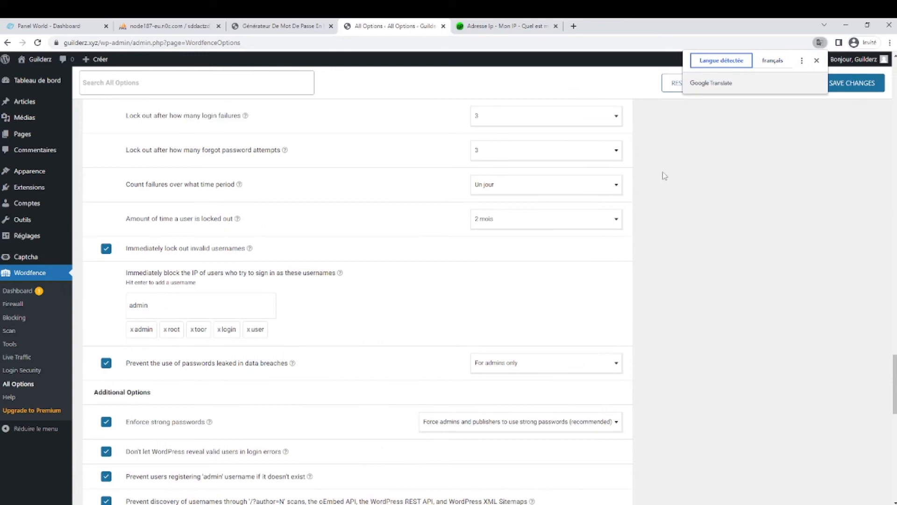
pyautogui.click(182, 303)
pyautogui.press('Return')
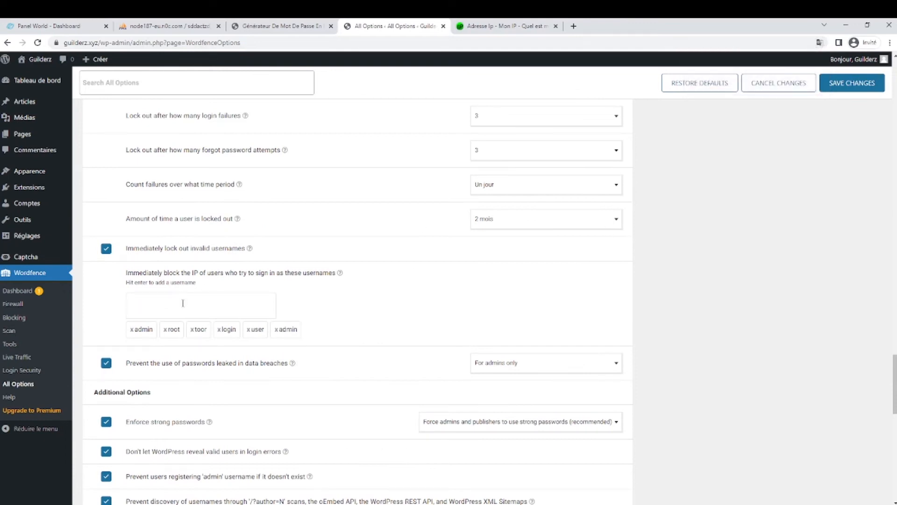
pyautogui.click(276, 329)
# Add administrateur and administrator to the usernames whose IPs are blocked immediately
pyautogui.write('administar')
pyautogui.press('BackSpace')
pyautogui.press('BackSpace')
pyautogui.write('ra')
pyautogui.press('Return')
pyautogui.write('administrator')
pyautogui.press('Return')
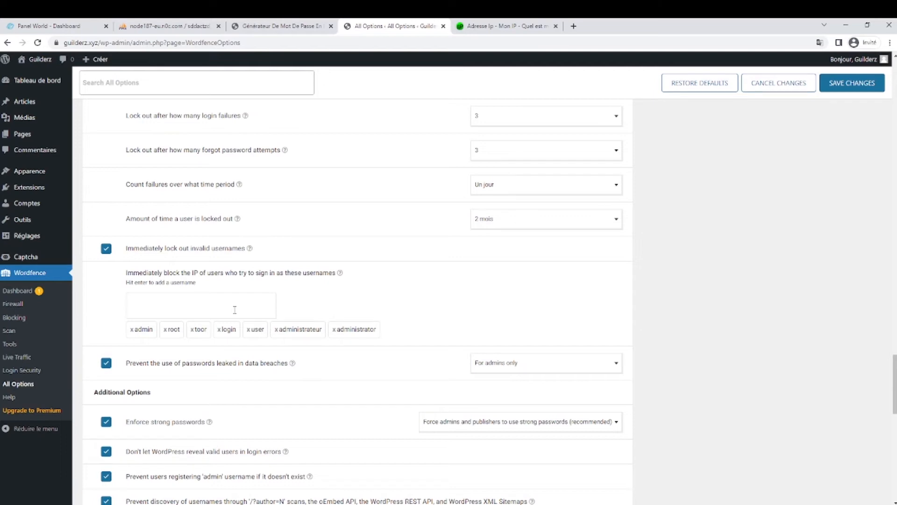
# Add wordpress and système to the usernames whose IPs are blocked immediately
pyautogui.write('wordpress')
pyautogui.press('Return')
pyautogui.write('srte')
pyautogui.press('Return')
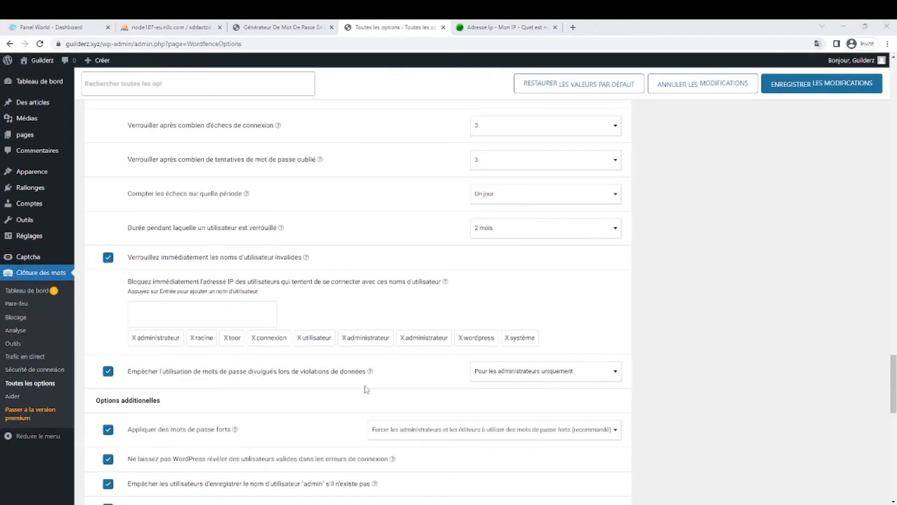
# Extend leaked-password prevention to all users with the "publish posts" capability and force all members to use strong passwords
pyautogui.scroll(-3, 406, 312)
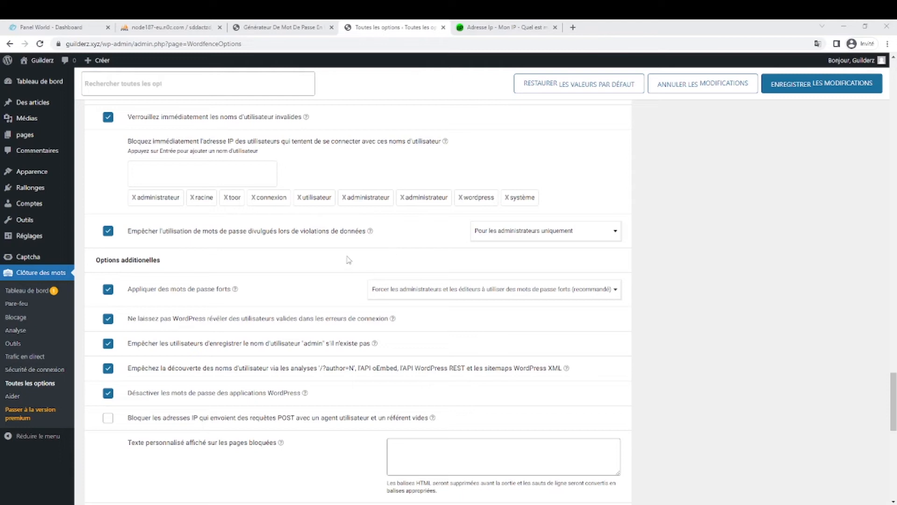
pyautogui.click(524, 231)
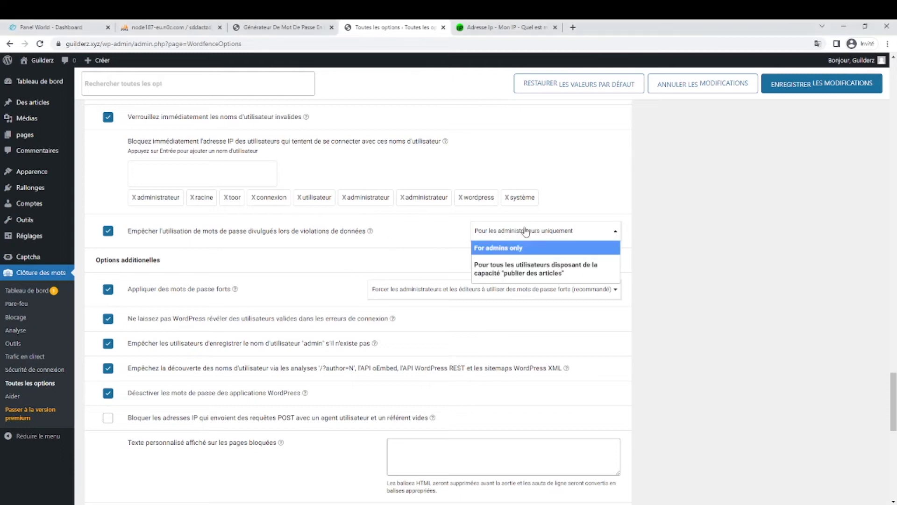
pyautogui.click(536, 275)
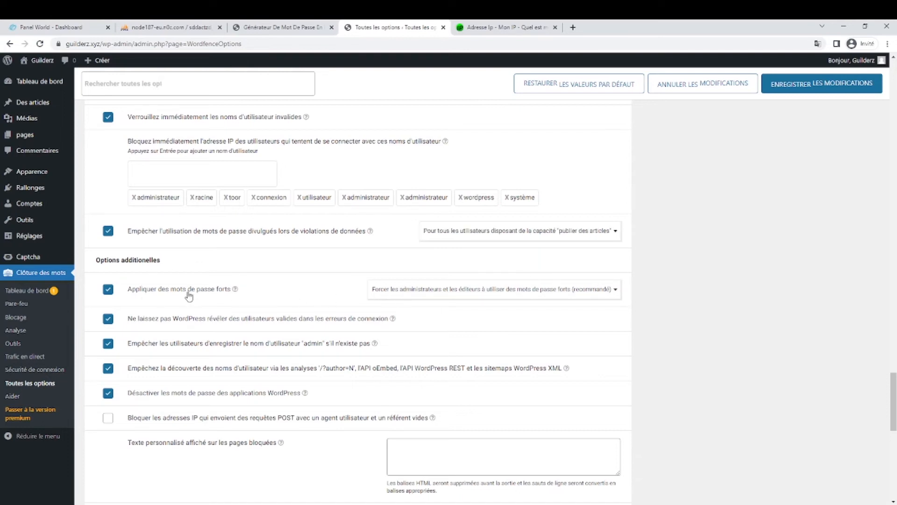
pyautogui.click(482, 290)
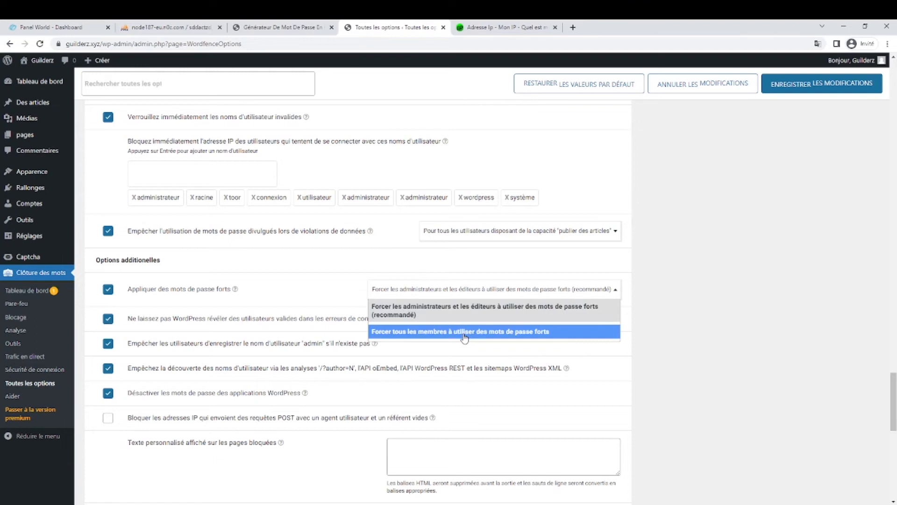
pyautogui.click(464, 337)
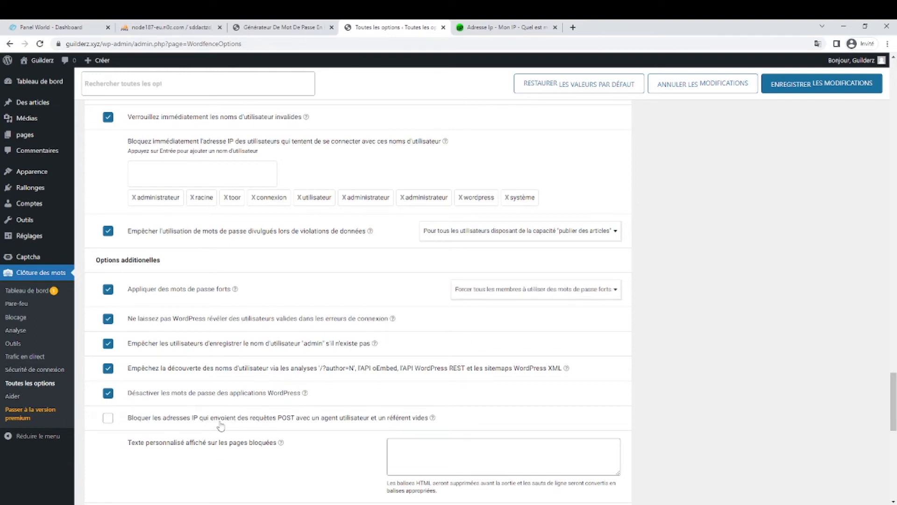
# Enable blocking of IPs sending POST requests with blank user-agent and referer, and set the blocked-page custom text to "Non tu ne peux pas !"
pyautogui.scroll(-6, 199, 425)
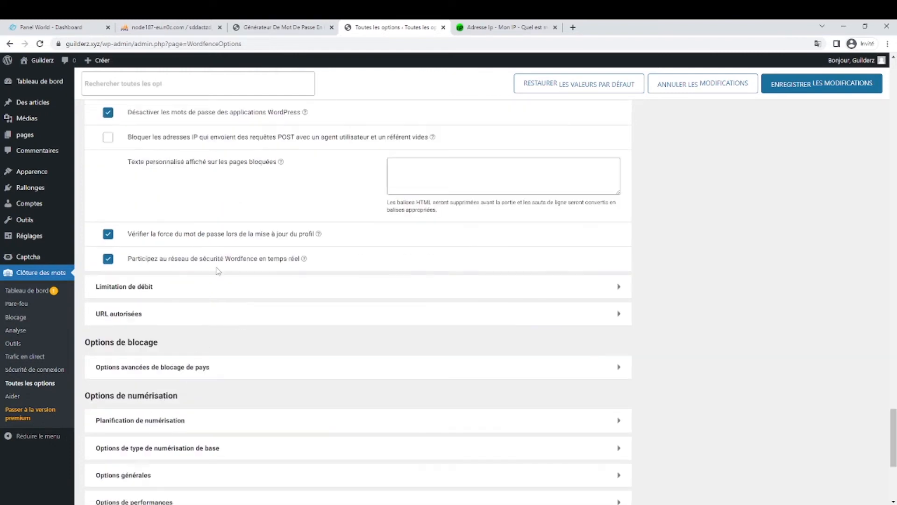
pyautogui.click(229, 138)
pyautogui.click(428, 176)
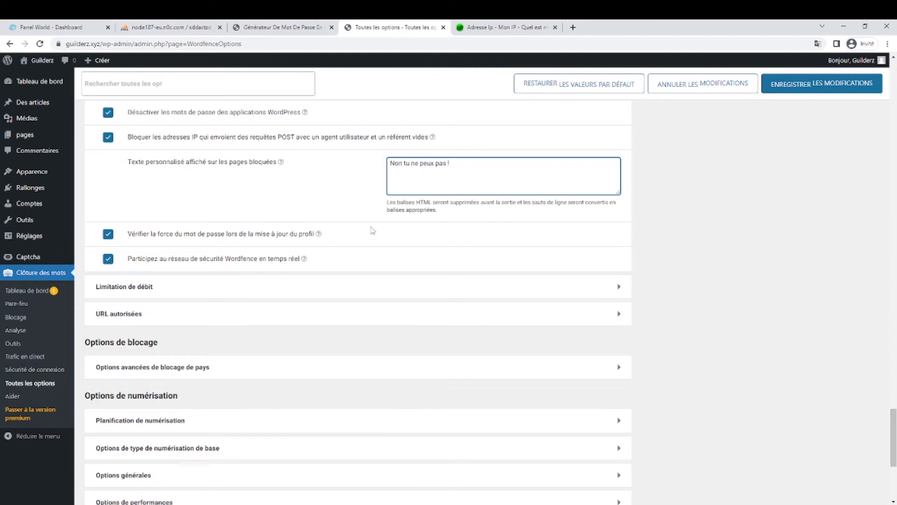
# Expand Wordfence's rate limiting options and set the limit for anyone's requests to 60 per minute
pyautogui.click(333, 298)
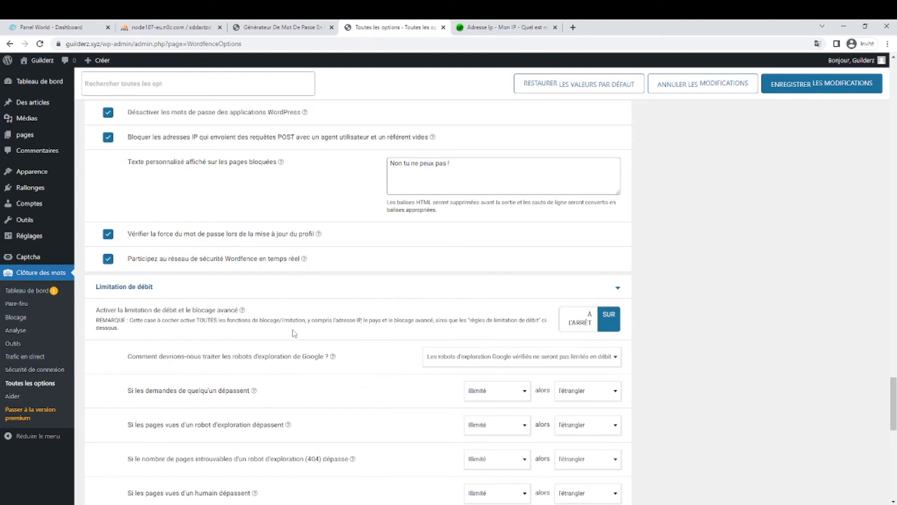
pyautogui.scroll(-2, 47, 444)
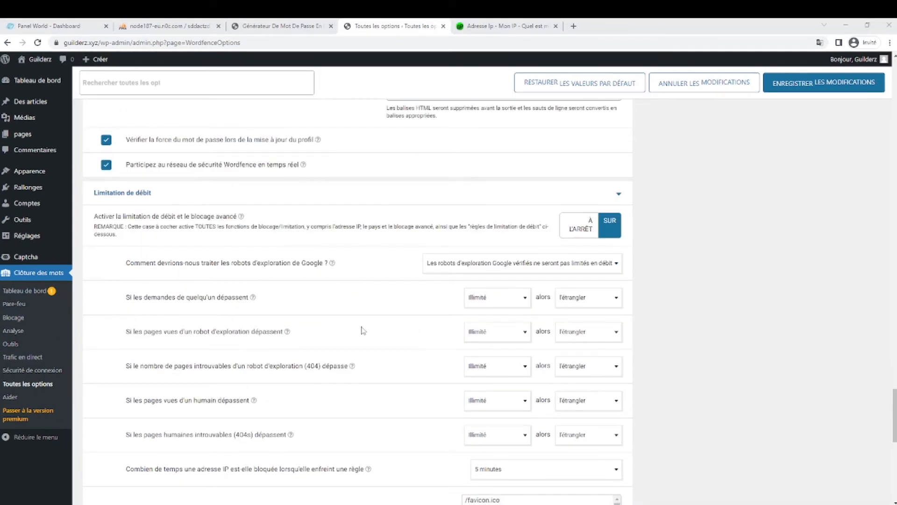
pyautogui.click(490, 302)
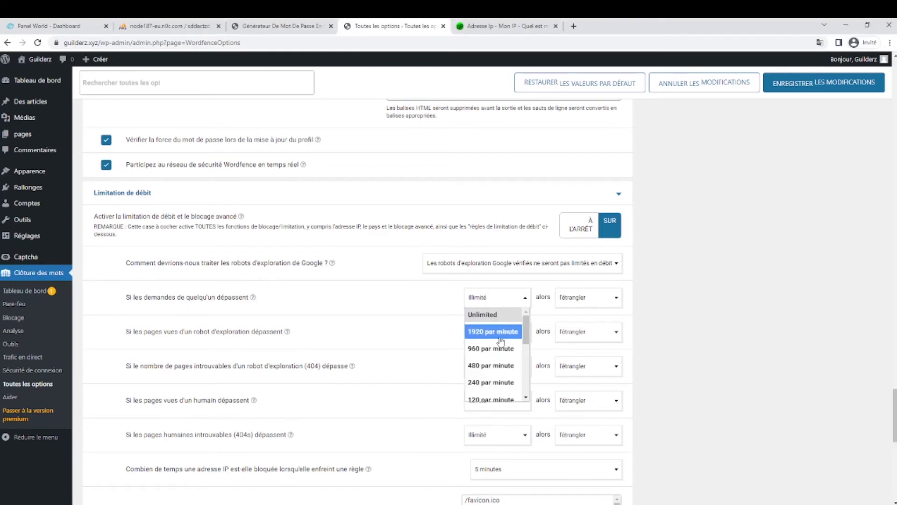
pyautogui.scroll(-5, 488, 355)
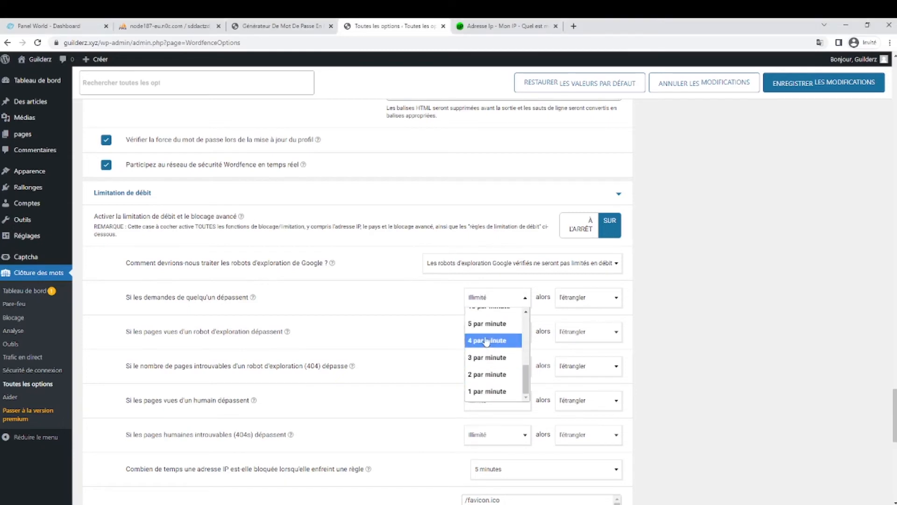
pyautogui.scroll(3, 488, 353)
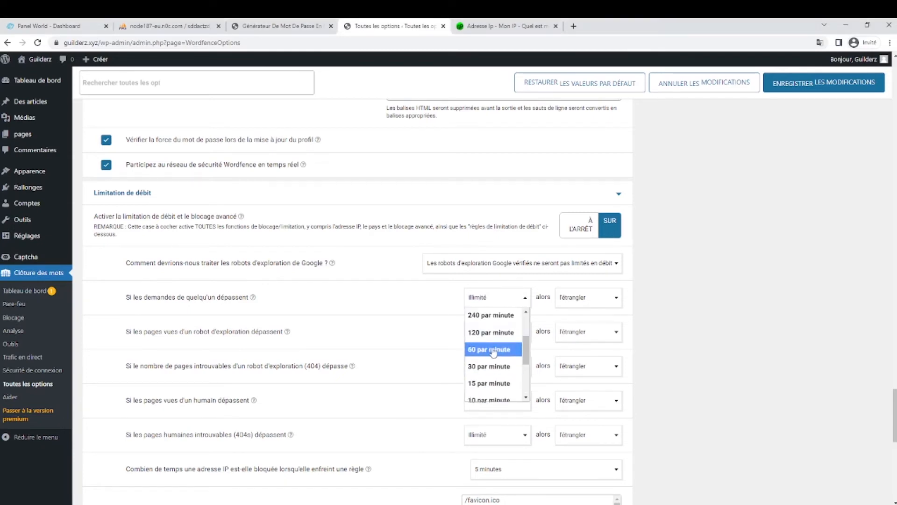
pyautogui.click(490, 354)
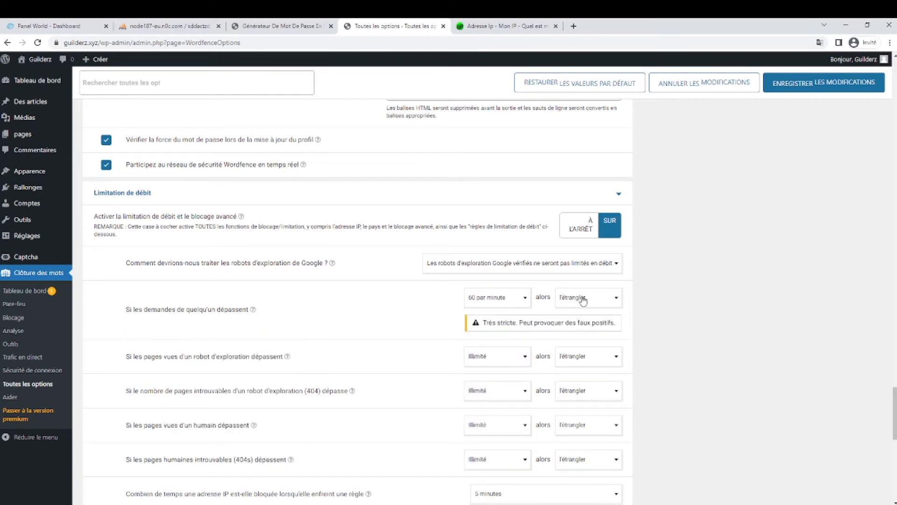
# Set the rate limit for a crawler's page views to 15 per minute
pyautogui.click(485, 360)
pyautogui.scroll(-2, 514, 414)
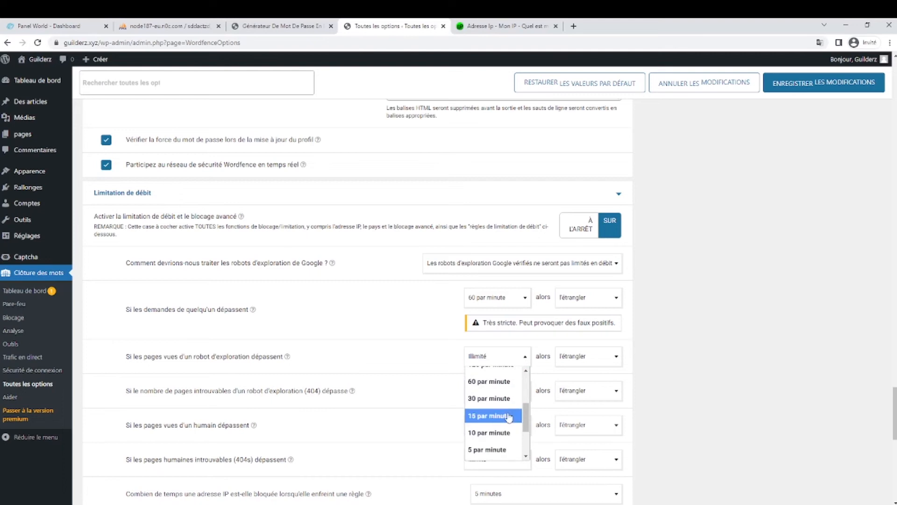
pyautogui.click(506, 416)
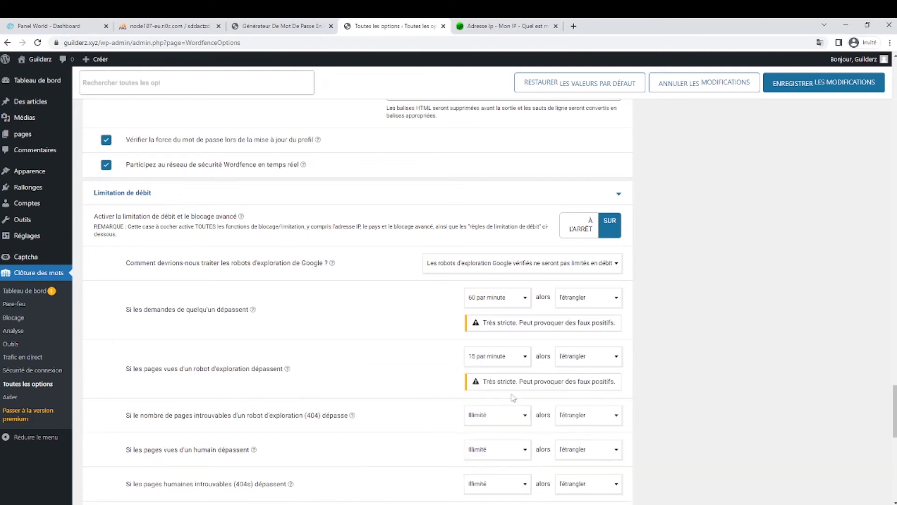
# Set the limit for a crawler's pages not found (404s) to 30 per minute, with blocking as the action
pyautogui.click(485, 422)
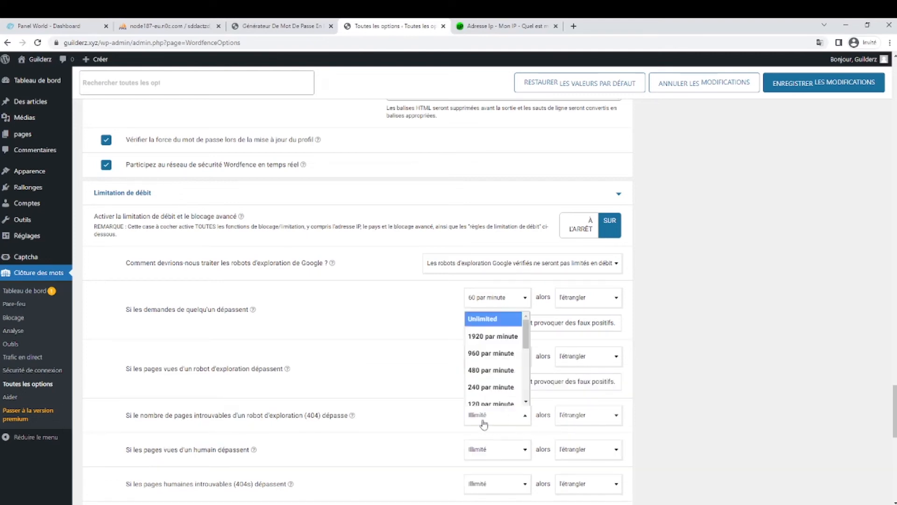
pyautogui.scroll(-5, 503, 395)
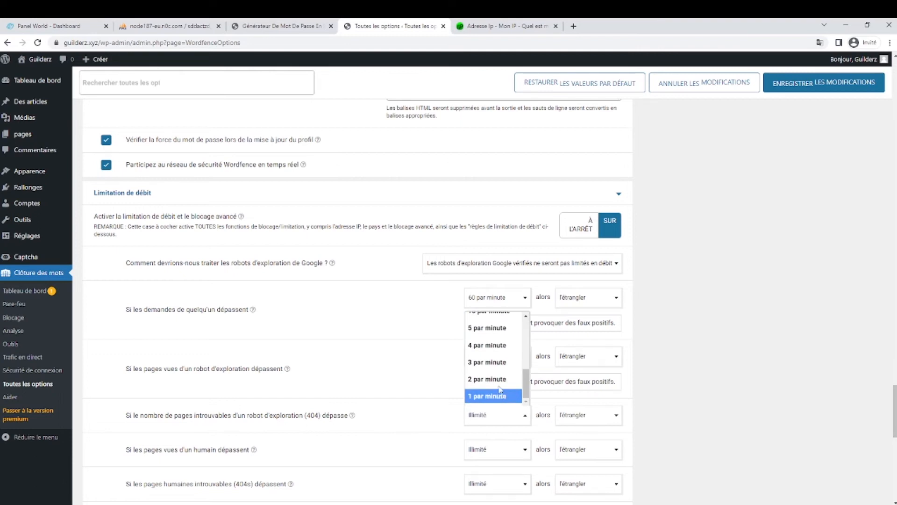
pyautogui.scroll(5, 493, 374)
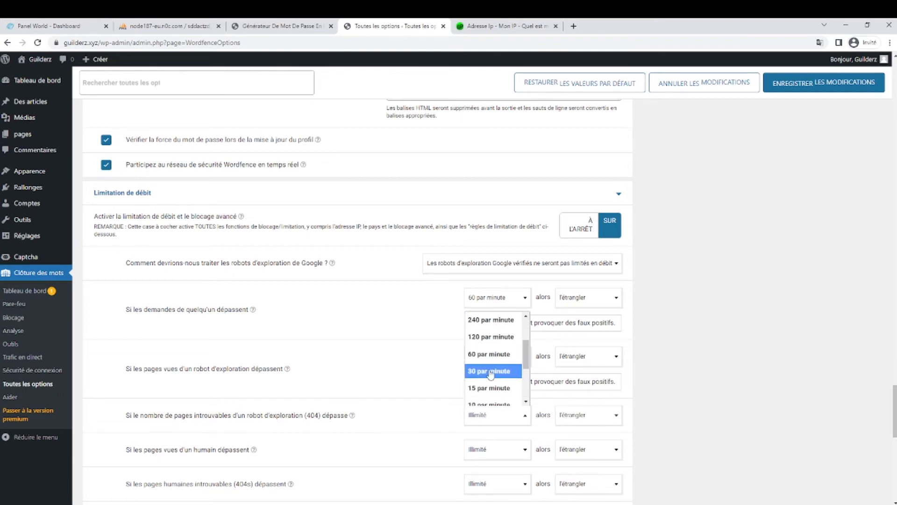
pyautogui.click(491, 370)
pyautogui.click(588, 361)
pyautogui.click(592, 428)
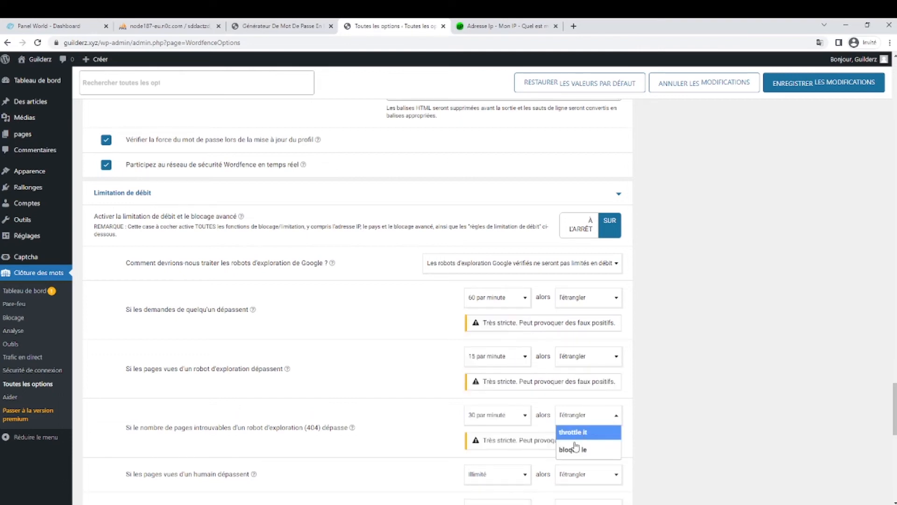
pyautogui.click(576, 448)
# Set the rate limit for a human's page views to 120 per minute
pyautogui.scroll(-4, 624, 414)
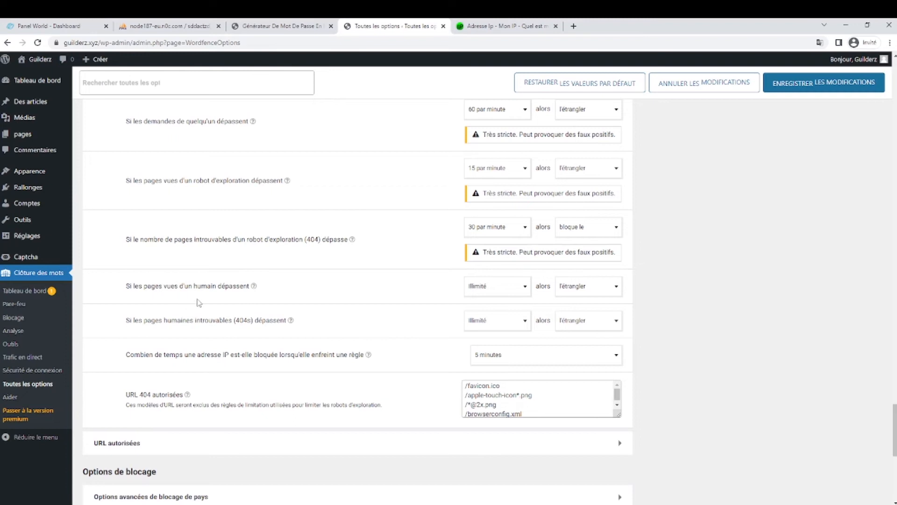
pyautogui.click(512, 286)
pyautogui.scroll(-1, 497, 345)
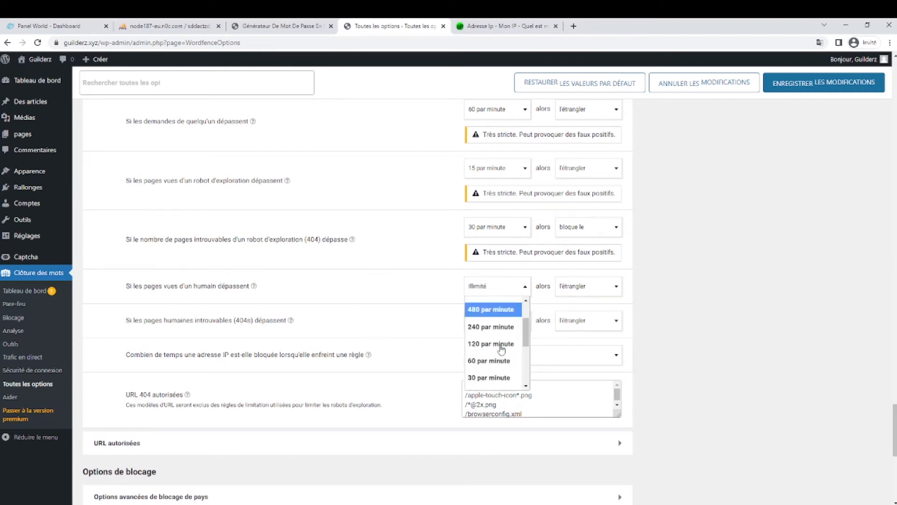
pyautogui.click(496, 345)
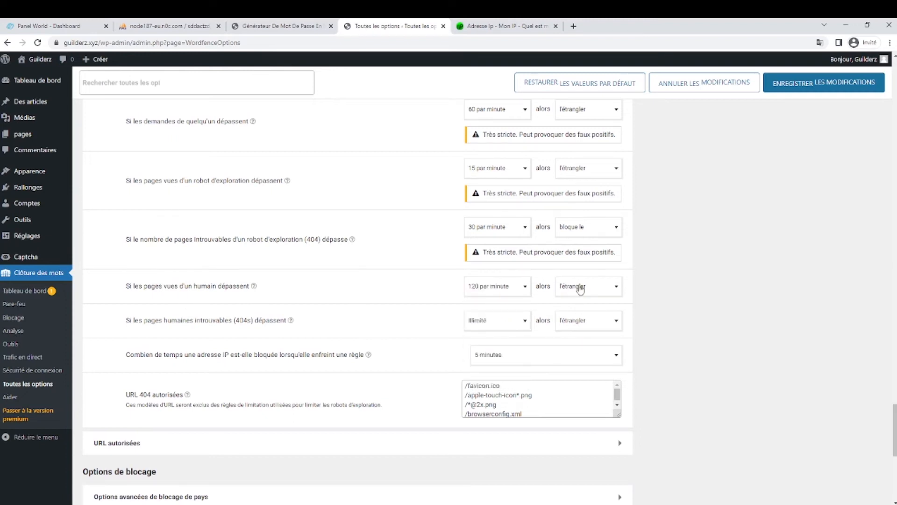
# Set the limit for a human's pages not found (404s) to 30 per minute, with throttling as the action
pyautogui.click(466, 329)
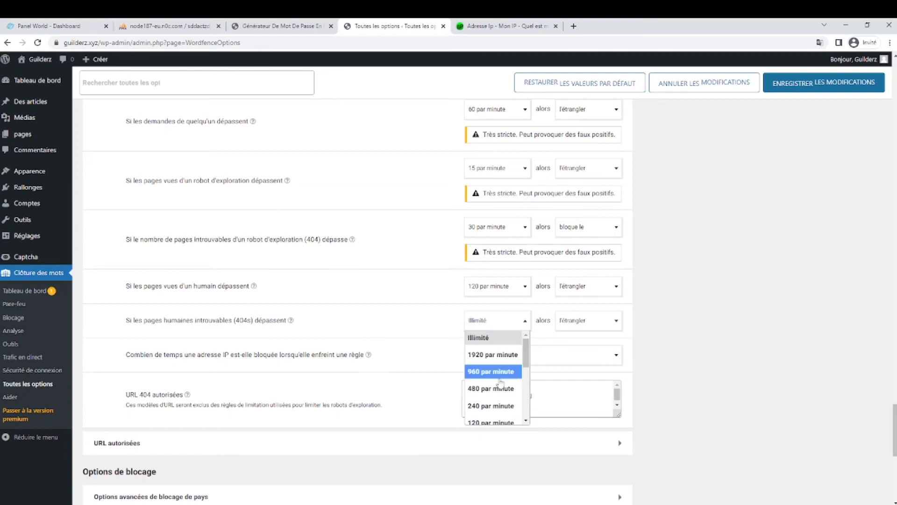
pyautogui.scroll(-3, 500, 384)
pyautogui.scroll(2, 493, 374)
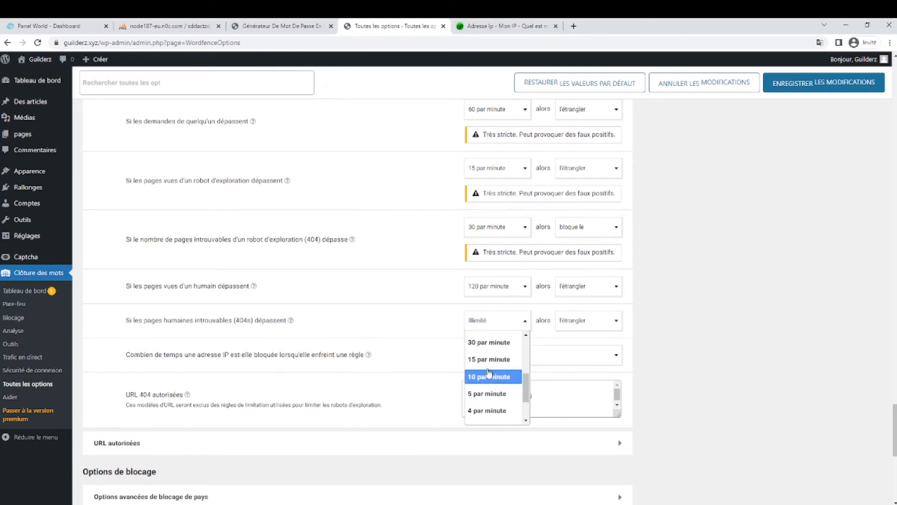
pyautogui.click(490, 346)
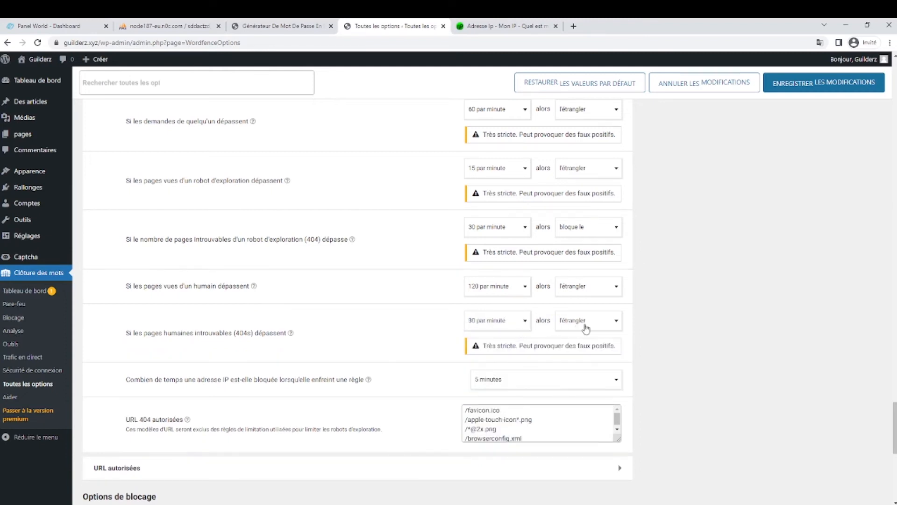
pyautogui.click(585, 325)
pyautogui.click(584, 337)
# Set how long an IP address is blocked when it breaks a rule to 1 month
pyautogui.click(496, 382)
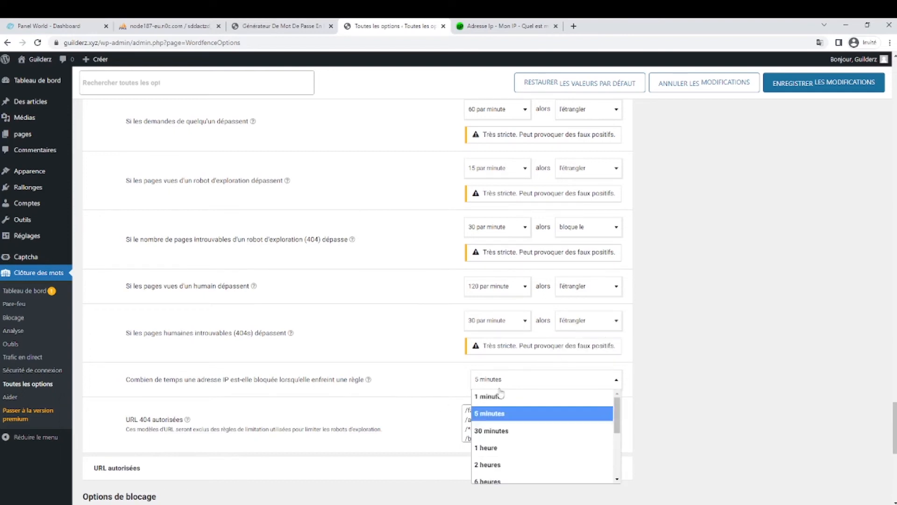
pyautogui.scroll(-3, 524, 458)
pyautogui.click(527, 473)
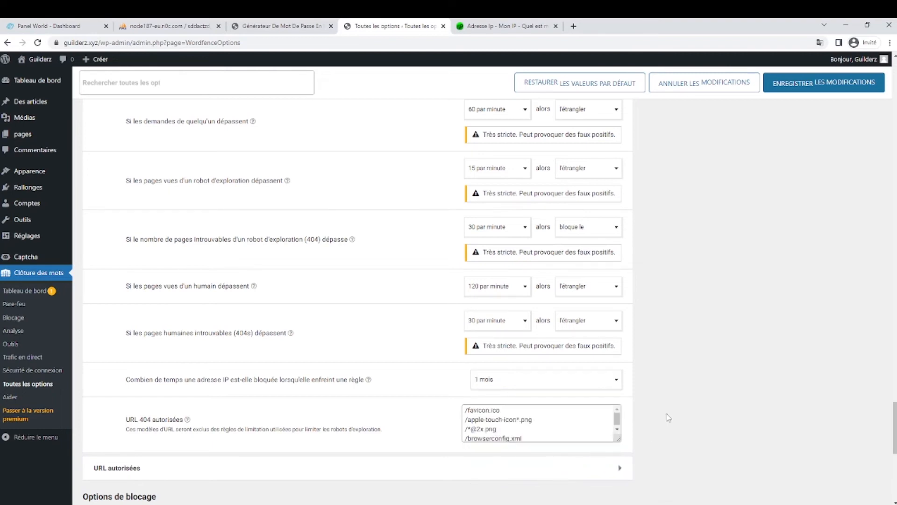
# Review the allowlisted URLs section and the advanced country blocking options
pyautogui.scroll(-6, 453, 368)
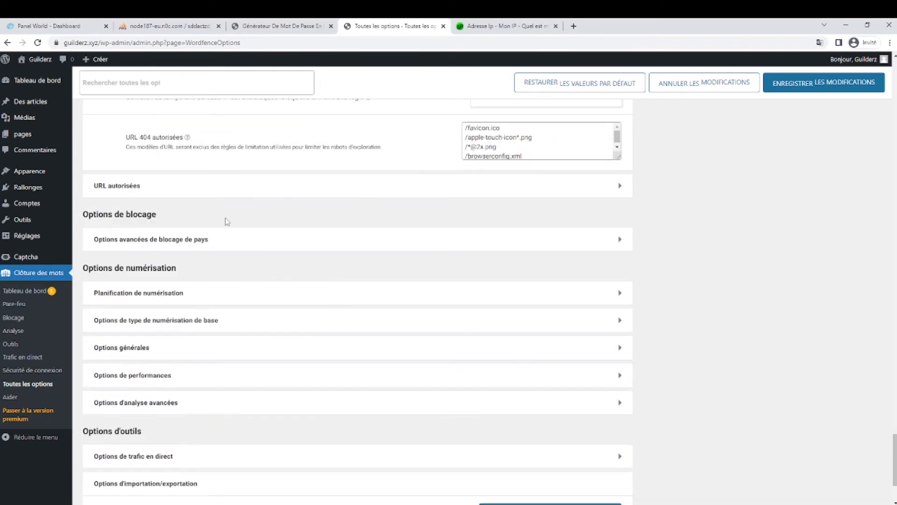
pyautogui.click(226, 189)
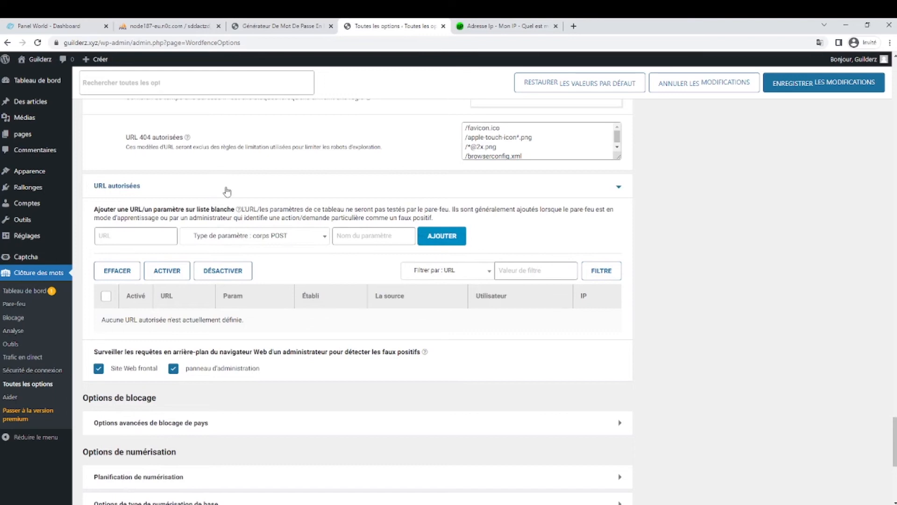
pyautogui.click(226, 189)
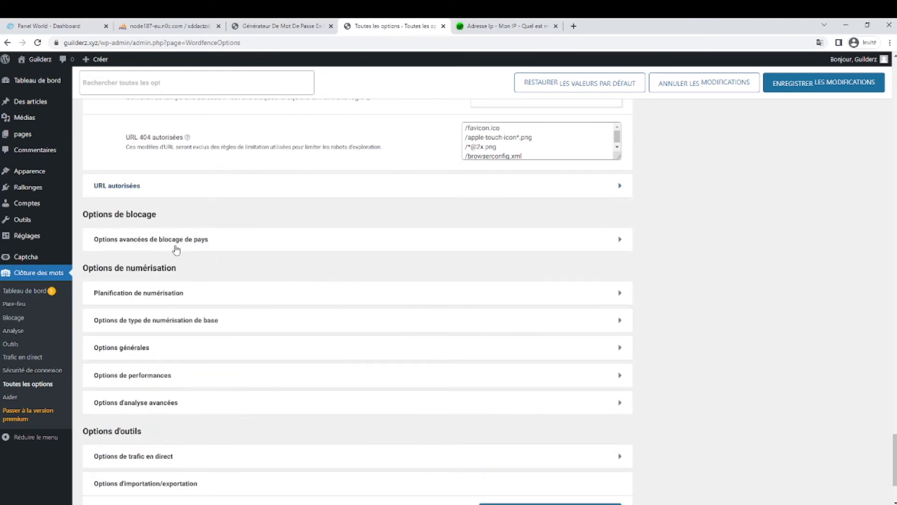
pyautogui.click(244, 241)
pyautogui.scroll(-6, 265, 276)
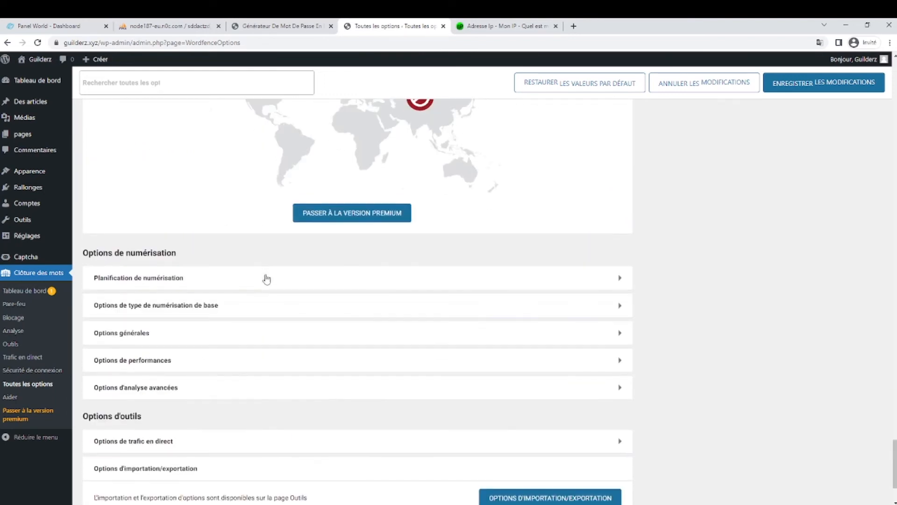
pyautogui.scroll(3, 307, 243)
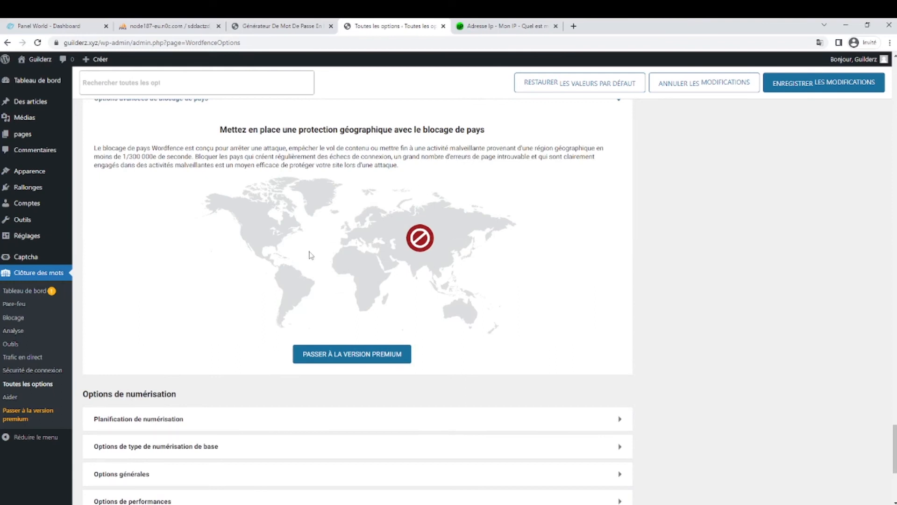
pyautogui.scroll(-3, 256, 248)
# Check the scan scheduling options and set the basic scan type to High Sensitivity
pyautogui.click(166, 281)
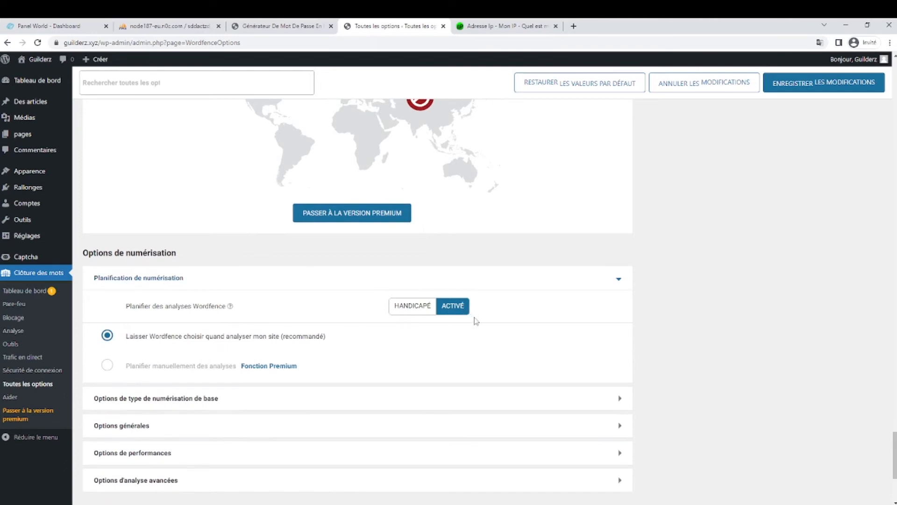
pyautogui.scroll(-4, 421, 322)
pyautogui.moveTo(145, 226)
pyautogui.click(161, 206)
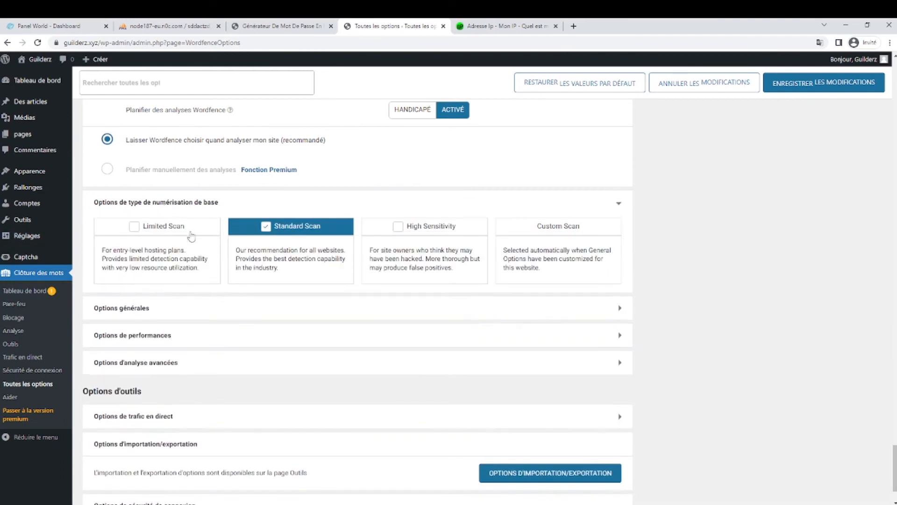
pyautogui.click(396, 228)
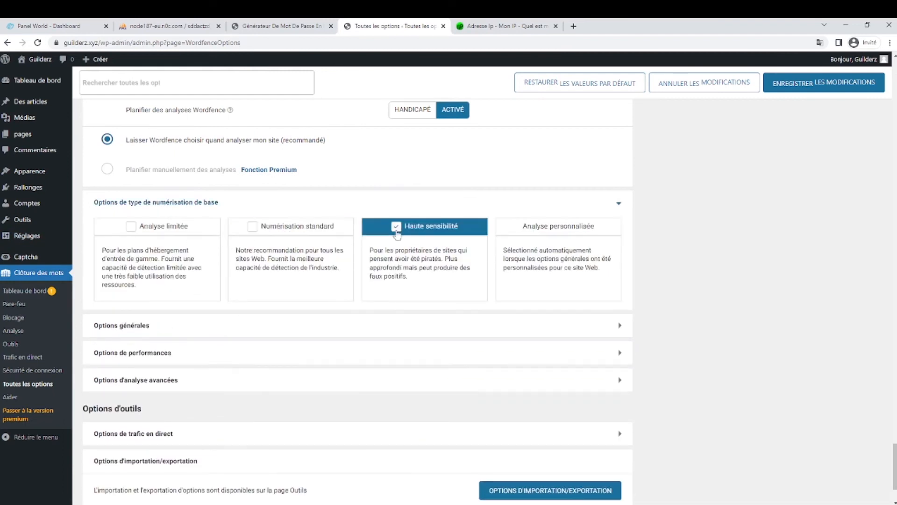
# Review the general, performance and advanced scan options
pyautogui.click(254, 325)
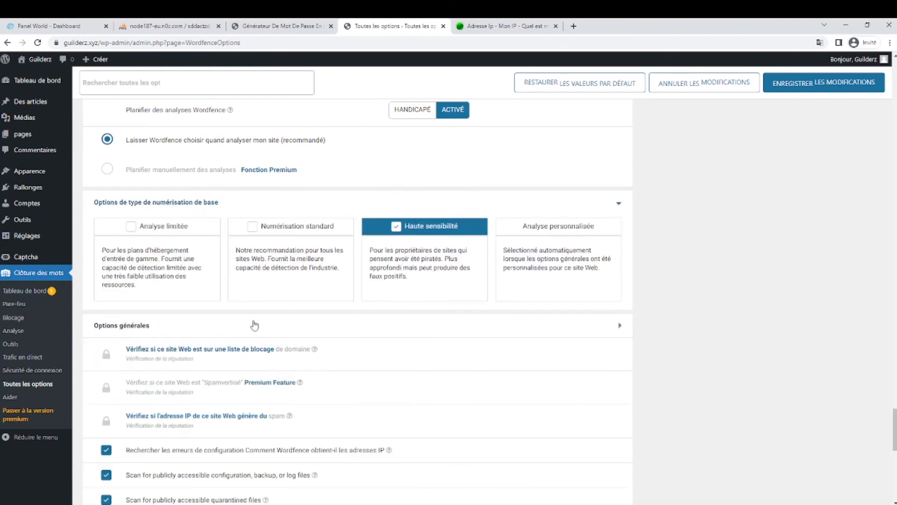
pyautogui.scroll(-3, 254, 323)
pyautogui.scroll(-10, 181, 301)
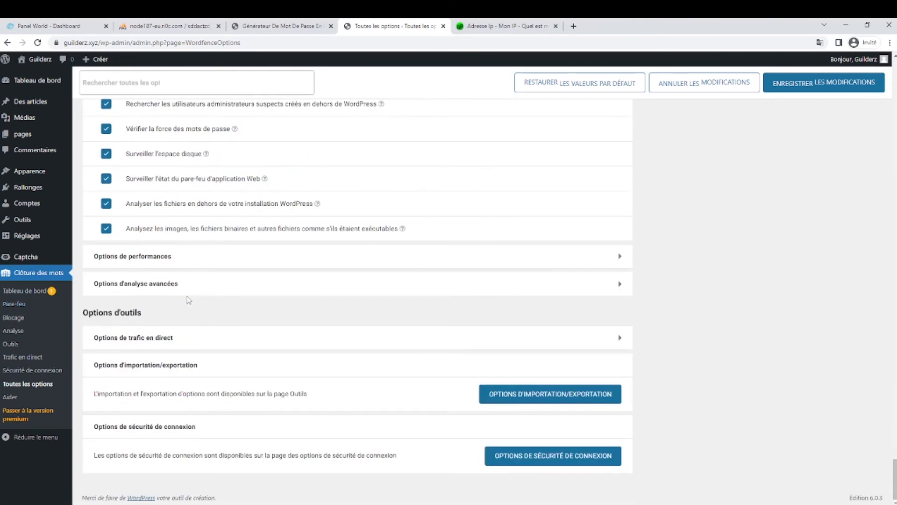
pyautogui.click(166, 260)
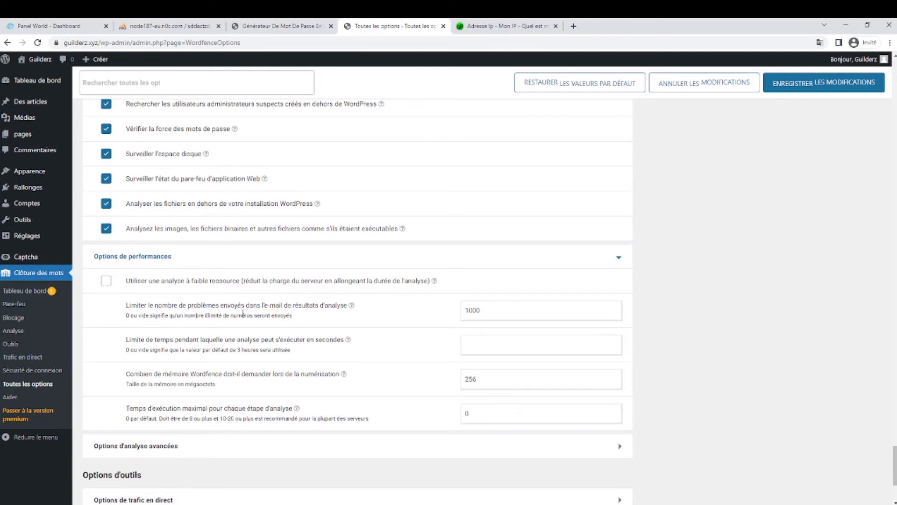
pyautogui.scroll(-3, 243, 314)
pyautogui.click(201, 283)
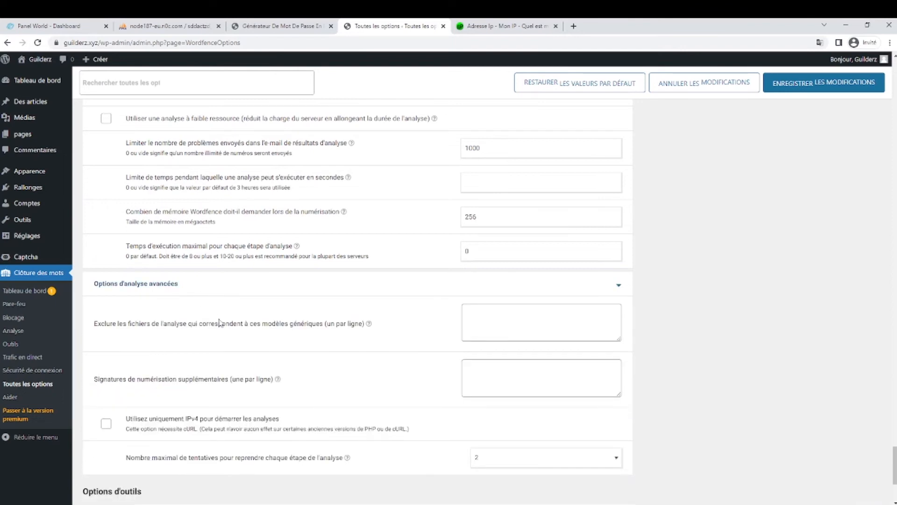
# Set live traffic logging to all traffic and disable the exclusion of logged-in users with publishing access
pyautogui.scroll(-4, 211, 327)
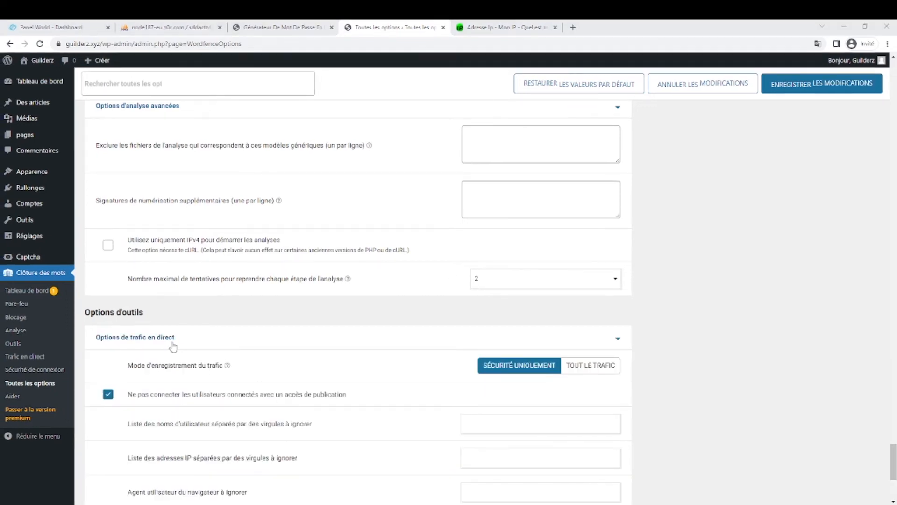
pyautogui.click(602, 367)
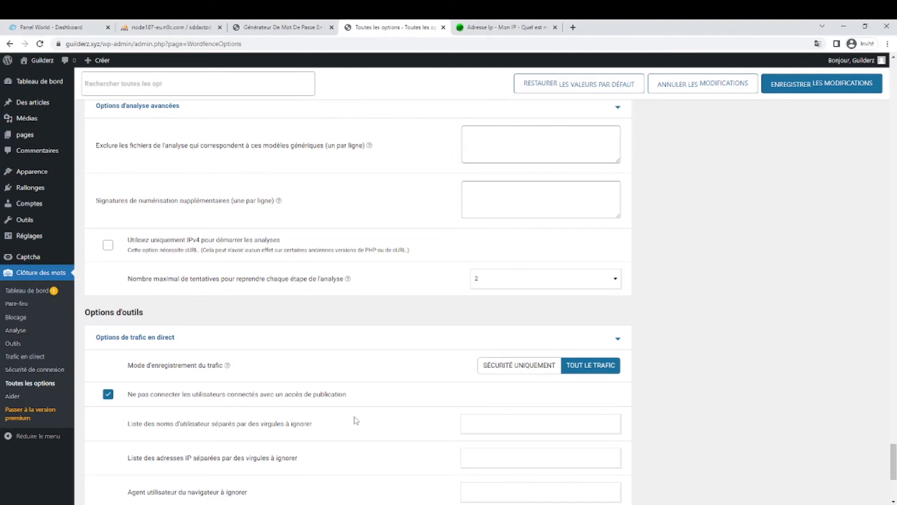
pyautogui.click(301, 398)
pyautogui.scroll(-2, 314, 426)
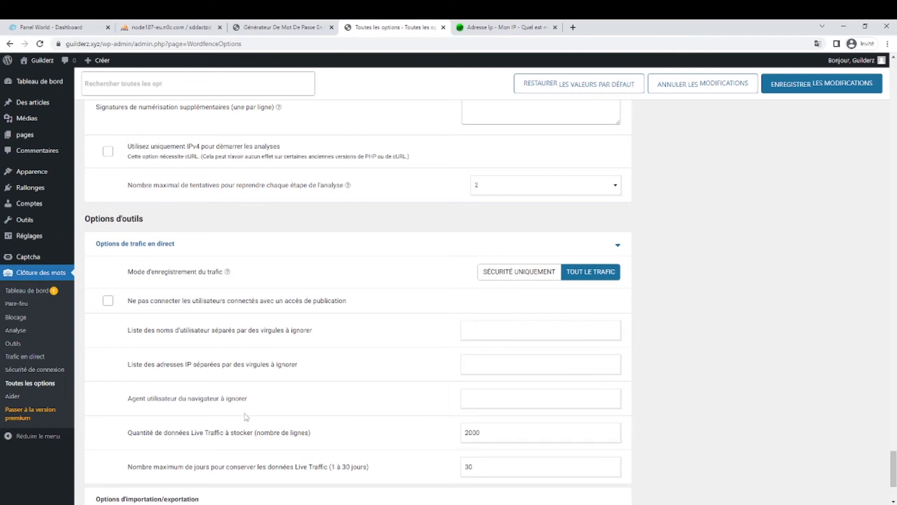
# Set the maximum days to keep Live Traffic data to 60 and save the Wordfence option changes
pyautogui.scroll(-3, 337, 346)
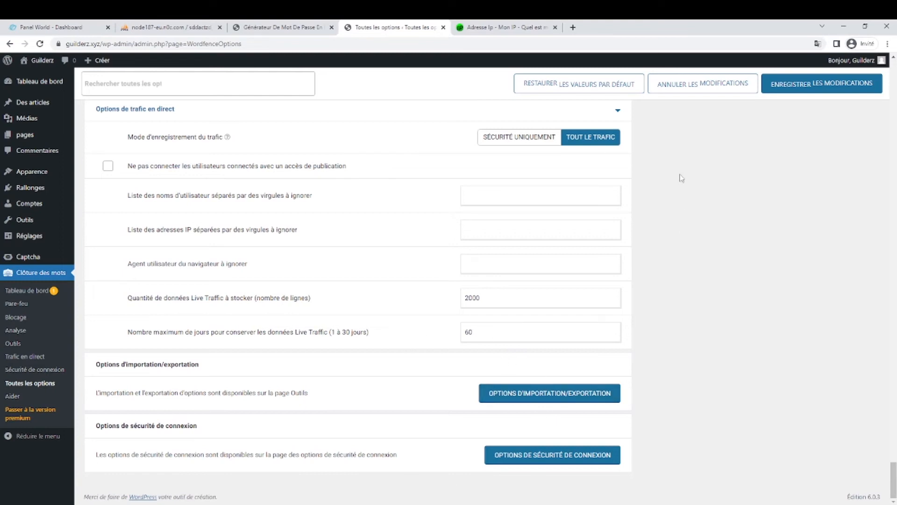
pyautogui.click(802, 88)
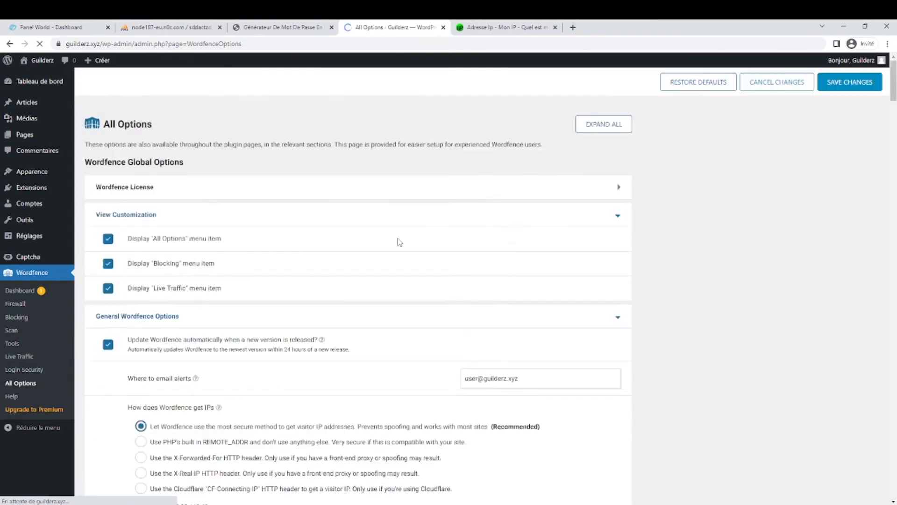
# Open Wordfence's Live Traffic page, dismiss the introduction, enable Expand All Results and show the Live Traffic options
pyautogui.click(26, 357)
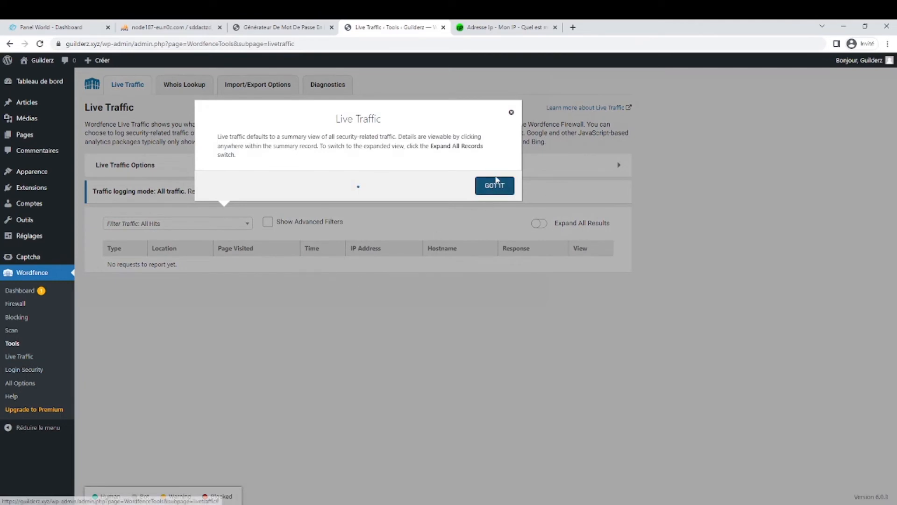
pyautogui.click(495, 184)
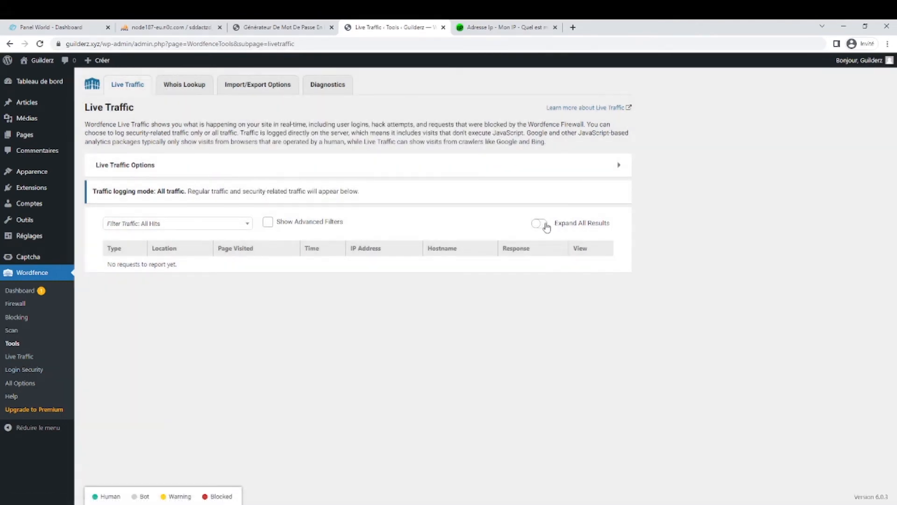
pyautogui.click(542, 225)
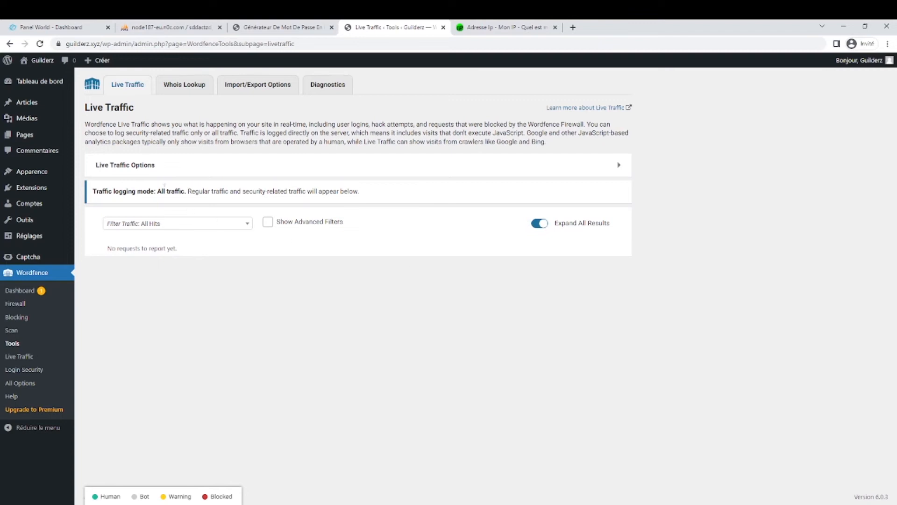
pyautogui.click(139, 165)
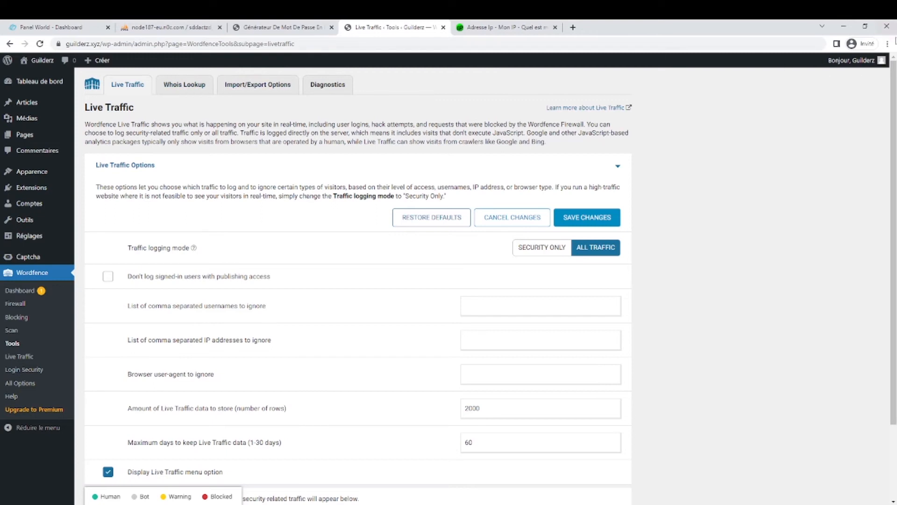
# In a new browser window, visit the guilderz.xyz home page, the "Bonjour tout le monde !" article and "Page d'exemple" to generate traffic
pyautogui.click(887, 44)
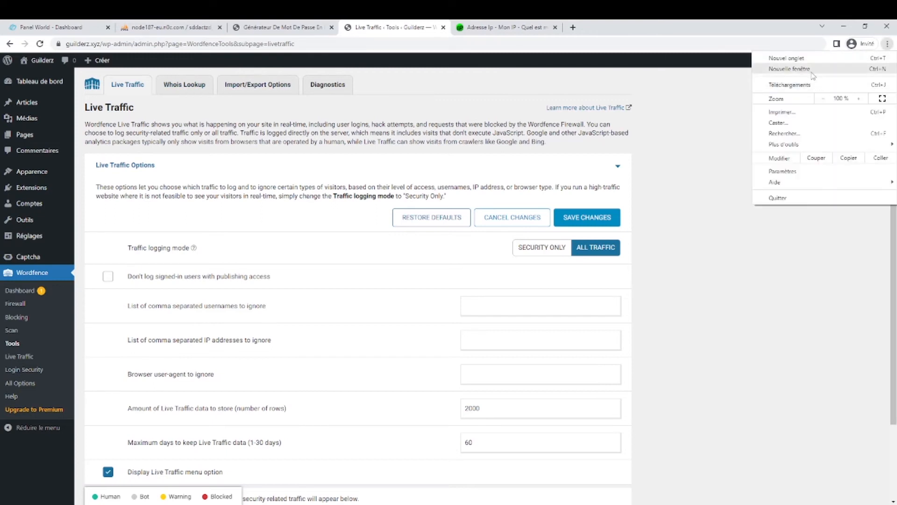
pyautogui.click(811, 73)
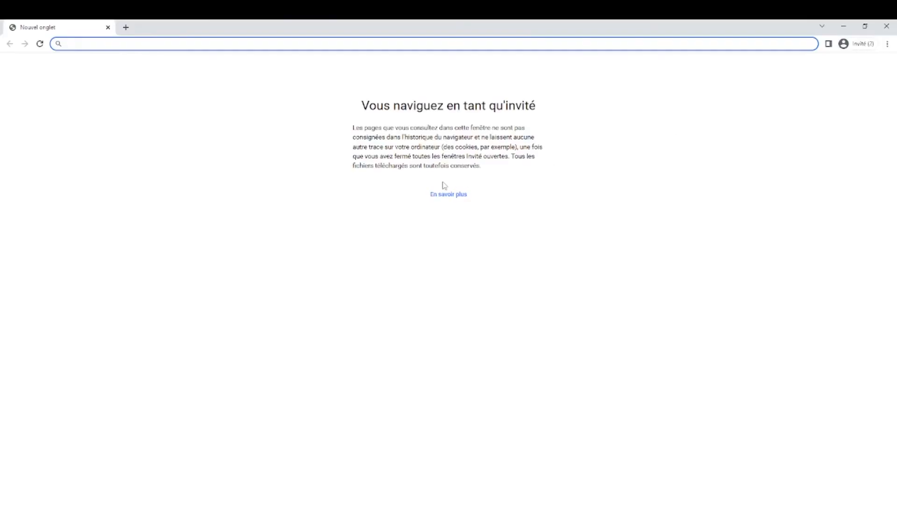
pyautogui.write('185.22.110.40')
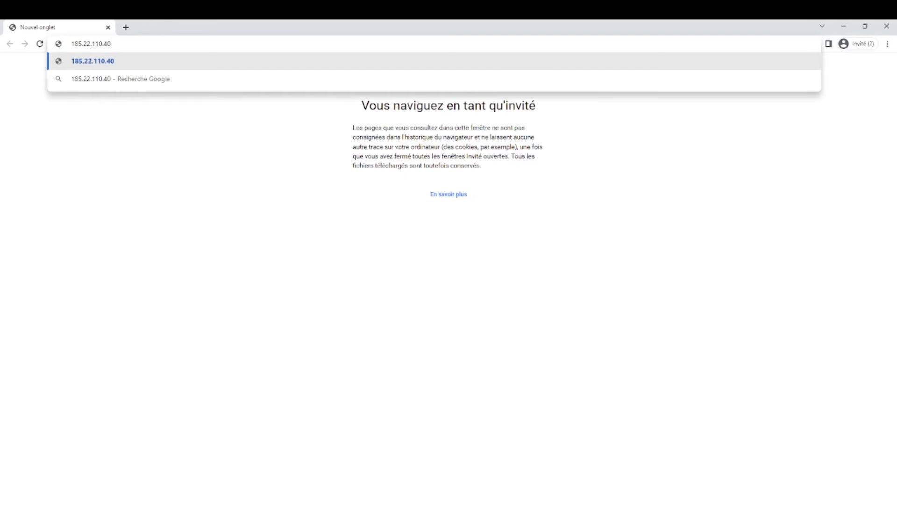
pyautogui.press('Return')
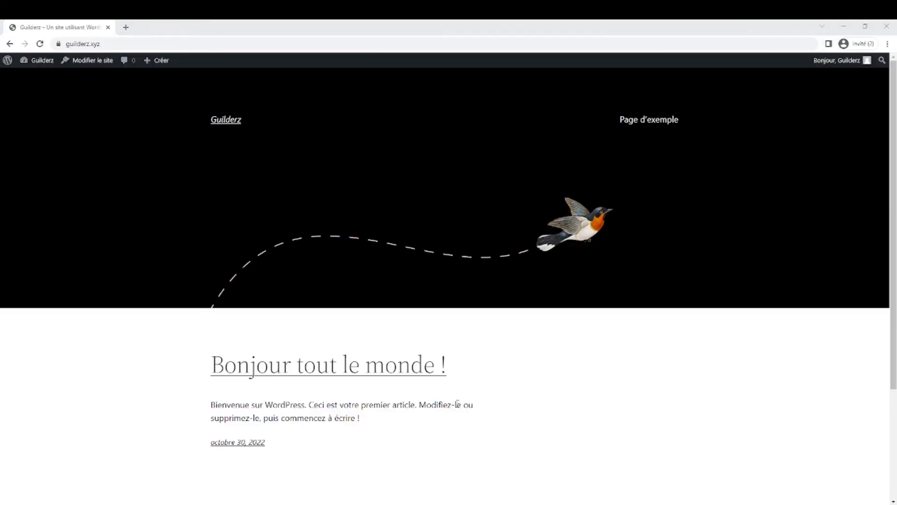
pyautogui.click(359, 375)
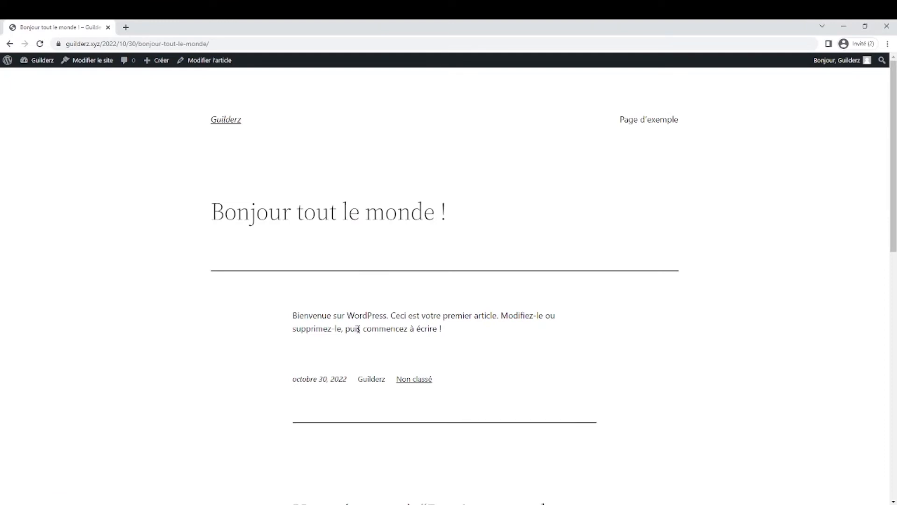
pyautogui.click(223, 120)
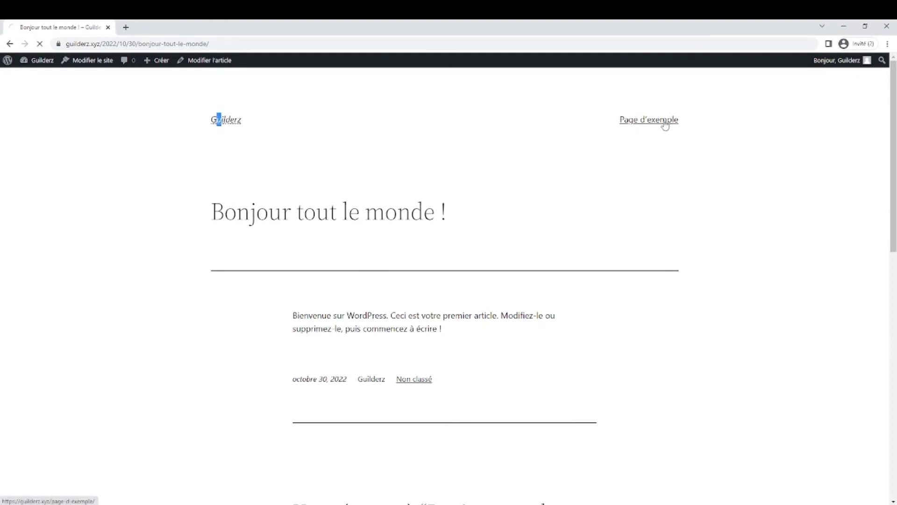
pyautogui.click(662, 124)
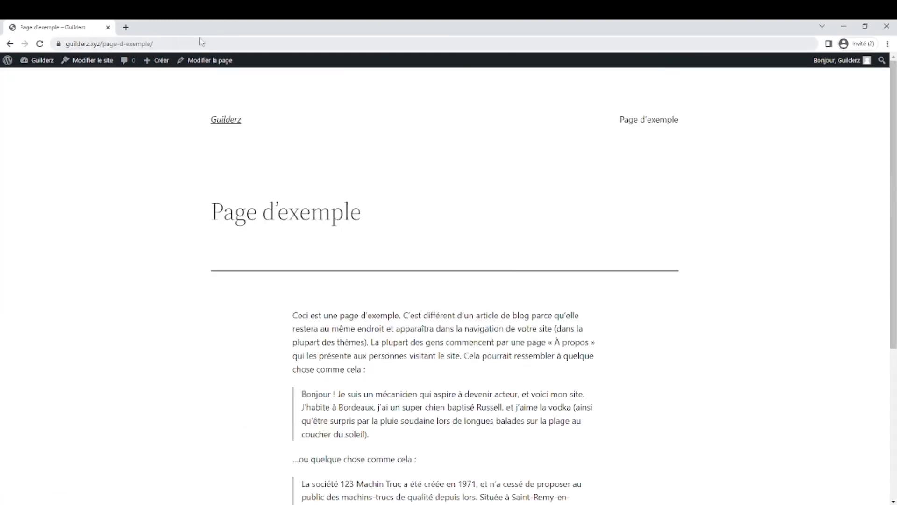
# Merge the sample page tab into the admin browser window and reload Live Traffic to display the logged visits
pyautogui.moveTo(216, 28); pyautogui.dragTo(421, 29)
pyautogui.click(501, 28)
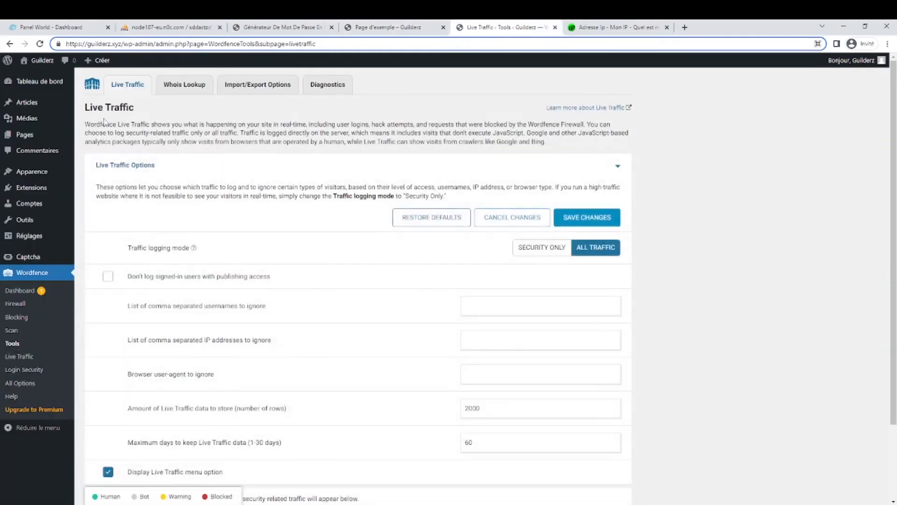
pyautogui.scroll(-2, 121, 243)
pyautogui.click(20, 358)
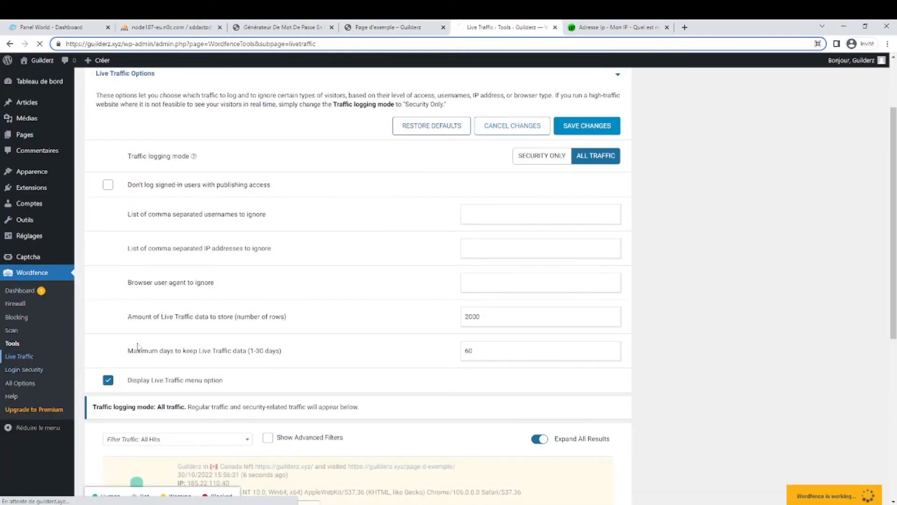
pyautogui.scroll(-8, 255, 290)
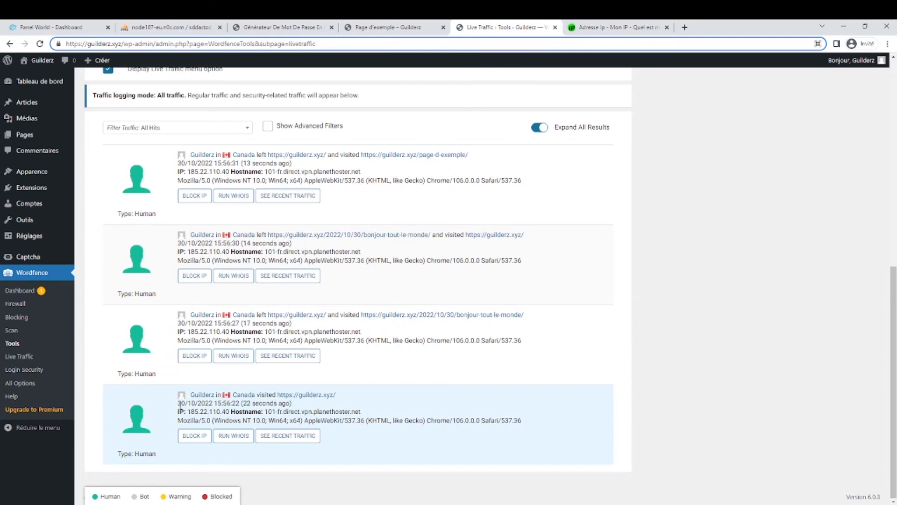
# Examine the time, IP address, hostname, browser and visitor type of the earliest logged home page visit
pyautogui.moveTo(178, 404); pyautogui.dragTo(369, 414)
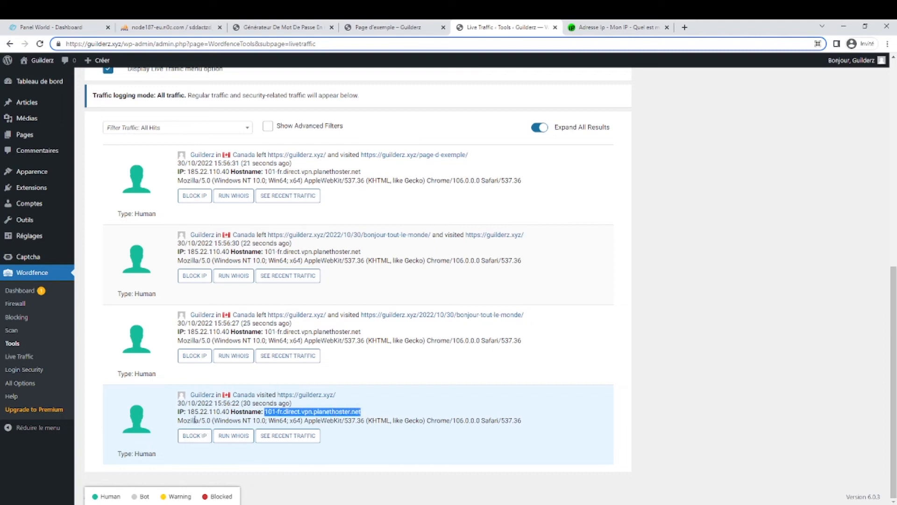
pyautogui.moveTo(177, 420); pyautogui.dragTo(496, 423)
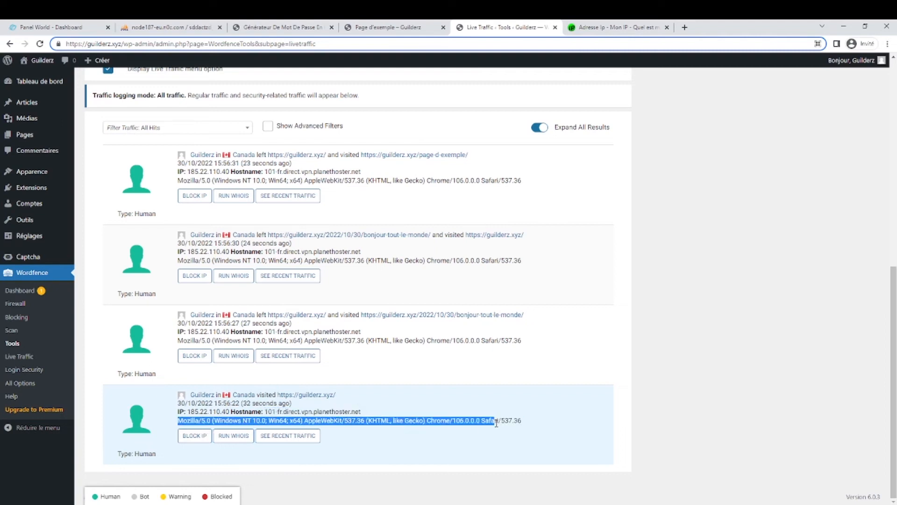
pyautogui.click(386, 407)
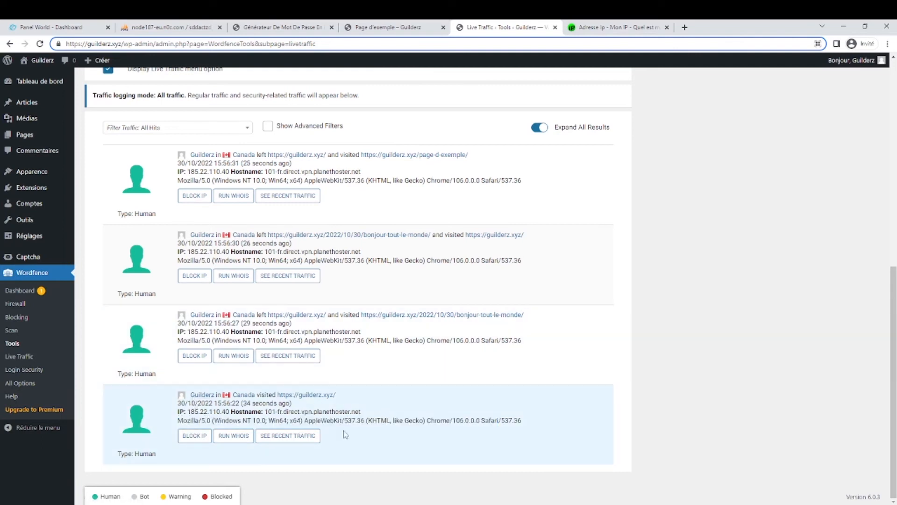
pyautogui.moveTo(158, 455); pyautogui.dragTo(119, 454)
# Review the recent traffic details of the earliest home page visit and close them
pyautogui.click(290, 436)
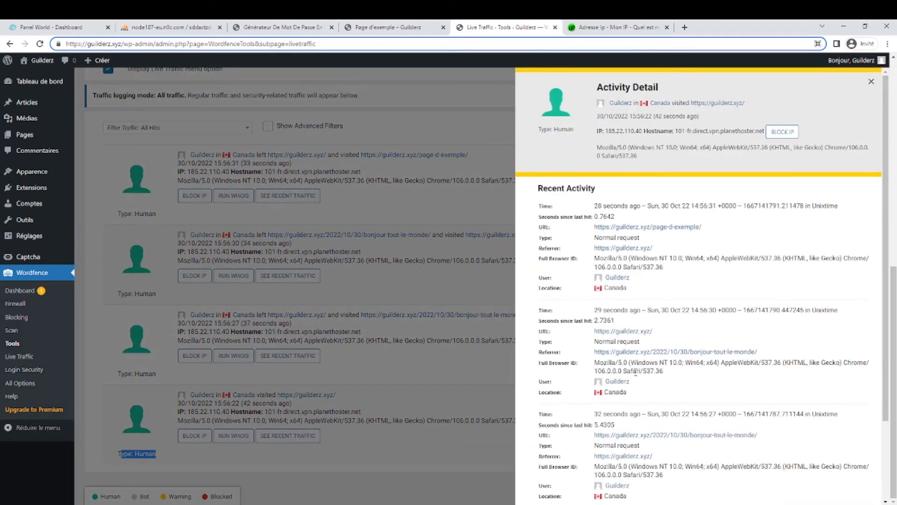
pyautogui.scroll(-2, 635, 370)
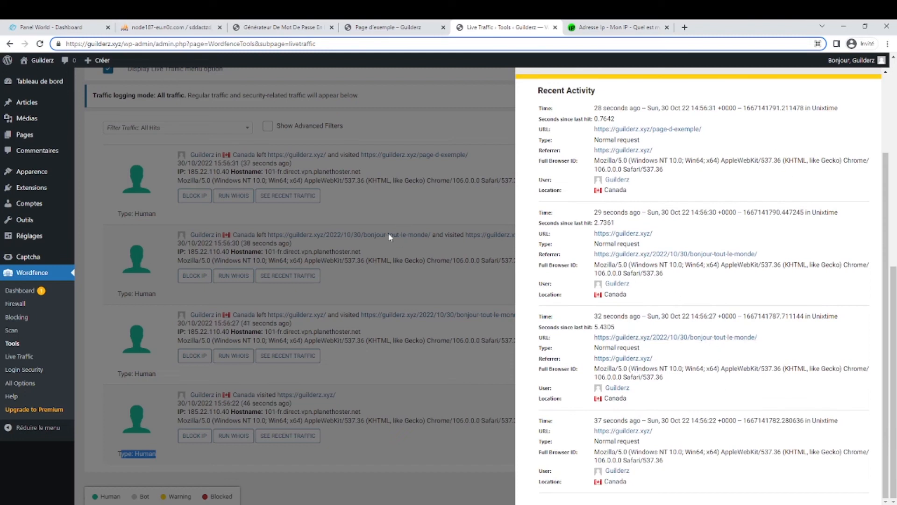
pyautogui.click(327, 264)
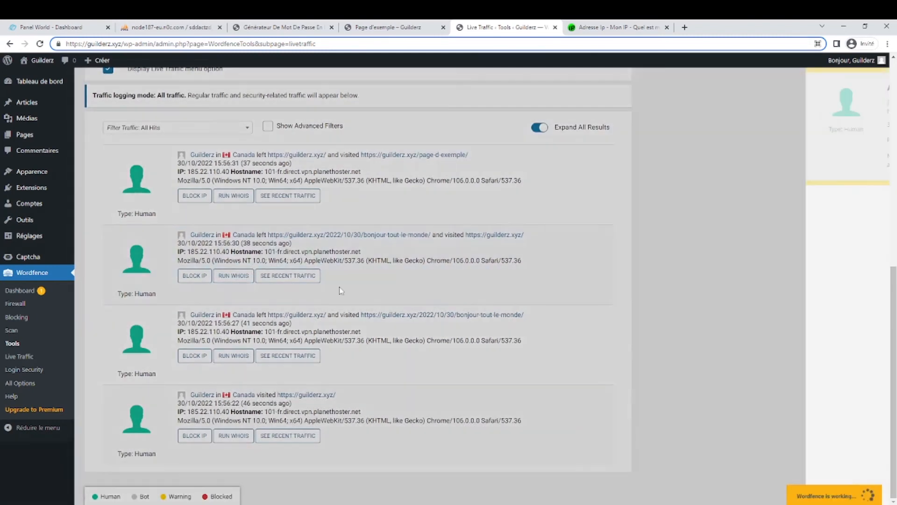
# Run a WHOIS lookup on the visitor's IP address and review the network information and blocking choices
pyautogui.click(341, 291)
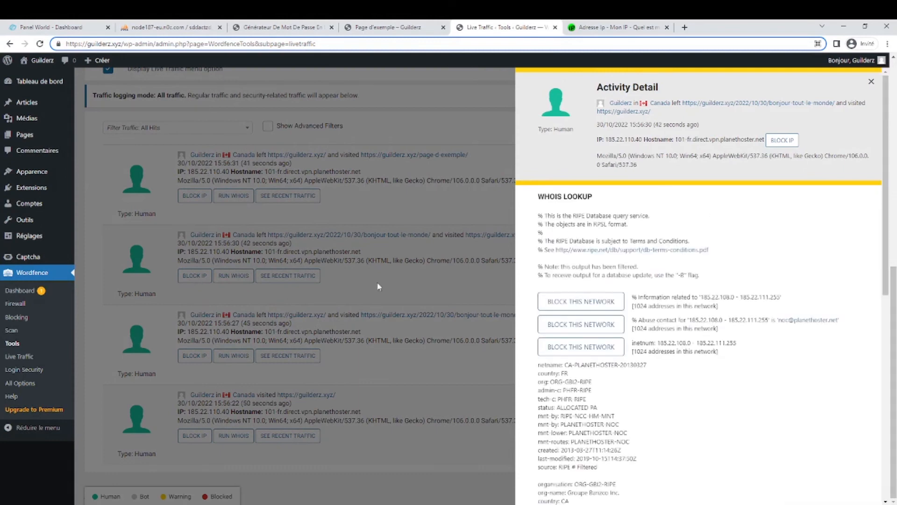
pyautogui.scroll(-9, 652, 295)
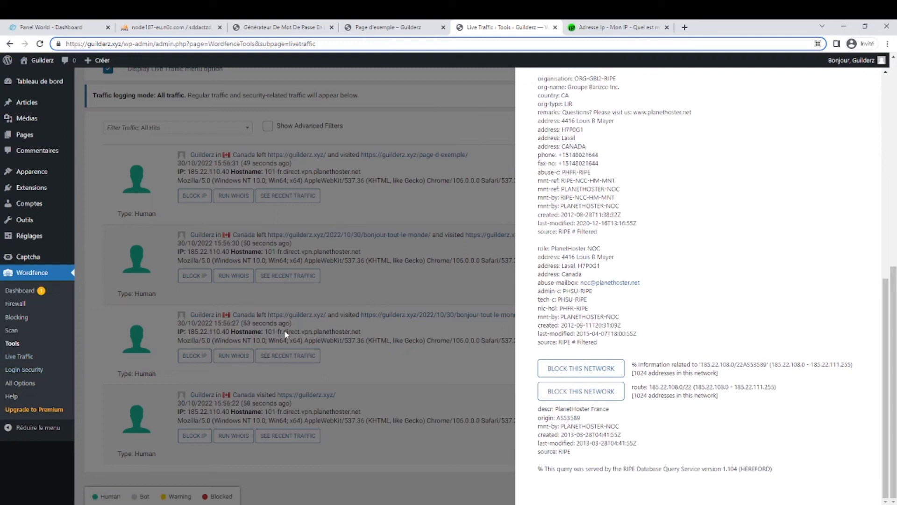
pyautogui.scroll(10, 780, 353)
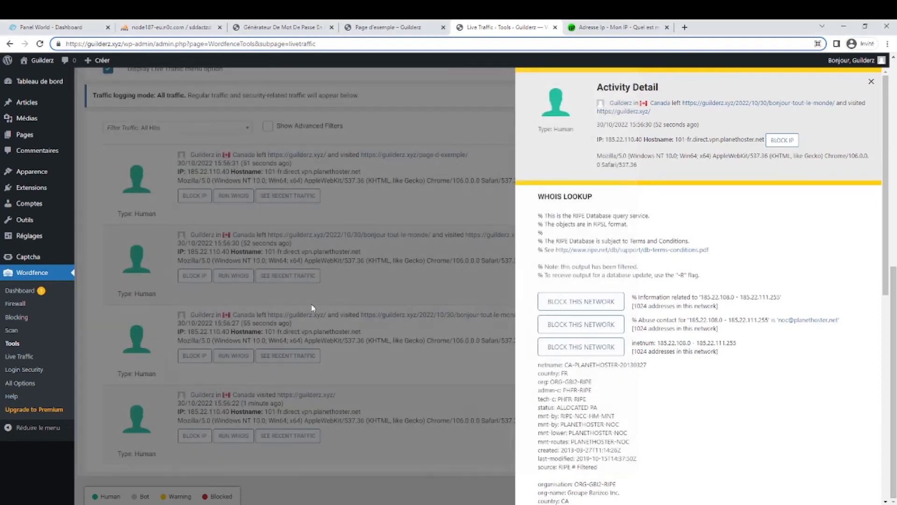
pyautogui.click(311, 303)
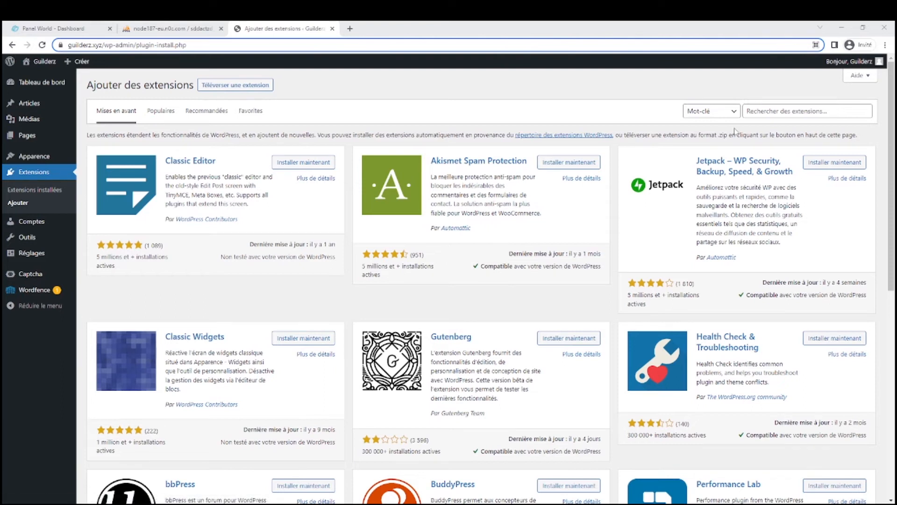
# Search the WordPress extensions for "xmlrpc", then install and activate the Disable XML-RPC plugin by Philip Erb
pyautogui.click(794, 112)
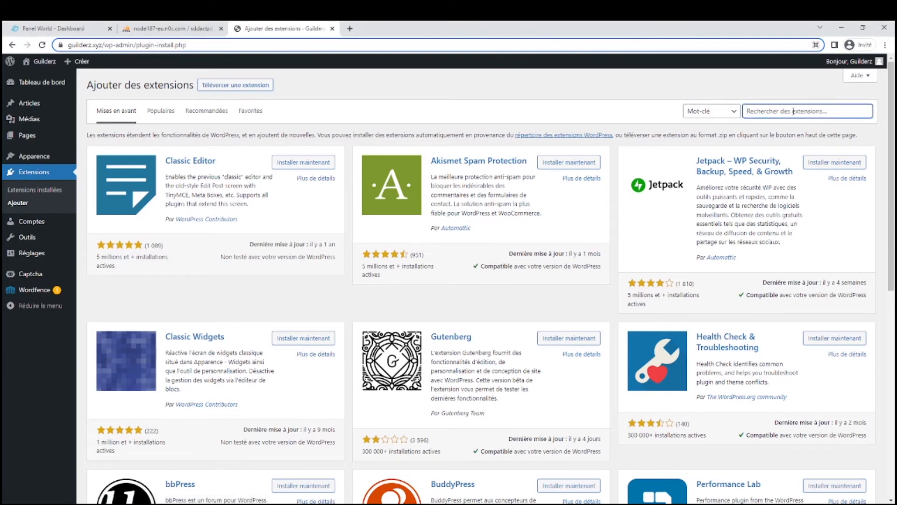
pyautogui.write('xmlrpc')
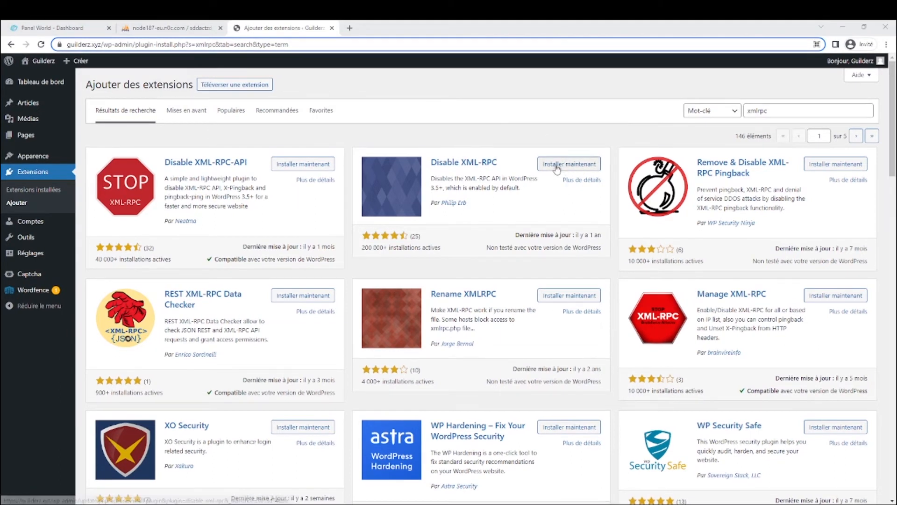
pyautogui.click(557, 166)
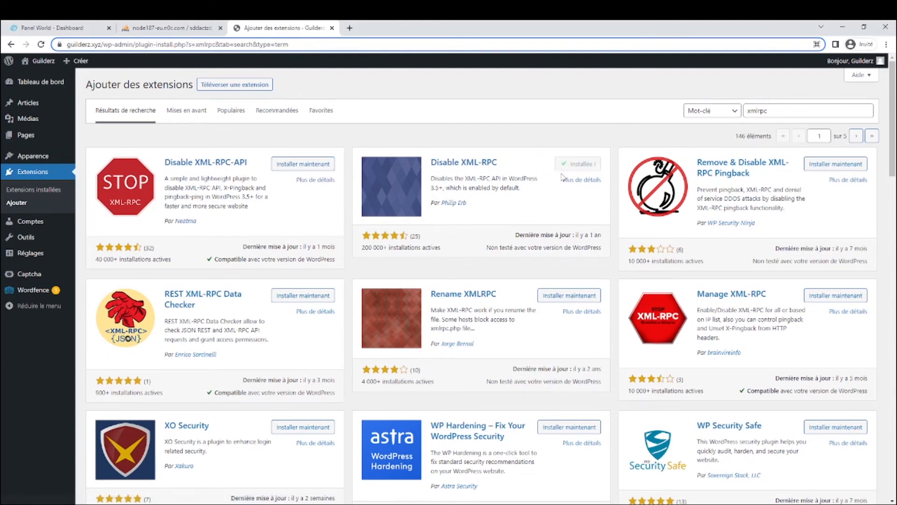
pyautogui.click(582, 164)
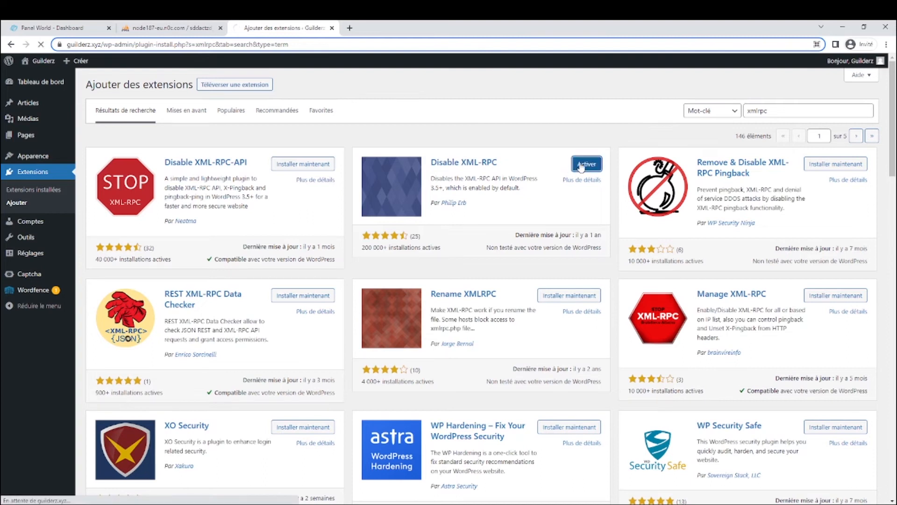
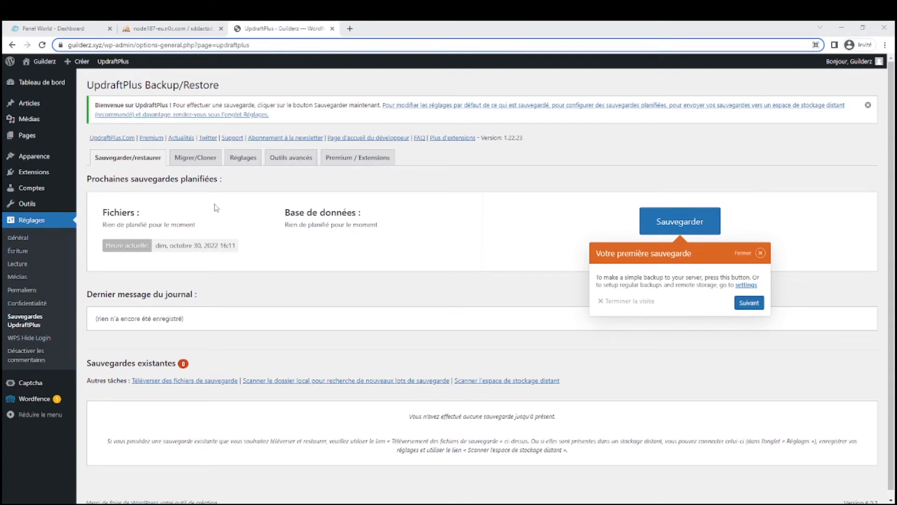
# Dismiss the first-backup tour and choose FTP as the remote storage in the UpdraftPlus settings
pyautogui.click(761, 253)
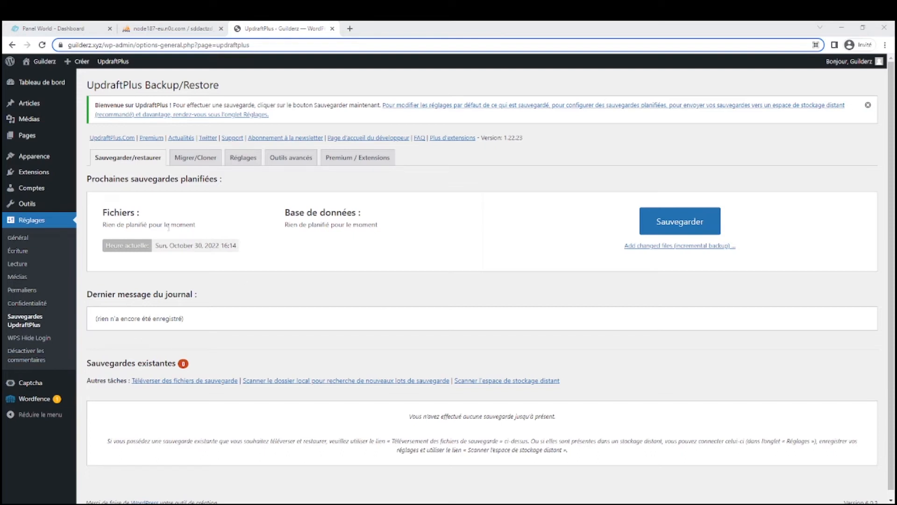
pyautogui.click(242, 158)
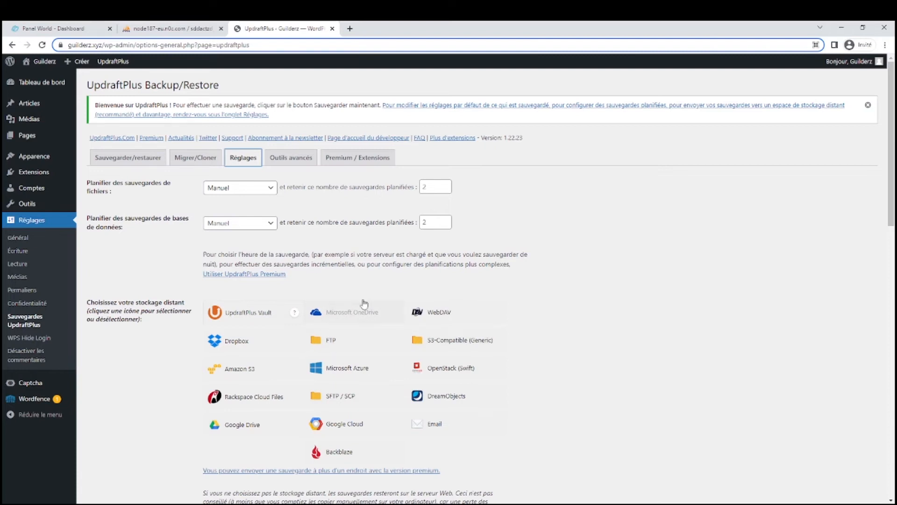
pyautogui.click(359, 344)
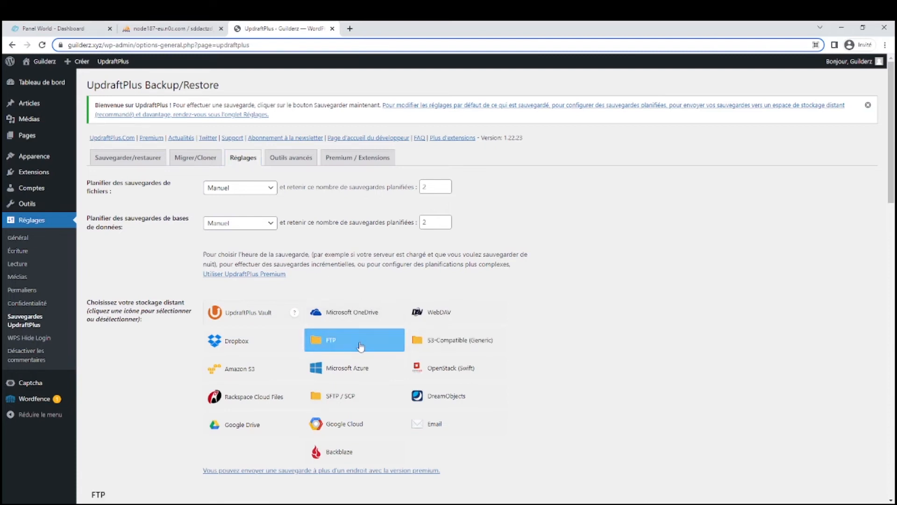
pyautogui.scroll(-8, 357, 344)
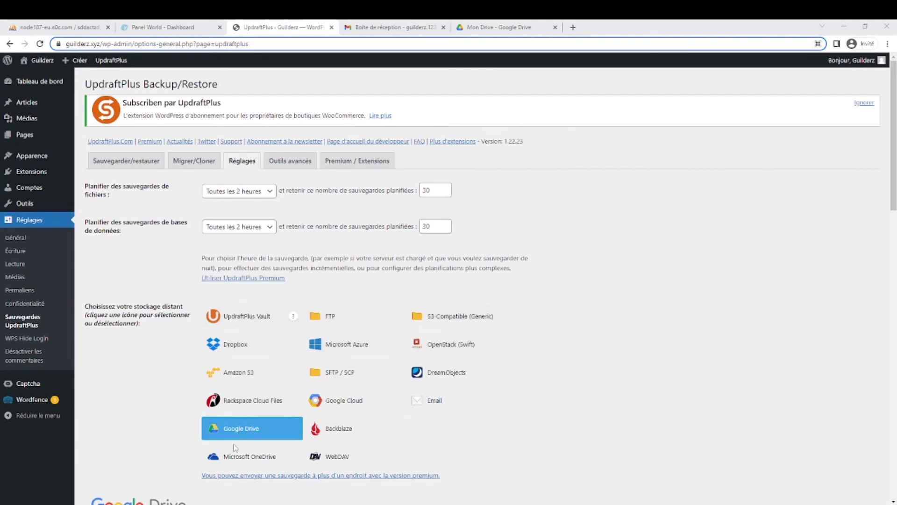
# Save the UpdraftPlus settings with Google Drive as the remote storage, staying on the page when asked about leaving
pyautogui.scroll(-6, 479, 357)
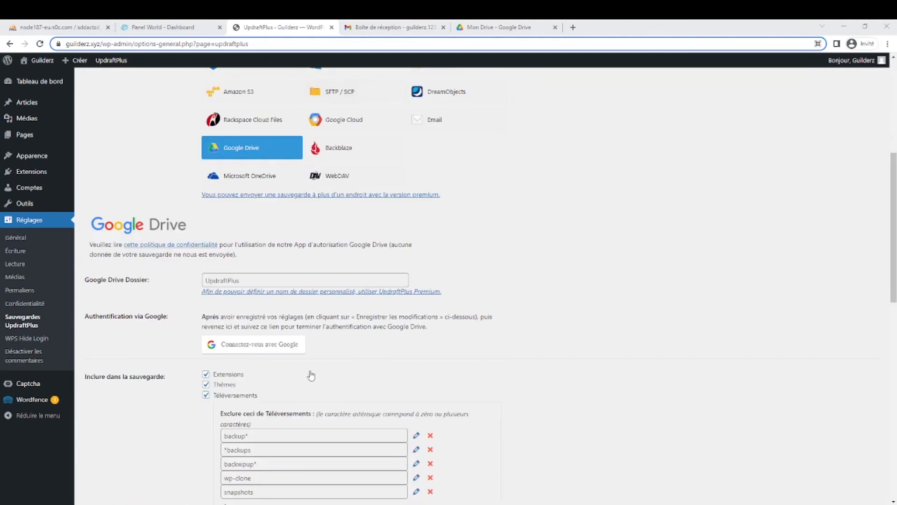
pyautogui.click(274, 349)
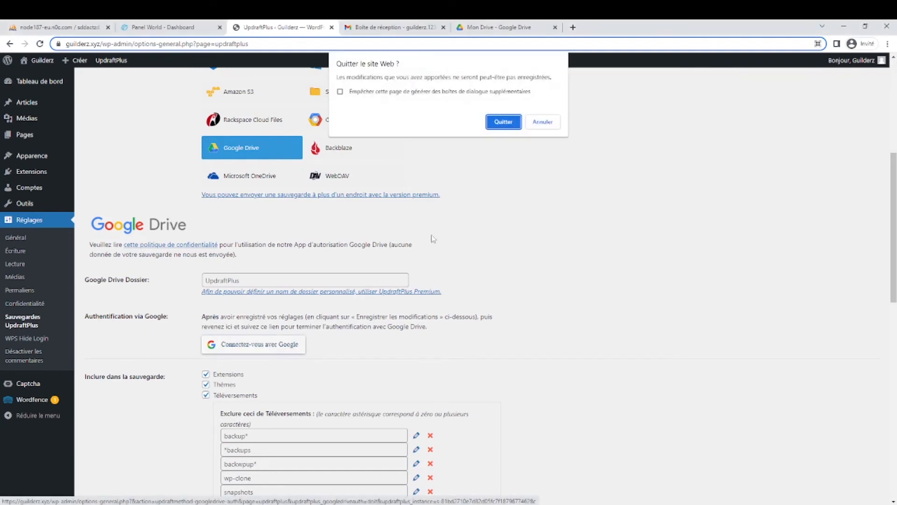
pyautogui.click(537, 122)
pyautogui.scroll(-10, 485, 400)
pyautogui.click(269, 359)
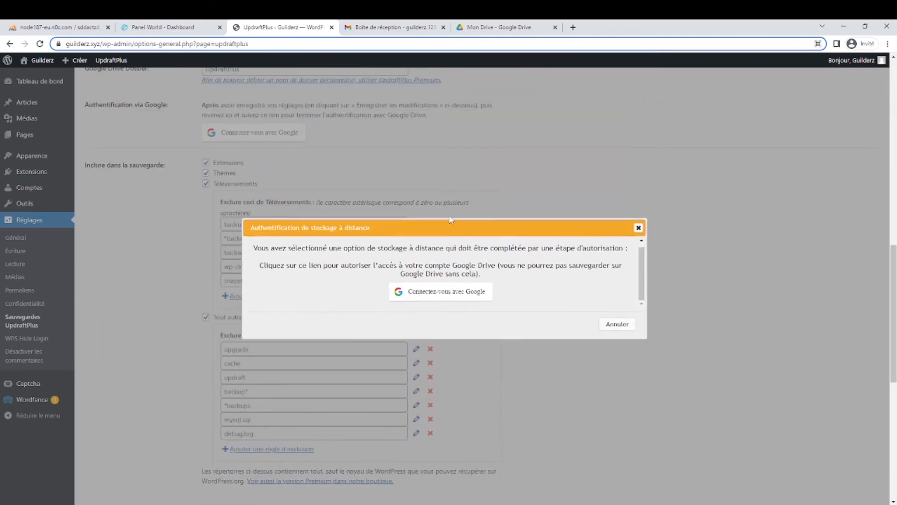
# Authorize UpdraftPlus to access the Google Drive account and complete the connection setup
pyautogui.click(442, 298)
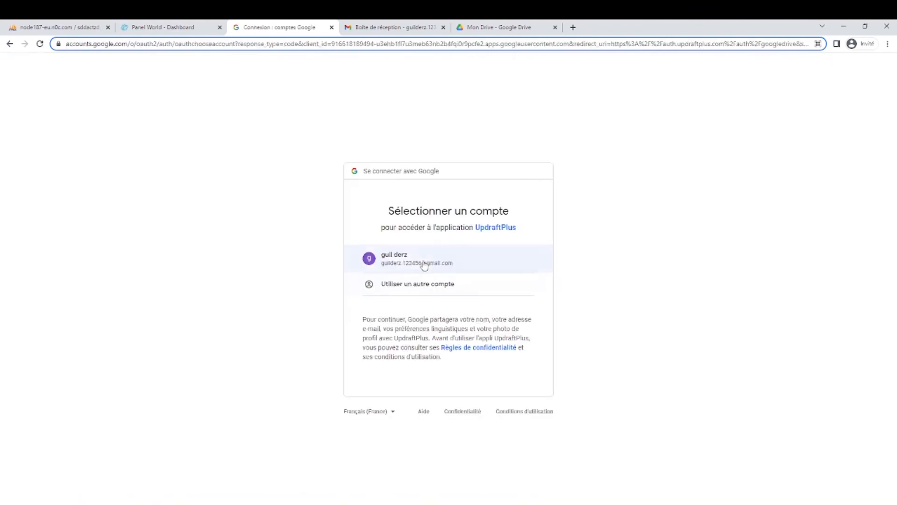
pyautogui.click(425, 264)
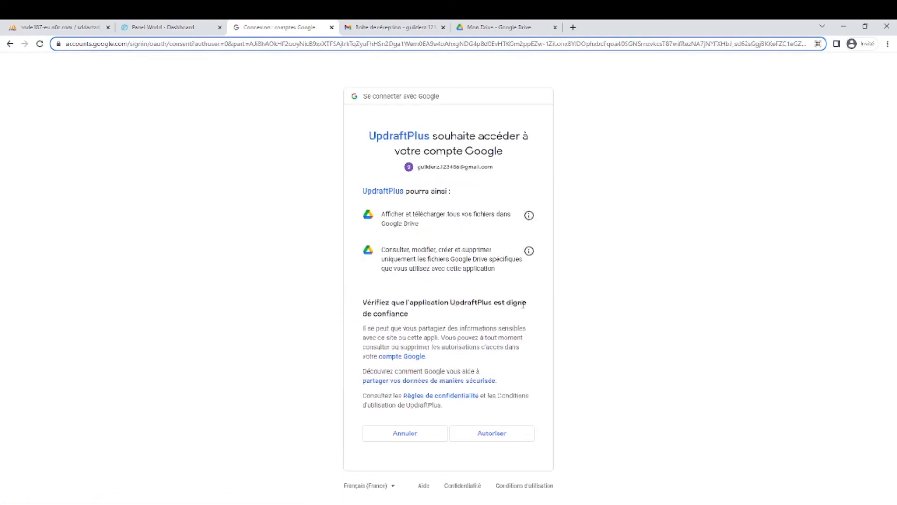
pyautogui.click(481, 436)
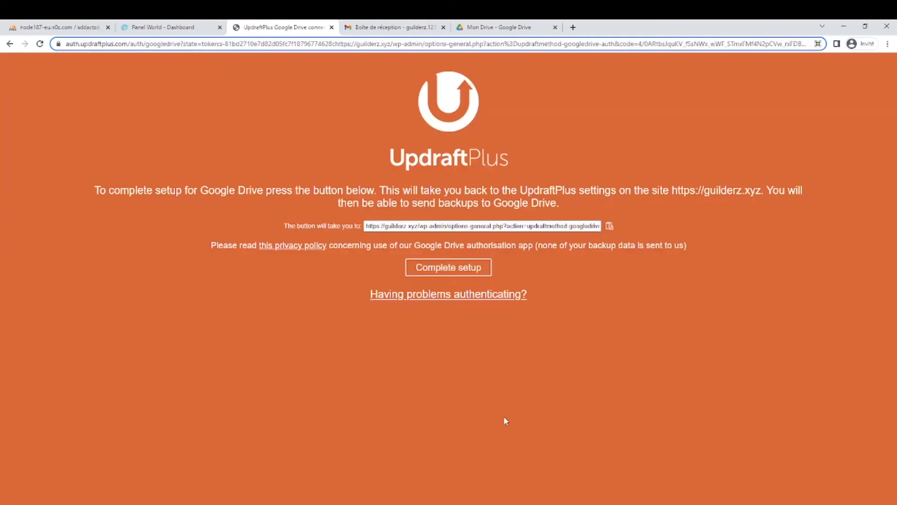
pyautogui.click(462, 272)
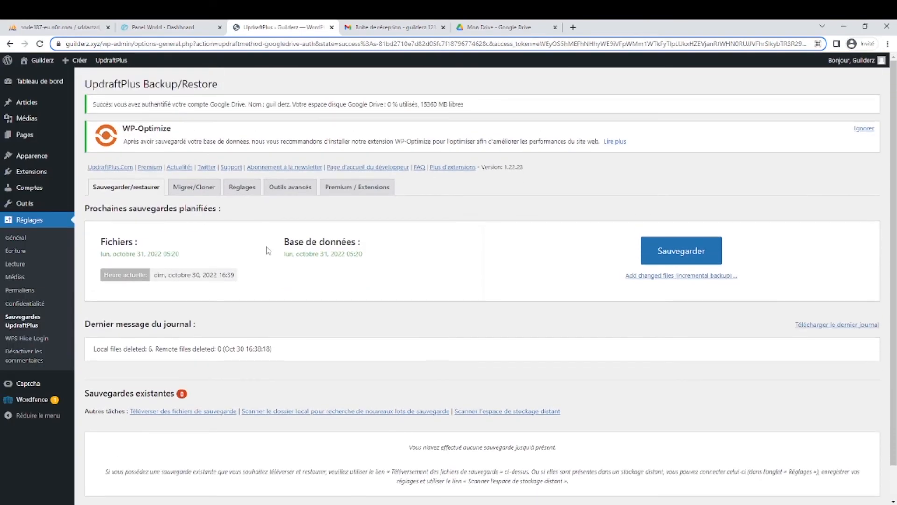
# Review the backup schedule and the Google Drive authentication in the UpdraftPlus settings
pyautogui.click(242, 187)
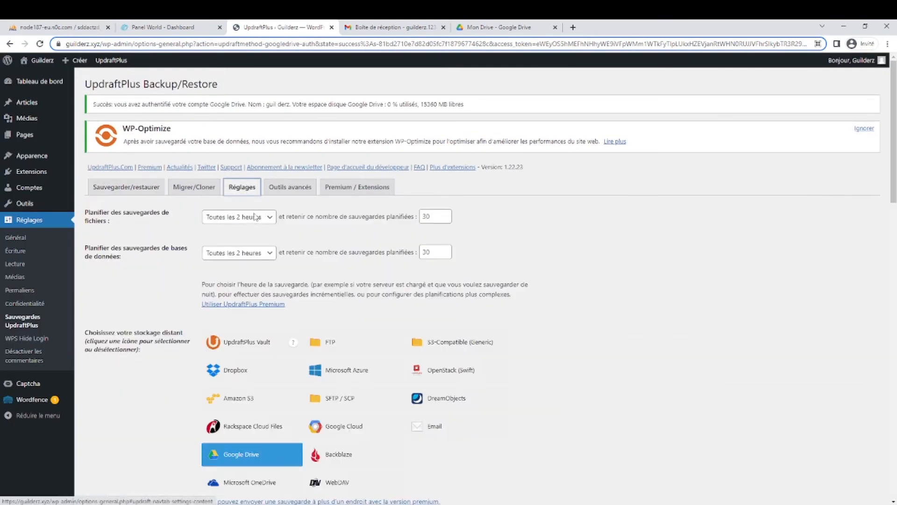
pyautogui.scroll(-7, 270, 256)
pyautogui.scroll(-1, 285, 308)
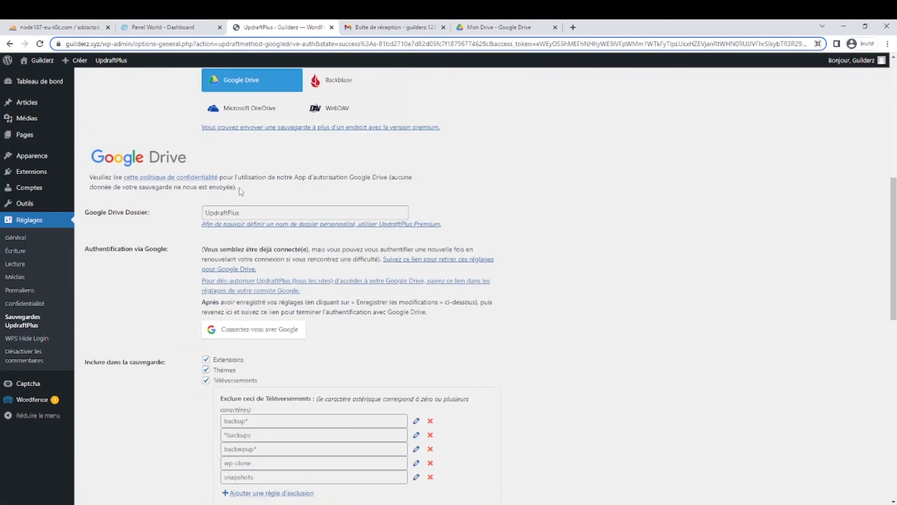
pyautogui.scroll(-7, 273, 292)
pyautogui.scroll(15, 272, 281)
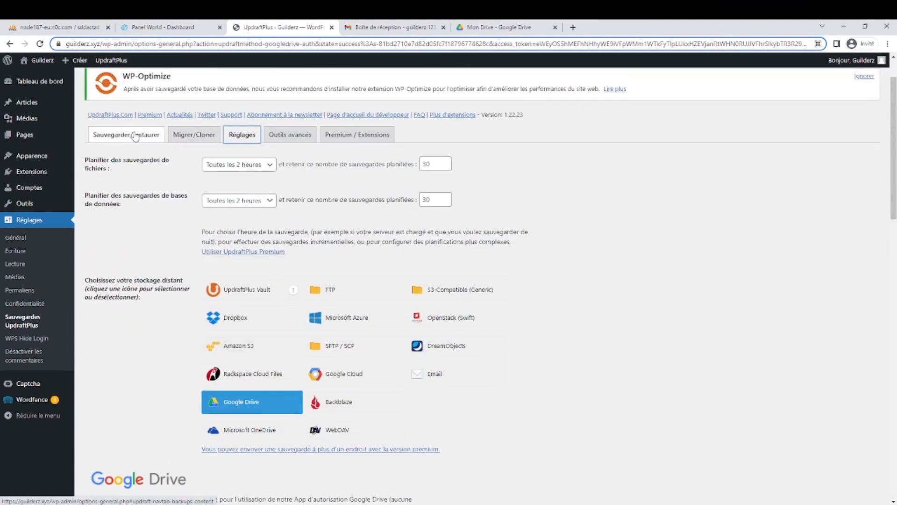
# Start a backup of the database and files to remote storage, allowing it to be deleted only manually
pyautogui.click(135, 136)
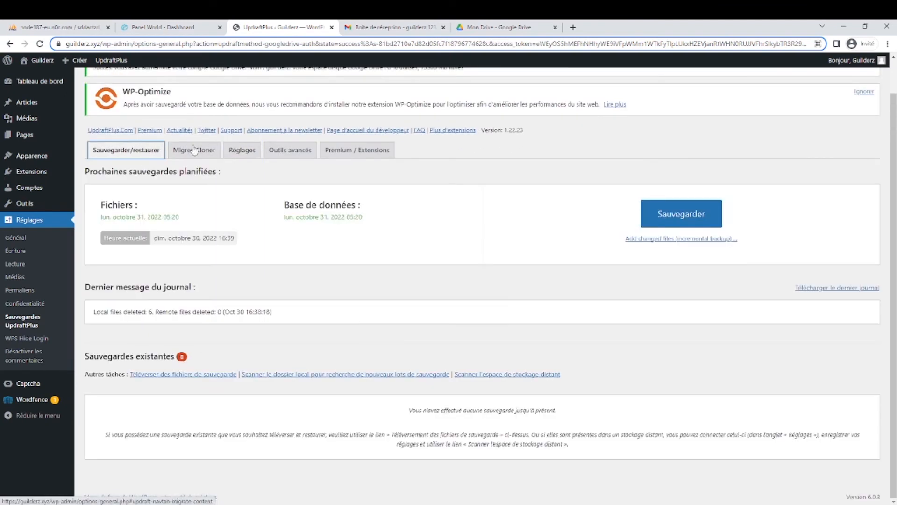
pyautogui.click(666, 217)
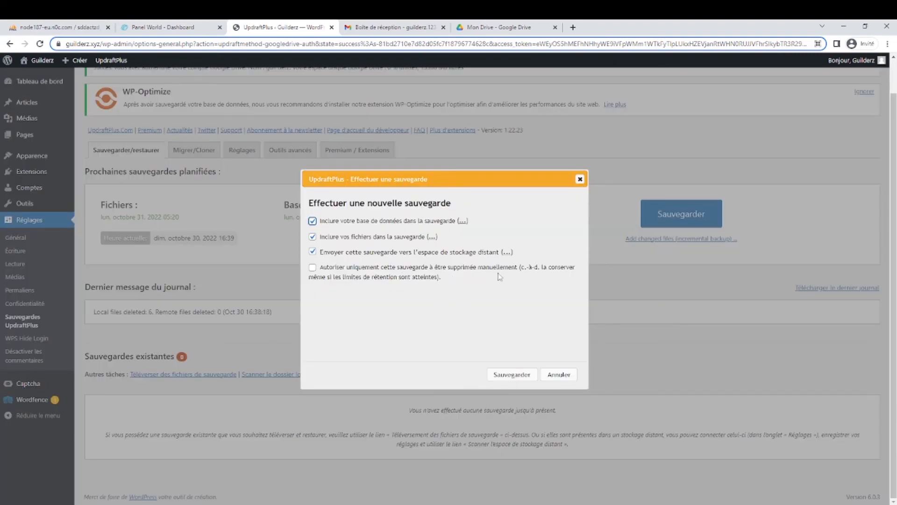
pyautogui.click(323, 276)
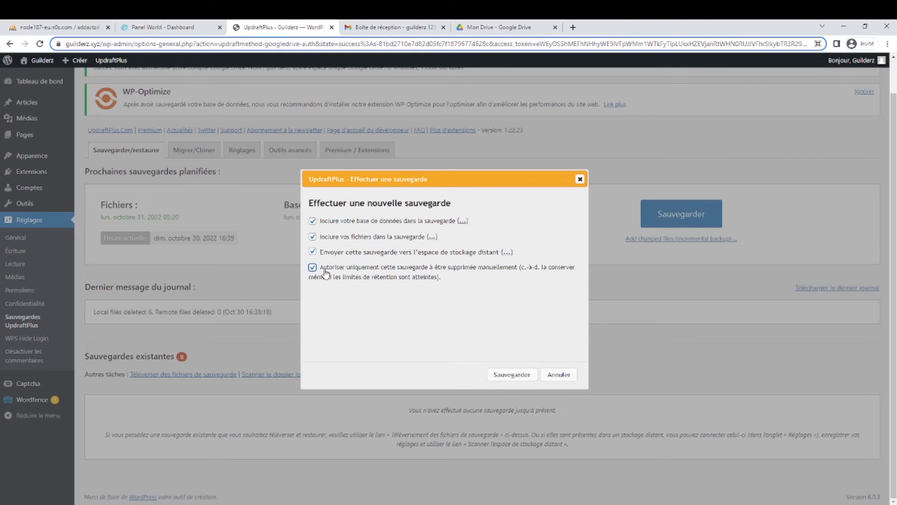
pyautogui.click(506, 378)
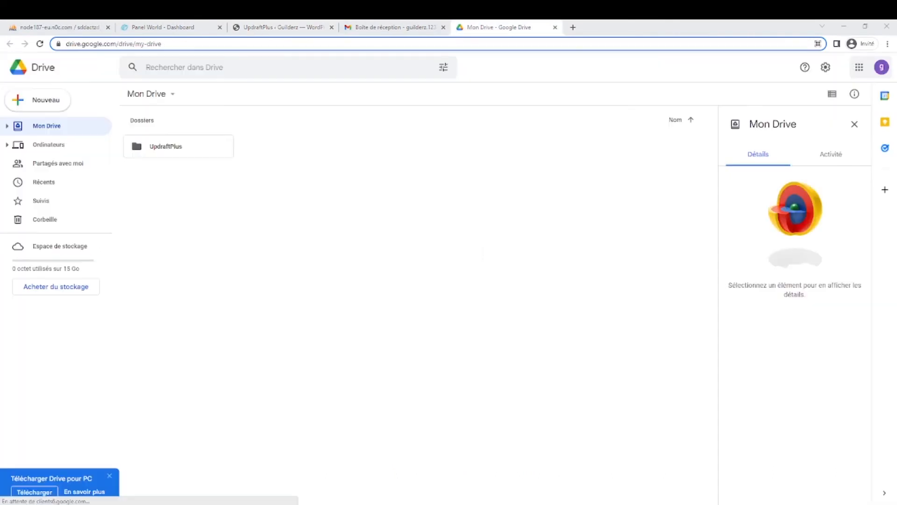
# Examine the UpdraftPlus folder in Google Drive, then switch back to WordPress and review the existing backups
pyautogui.doubleClick(169, 148)
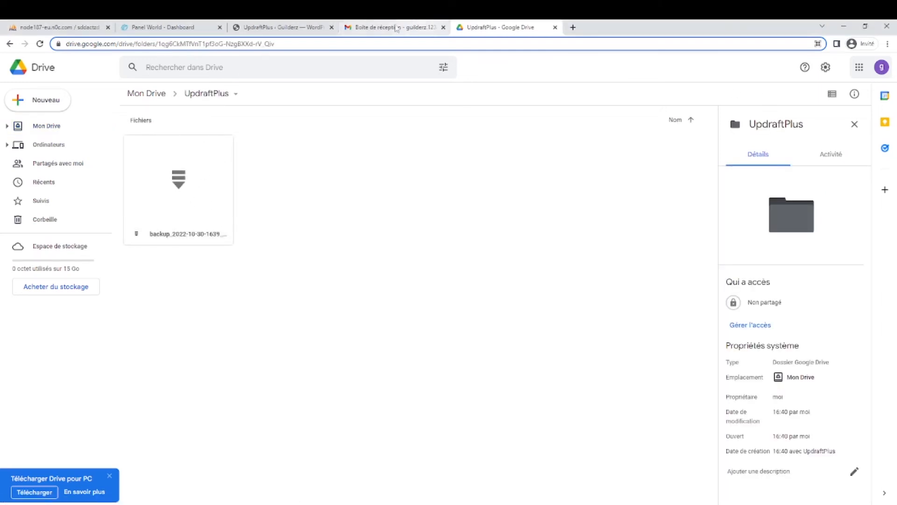
pyautogui.click(286, 28)
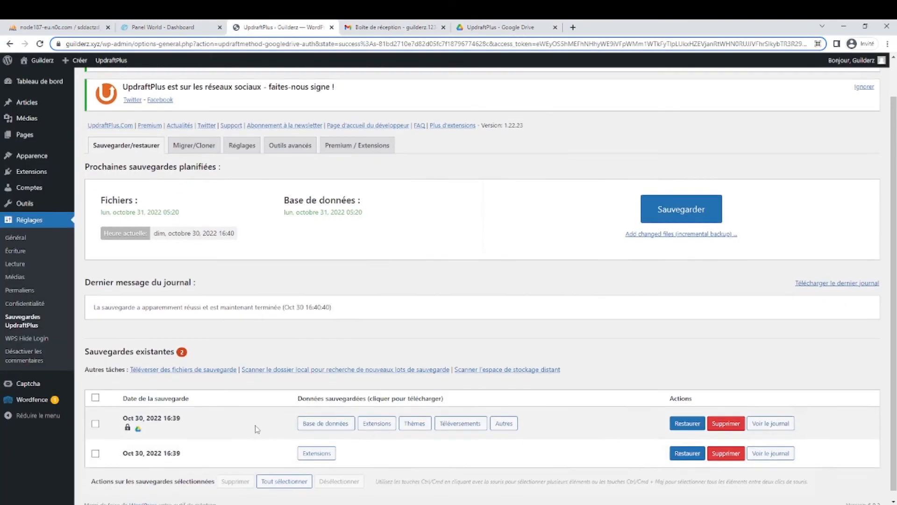
pyautogui.scroll(-1, 257, 402)
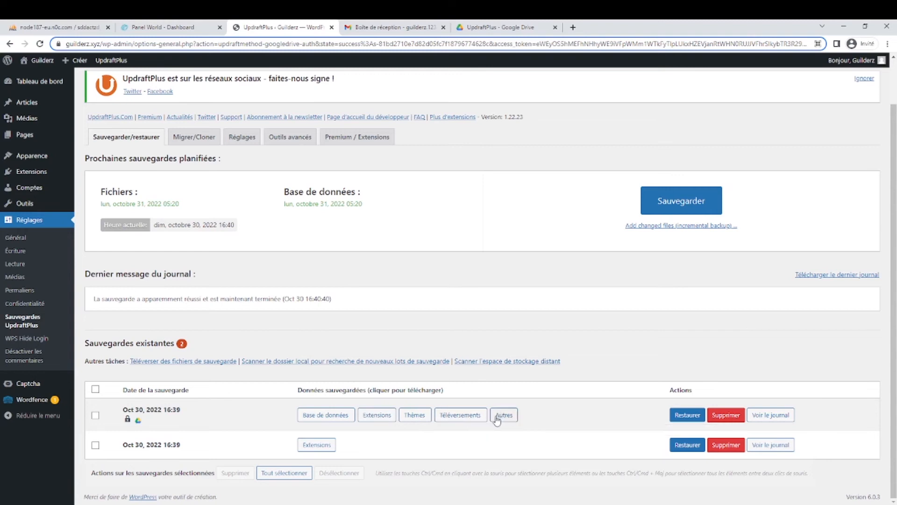
# Examine the restorable components of the Google Drive backup and its files in Drive, then leave the restore without running it
pyautogui.click(686, 415)
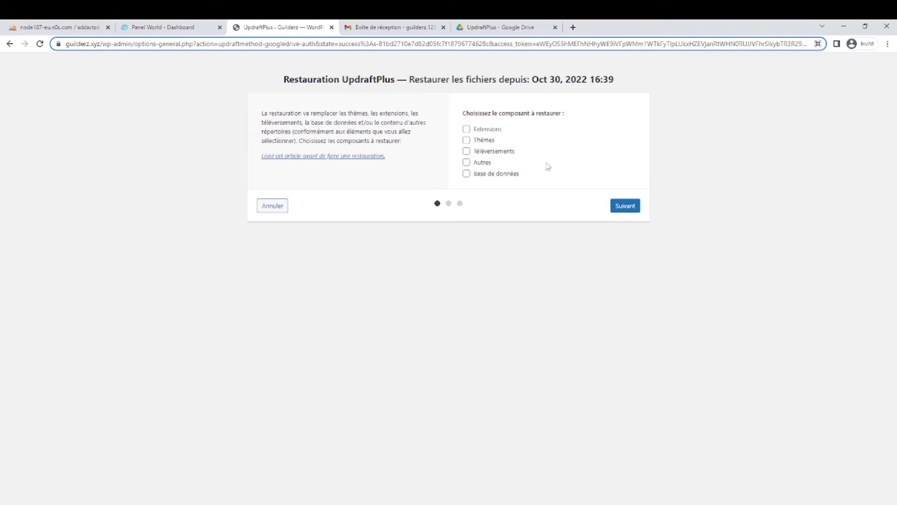
pyautogui.click(498, 24)
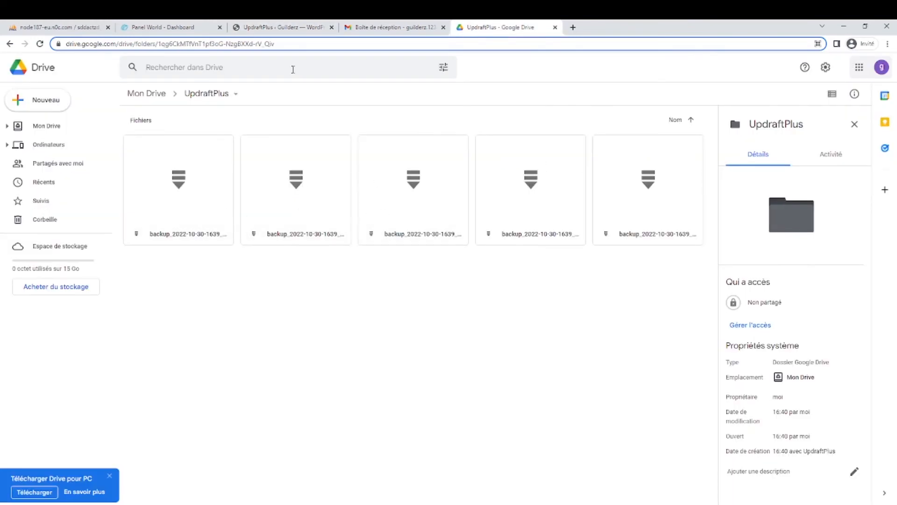
pyautogui.click(369, 29)
pyautogui.click(289, 28)
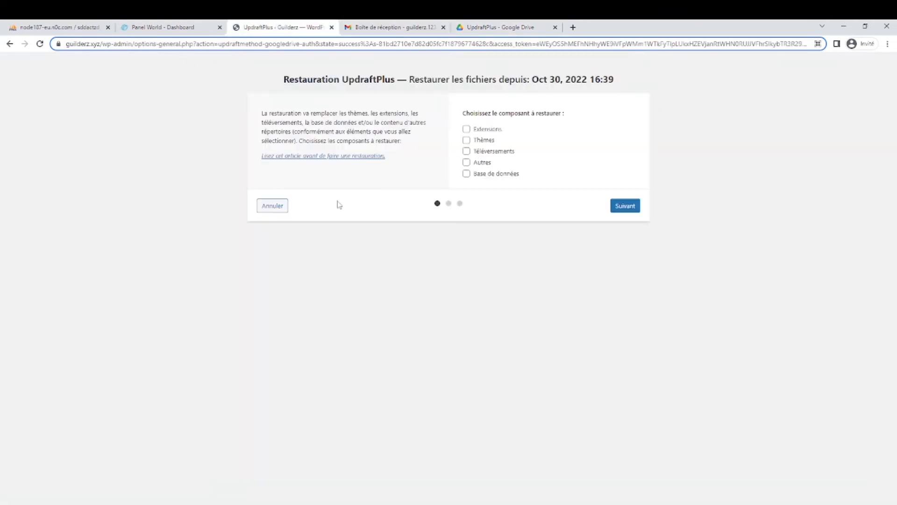
pyautogui.click(273, 207)
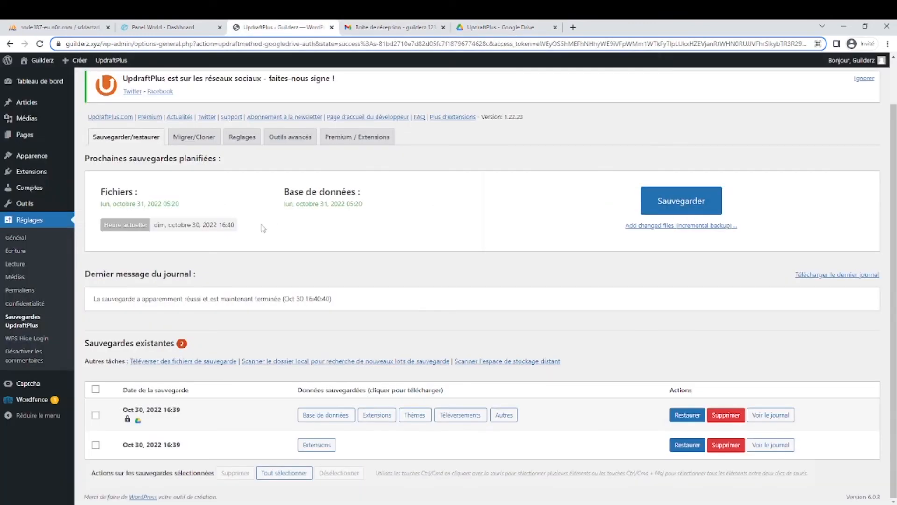
# Set the number of retained scheduled file and database backups to 90 each and save the UpdraftPlus settings
pyautogui.click(241, 137)
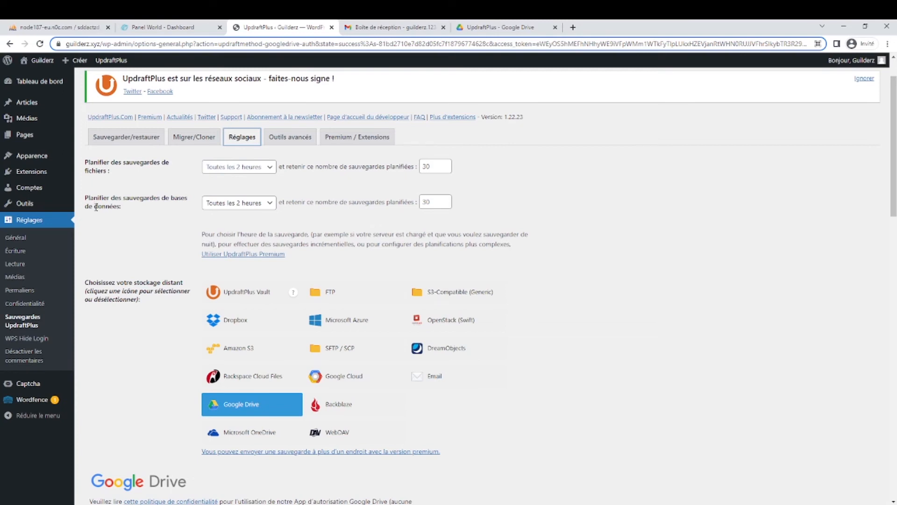
pyautogui.click(434, 164)
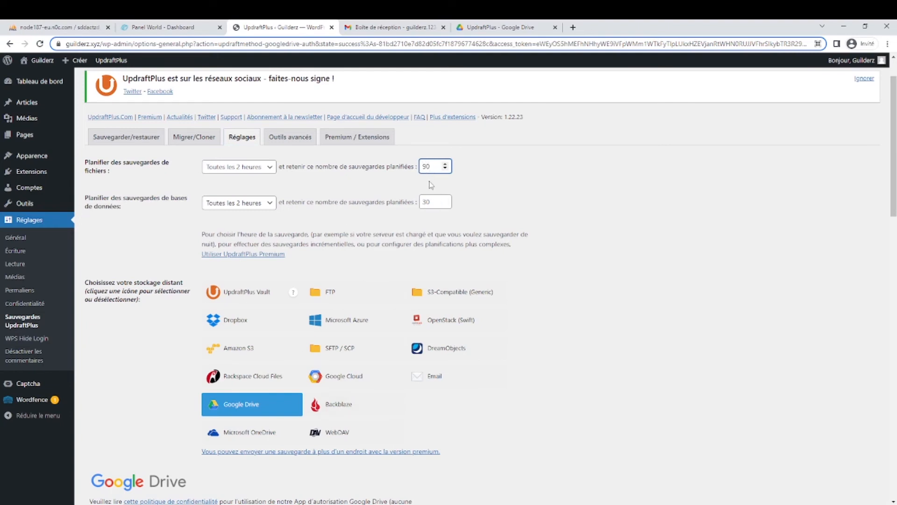
pyautogui.click(426, 201)
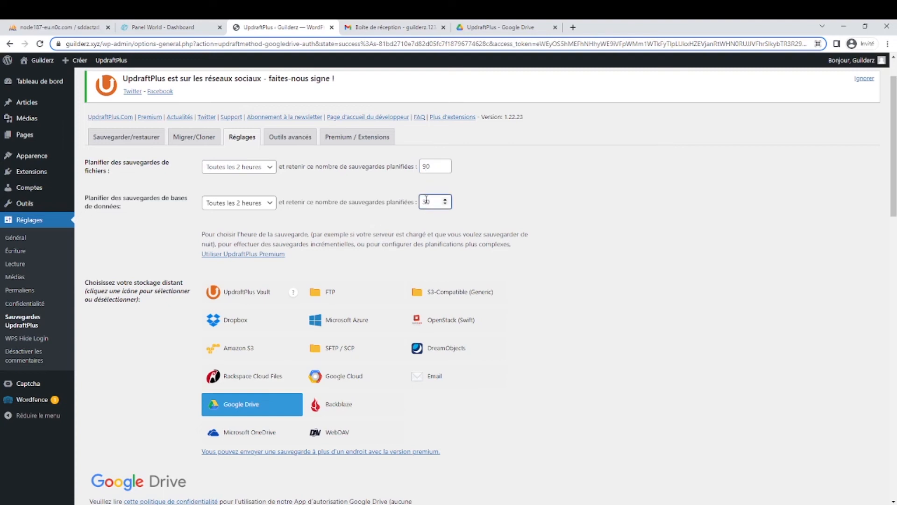
pyautogui.scroll(-12, 260, 421)
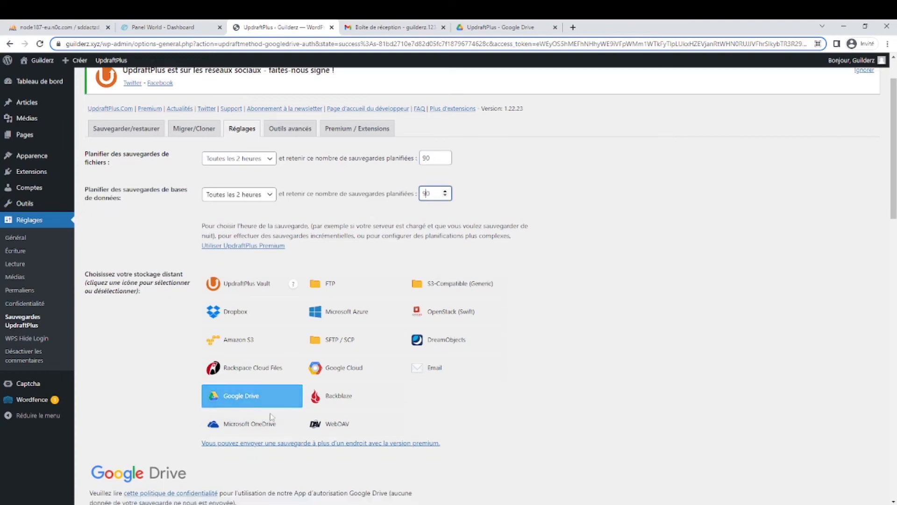
pyautogui.scroll(-6, 260, 403)
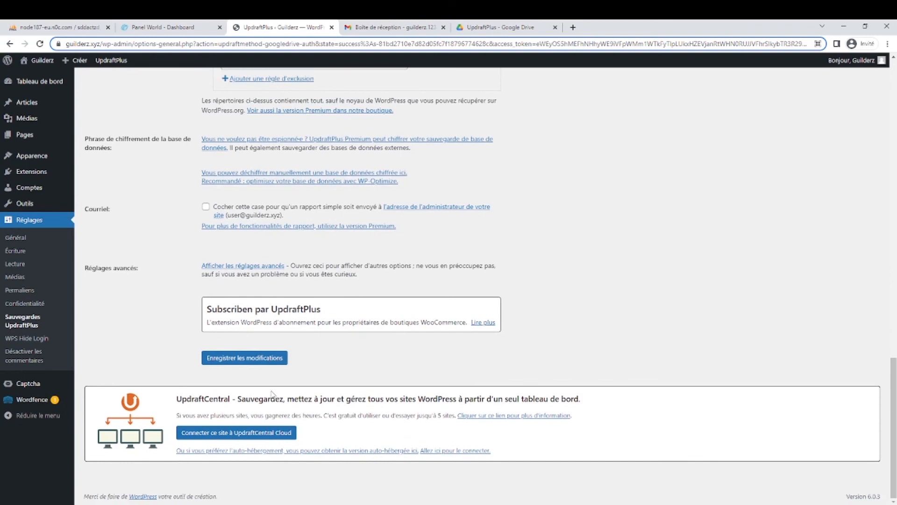
pyautogui.click(260, 357)
pyautogui.scroll(2, 610, 253)
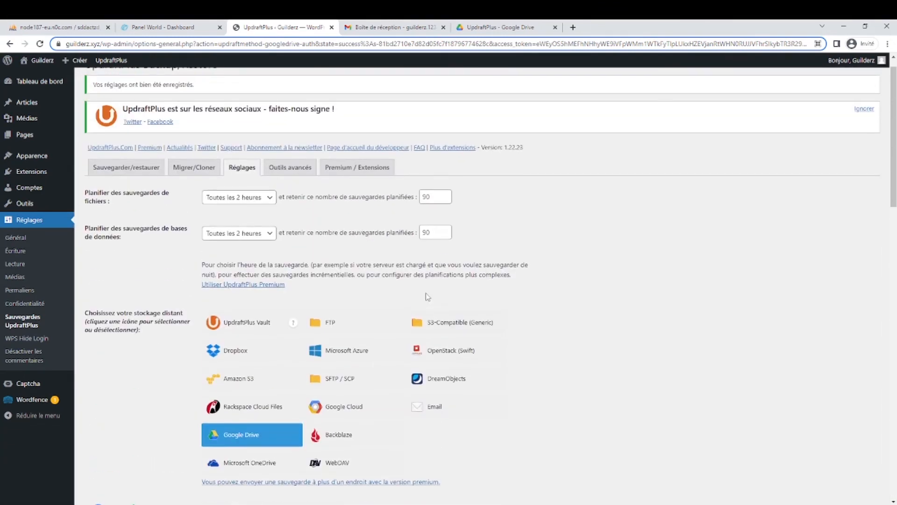
# View the site information in UpdraftPlus's advanced tools and return to the backup overview
pyautogui.click(282, 171)
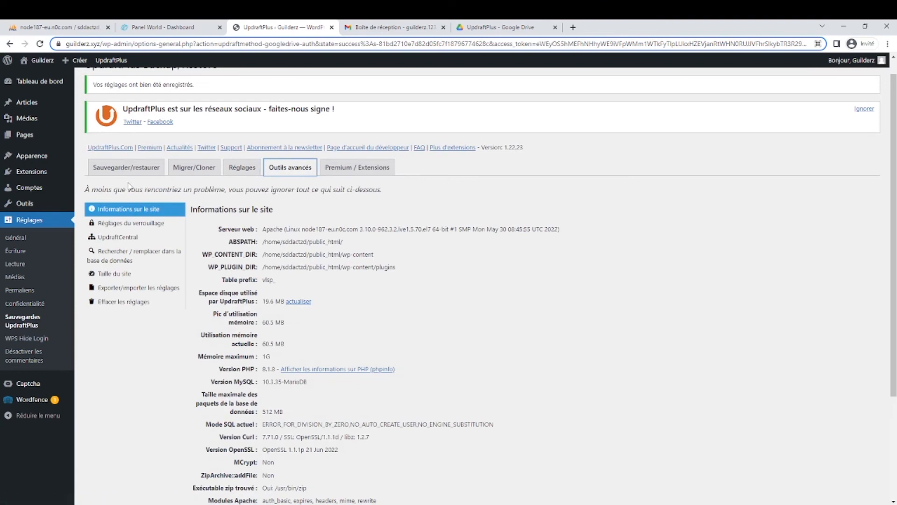
pyautogui.click(118, 172)
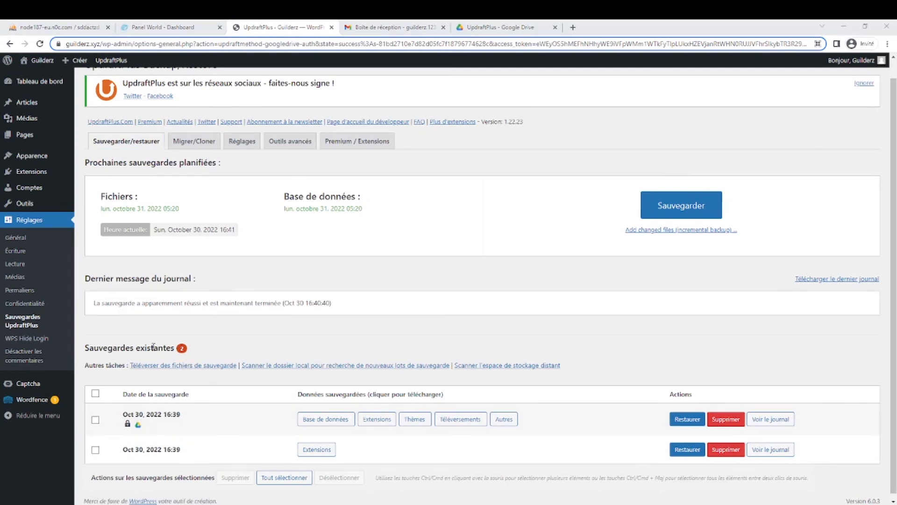
# Search the plugin directory for "cache", install and activate WP Super Cache, and open its settings
pyautogui.click(32, 174)
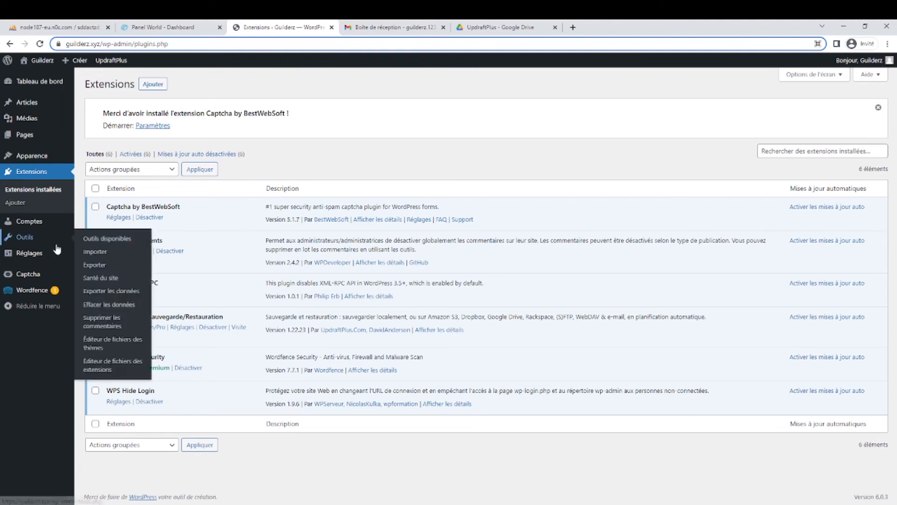
pyautogui.click(15, 202)
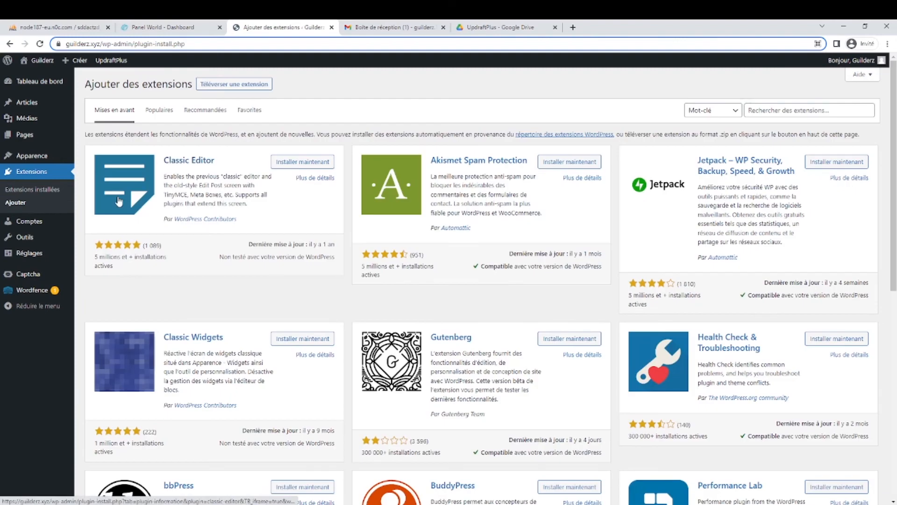
pyautogui.click(801, 111)
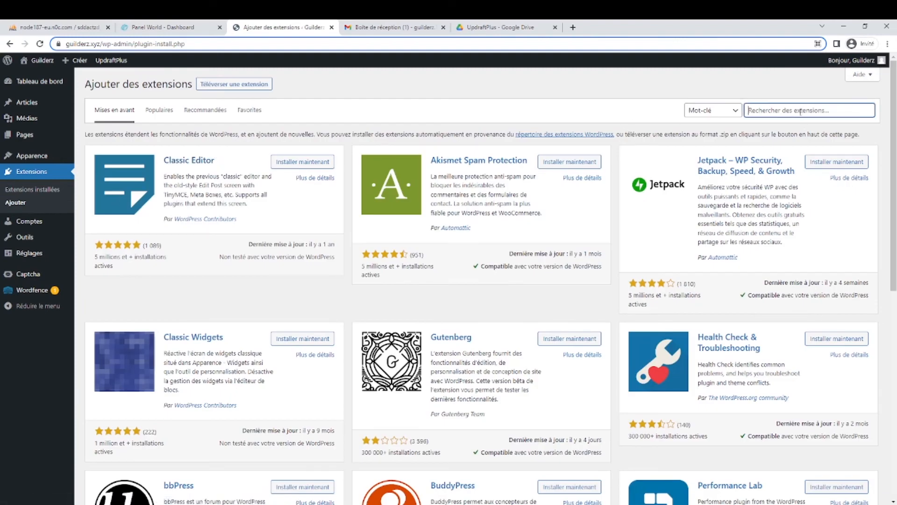
pyautogui.write('cache')
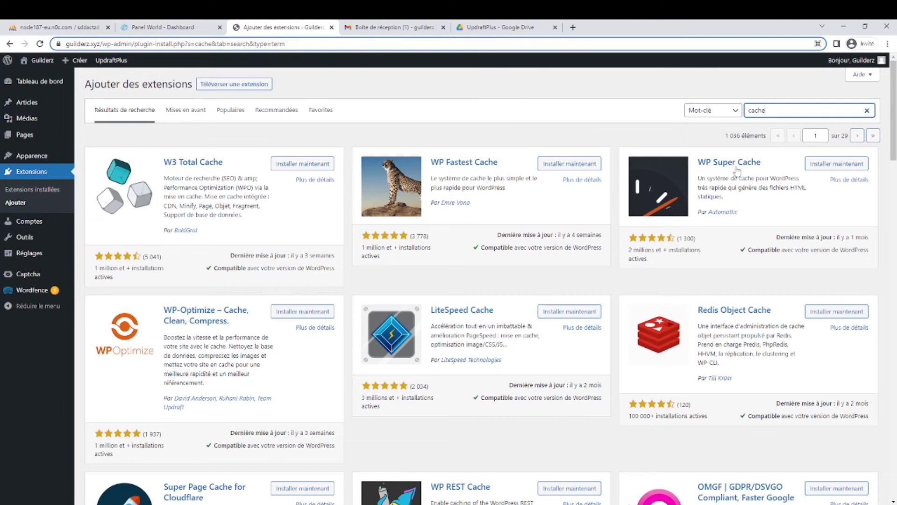
pyautogui.click(837, 164)
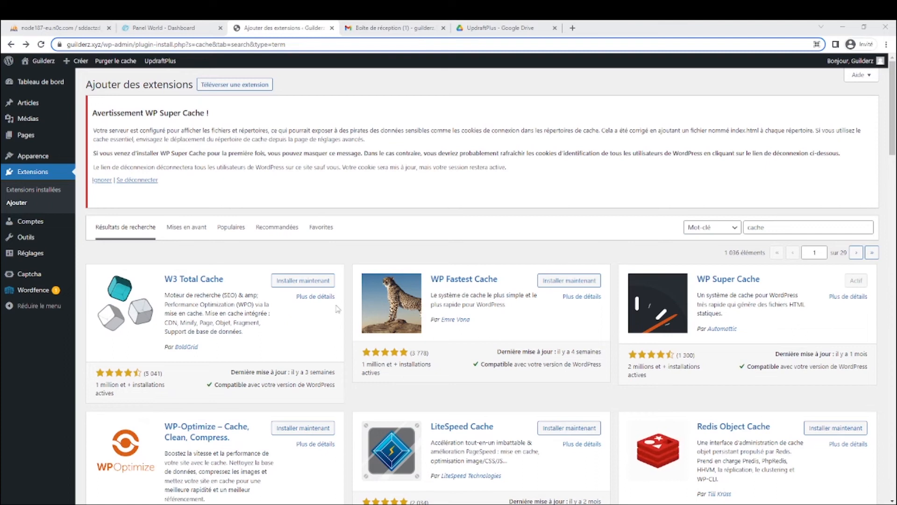
pyautogui.moveTo(28, 260)
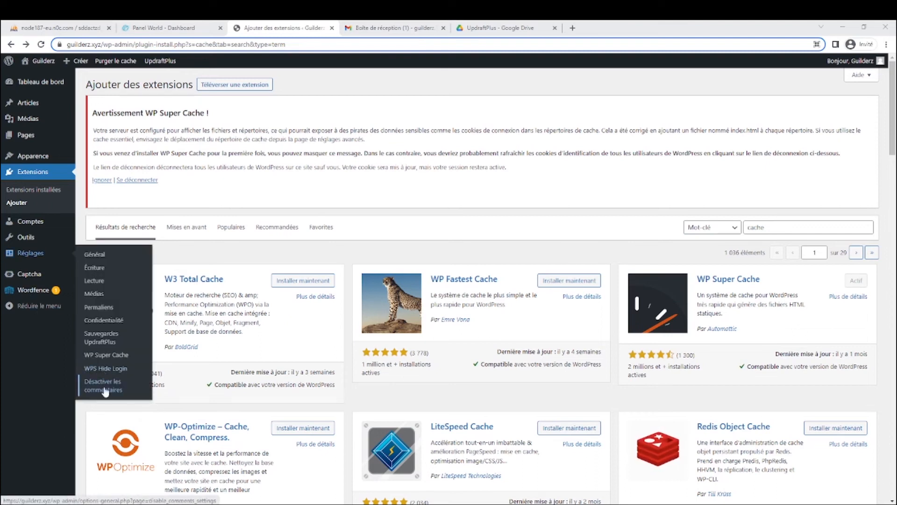
pyautogui.click(113, 356)
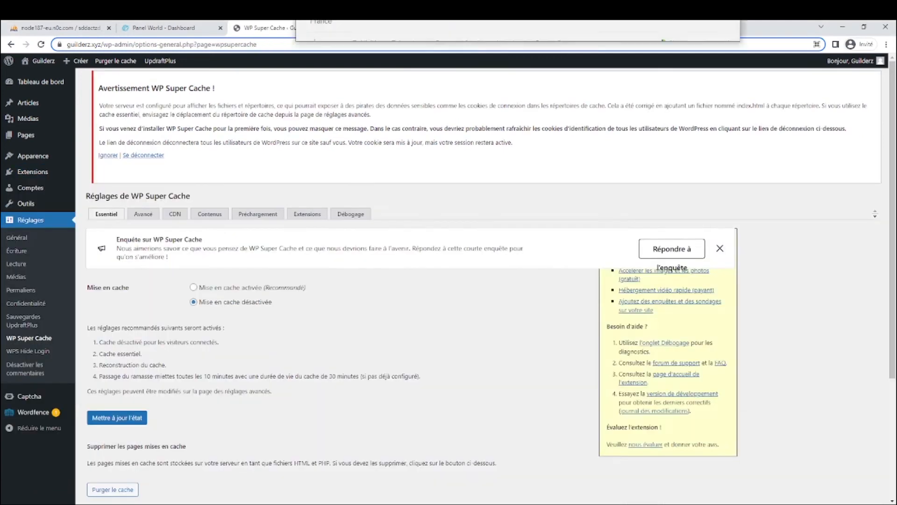
# Switch to the other browser window, load guilderz.xyz and open Page d'exemple to check loading speed before caching is enabled
pyautogui.moveTo(517, 21); pyautogui.dragTo(576, 278)
pyautogui.doubleClick(575, 279)
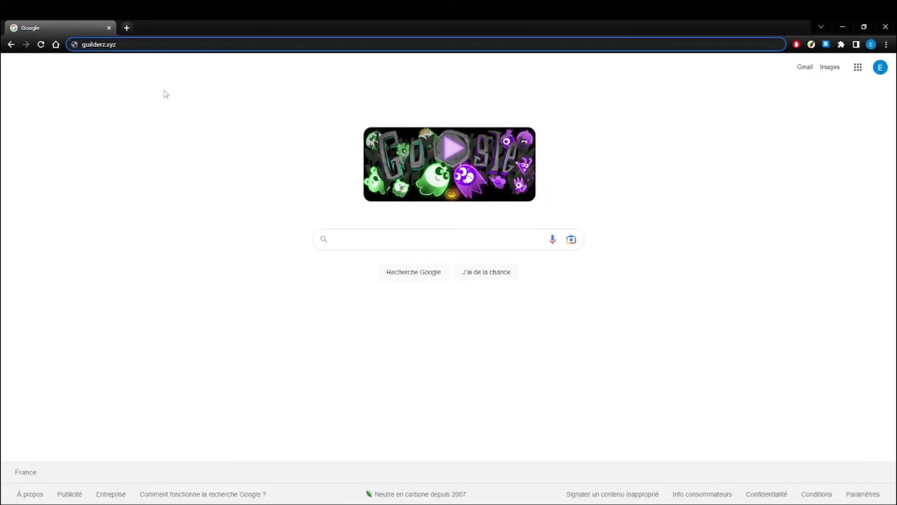
pyautogui.moveTo(180, 29); pyautogui.dragTo(0, 104)
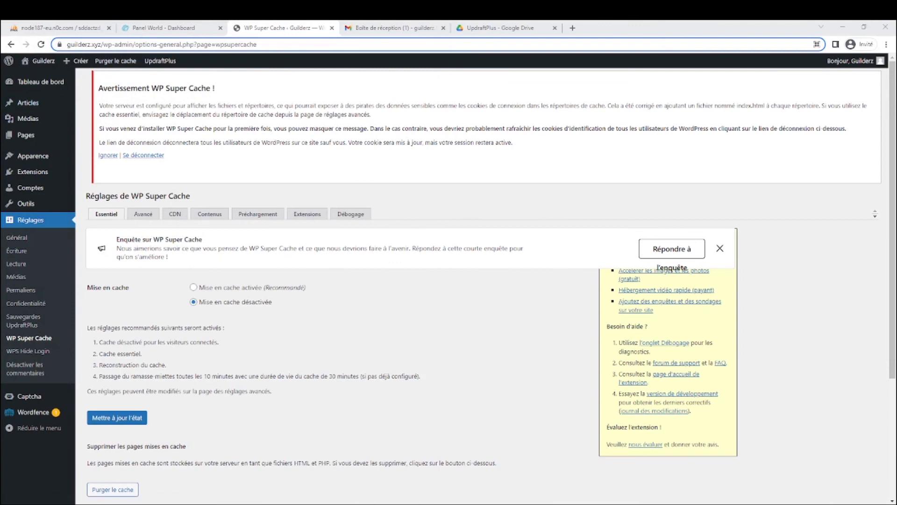
pyautogui.moveTo(0, 105); pyautogui.dragTo(364, 123)
pyautogui.doubleClick(365, 123)
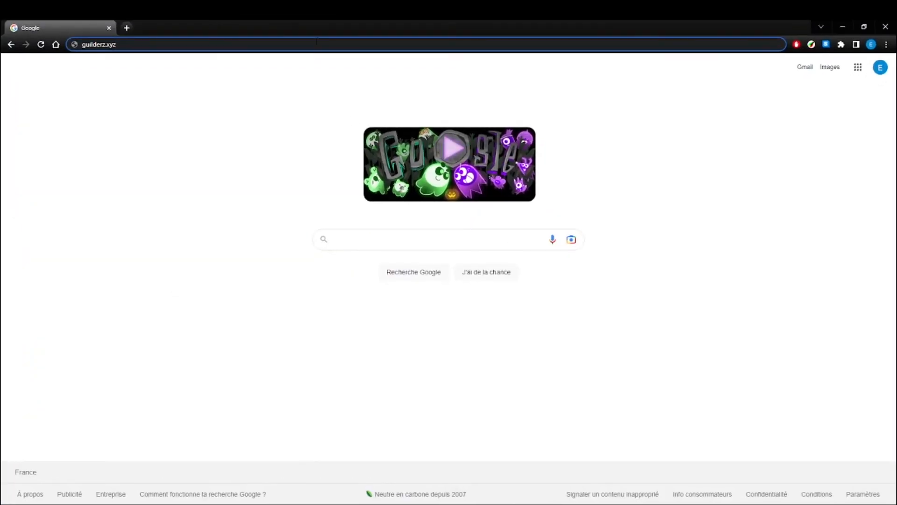
pyautogui.press('Return')
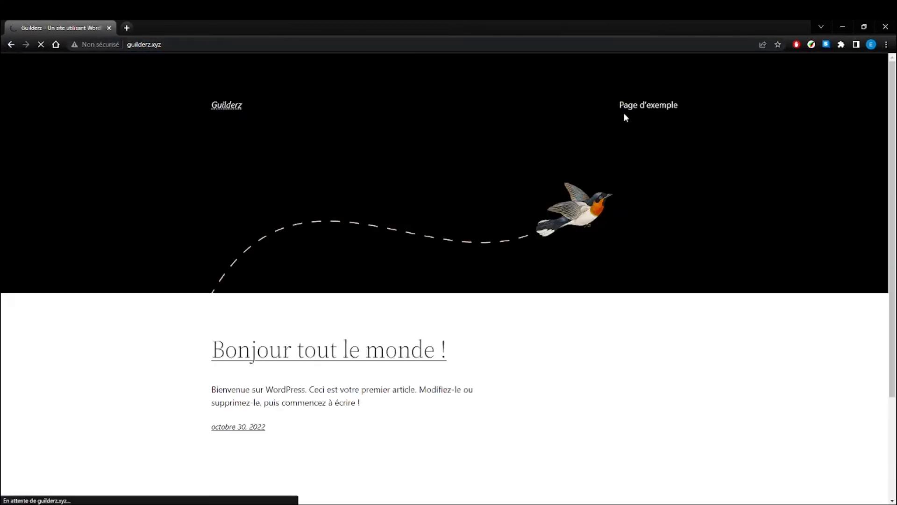
pyautogui.click(645, 108)
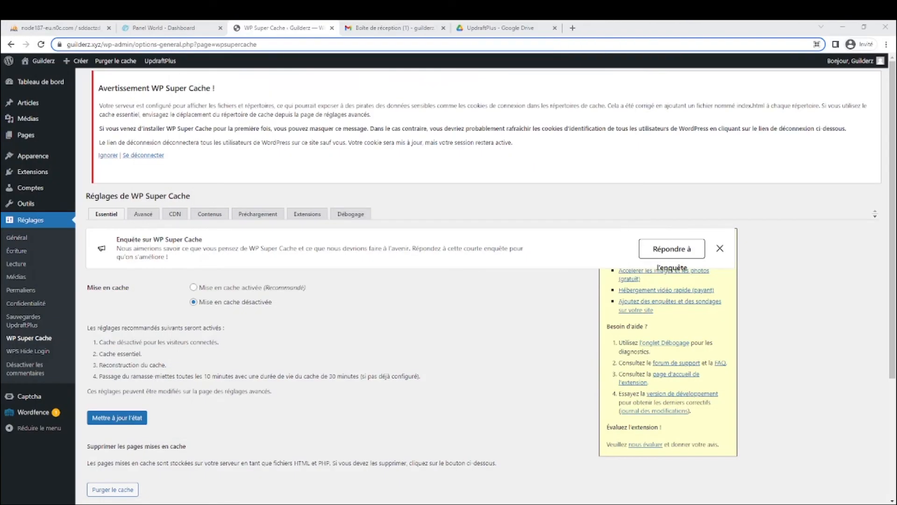
# Enable caching in WP Super Cache's essential settings and update its status
pyautogui.click(235, 287)
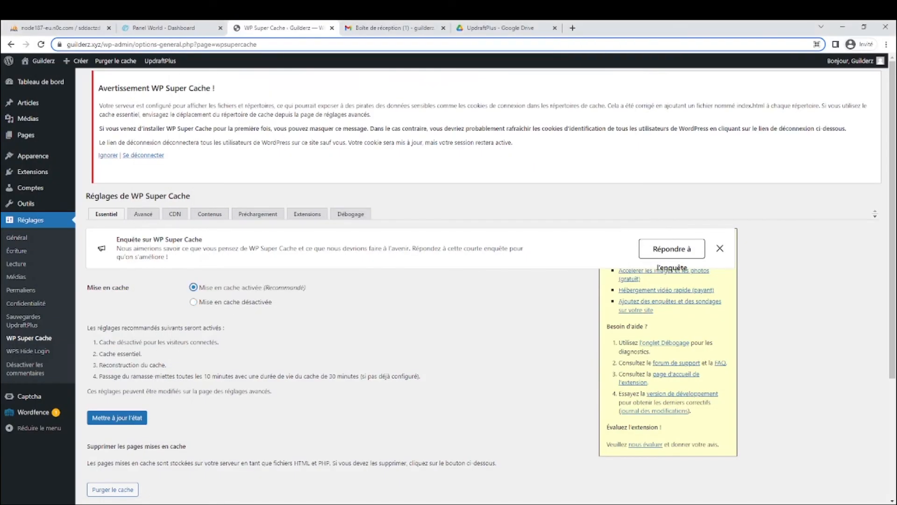
pyautogui.click(109, 421)
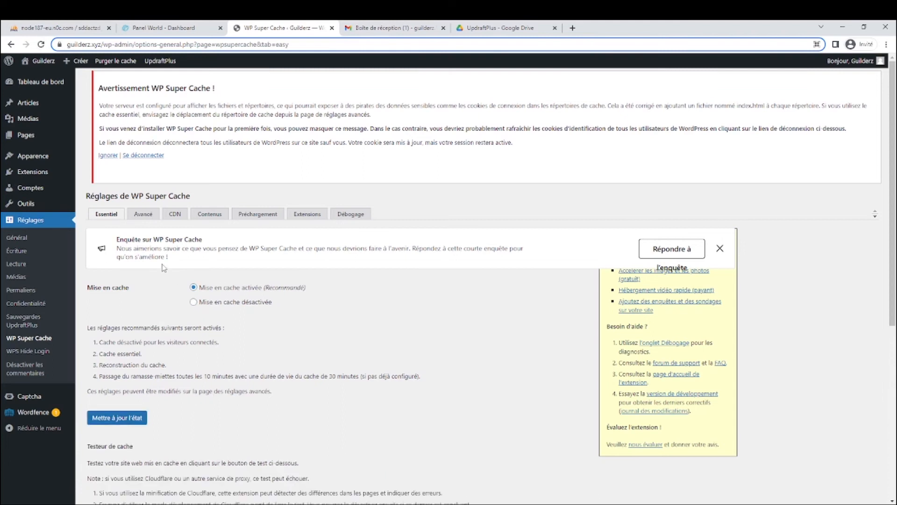
# Enable page compression in WP Super Cache's advanced settings, then dismiss the survey notice and the plugin warning
pyautogui.click(143, 214)
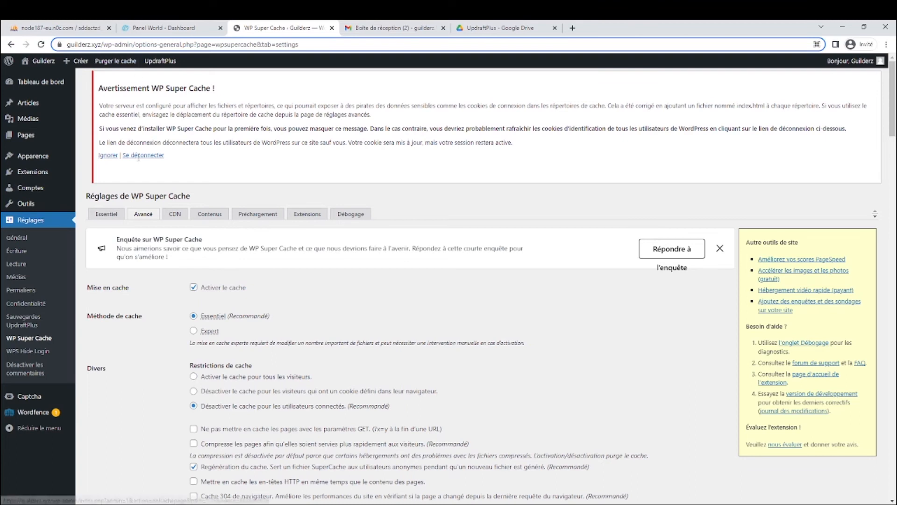
pyautogui.click(299, 448)
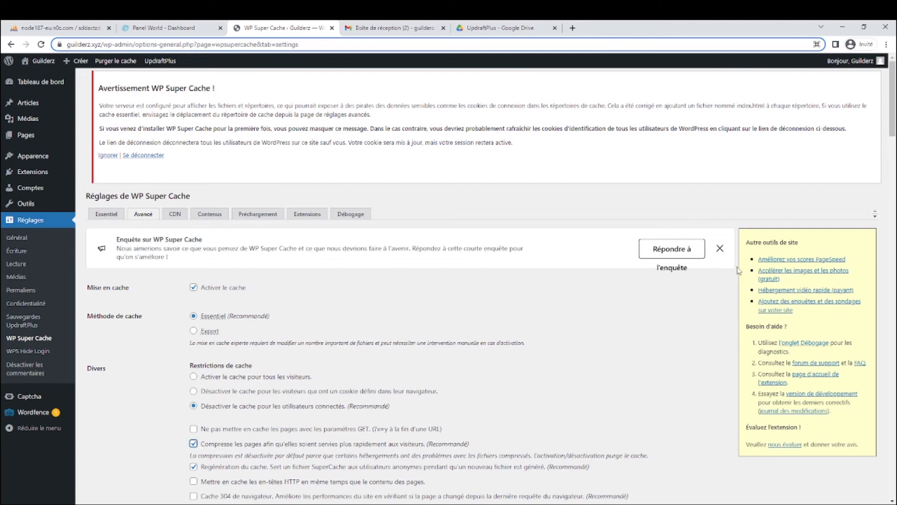
pyautogui.click(720, 248)
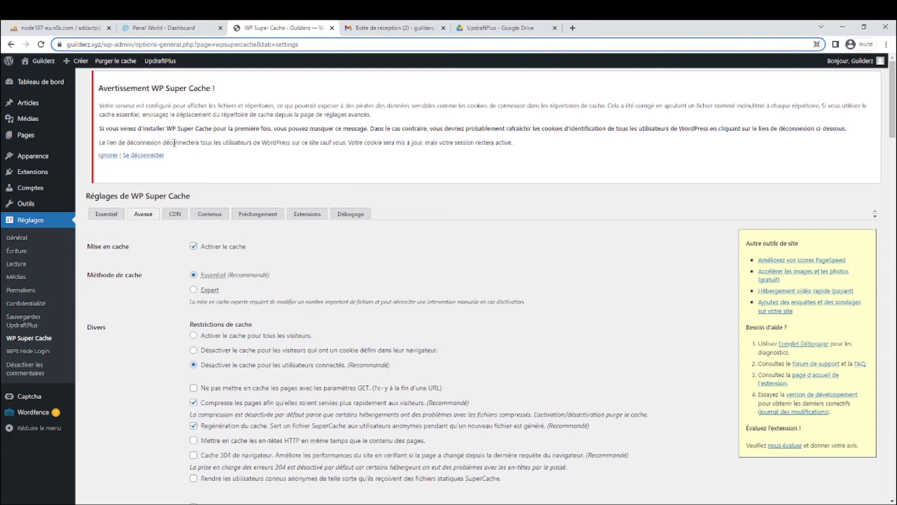
pyautogui.click(108, 155)
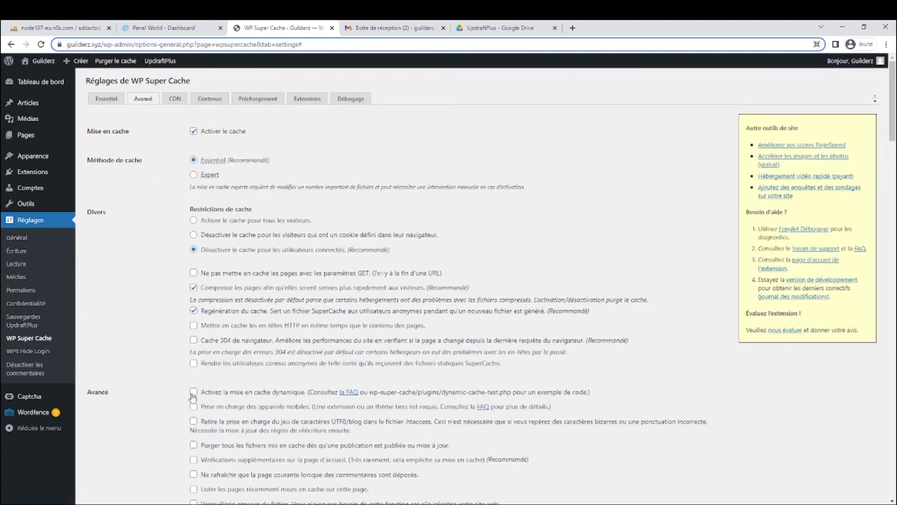
# Enable dynamic caching and purging of all cached files when a post is published or updated, then save the advanced settings
pyautogui.click(193, 393)
pyautogui.click(194, 446)
pyautogui.scroll(-4, 306, 440)
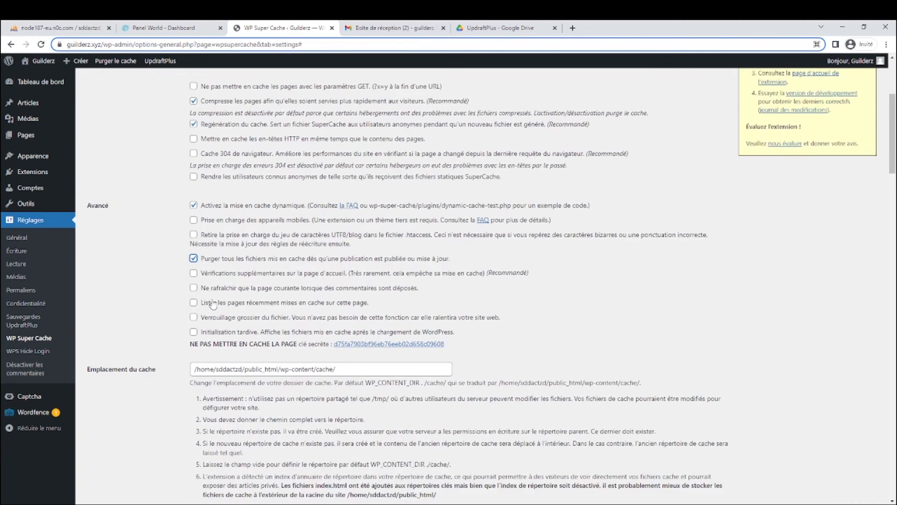
pyautogui.scroll(-6, 215, 318)
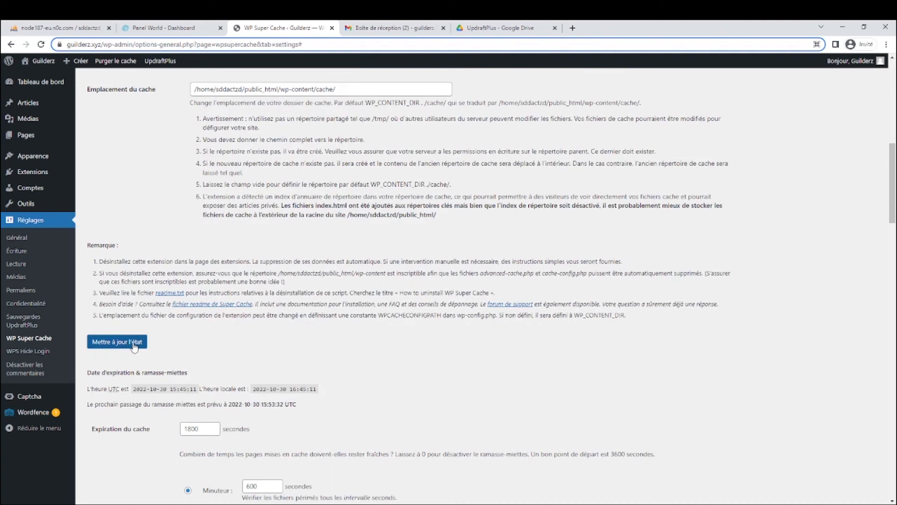
pyautogui.click(134, 345)
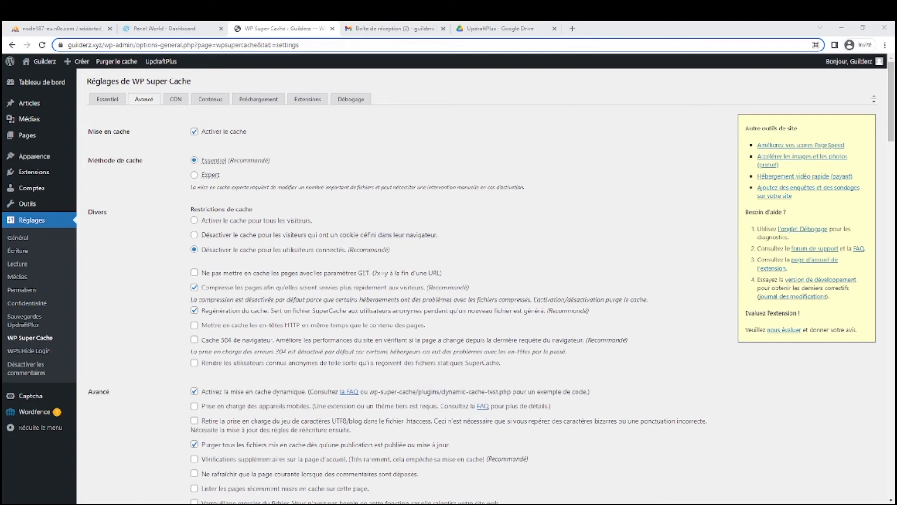
# Switch to the public site's browser window and alternate between the home page and Page d'exemple to check loading speed
pyautogui.moveTo(473, 0); pyautogui.dragTo(471, 153)
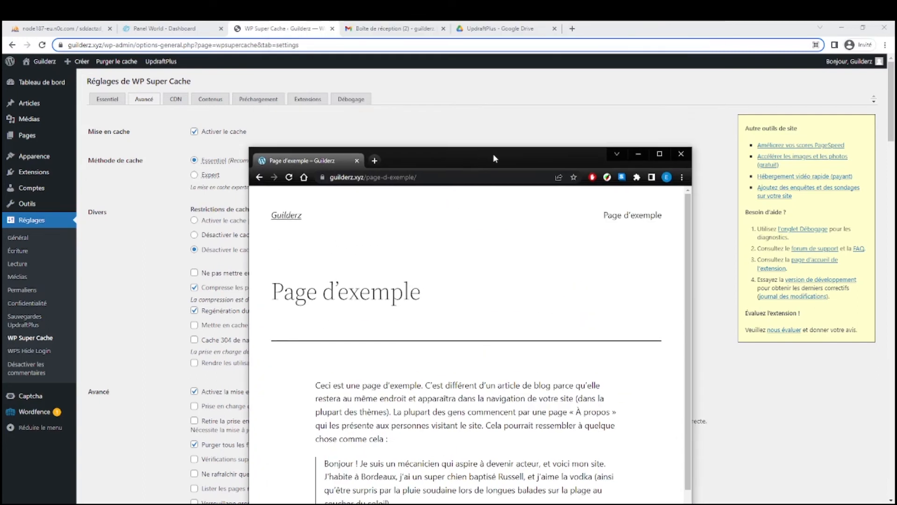
pyautogui.doubleClick(493, 154)
pyautogui.click(235, 108)
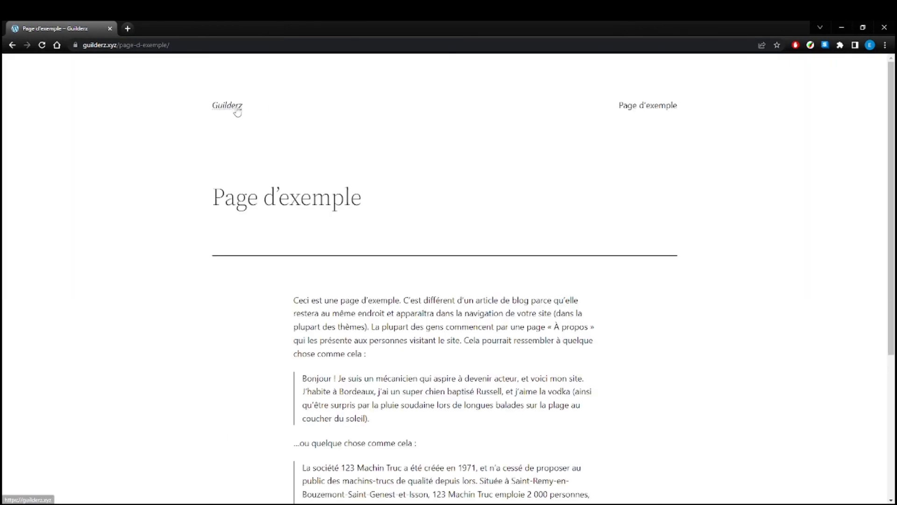
pyautogui.click(236, 109)
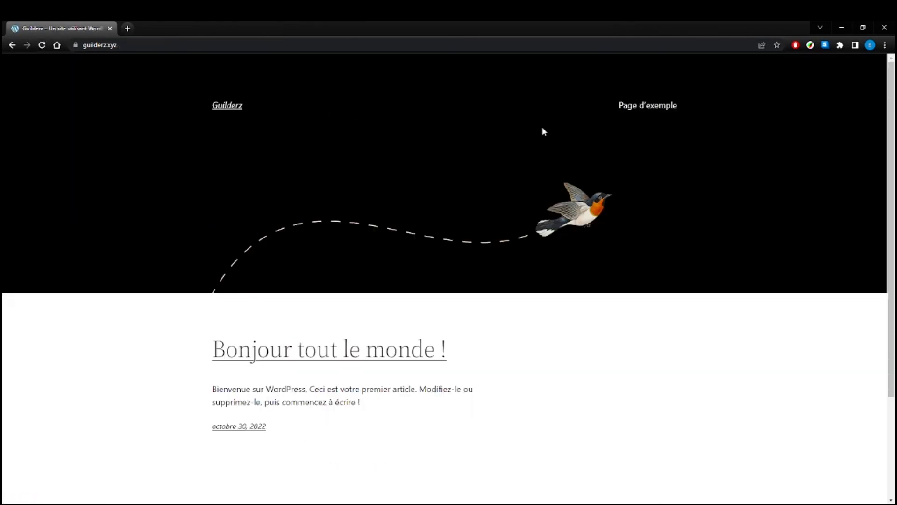
pyautogui.click(632, 108)
pyautogui.click(230, 110)
pyautogui.click(623, 110)
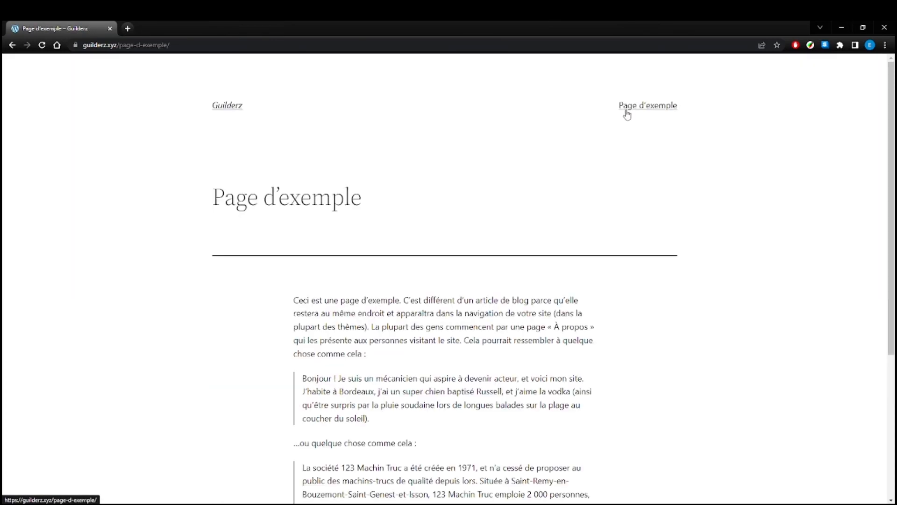
pyautogui.click(225, 109)
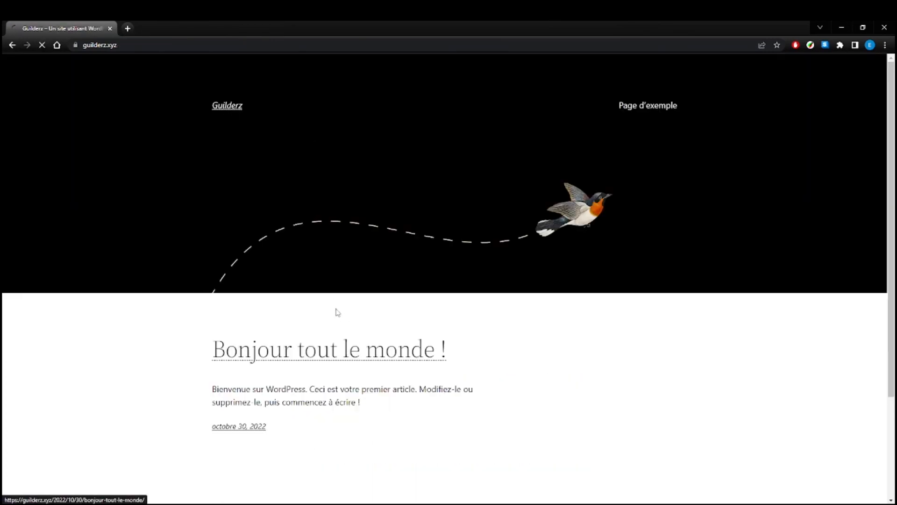
# Browse the "Bonjour tout le monde !" article, the Non classé category, Page d'exemple and the home page to test loading speed
pyautogui.click(338, 312)
pyautogui.click(241, 109)
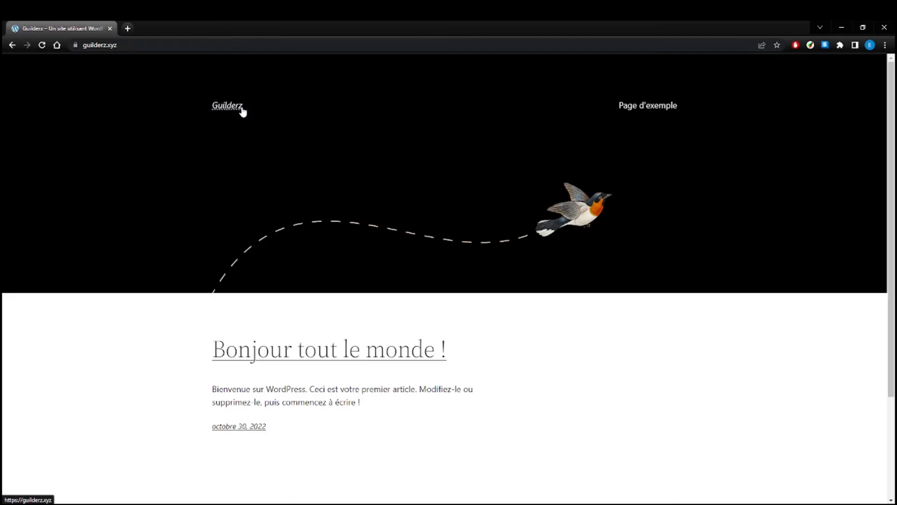
pyautogui.click(369, 348)
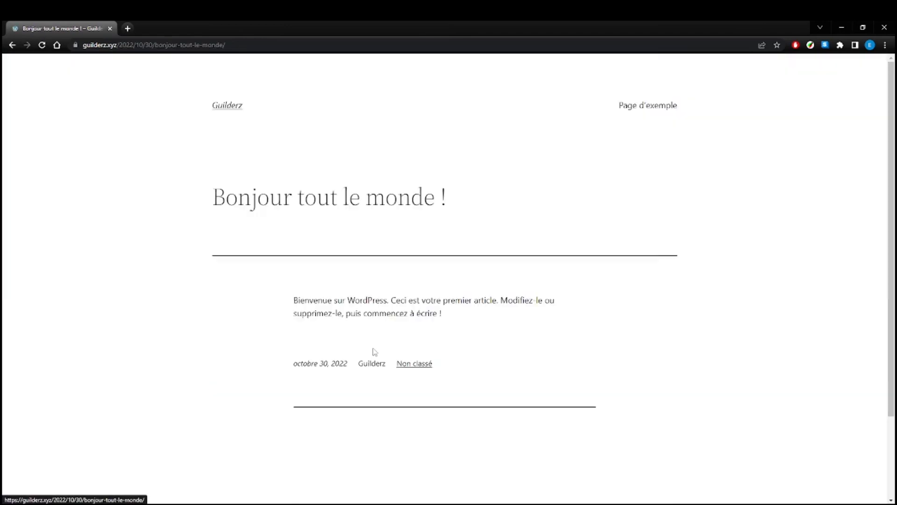
pyautogui.click(416, 367)
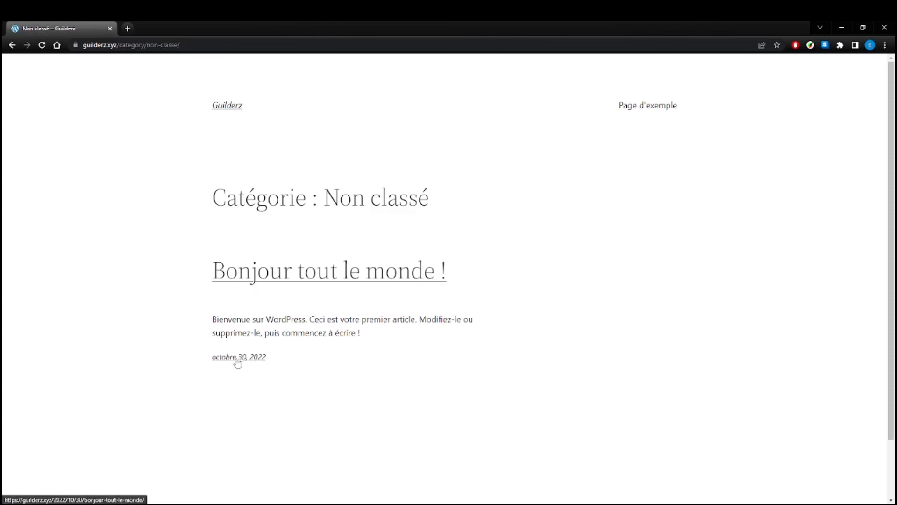
pyautogui.click(244, 365)
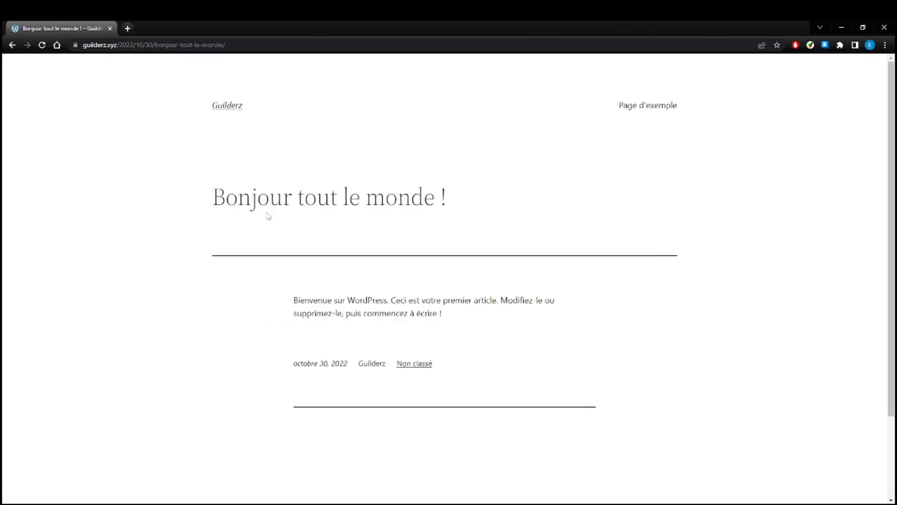
pyautogui.click(226, 112)
pyautogui.click(372, 349)
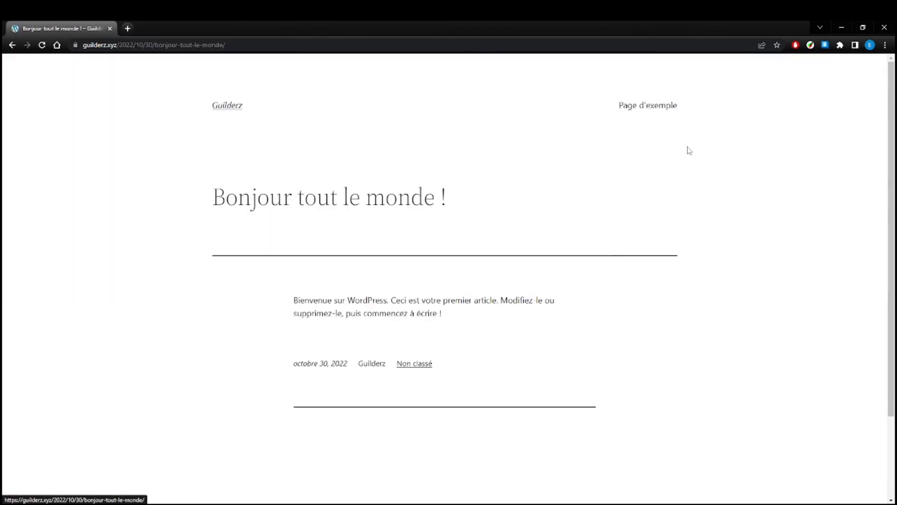
pyautogui.click(664, 108)
pyautogui.click(220, 109)
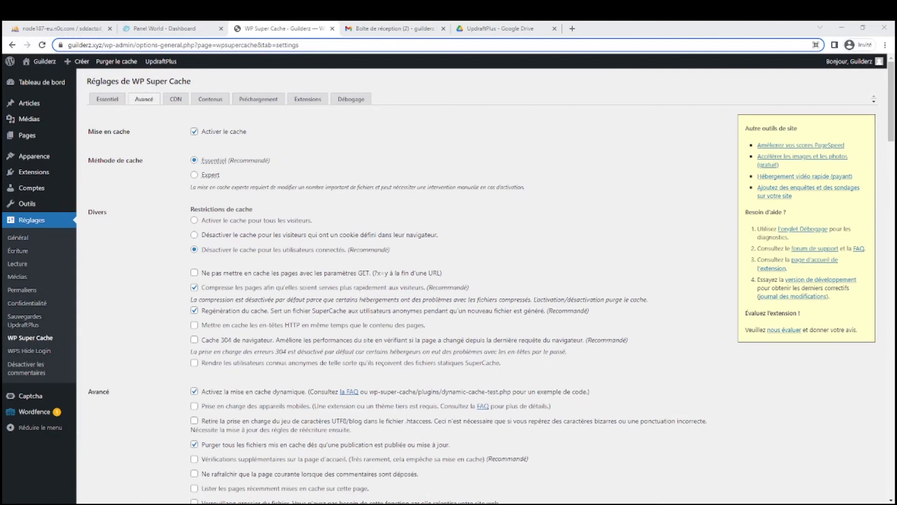
# Return to the WordPress dashboard and examine WP Super Cache's CDN settings
pyautogui.click(176, 99)
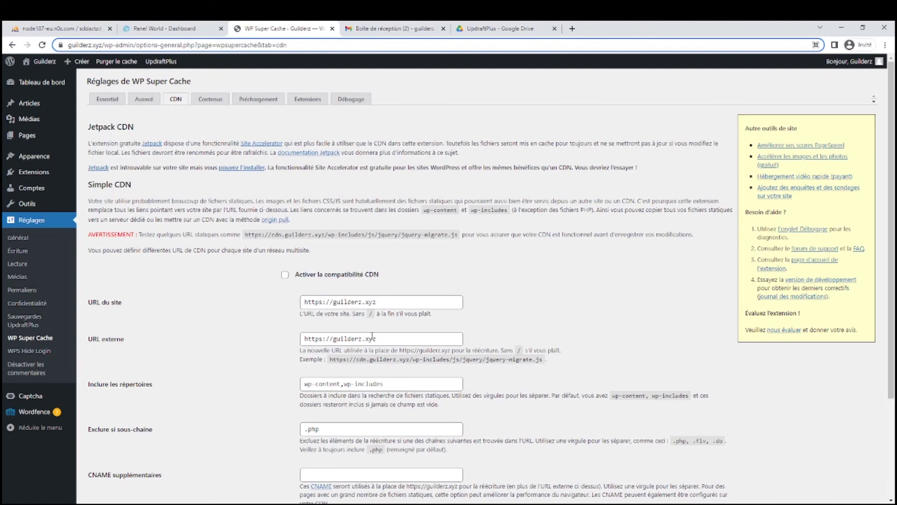
pyautogui.scroll(-3, 336, 323)
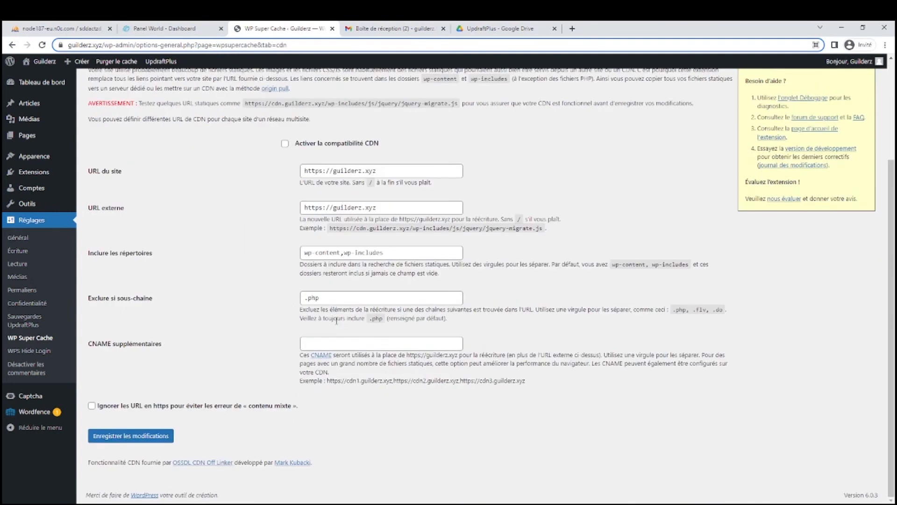
pyautogui.scroll(3, 262, 402)
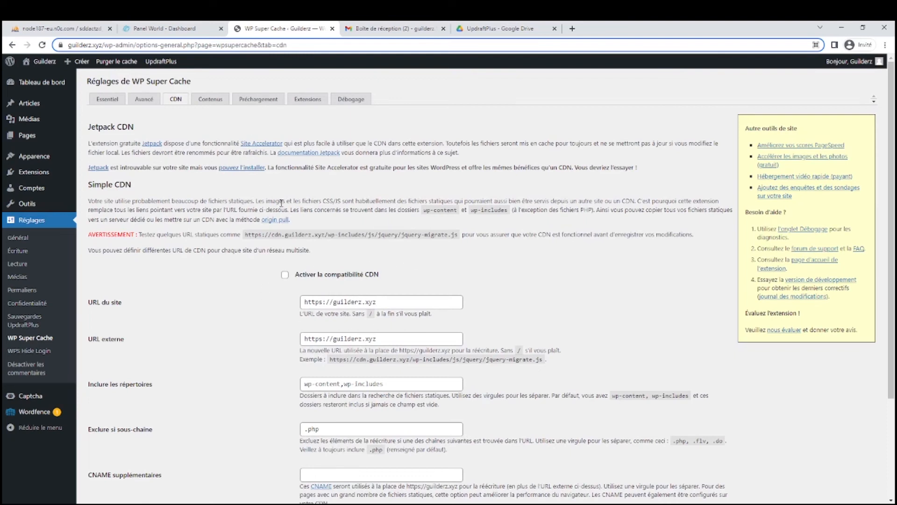
# Examine WP Super Cache's Contenus, Préchargement, Extensions, Débogage and Essentiel settings
pyautogui.click(201, 99)
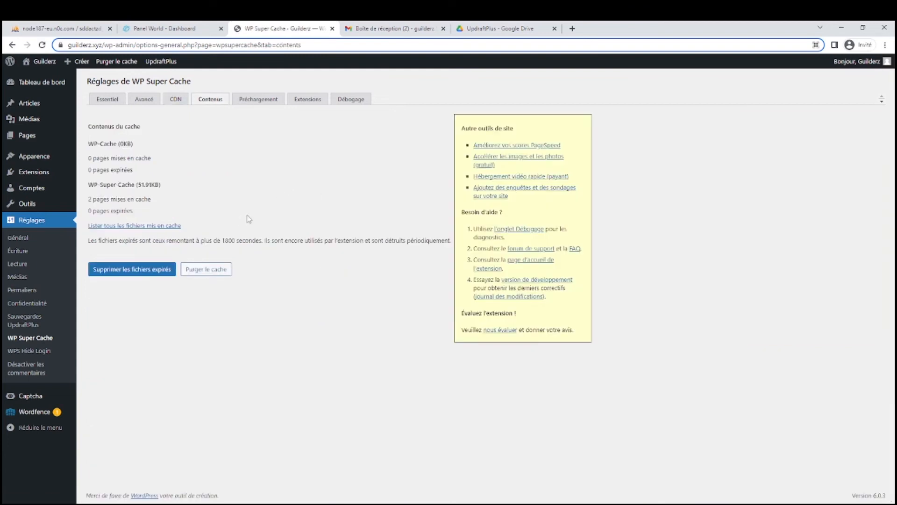
pyautogui.click(249, 104)
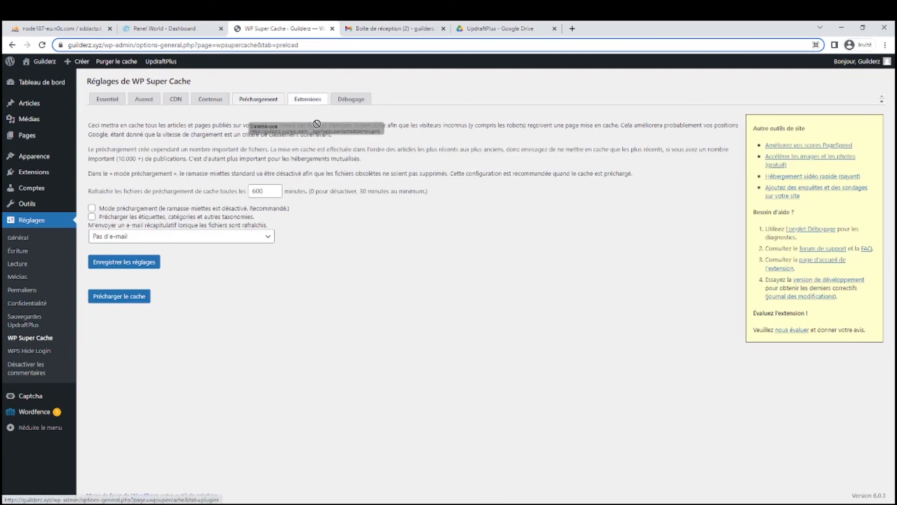
pyautogui.click(297, 100)
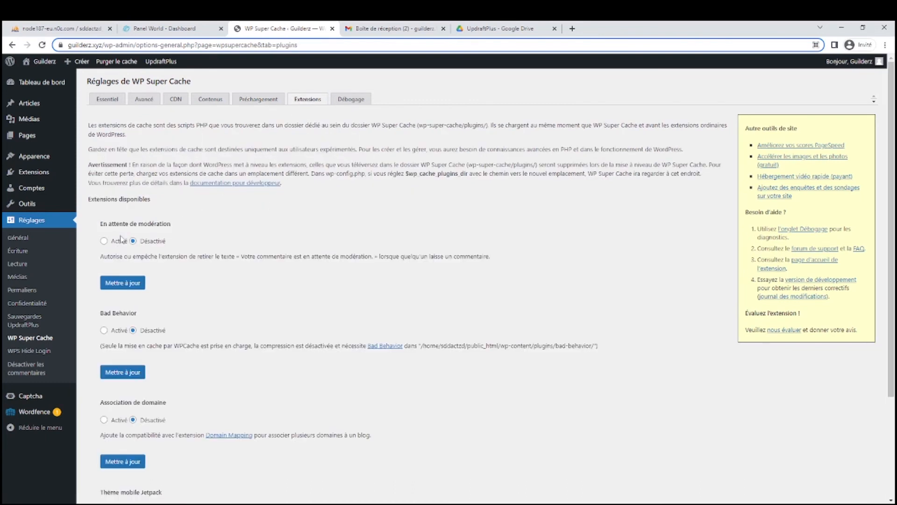
pyautogui.scroll(-2, 280, 318)
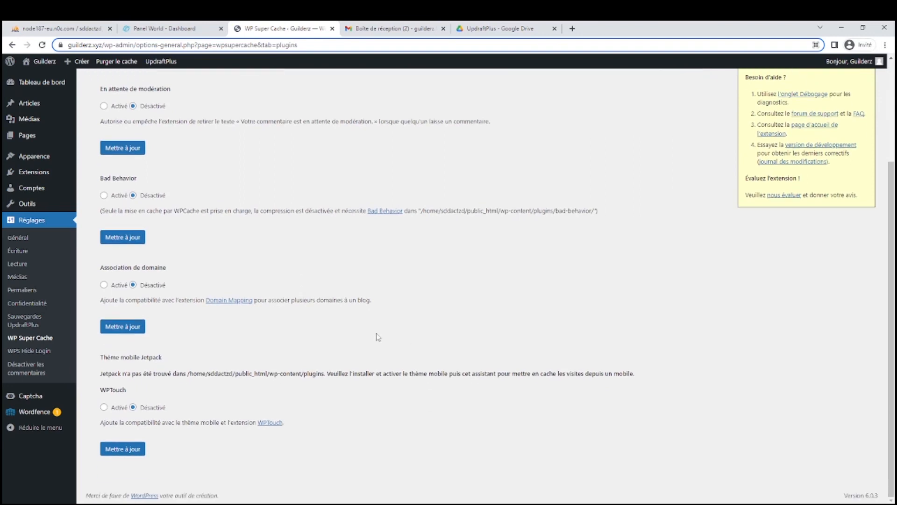
pyautogui.scroll(2, 395, 276)
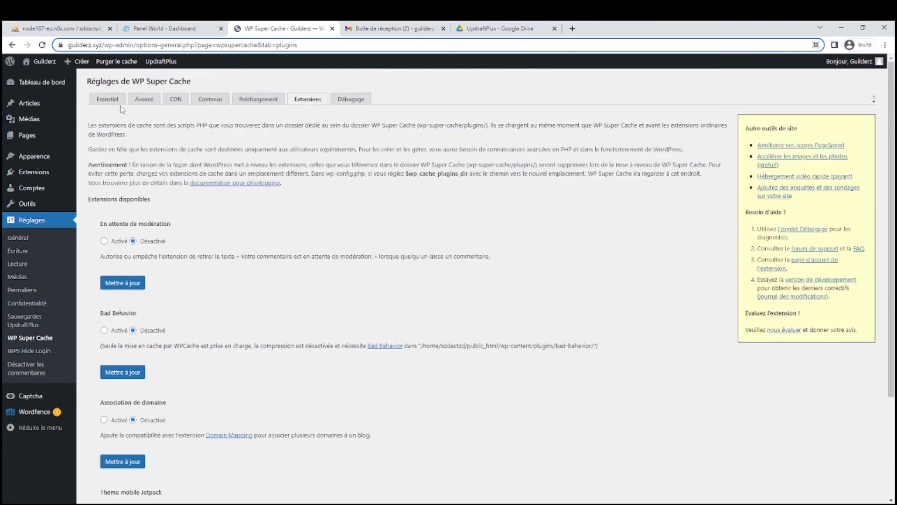
pyautogui.click(349, 102)
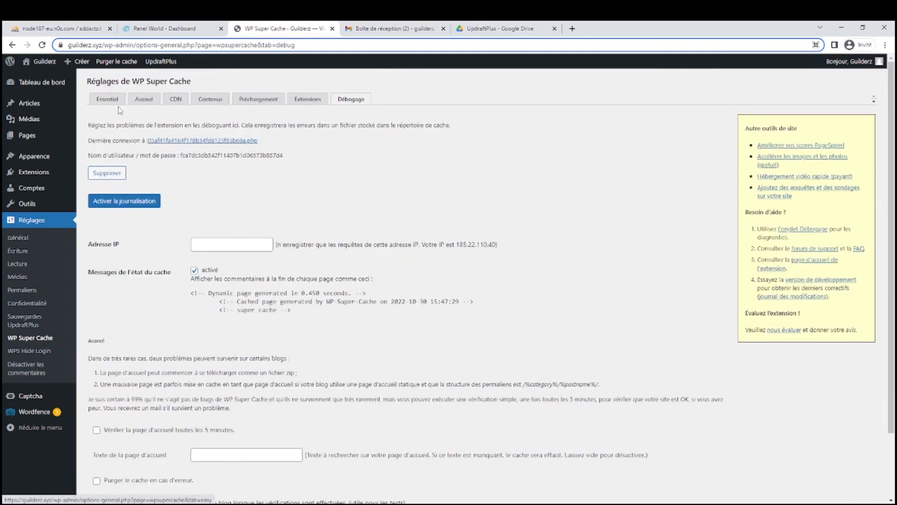
pyautogui.click(110, 100)
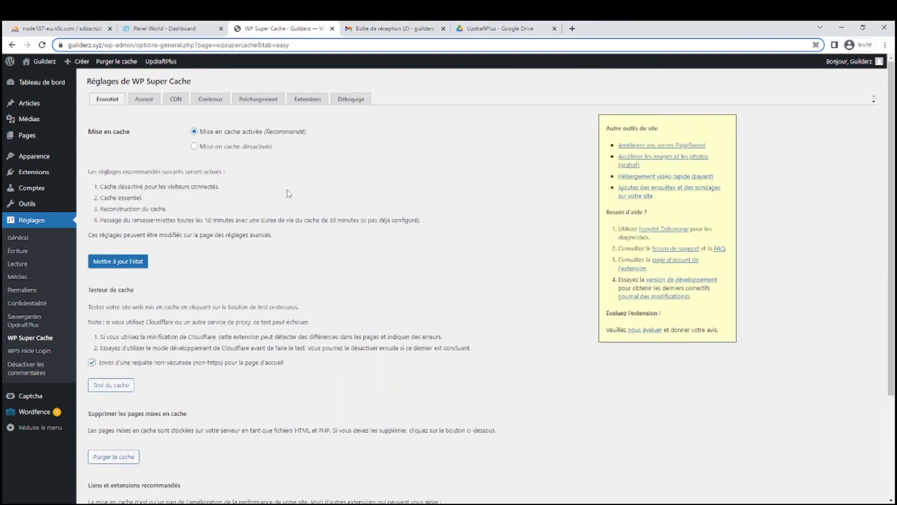
pyautogui.scroll(-3, 313, 211)
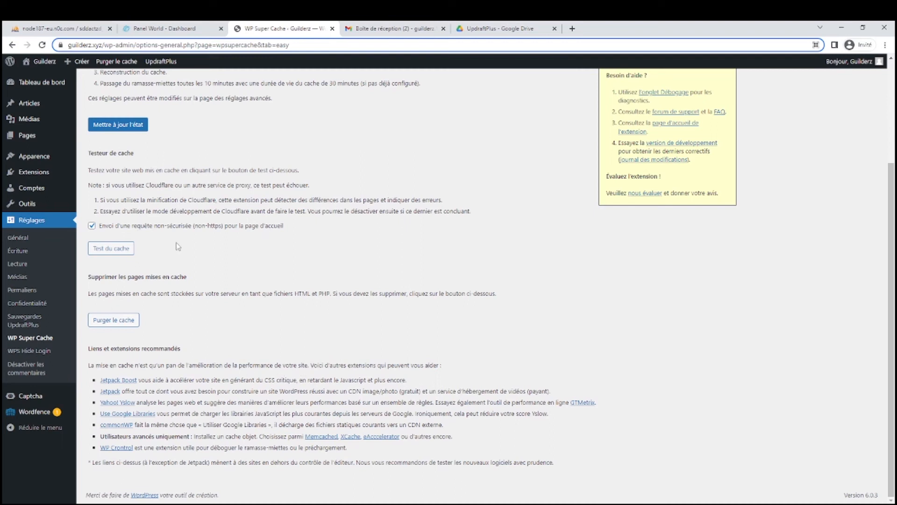
# Open the WordPress media library and display its full page address
pyautogui.moveTo(77, 143)
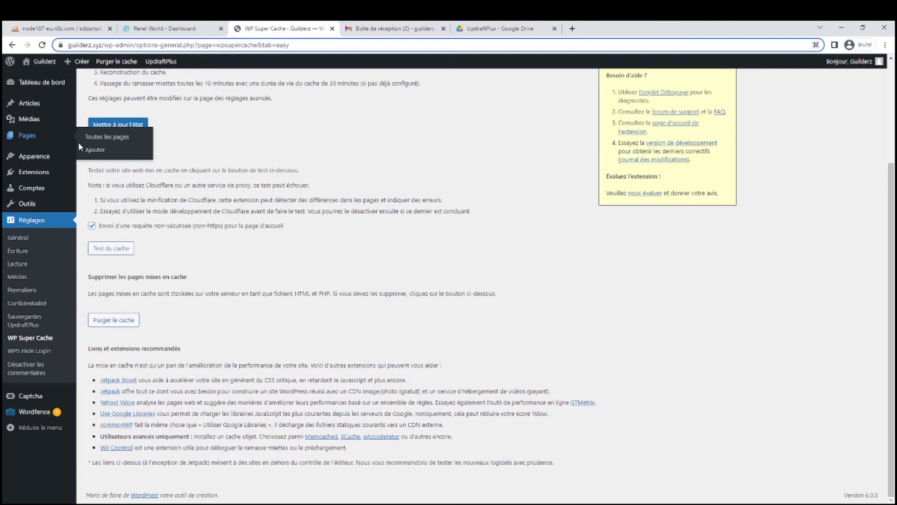
pyautogui.moveTo(53, 159)
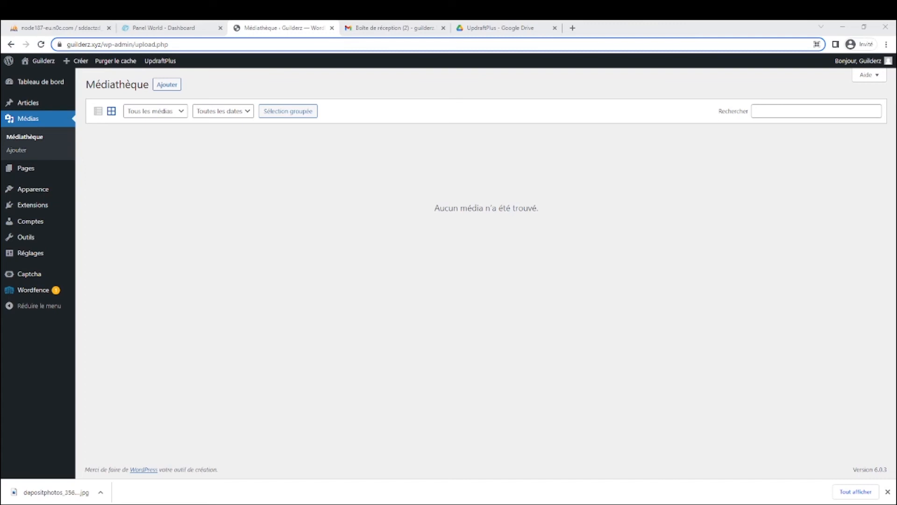
pyautogui.click(173, 45)
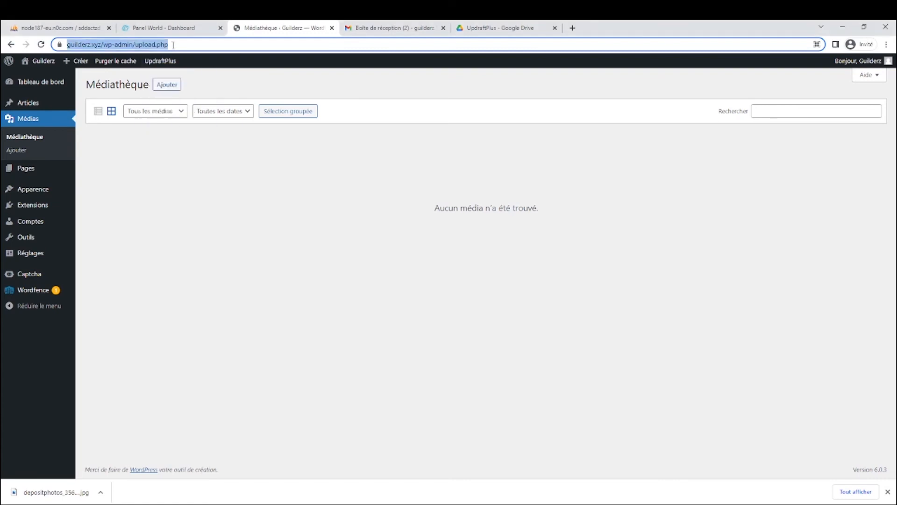
pyautogui.click(173, 44)
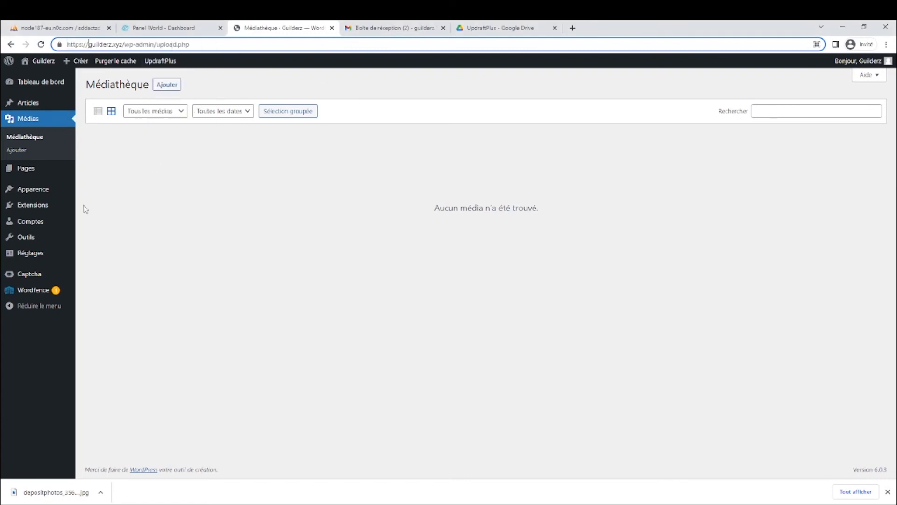
# Open the permalink settings in a separate browser tab and compare the Simple and Date et titre URL structures
pyautogui.moveTo(65, 221)
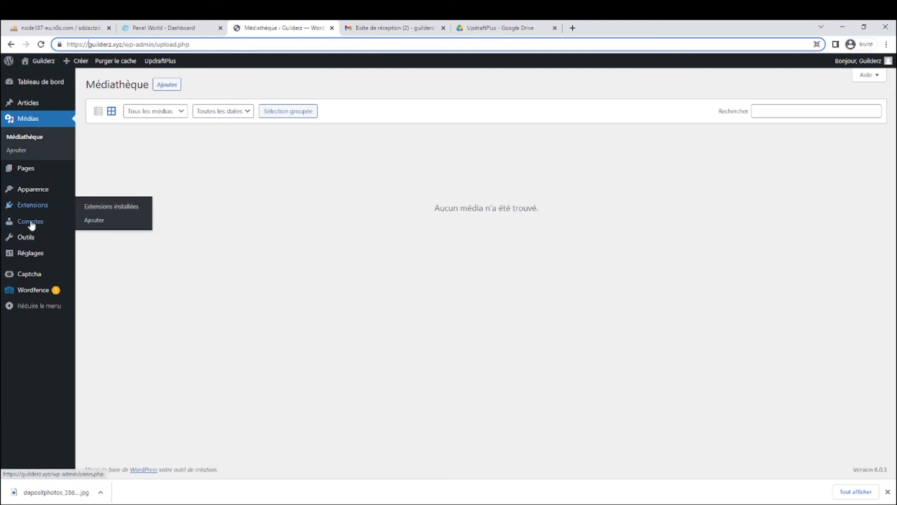
pyautogui.moveTo(40, 256)
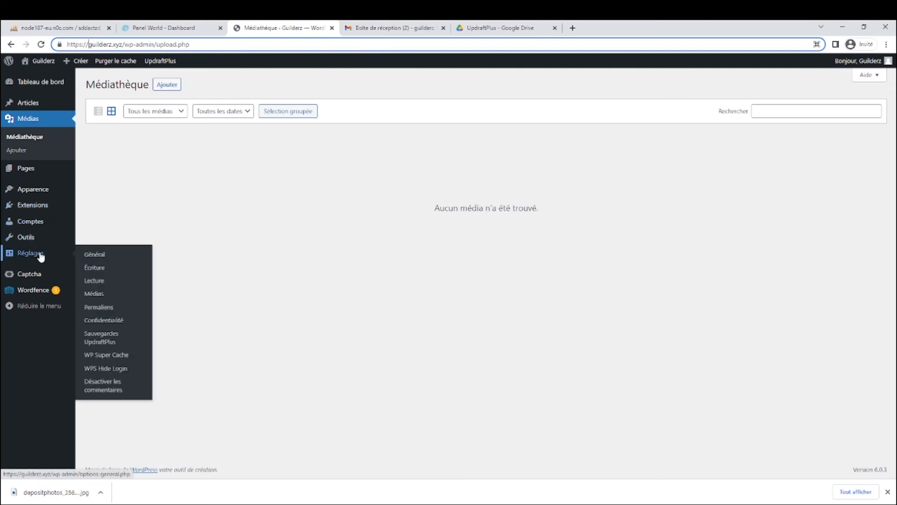
pyautogui.rightClick(98, 308)
pyautogui.click(178, 315)
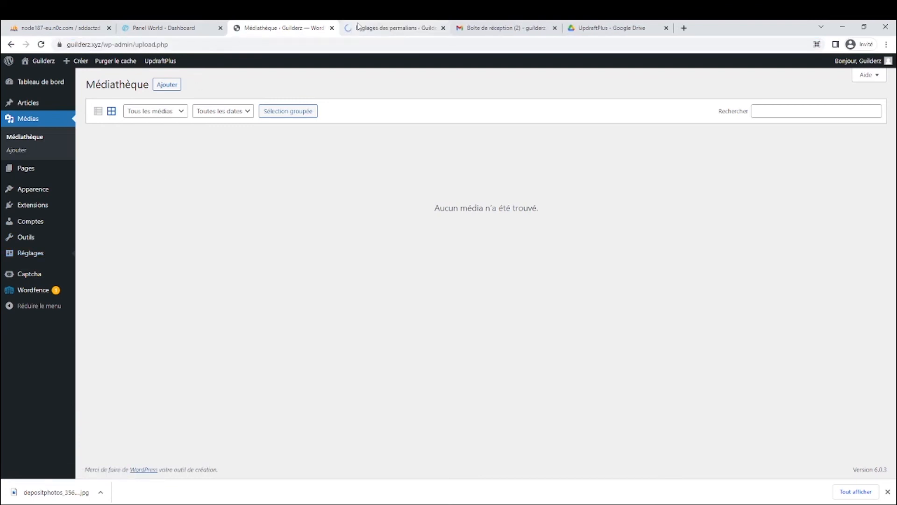
pyautogui.click(369, 28)
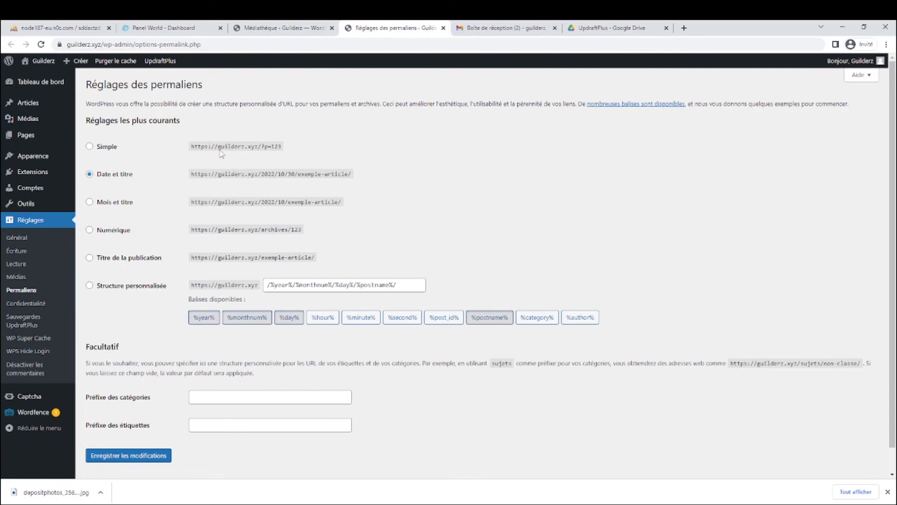
pyautogui.moveTo(220, 150); pyautogui.dragTo(290, 158)
pyautogui.moveTo(237, 171); pyautogui.dragTo(336, 187)
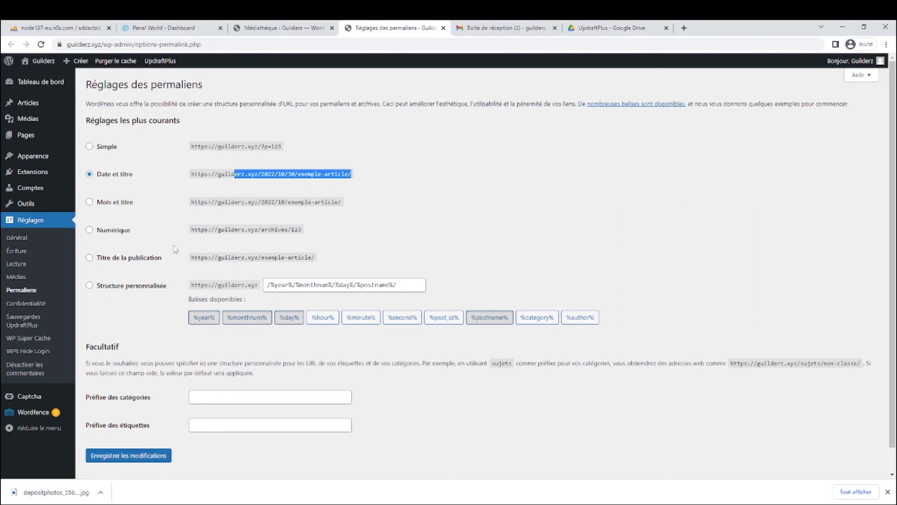
# Set the permalink structure to Titre de la publication, save the changes and purge the cache
pyautogui.click(99, 262)
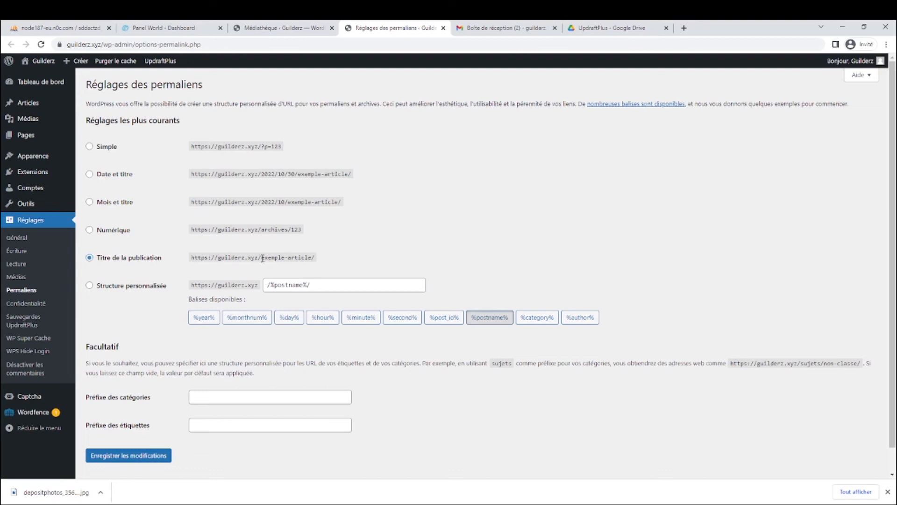
pyautogui.moveTo(261, 257); pyautogui.dragTo(332, 266)
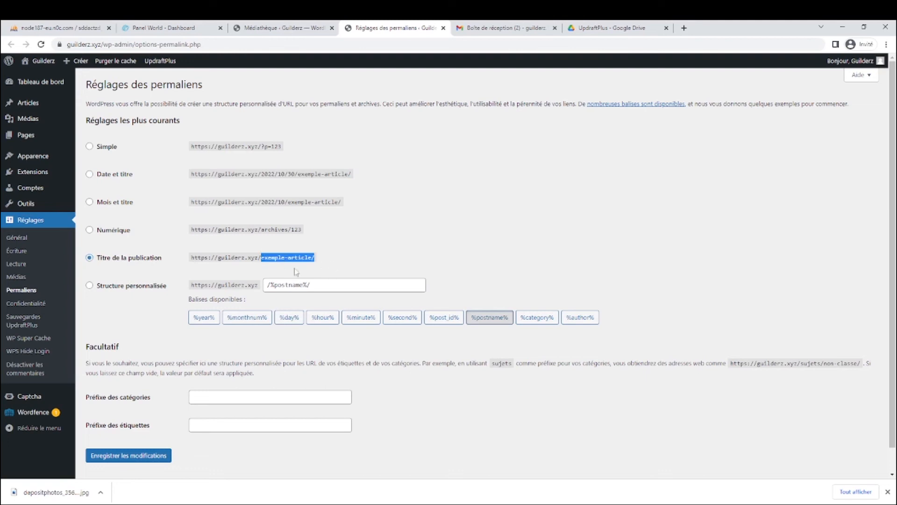
pyautogui.click(141, 456)
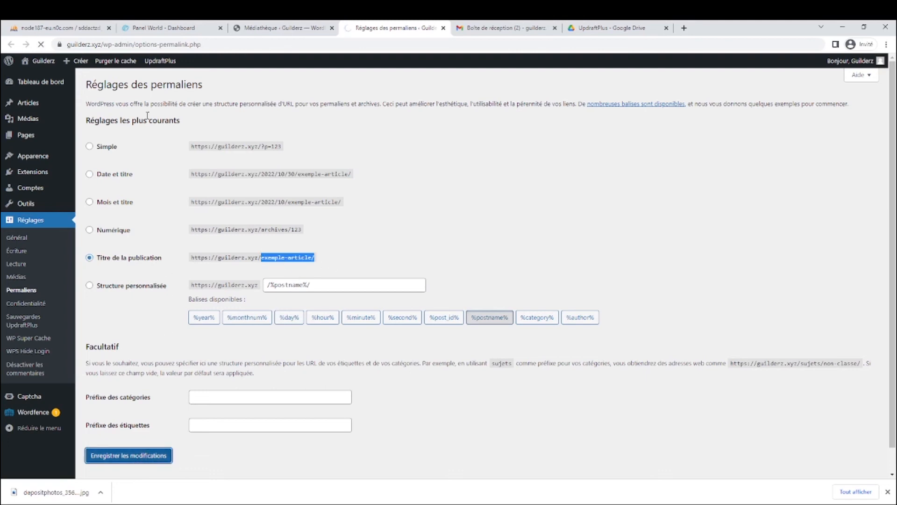
pyautogui.click(121, 62)
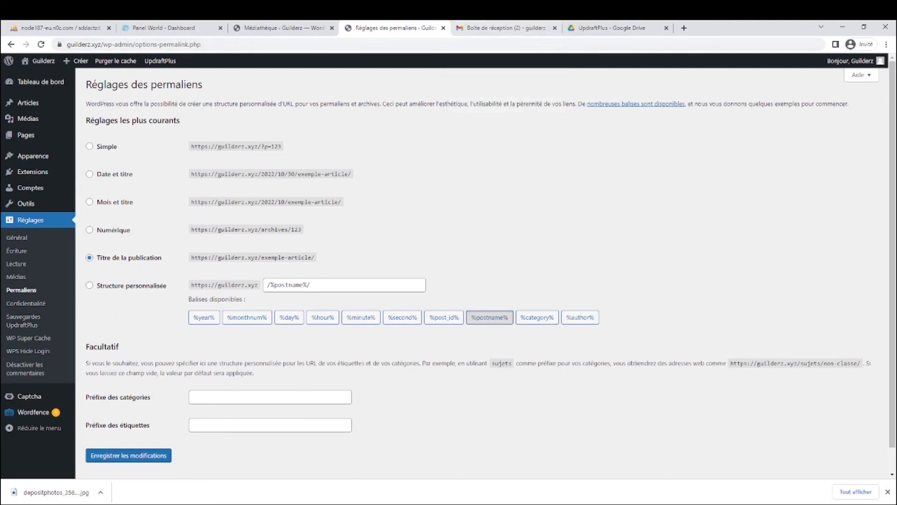
# Close the mailbox, Google Drive and permalink settings pages and return to the media library
pyautogui.click(555, 29)
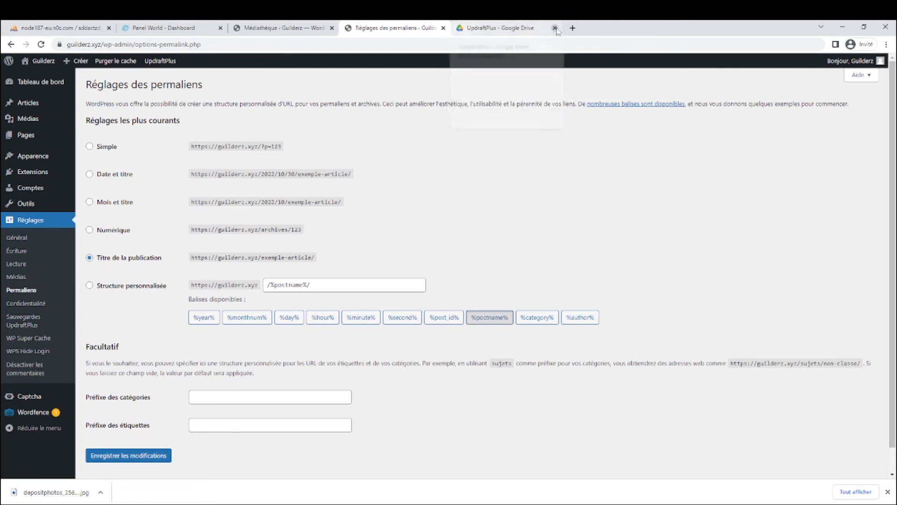
pyautogui.click(555, 28)
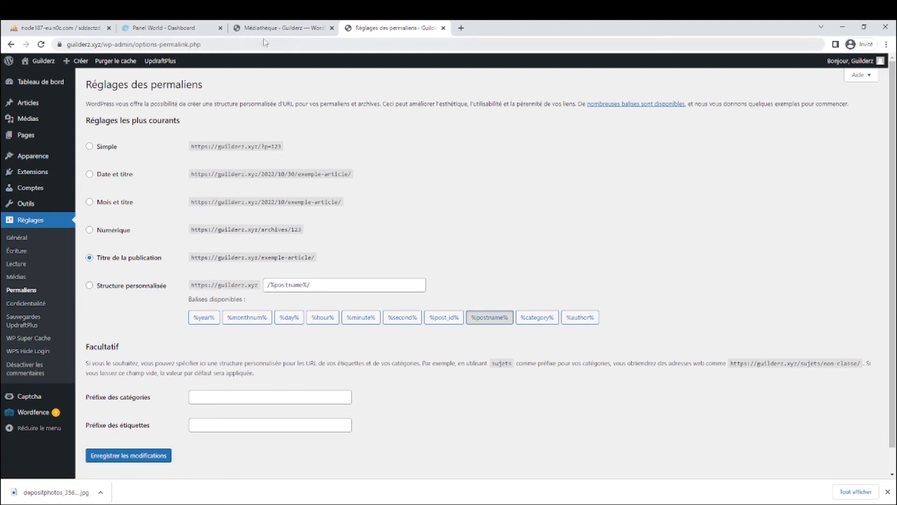
pyautogui.click(271, 29)
pyautogui.click(444, 29)
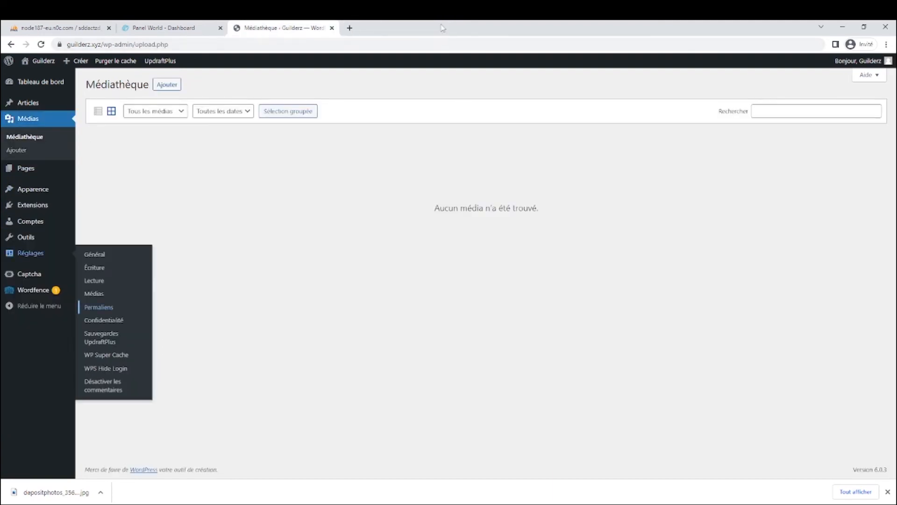
# Upload depositphotos_35619861-stock-photo-paris-la-defense-at-sunset.webp to the media library and copy its file URL
pyautogui.moveTo(406, 23); pyautogui.dragTo(496, 281)
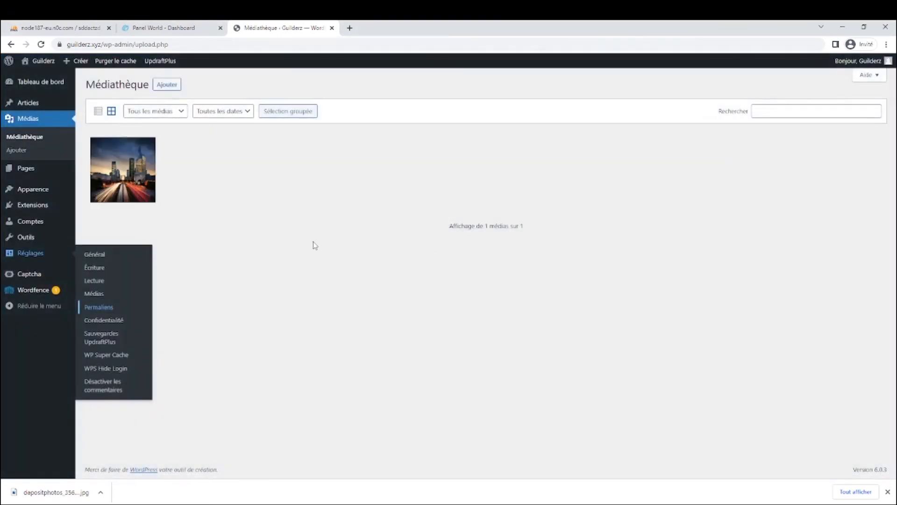
pyautogui.click(140, 182)
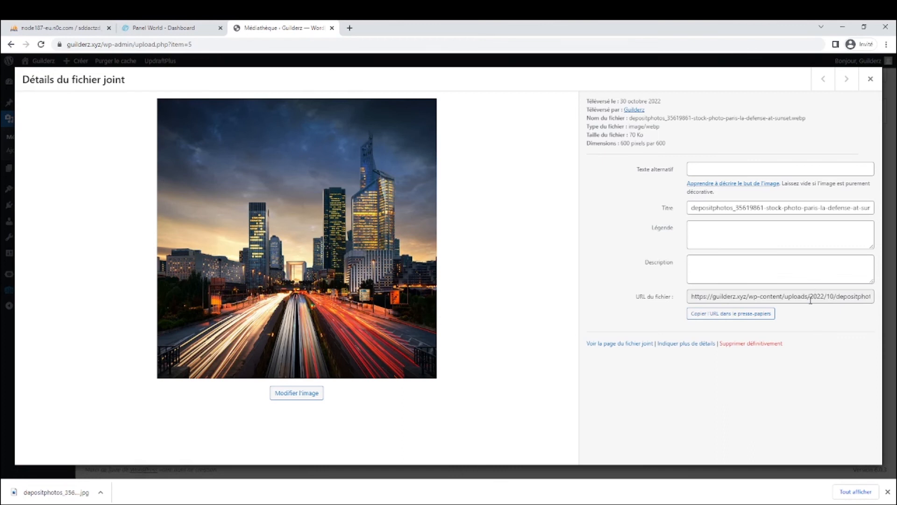
pyautogui.click(738, 313)
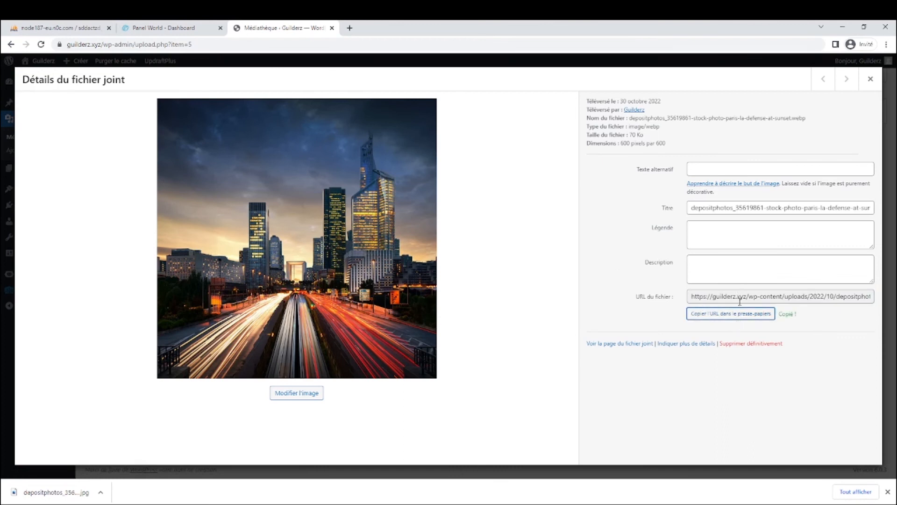
# Switch to the private browsing window and load the copied URL of the uploaded image
pyautogui.click(350, 28)
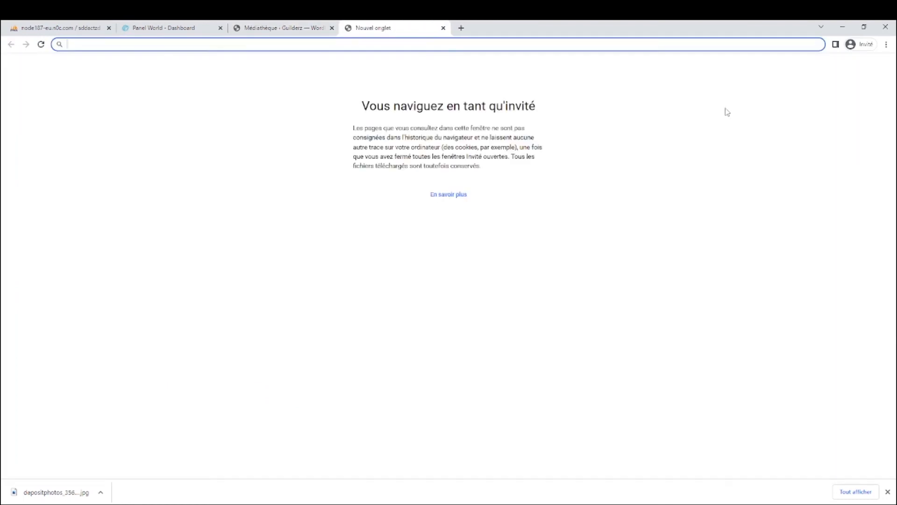
pyautogui.click(444, 28)
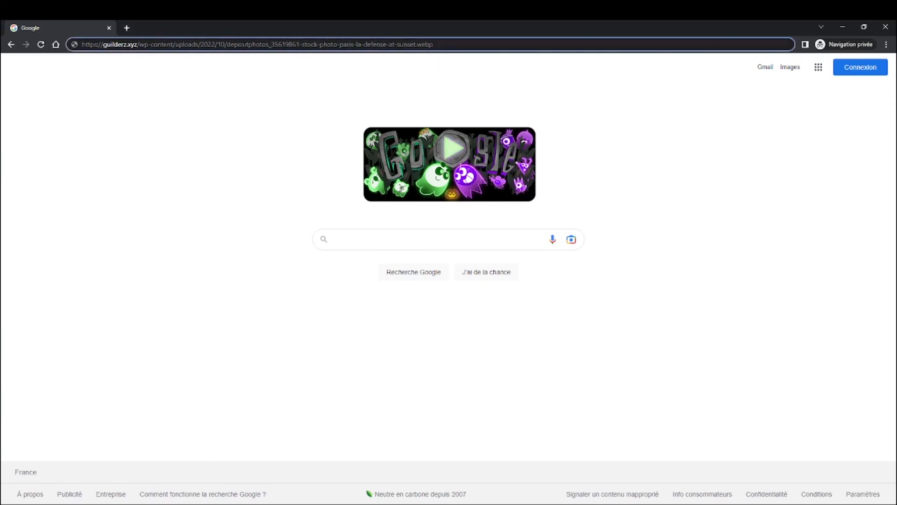
pyautogui.press('Return')
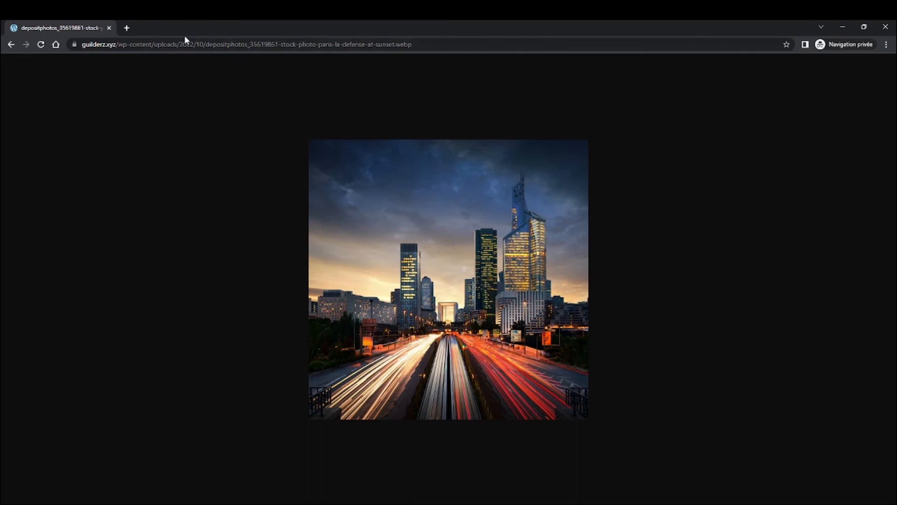
# Remove the image file name from the address and load the wp-content/uploads/2022/10/ directory
pyautogui.moveTo(205, 45); pyautogui.dragTo(622, 47)
pyautogui.press('BackSpace')
pyautogui.press('Return')
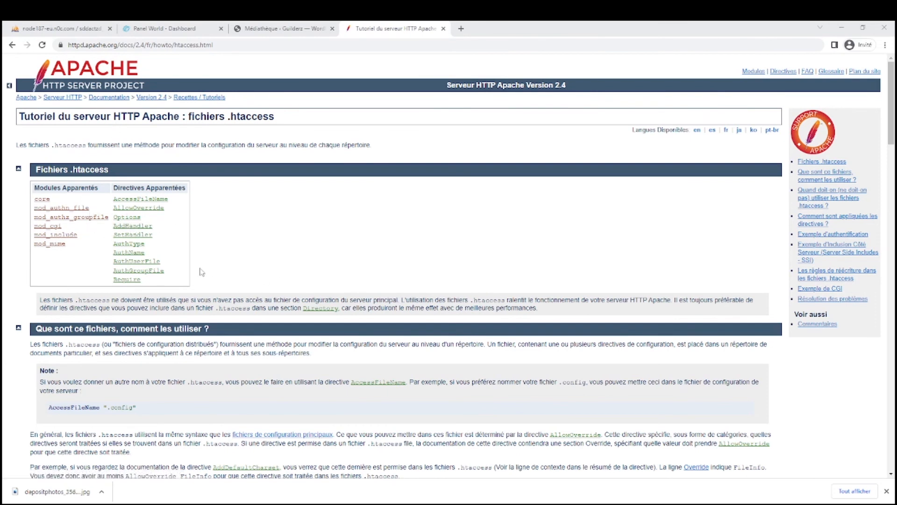
# Read through the Apache 2.4 tutorial on .htaccess files, including how directives are applied
pyautogui.scroll(-8, 217, 283)
pyautogui.scroll(-5, 402, 256)
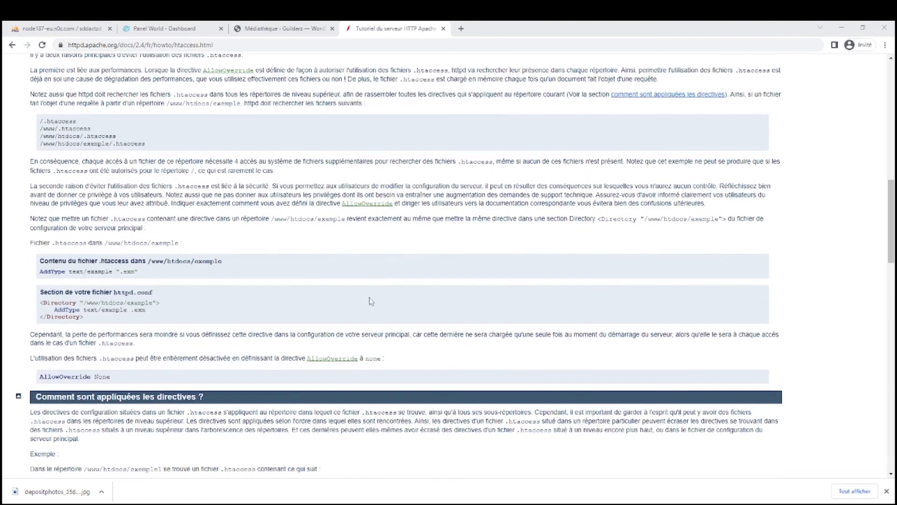
pyautogui.scroll(-6, 144, 221)
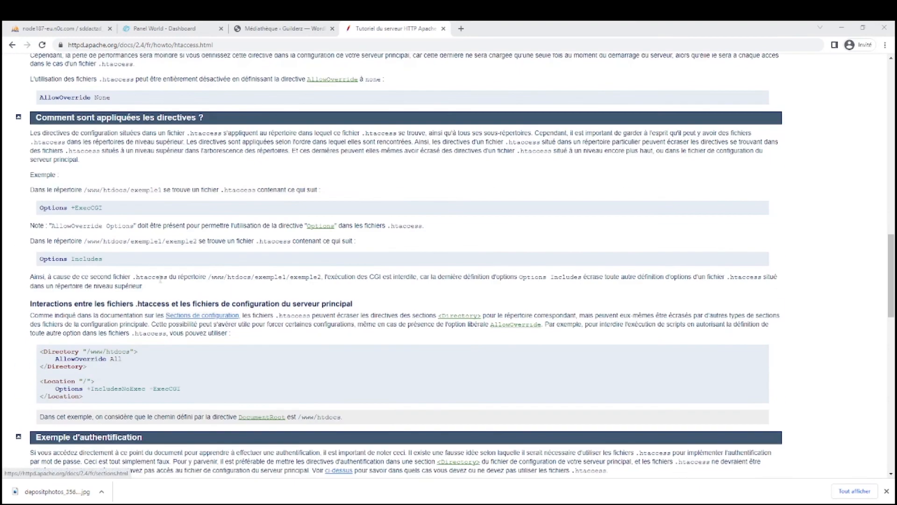
pyautogui.scroll(-9, 93, 327)
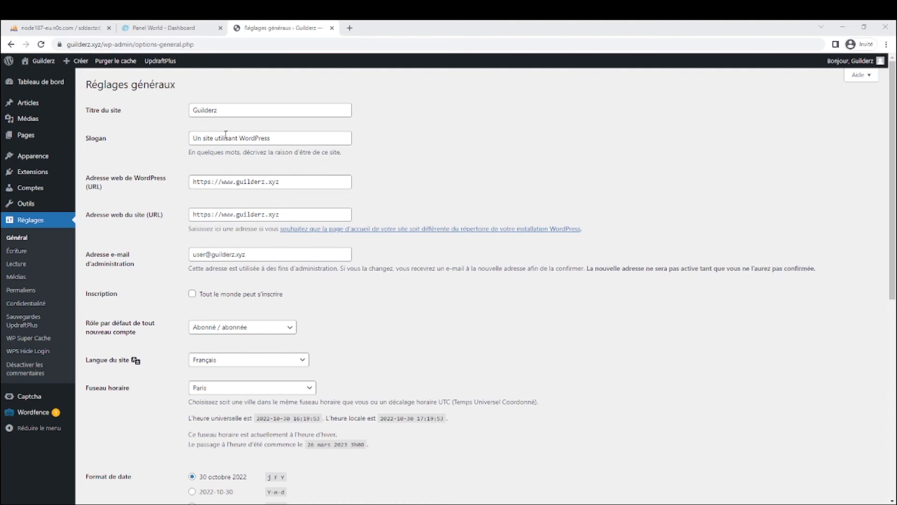
pyautogui.scroll(-8, 336, 425)
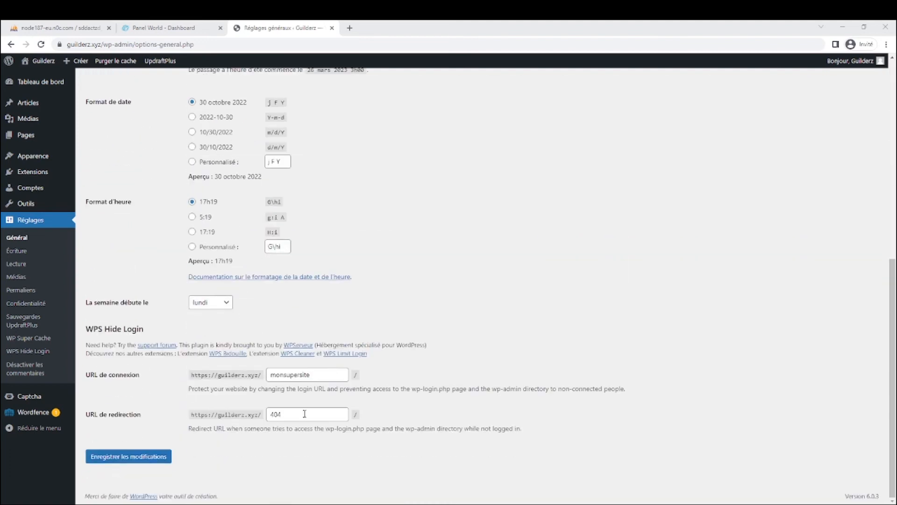
pyautogui.click(133, 456)
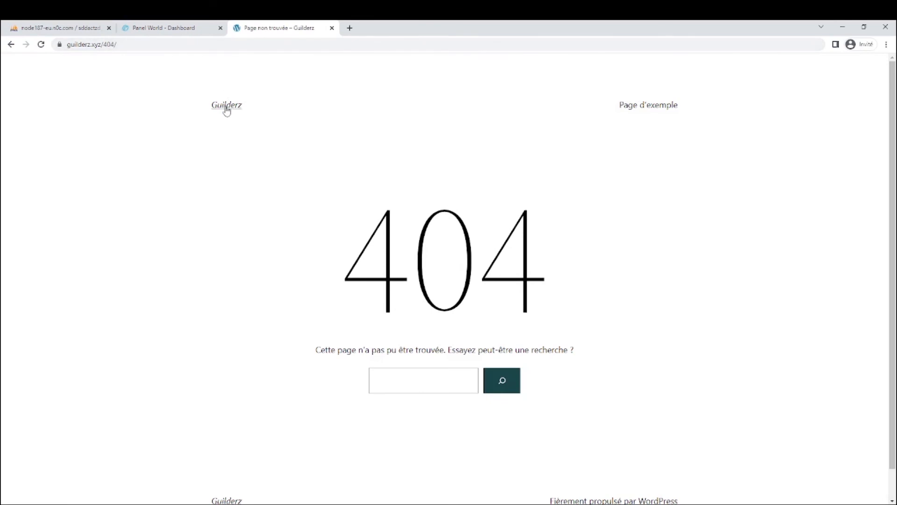
pyautogui.click(226, 106)
# Load the home page with www added to the address and check which full URL the browser uses
pyautogui.click(112, 45)
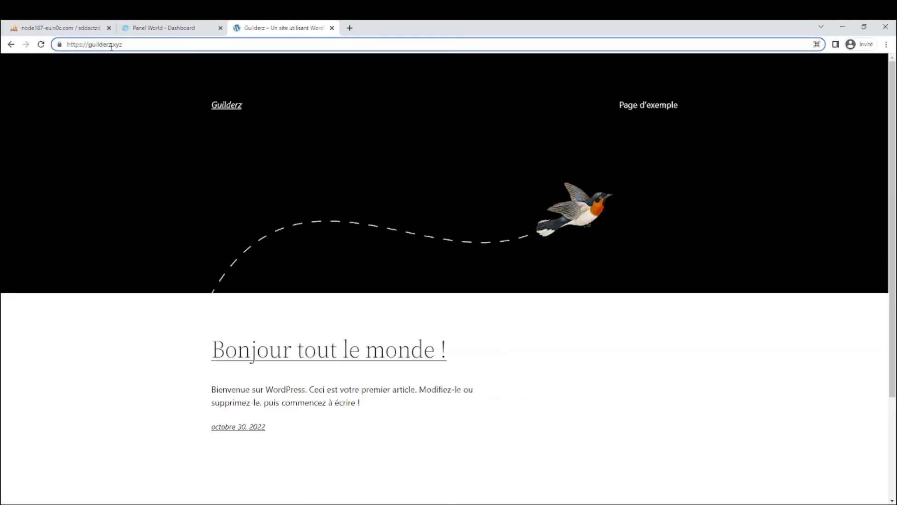
pyautogui.write('www.')
pyautogui.press('Return')
pyautogui.click(112, 45)
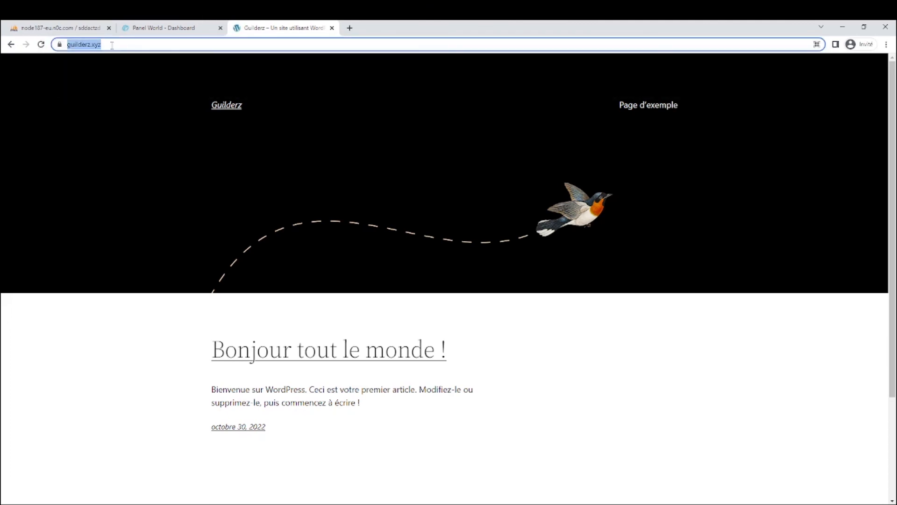
pyautogui.click(112, 46)
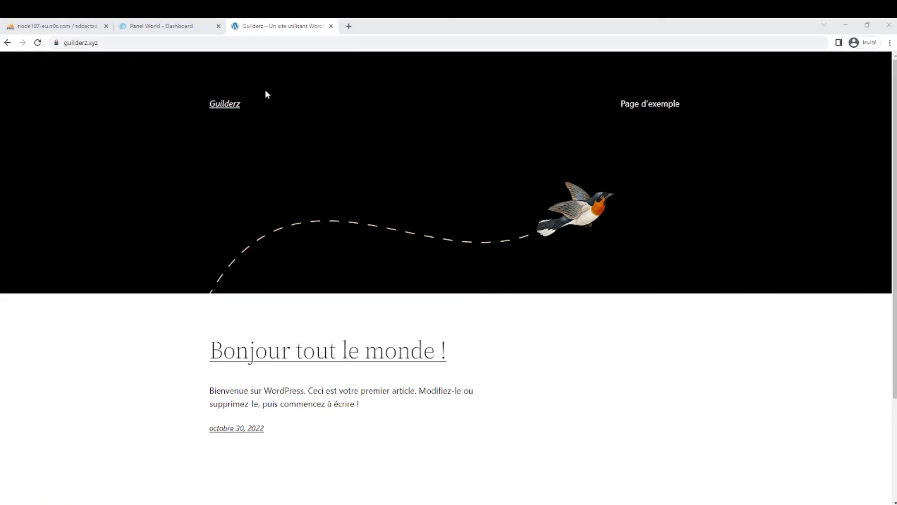
pyautogui.click(273, 49)
pyautogui.click(273, 49)
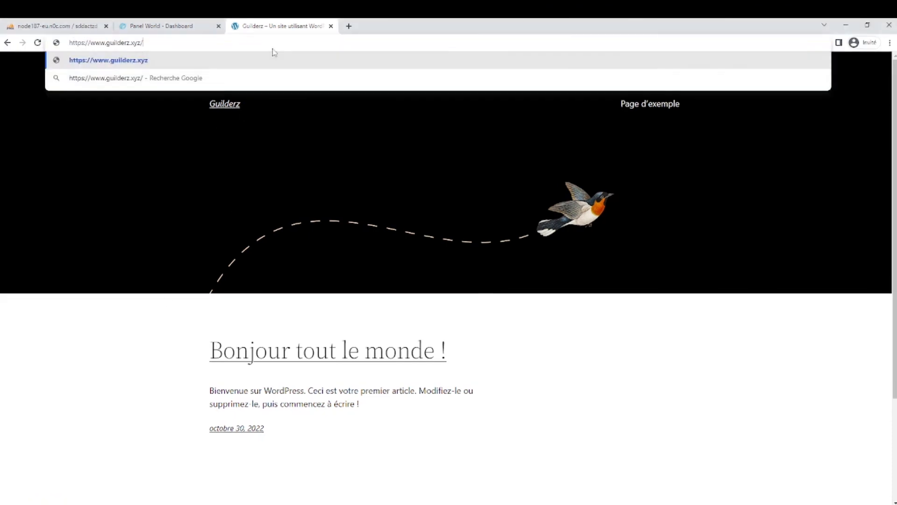
pyautogui.click(482, 503)
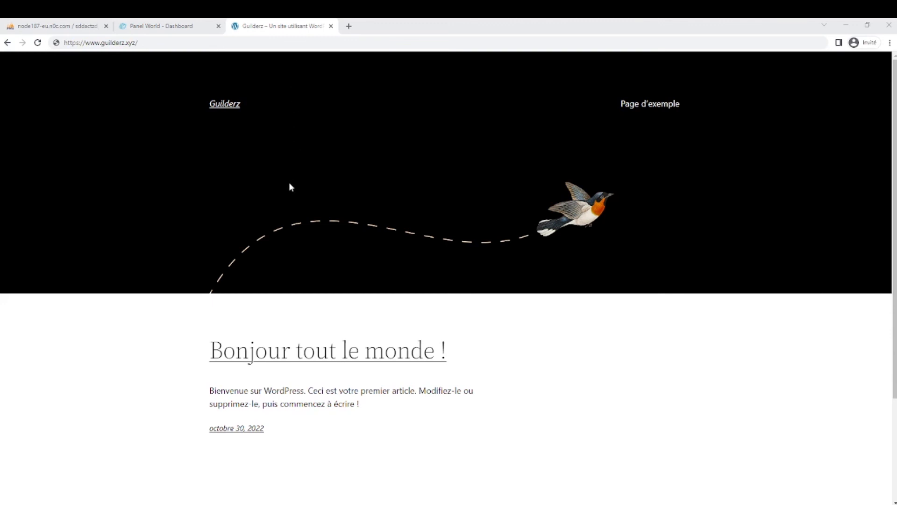
pyautogui.click(169, 46)
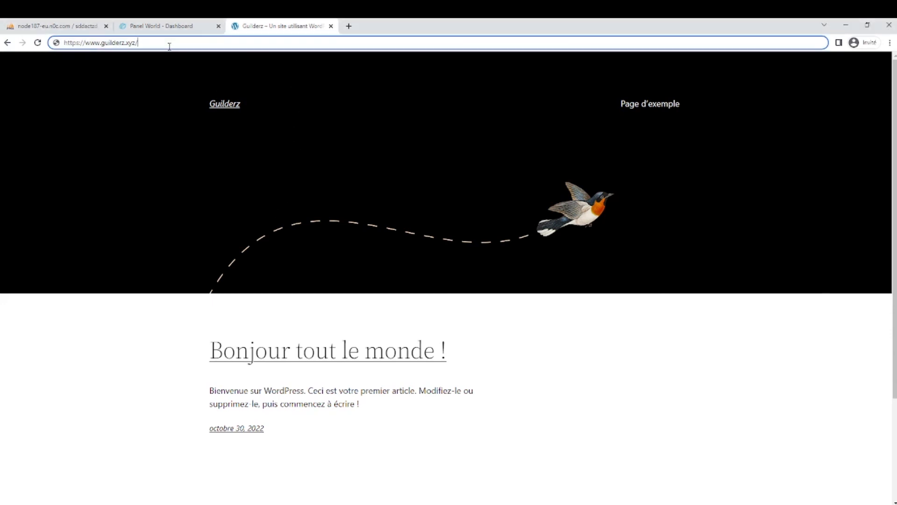
pyautogui.write('monsuper')
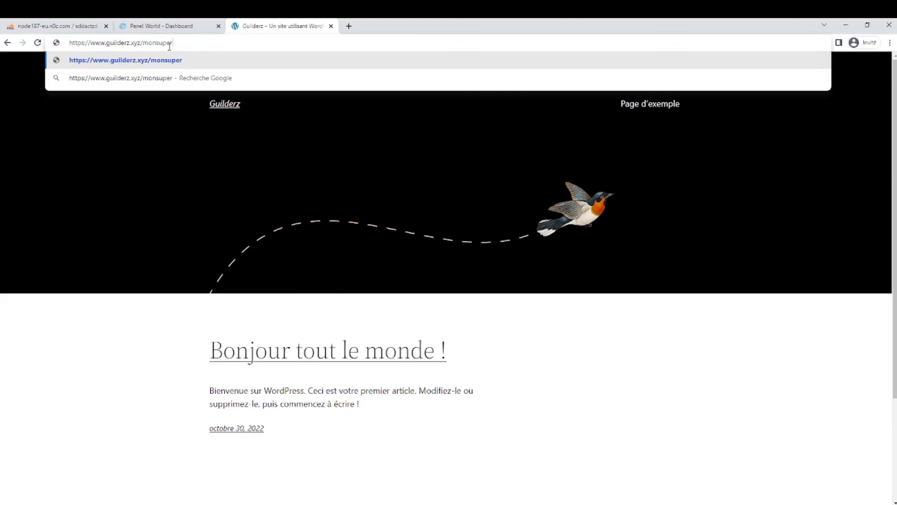
pyautogui.write('site')
pyautogui.press('Return')
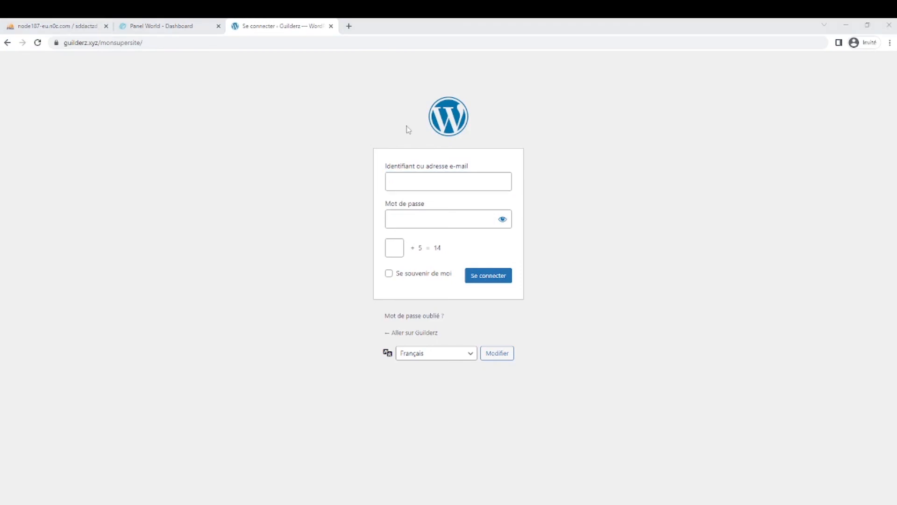
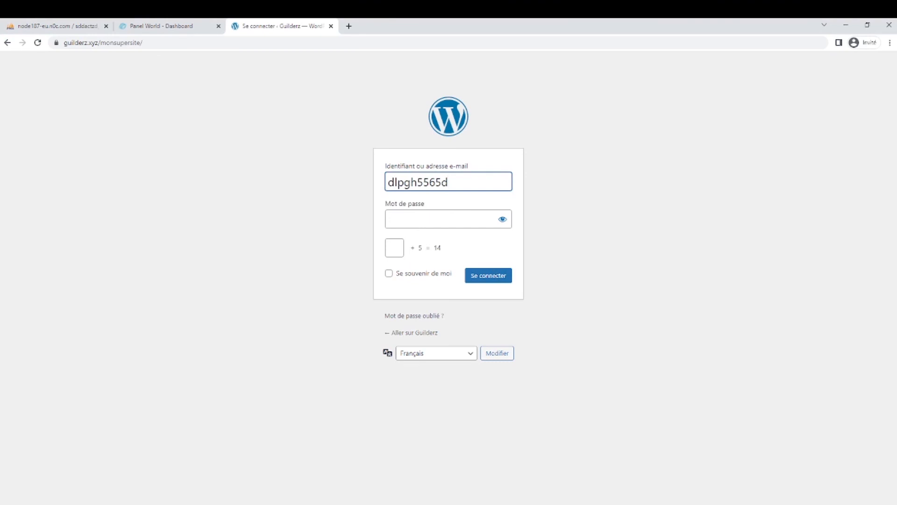
# Log in with the account username, password and captcha answer, enabling "Se souvenir de moi", and check the dashboard's full address
pyautogui.hotkey('alt', 'Tab')
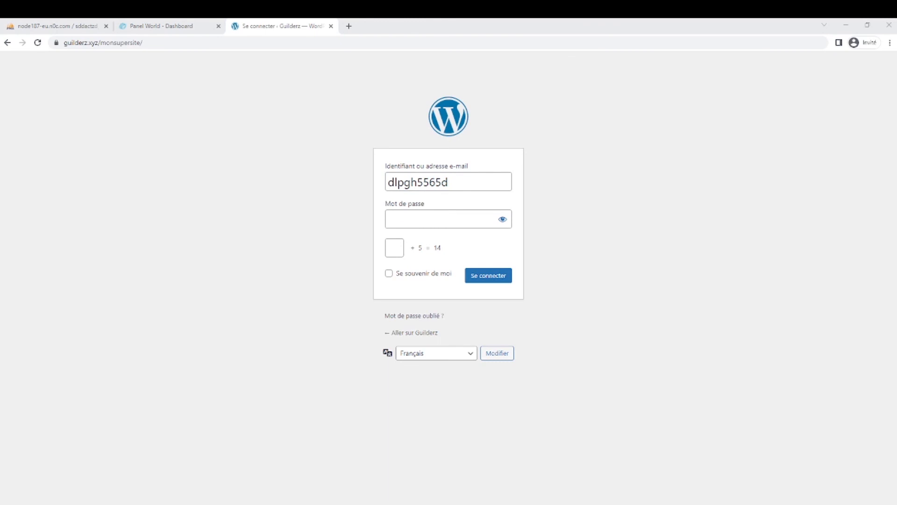
pyautogui.click(443, 216)
pyautogui.hotkey('ctrl', 'v')
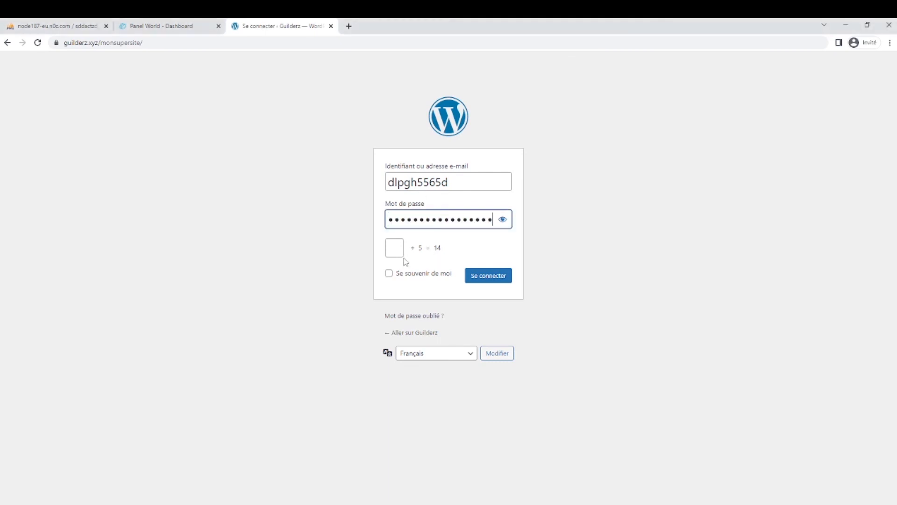
pyautogui.click(393, 250)
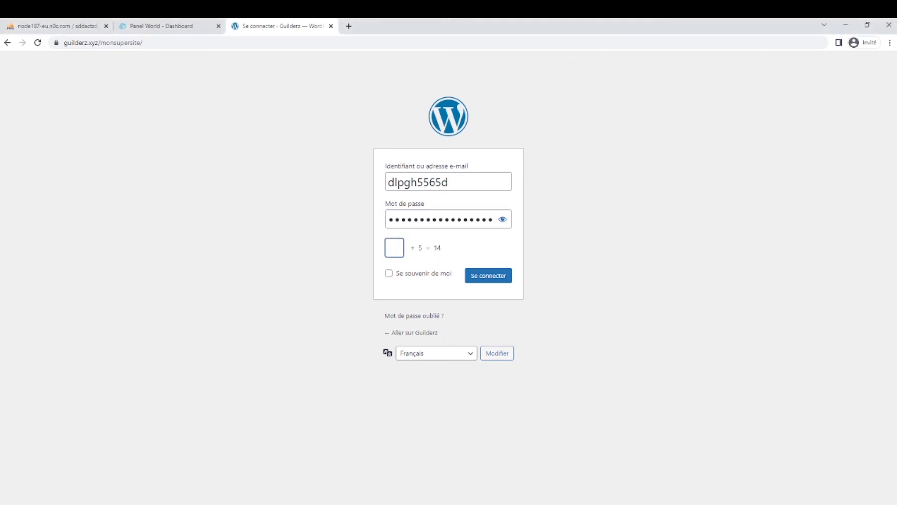
pyautogui.click(391, 251)
pyautogui.write('9')
pyautogui.click(432, 276)
pyautogui.click(479, 276)
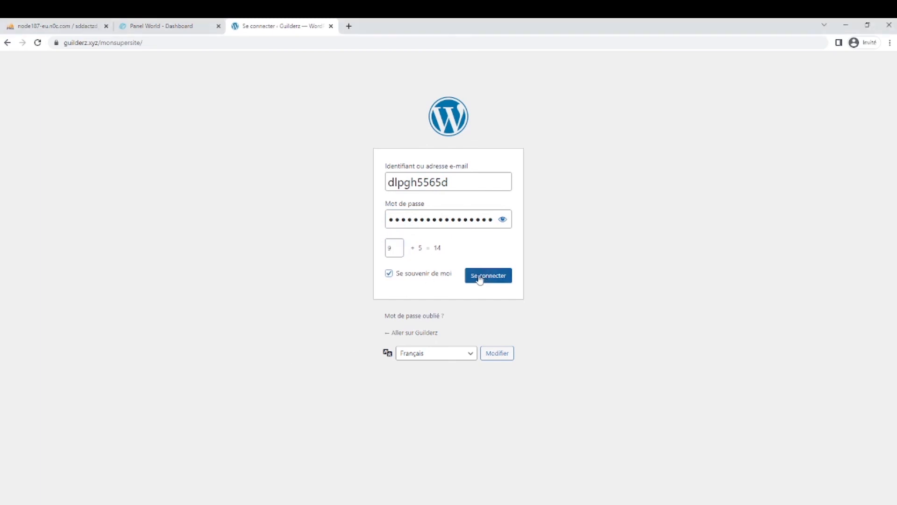
pyautogui.click(479, 277)
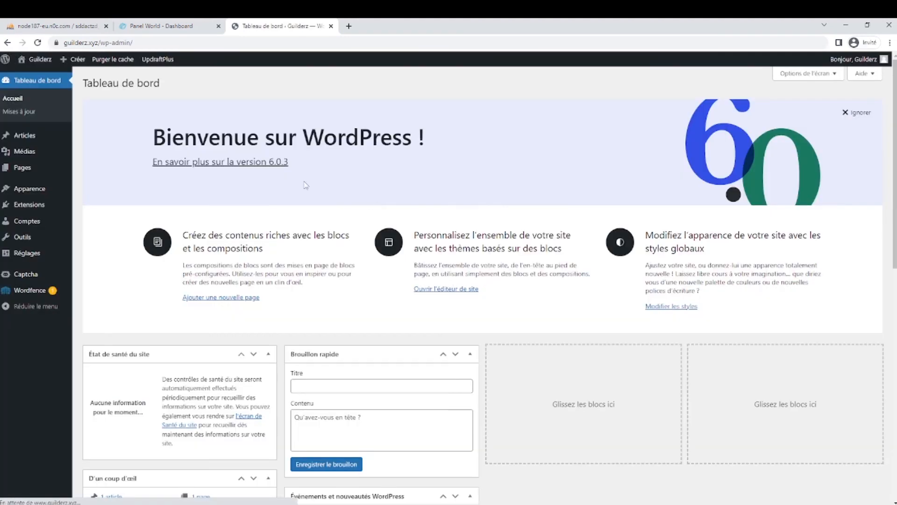
pyautogui.click(116, 44)
pyautogui.click(115, 44)
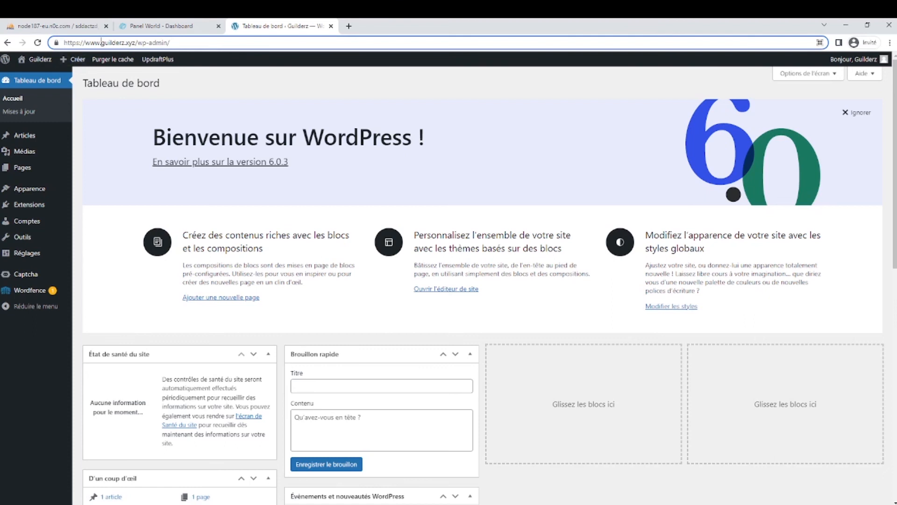
# Switch to Visual Studio Code, review the WordPress .htaccess in the actuel folder, and close it to leave the root .htaccess open
pyautogui.hotkey('alt', 'Tab')
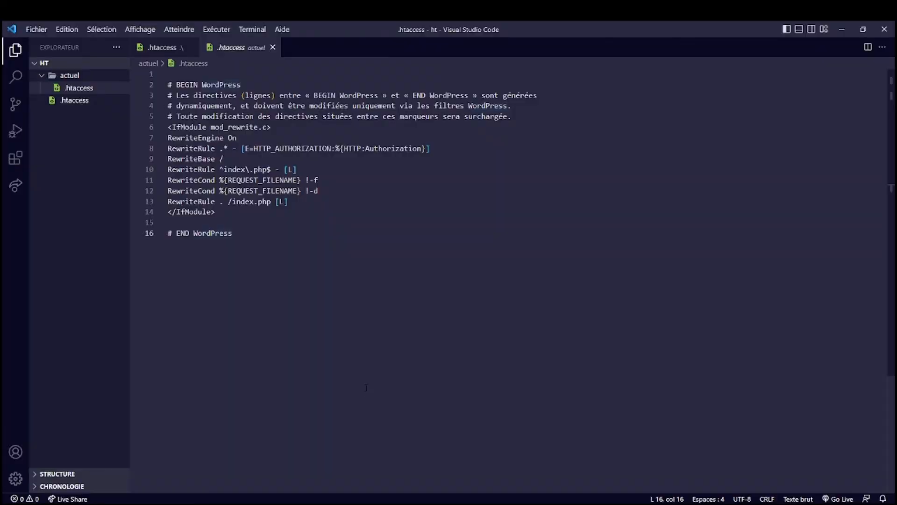
pyautogui.moveTo(325, 279); pyautogui.dragTo(150, 85)
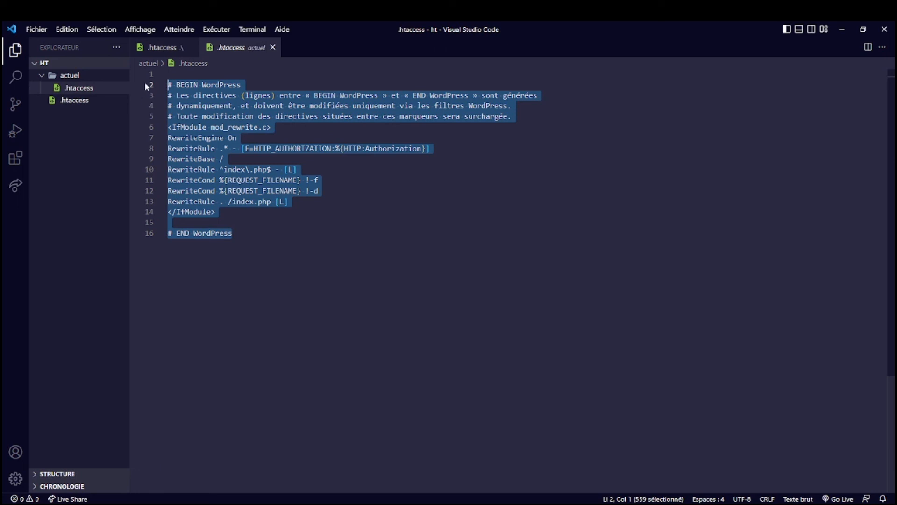
pyautogui.click(163, 48)
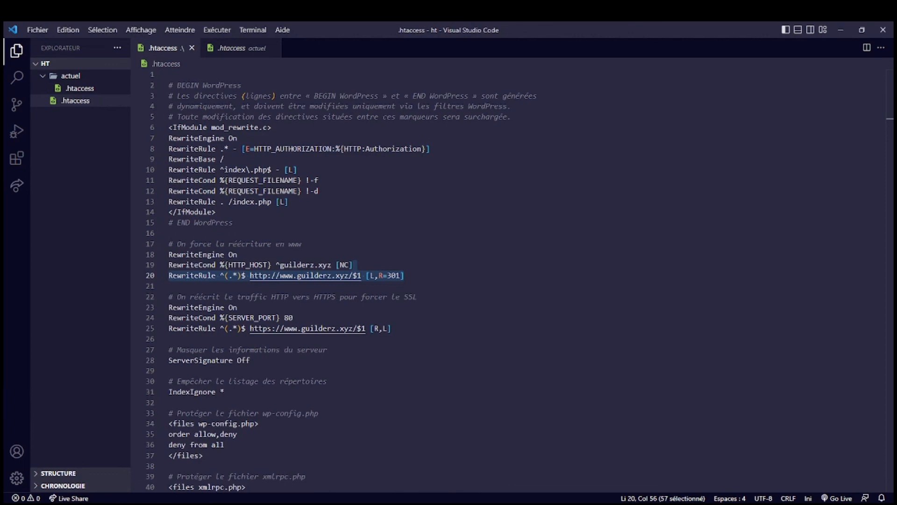
pyautogui.click(274, 47)
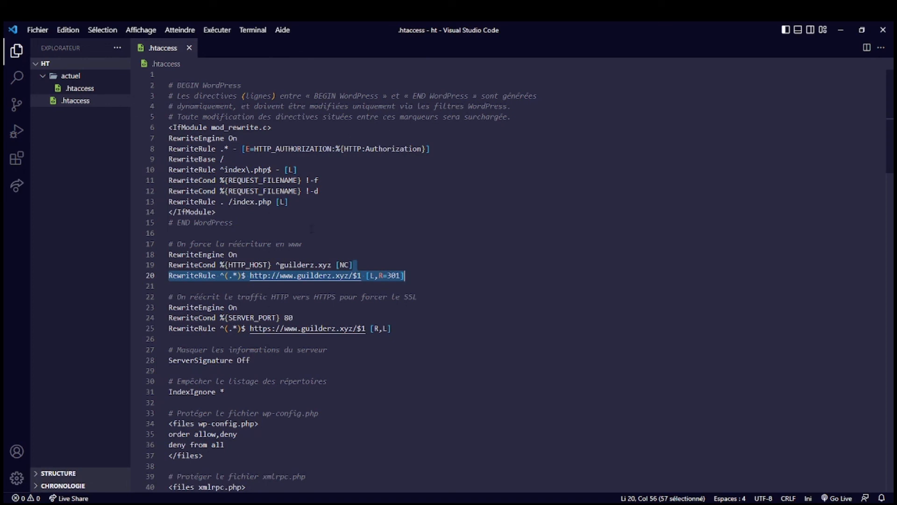
# Review the root .htaccess sections for WordPress rewriting, forced www, HTTP to HTTPS redirection and hiding server information
pyautogui.moveTo(187, 233); pyautogui.dragTo(100, 127)
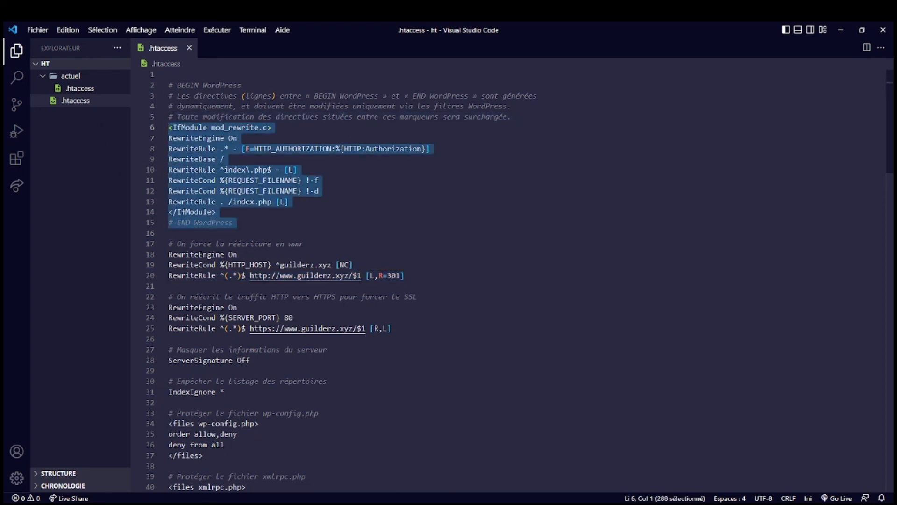
pyautogui.moveTo(168, 243); pyautogui.dragTo(411, 278)
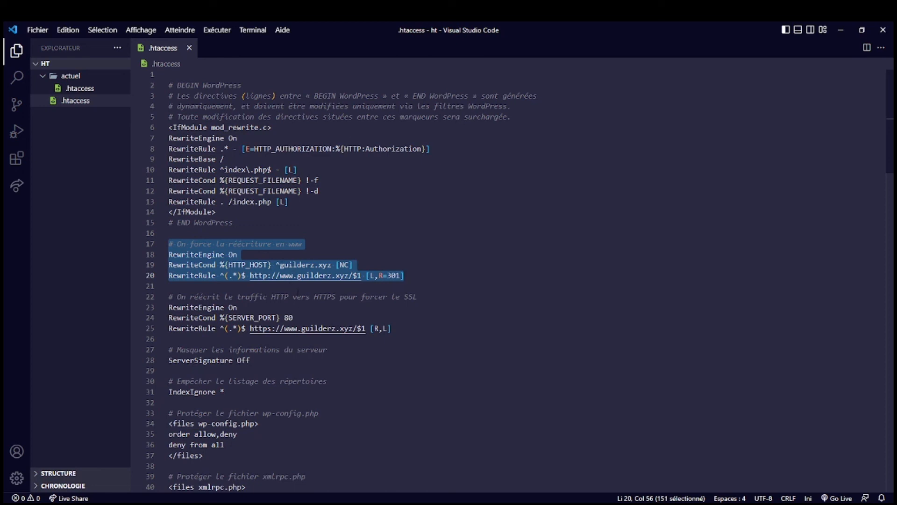
pyautogui.scroll(-2, 513, 281)
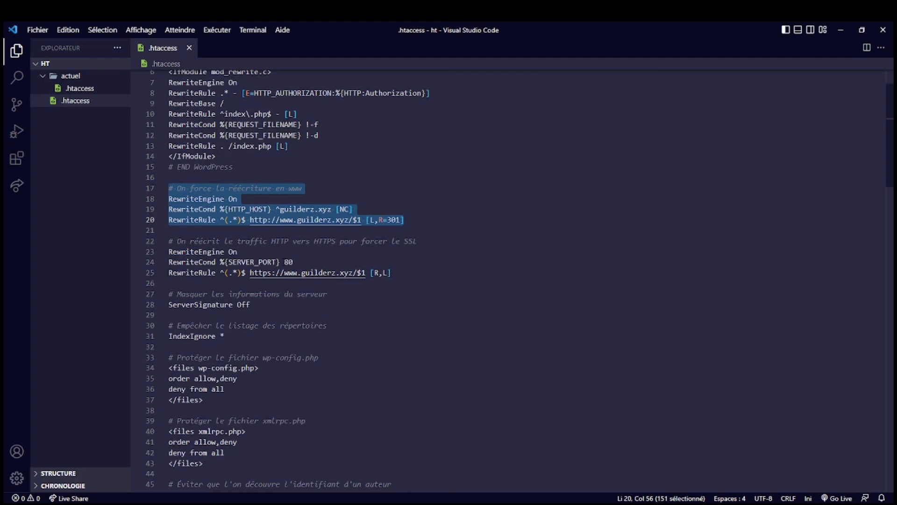
pyautogui.moveTo(285, 262); pyautogui.dragTo(295, 262)
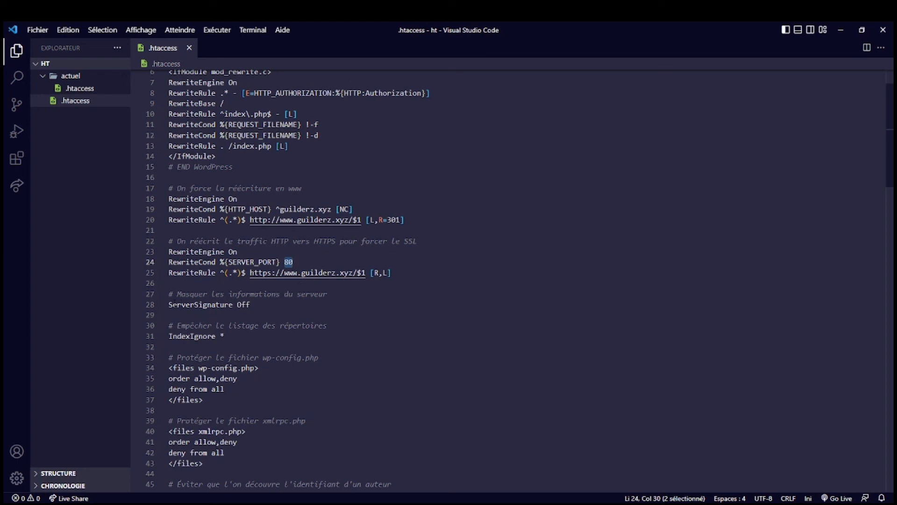
pyautogui.moveTo(173, 304); pyautogui.dragTo(279, 307)
pyautogui.click(291, 305)
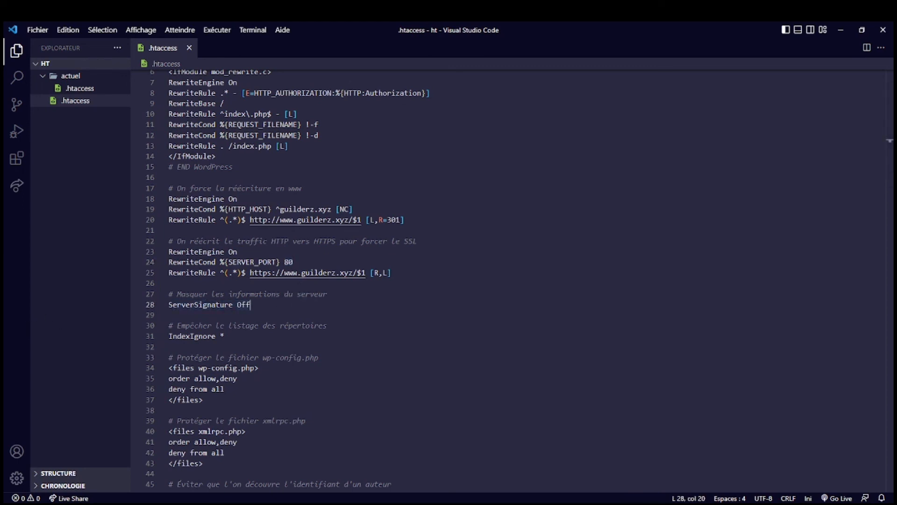
pyautogui.scroll(2, 380, 346)
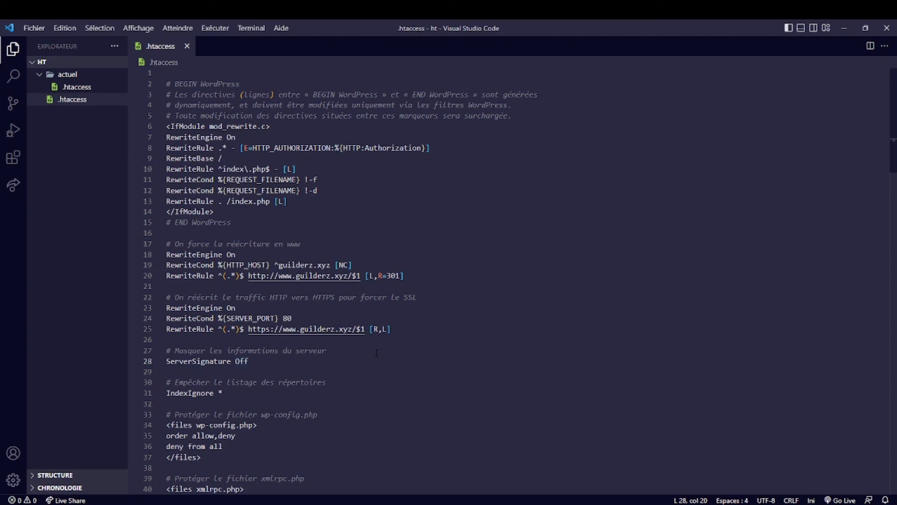
# Review the .htaccess rules on directory listing, author ID discovery, script blocking, file injection, security headers and Cache-Control
pyautogui.moveTo(253, 395); pyautogui.dragTo(164, 383)
pyautogui.scroll(-7, 281, 322)
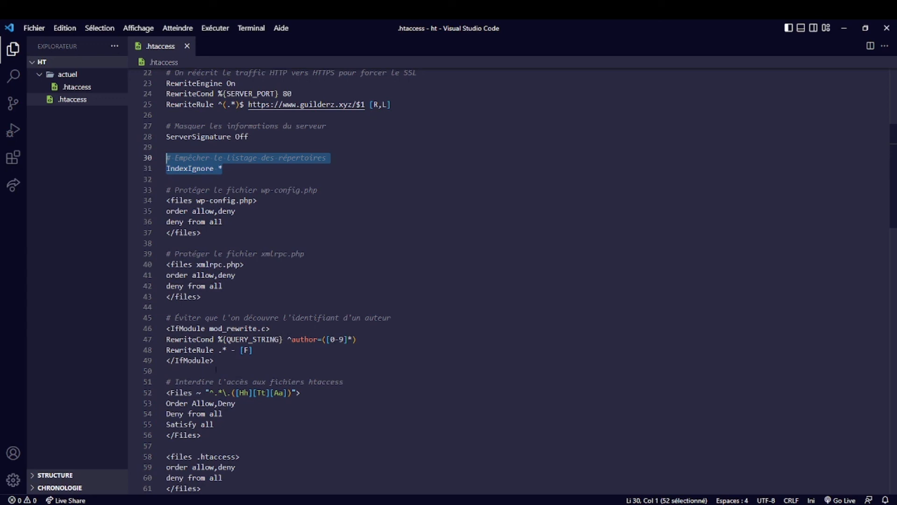
pyautogui.moveTo(218, 360); pyautogui.dragTo(166, 329)
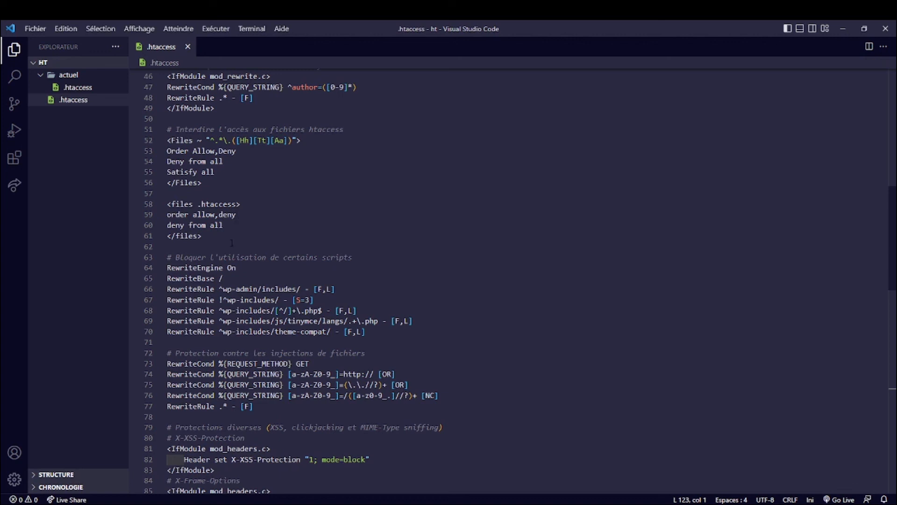
pyautogui.scroll(-1, 257, 250)
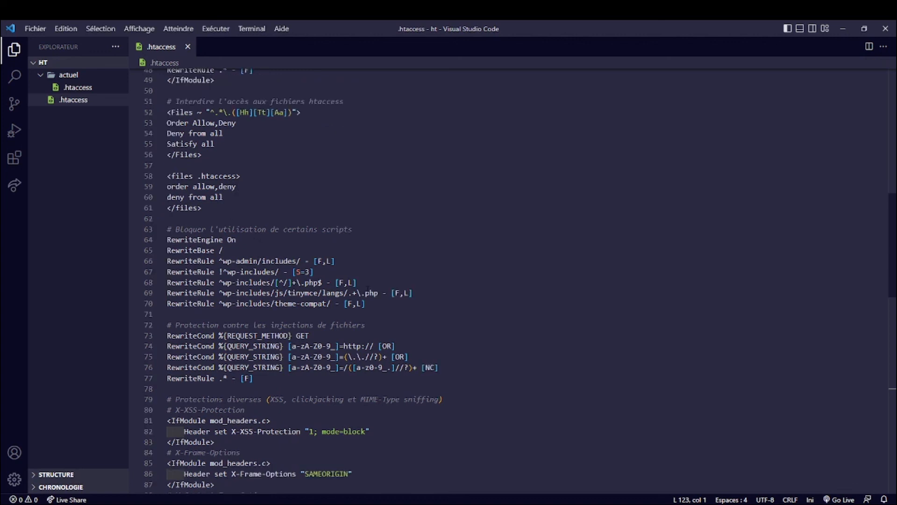
pyautogui.scroll(-3, 368, 287)
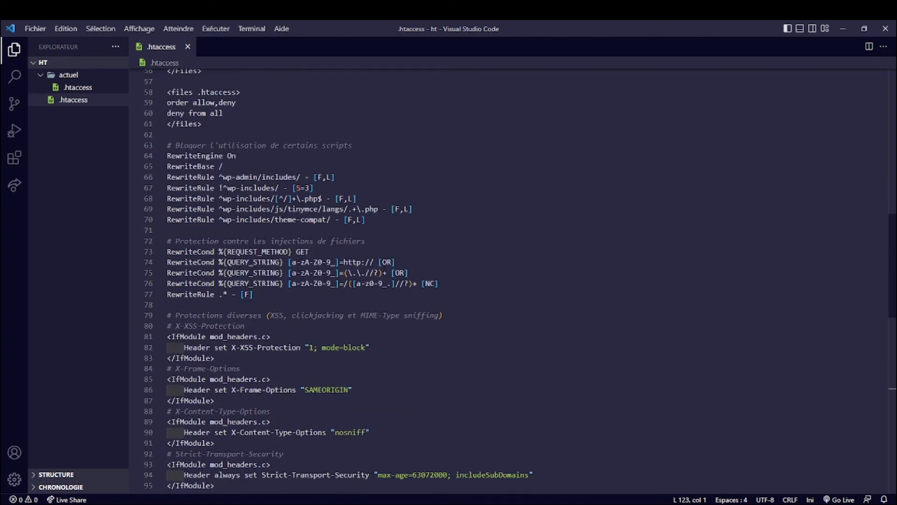
pyautogui.scroll(-5, 378, 268)
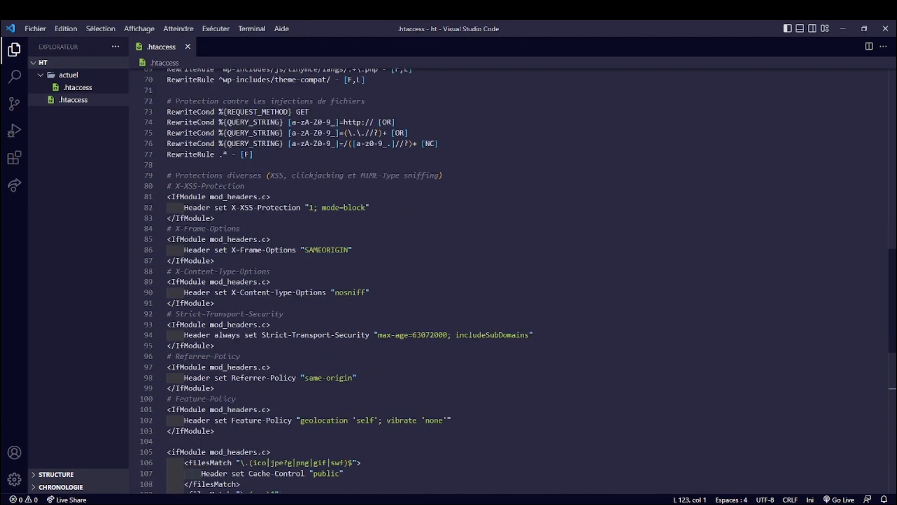
pyautogui.scroll(-8, 290, 258)
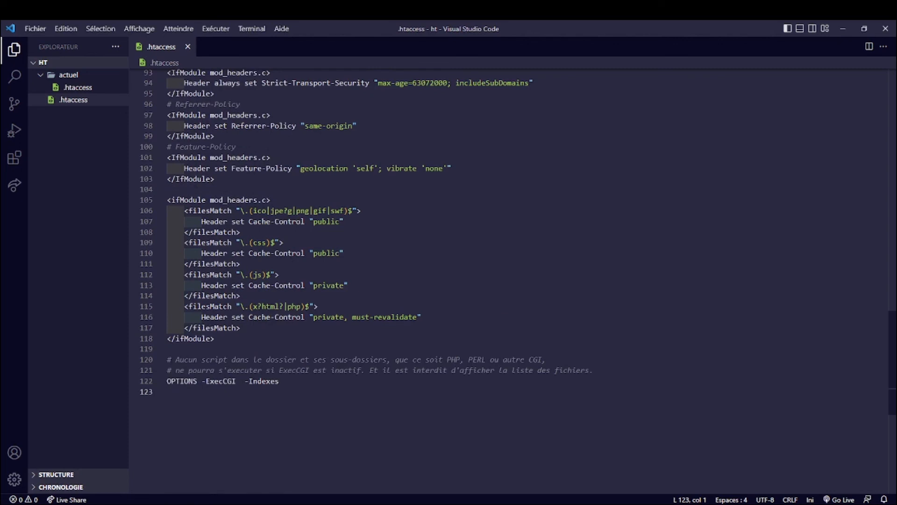
pyautogui.scroll(20, 425, 337)
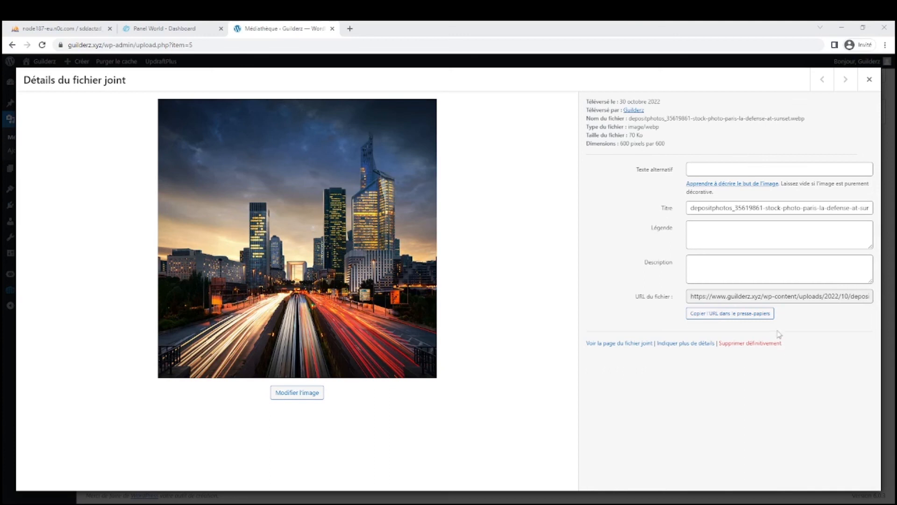
# Copy the Paris La Défense image's file URL from the media library and open it in the other browser window
pyautogui.click(766, 316)
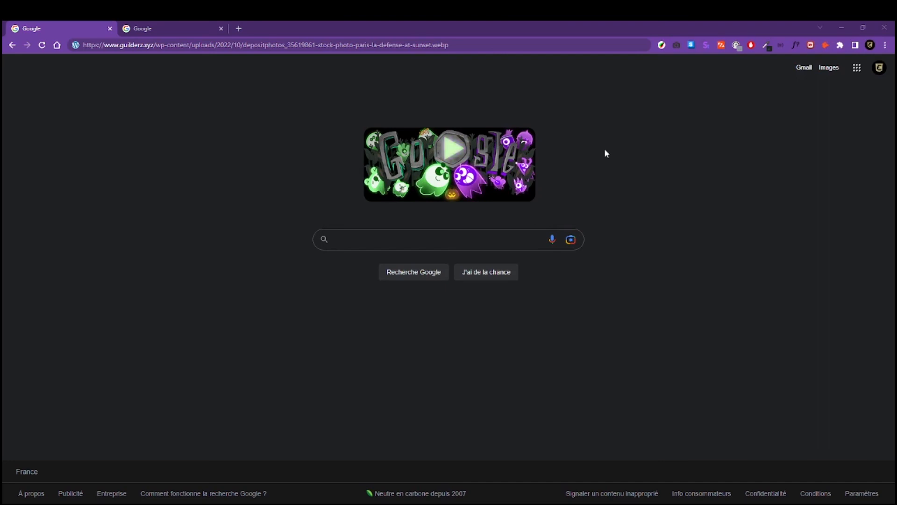
pyautogui.click(144, 44)
pyautogui.press('Return')
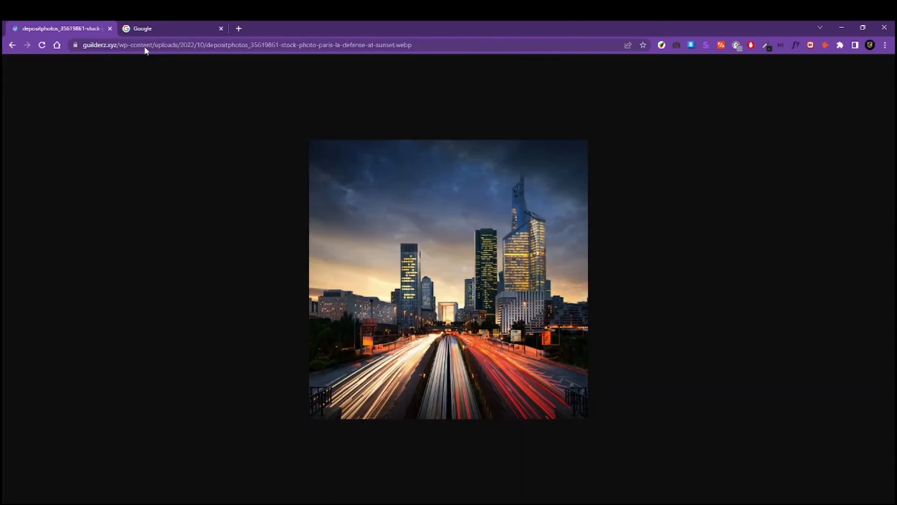
pyautogui.click(180, 29)
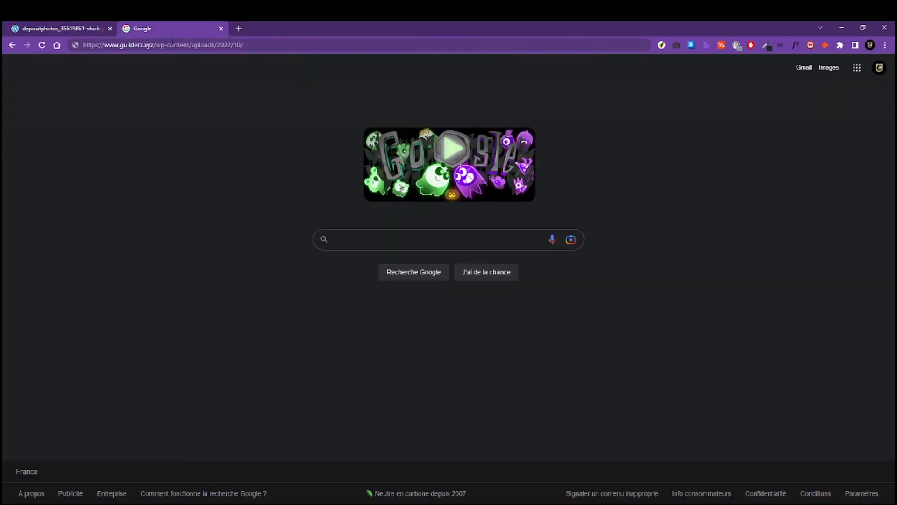
pyautogui.click(97, 29)
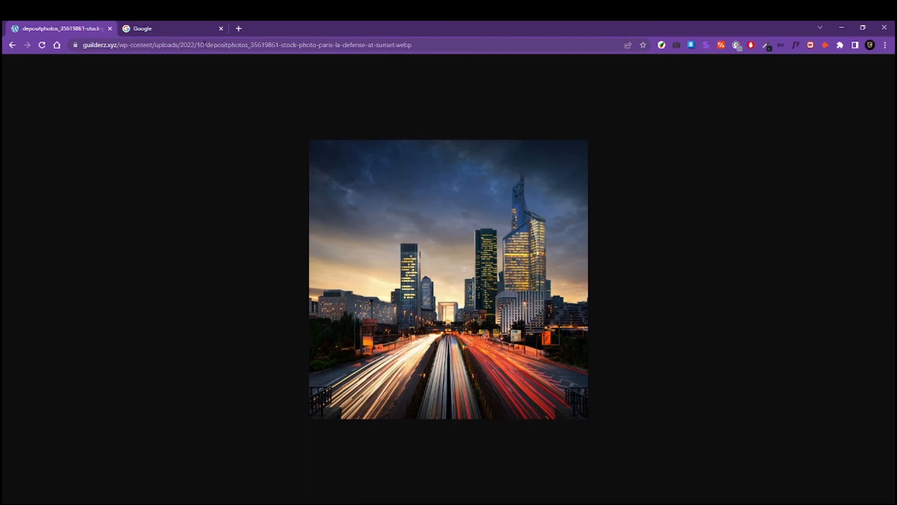
pyautogui.moveTo(204, 45); pyautogui.dragTo(82, 45)
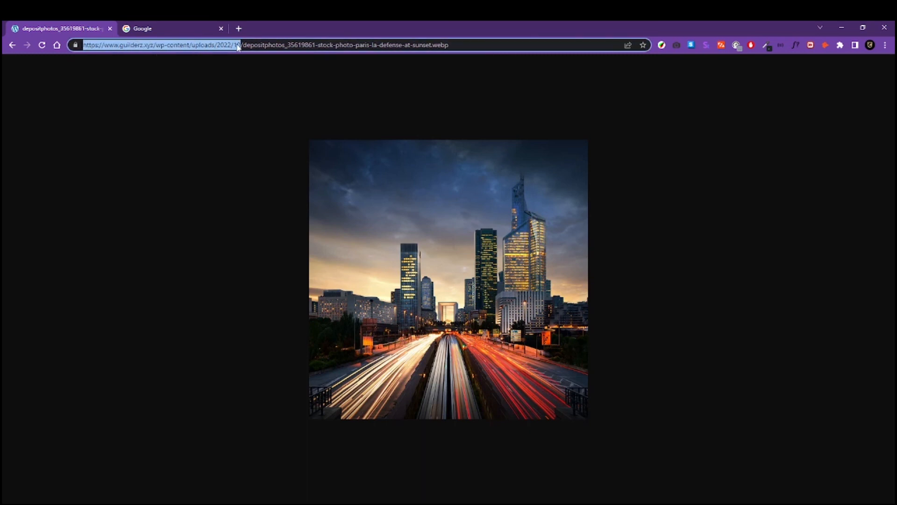
pyautogui.click(185, 33)
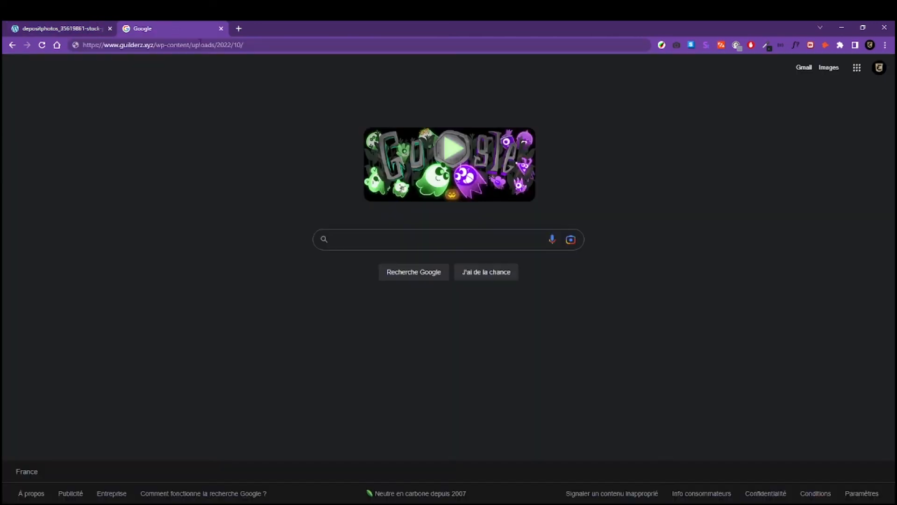
pyautogui.click(252, 45)
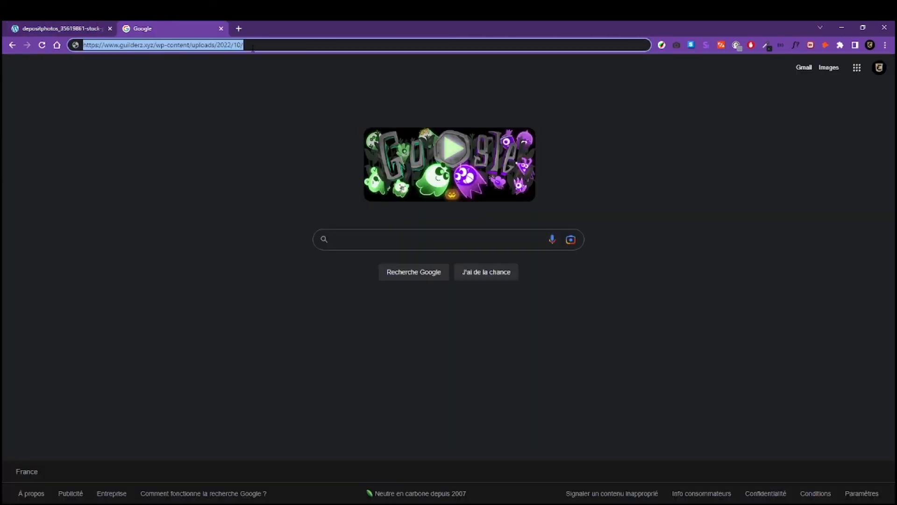
pyautogui.click(252, 47)
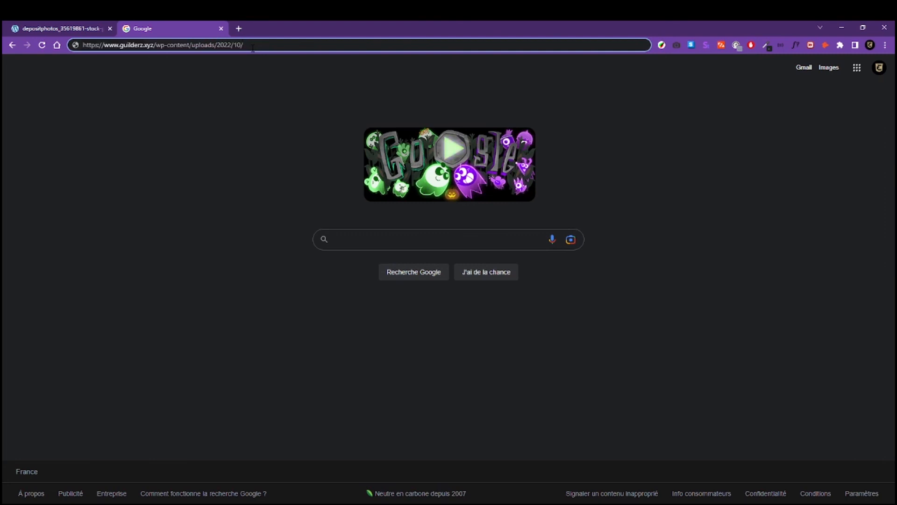
pyautogui.press('Return')
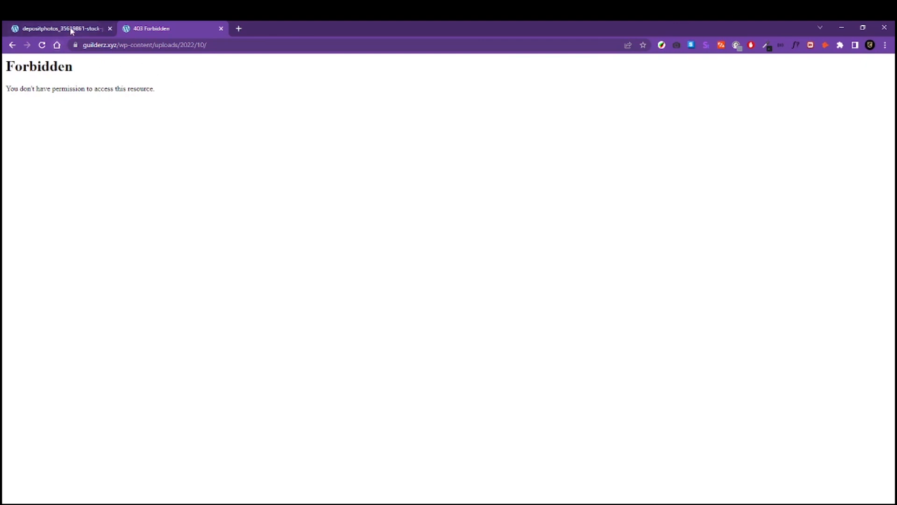
pyautogui.moveTo(71, 31)
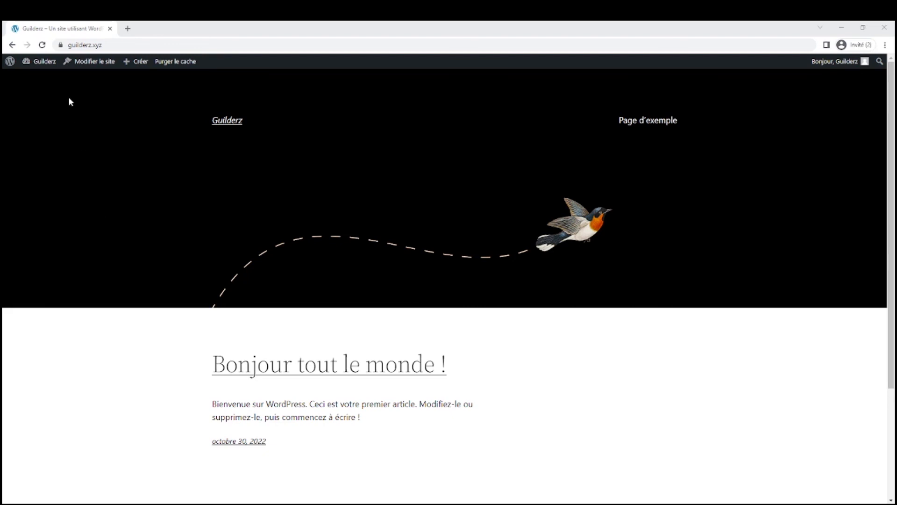
# Go to the installed extensions from the site's front page and enable automatic updates for all of them in bulk
pyautogui.click(41, 70)
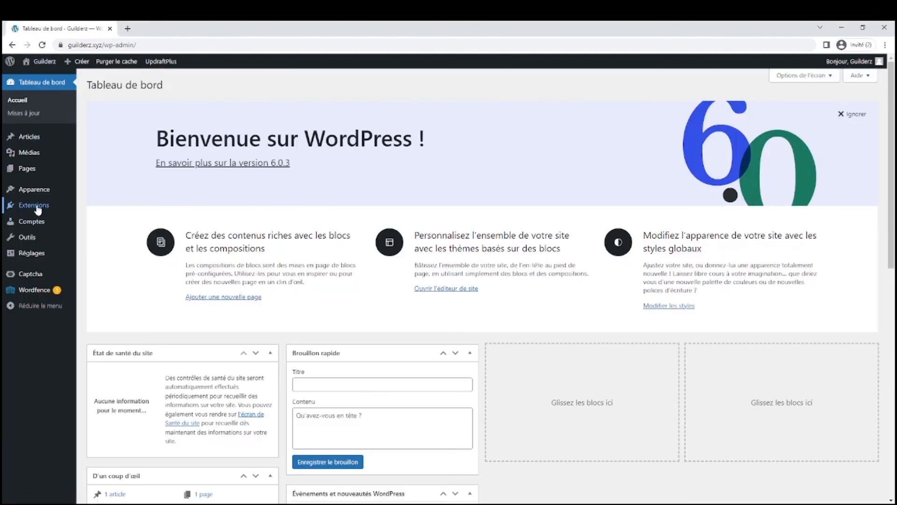
pyautogui.moveTo(50, 209)
pyautogui.click(117, 207)
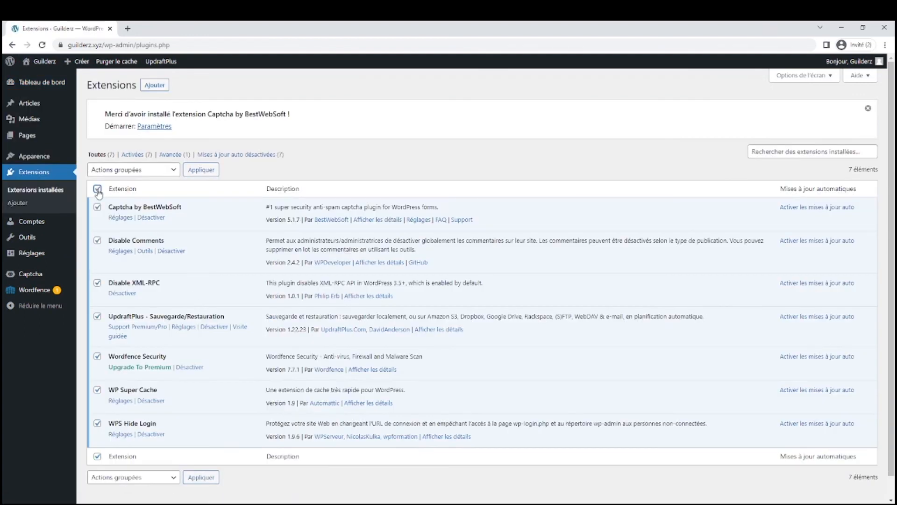
pyautogui.click(117, 169)
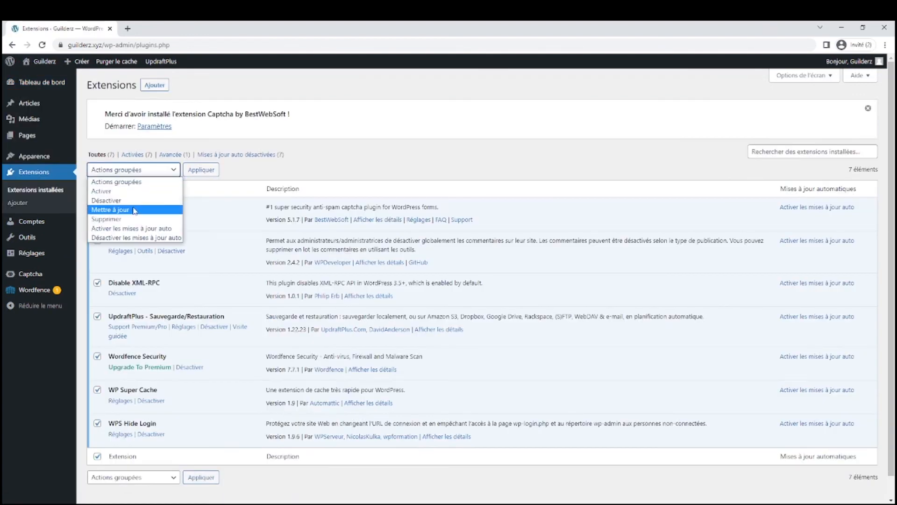
pyautogui.click(126, 230)
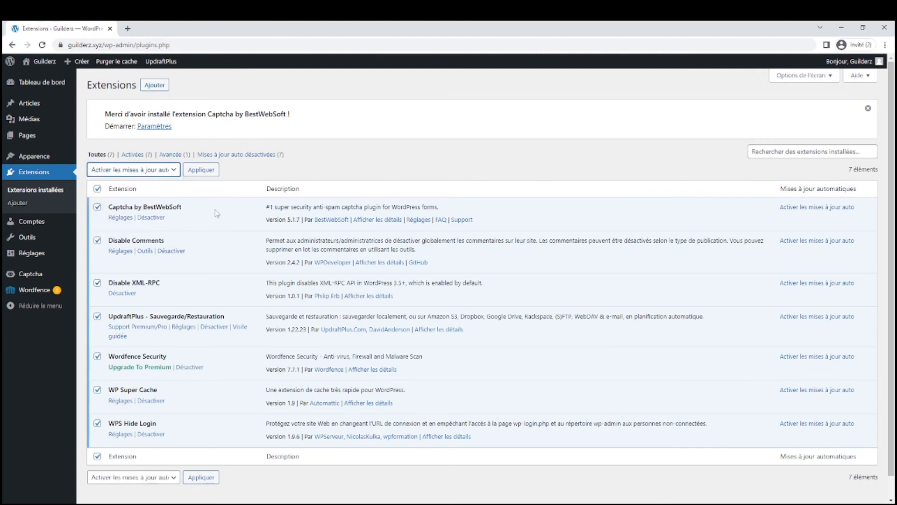
pyautogui.click(215, 173)
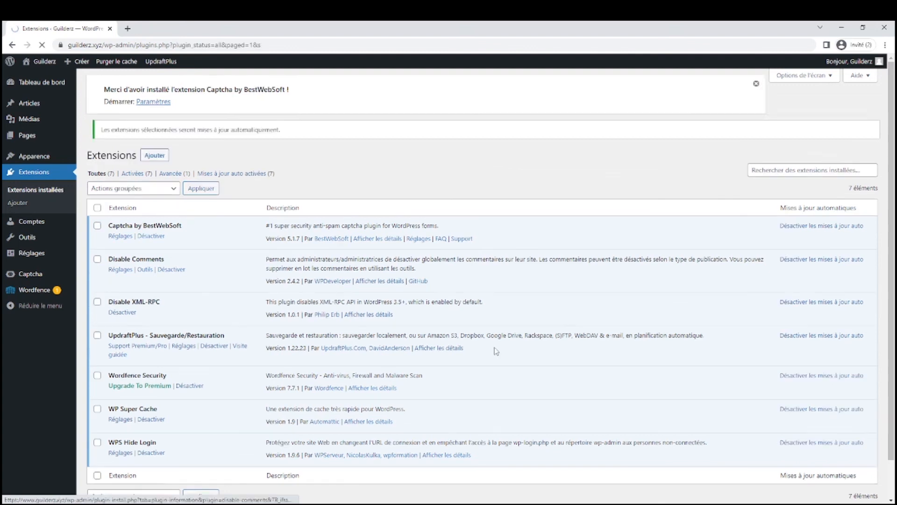
# Review the bulk actions and automatic update settings, and select Captcha by BestWebSoft with the bulk action Mettre à jour
pyautogui.click(150, 196)
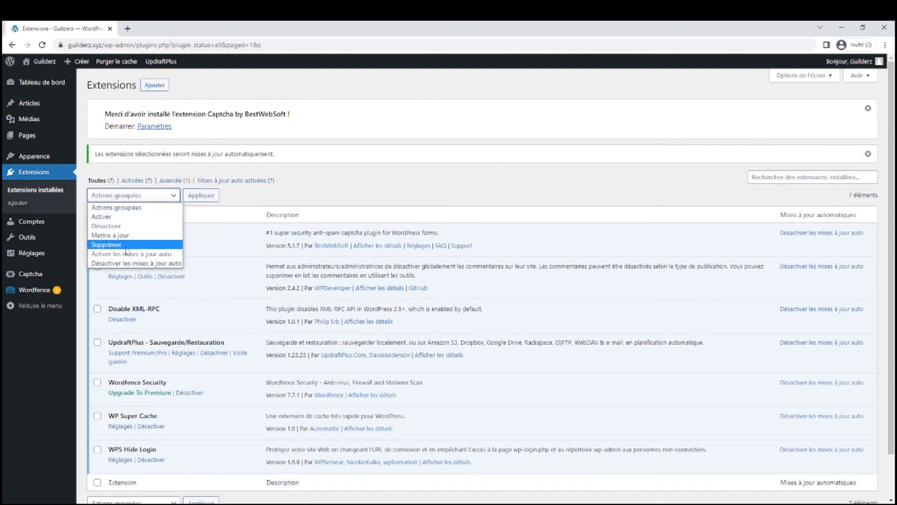
pyautogui.click(303, 191)
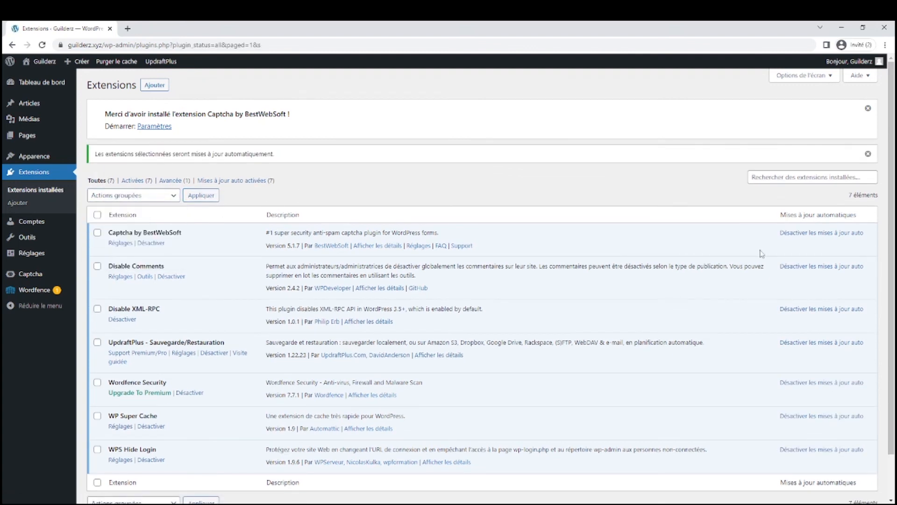
pyautogui.scroll(-2, 799, 257)
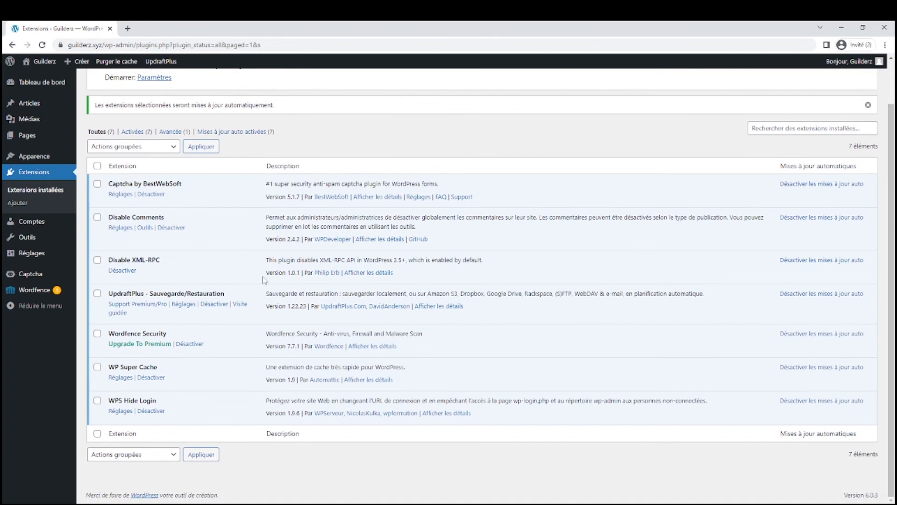
pyautogui.click(98, 183)
pyautogui.click(154, 149)
pyautogui.click(117, 185)
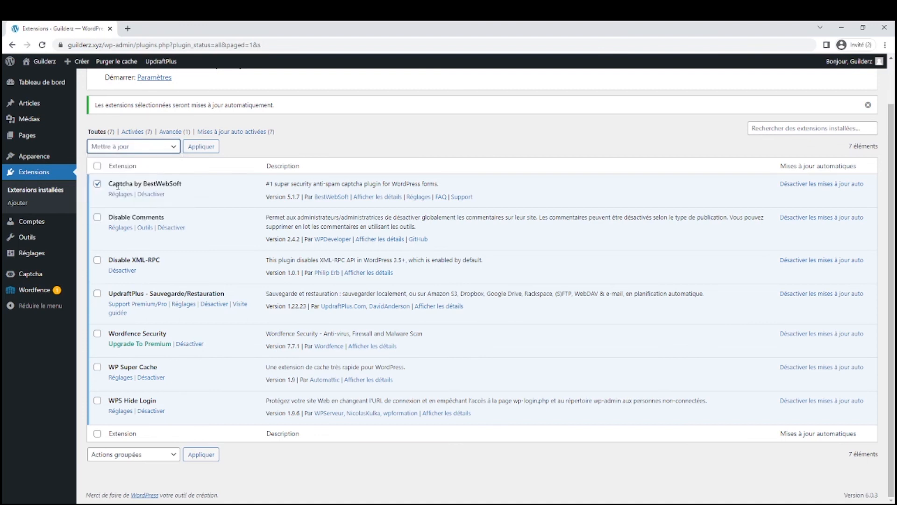